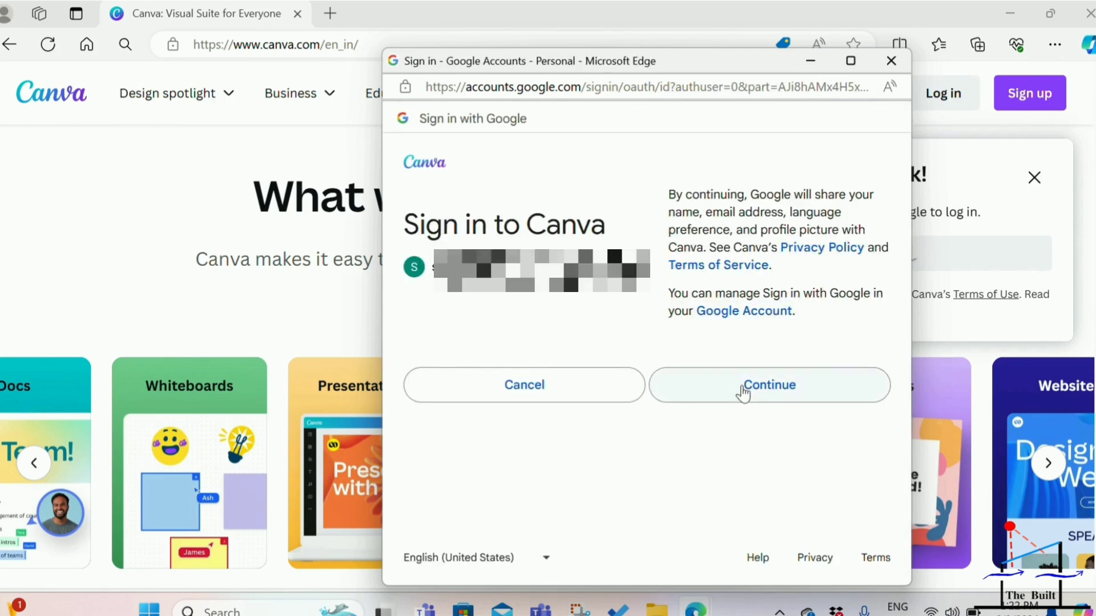
Sign in to Canva with the Google account and dismiss the Canva Teams upgrade offer.
left_click(743, 388)
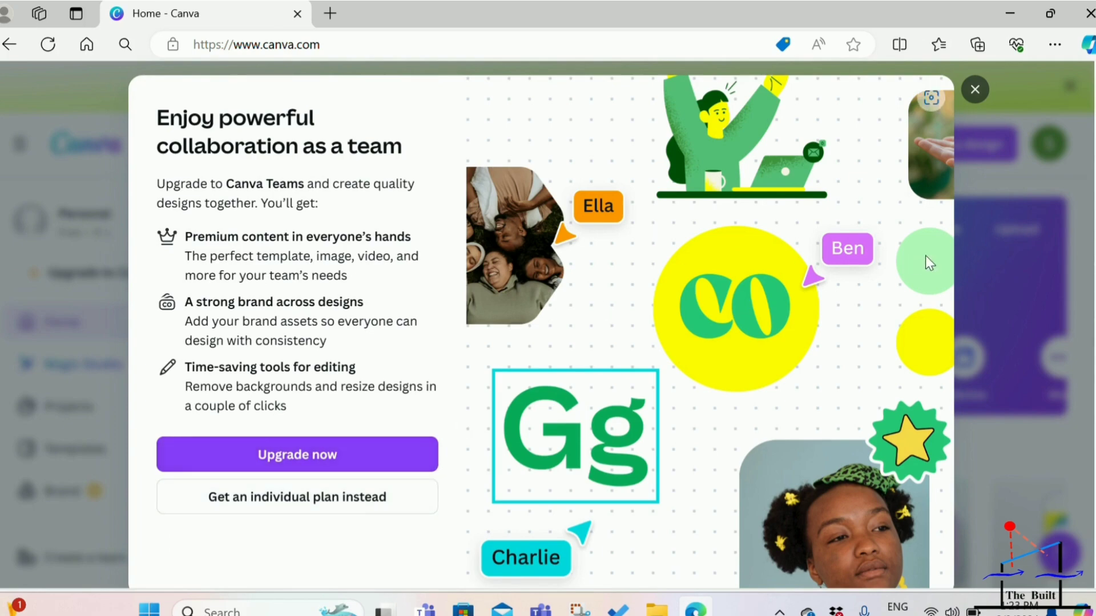
left_click(969, 90)
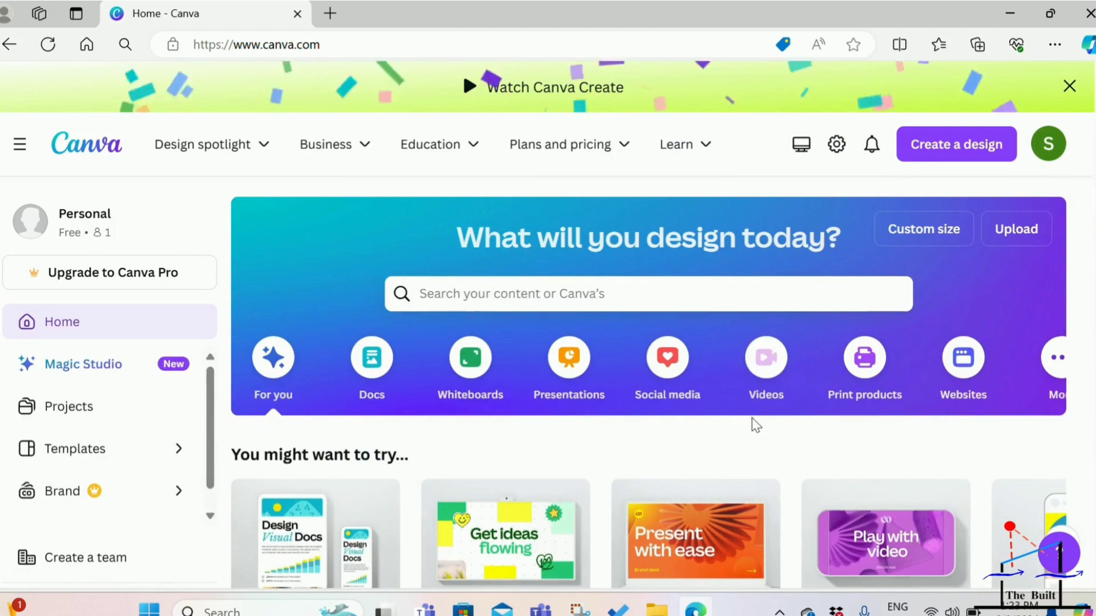
mouse_move(927, 97)
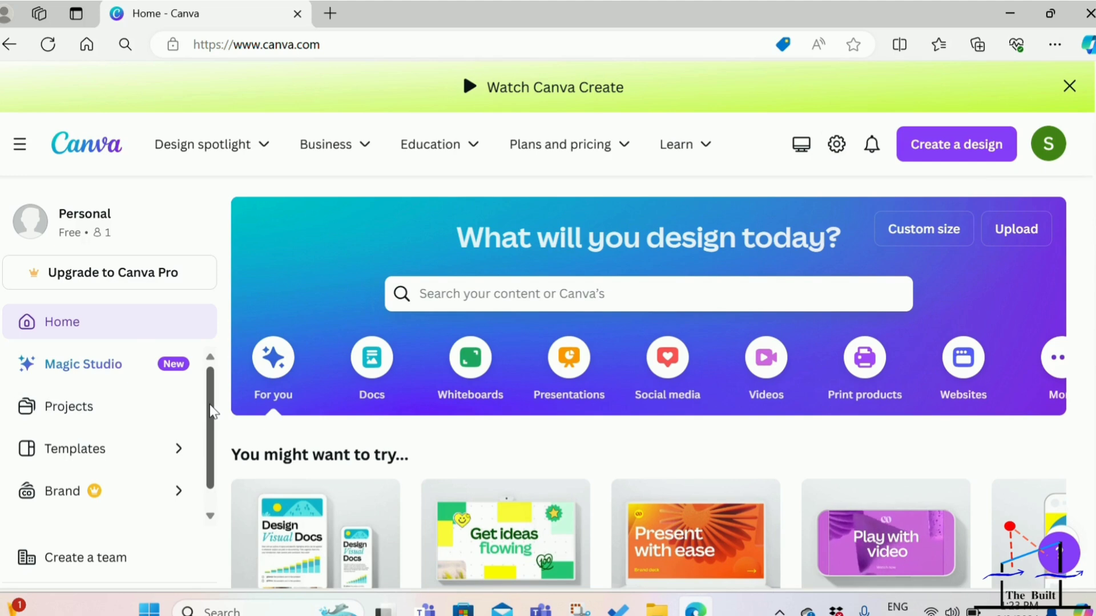
left_click_drag(212, 411, 213, 441)
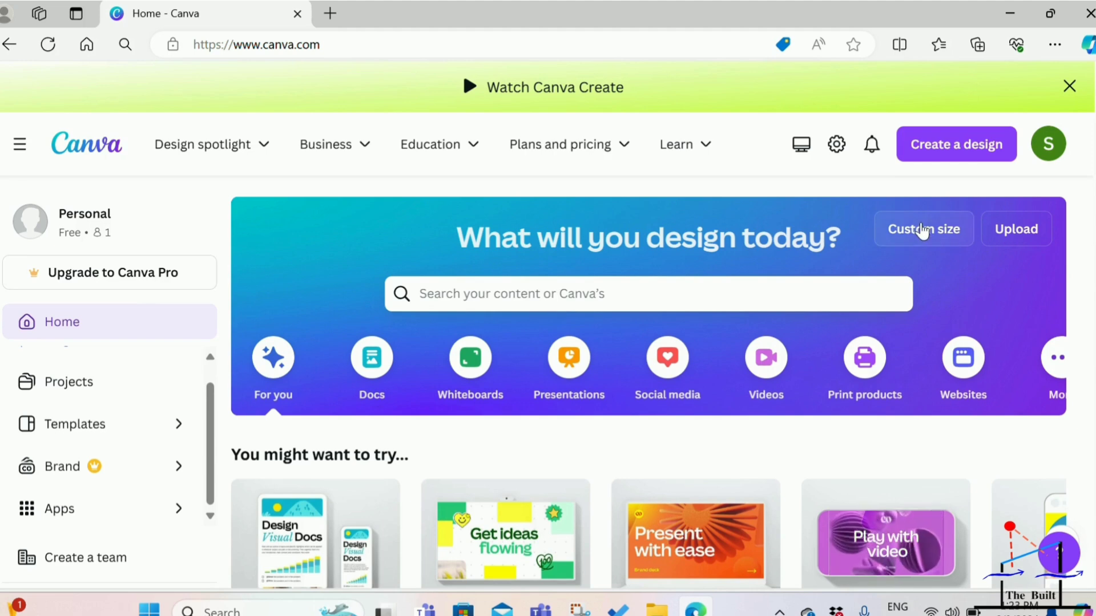
Create a new Whiteboard from the custom size suggestions and dismiss its welcome message.
left_click(923, 230)
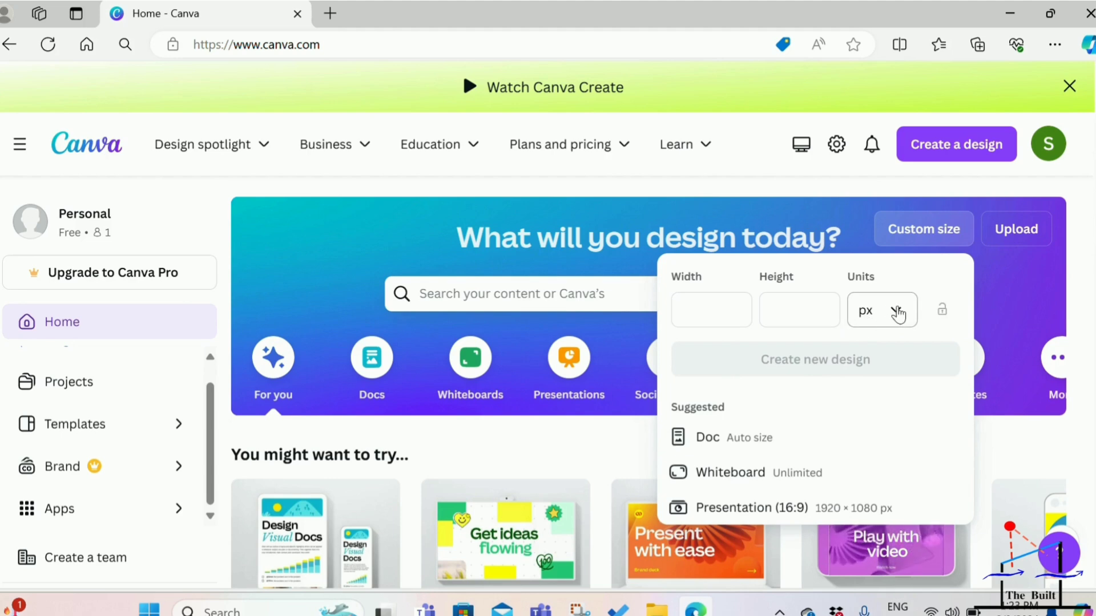
left_click(897, 314)
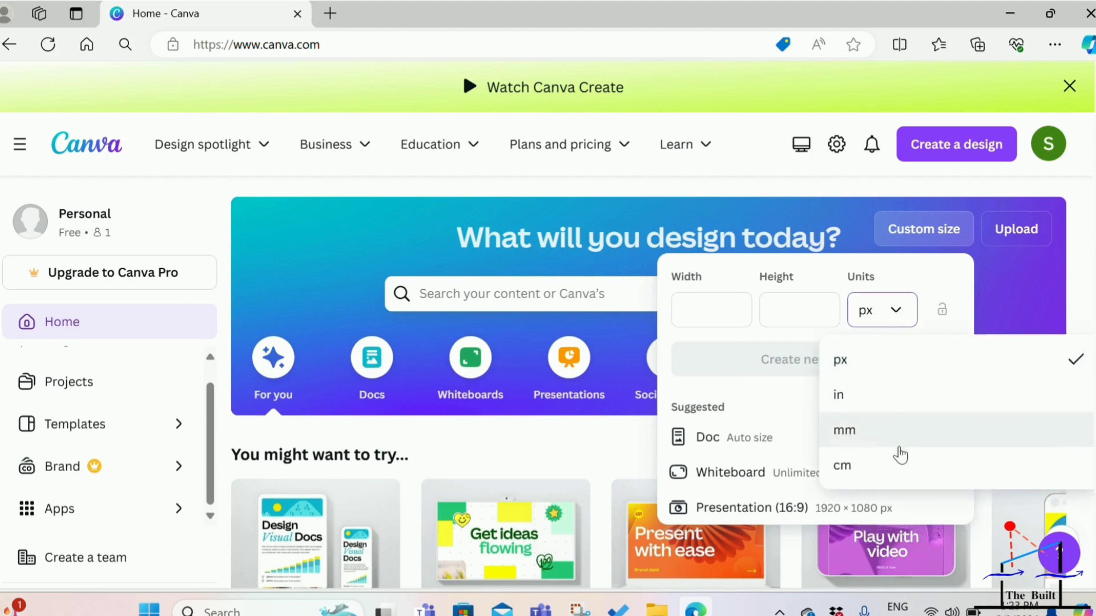
left_click(897, 315)
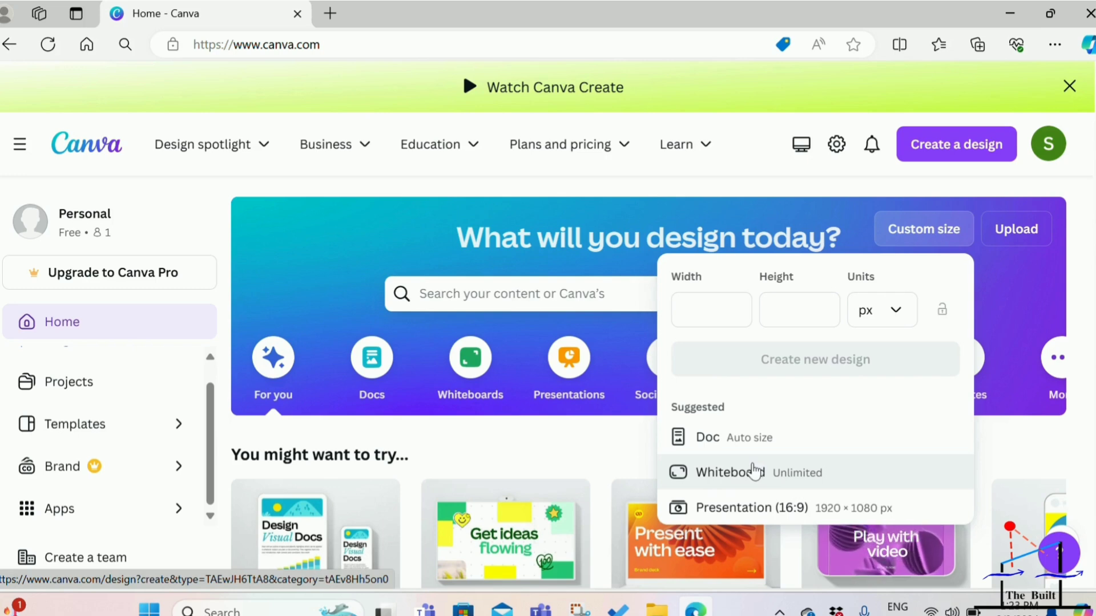
left_click(757, 471)
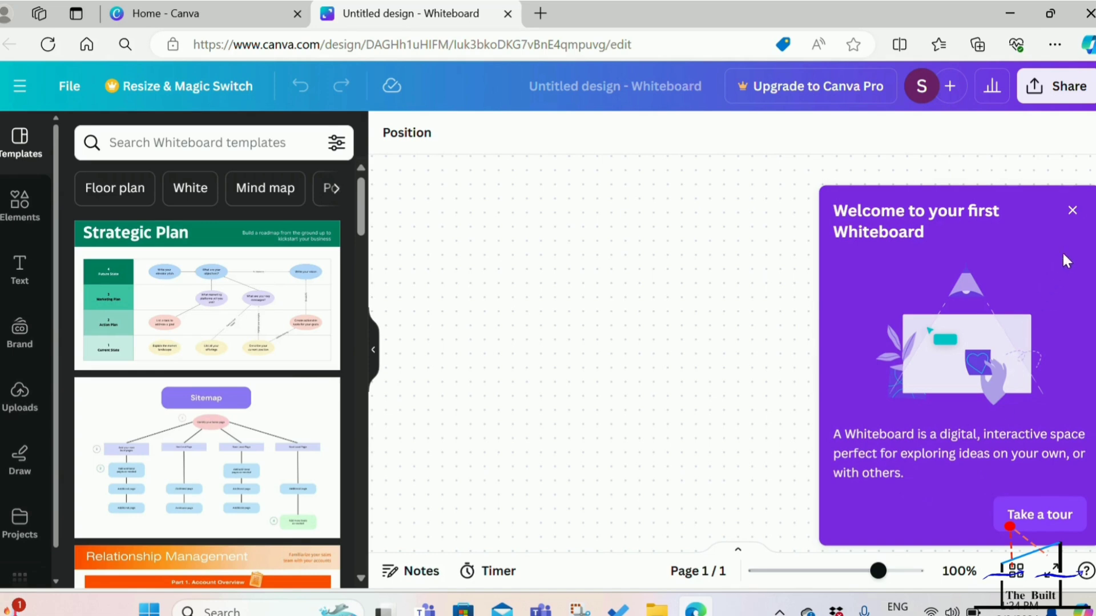
left_click(1072, 211)
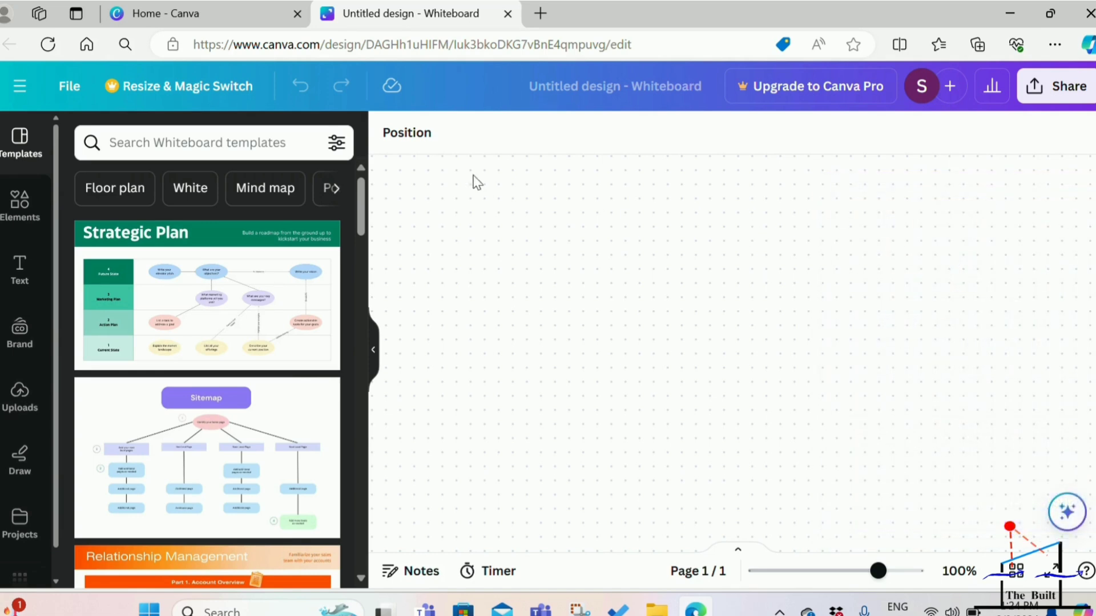
Add the Strategic Plan template to the blank whiteboard and enlarge it slightly.
left_click(147, 333)
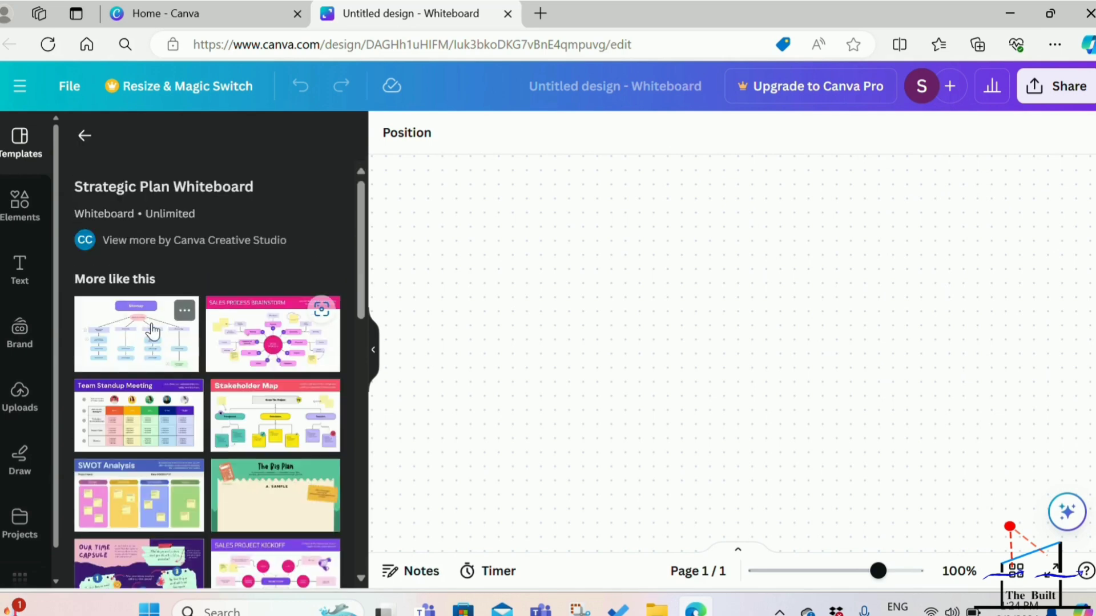
left_click_drag(363, 247, 366, 328)
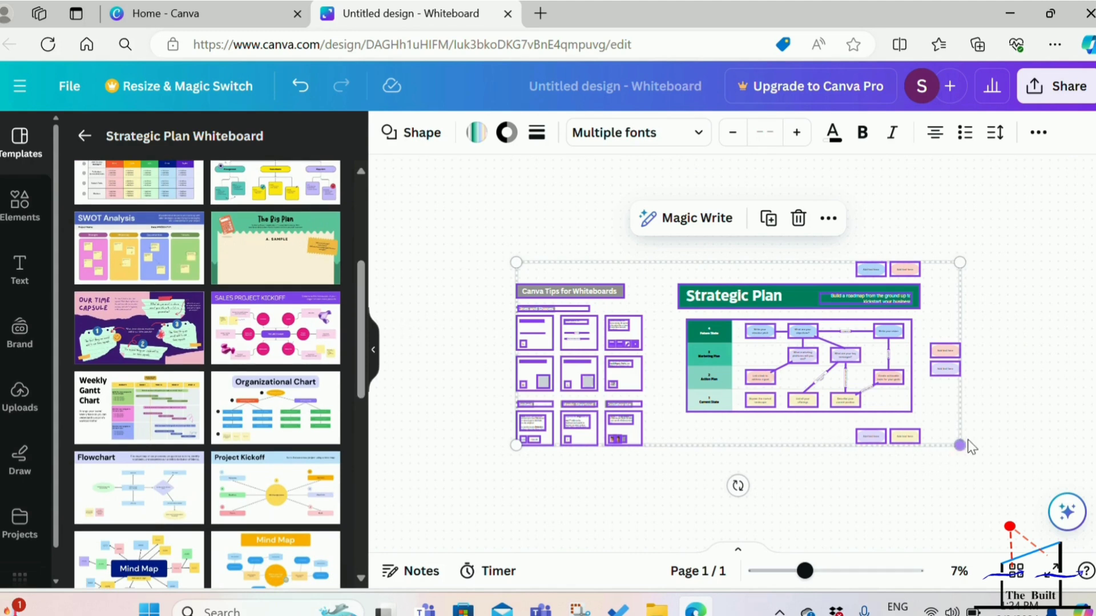
left_click_drag(959, 442, 1029, 517)
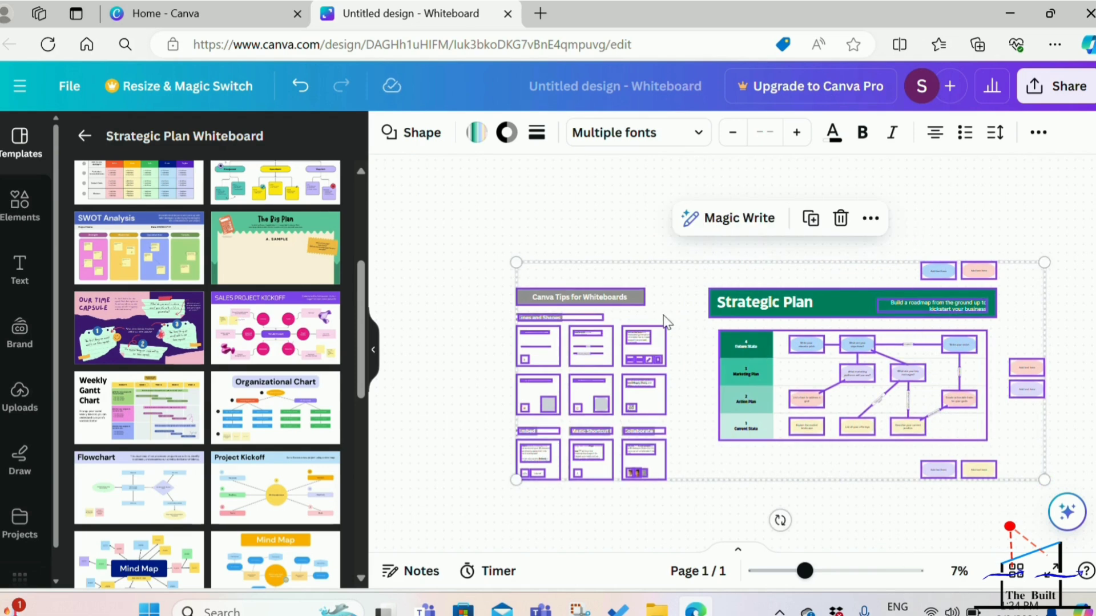
Examine the fonts available for the template's text, including those found under the suggested search "small caps".
left_click(697, 136)
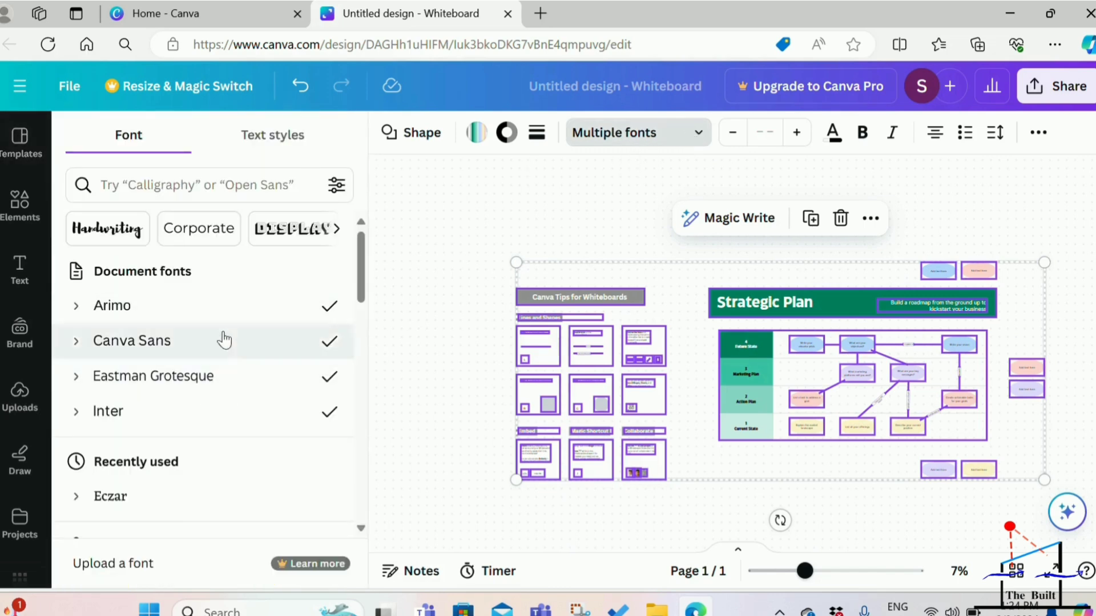
scroll(228, 439, "down", 3)
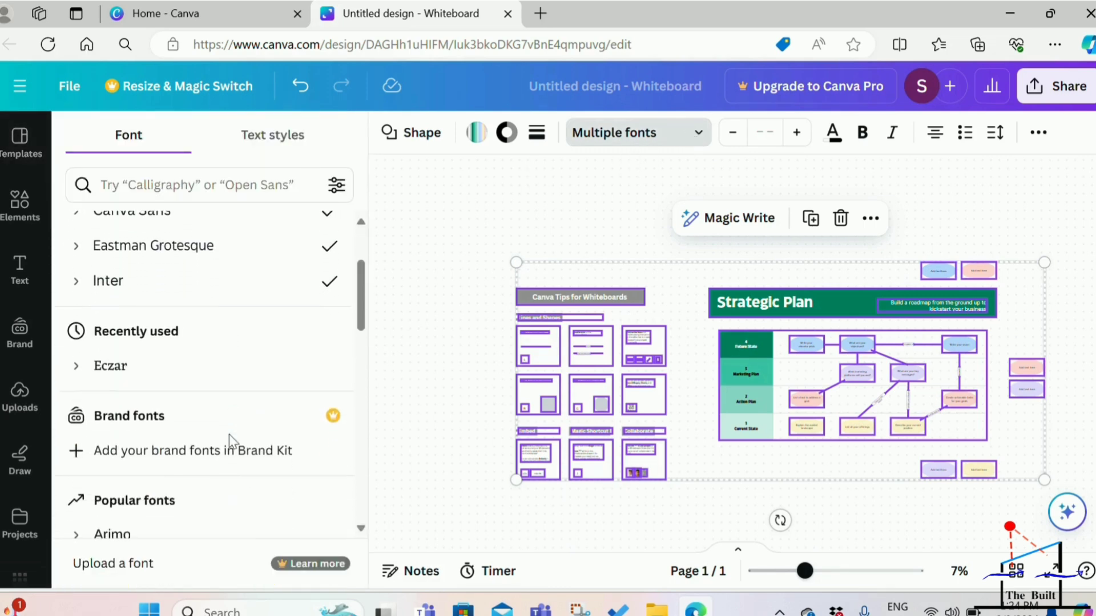
scroll(230, 443, "down", 2)
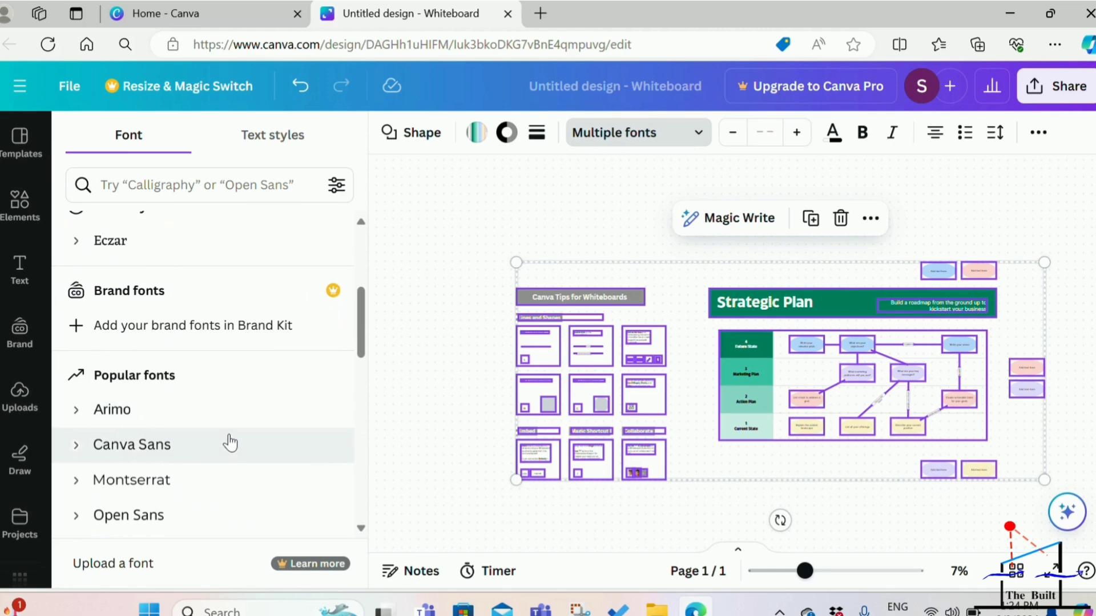
scroll(230, 443, "up", 5)
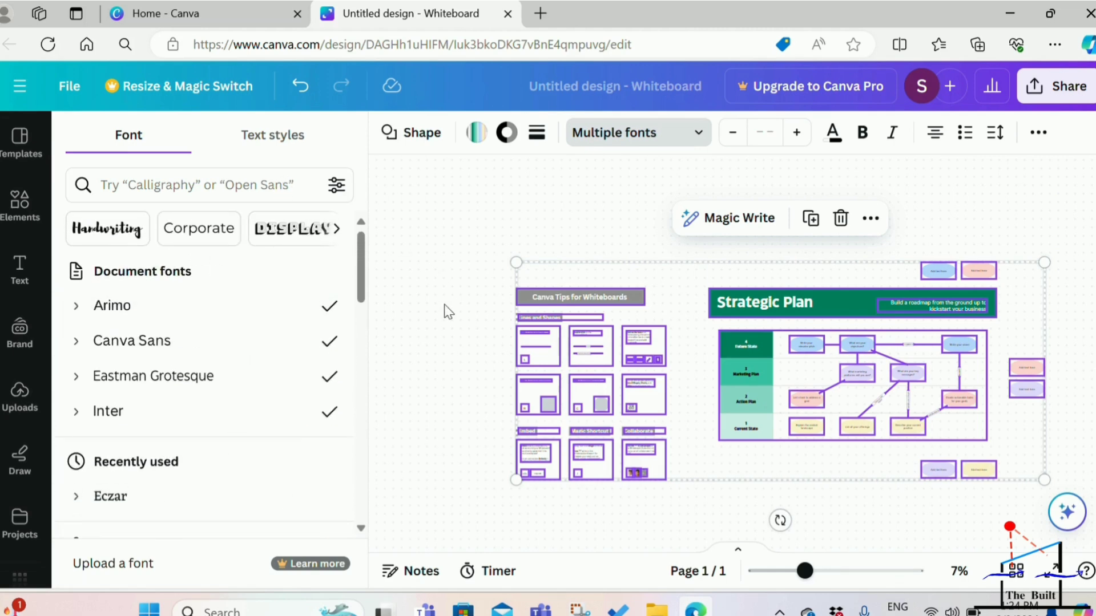
left_click(220, 185)
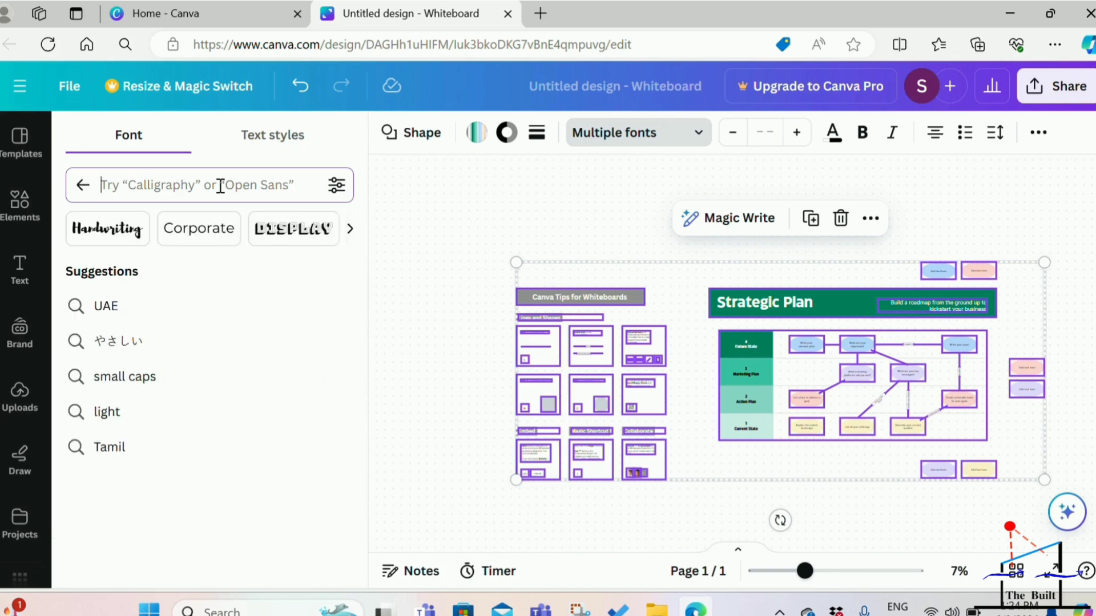
left_click(165, 381)
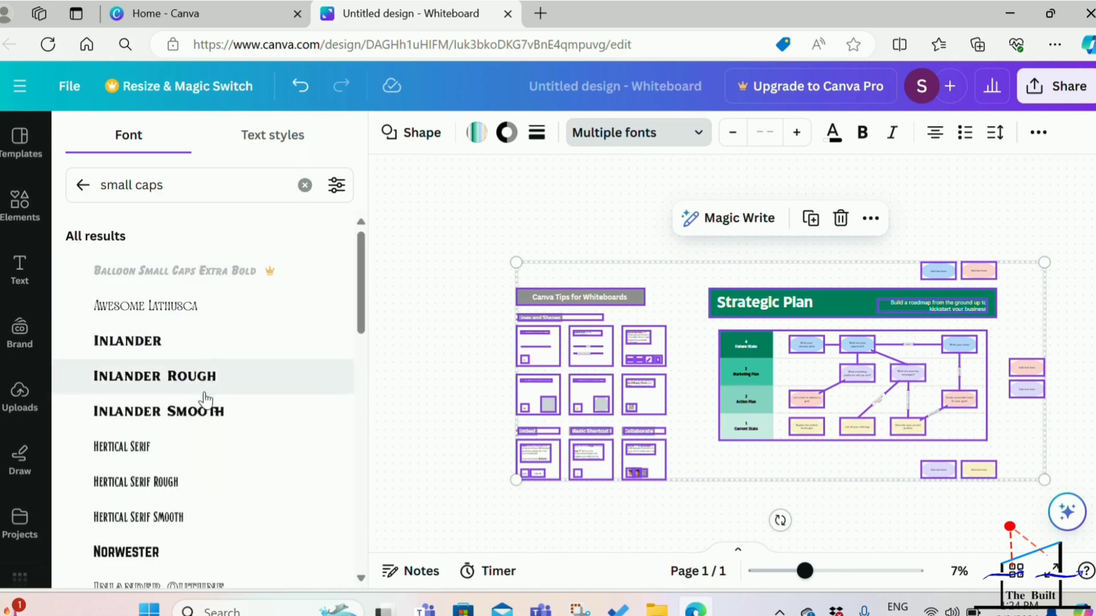
scroll(205, 393, "down", 3)
scroll(206, 403, "down", 6)
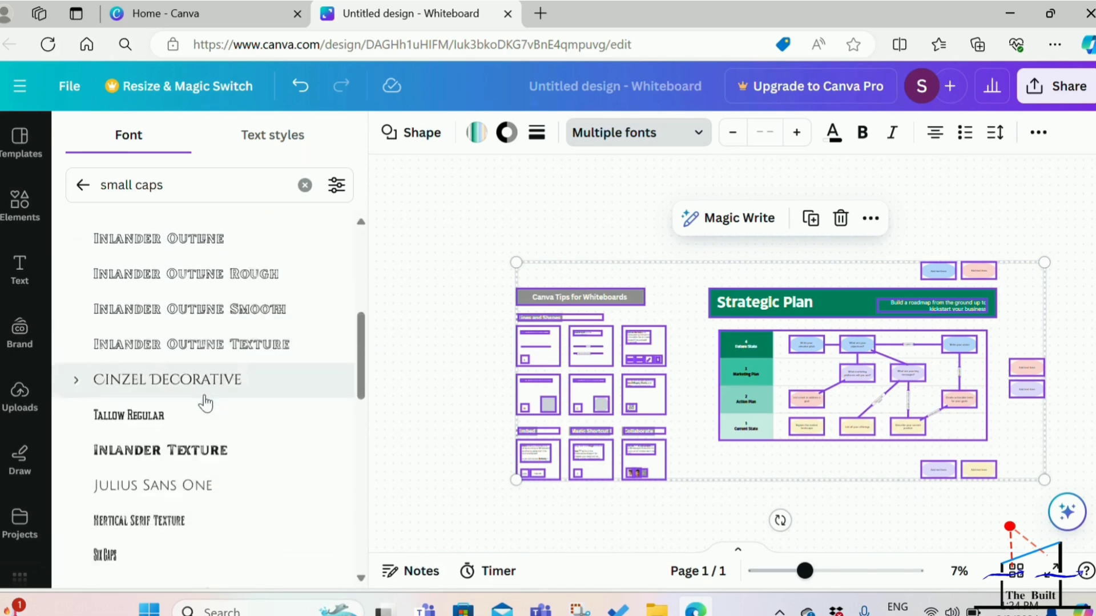
scroll(205, 404, "down", 3)
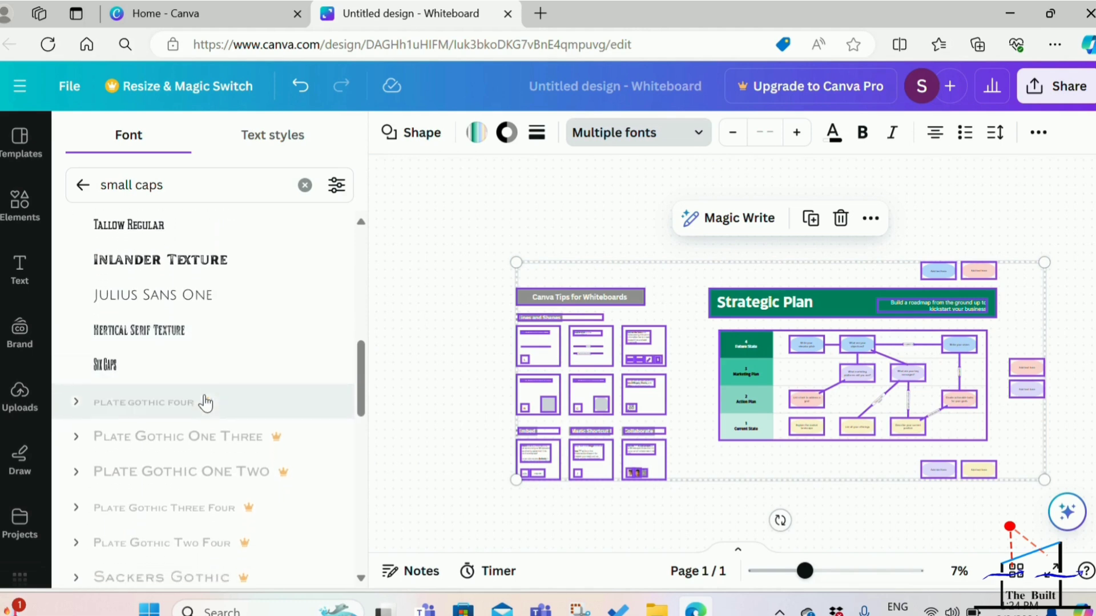
scroll(206, 404, "down", 3)
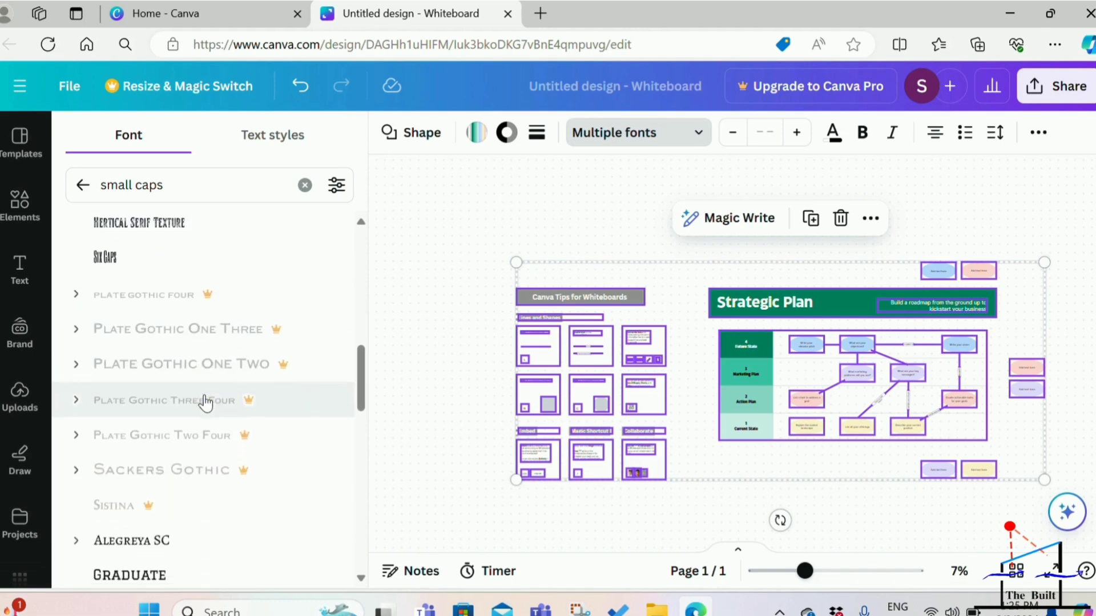
scroll(205, 403, "down", 5)
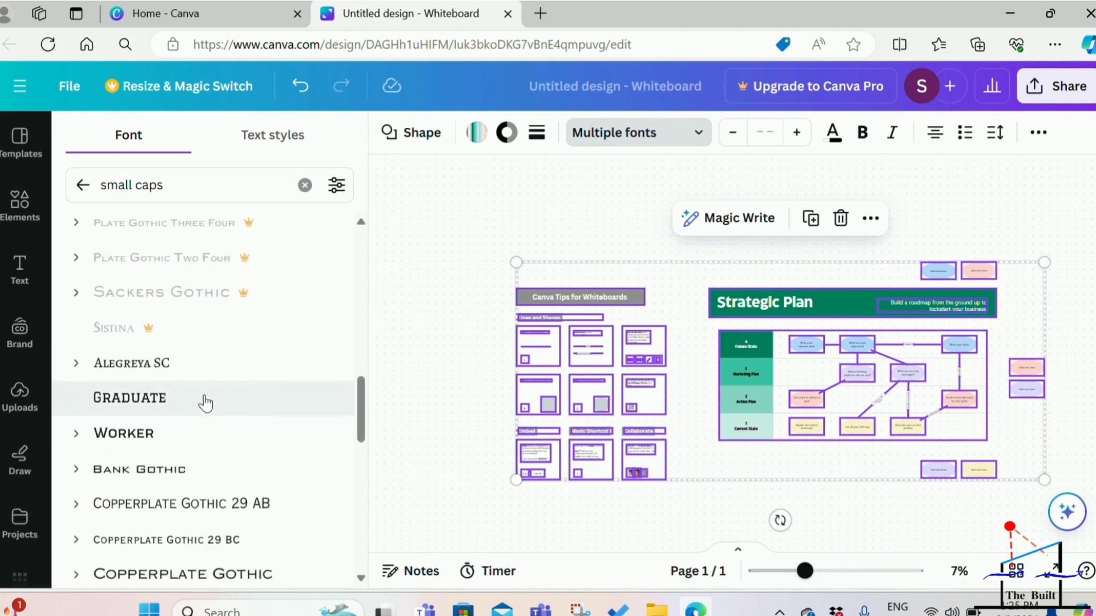
scroll(206, 400, "up", 6)
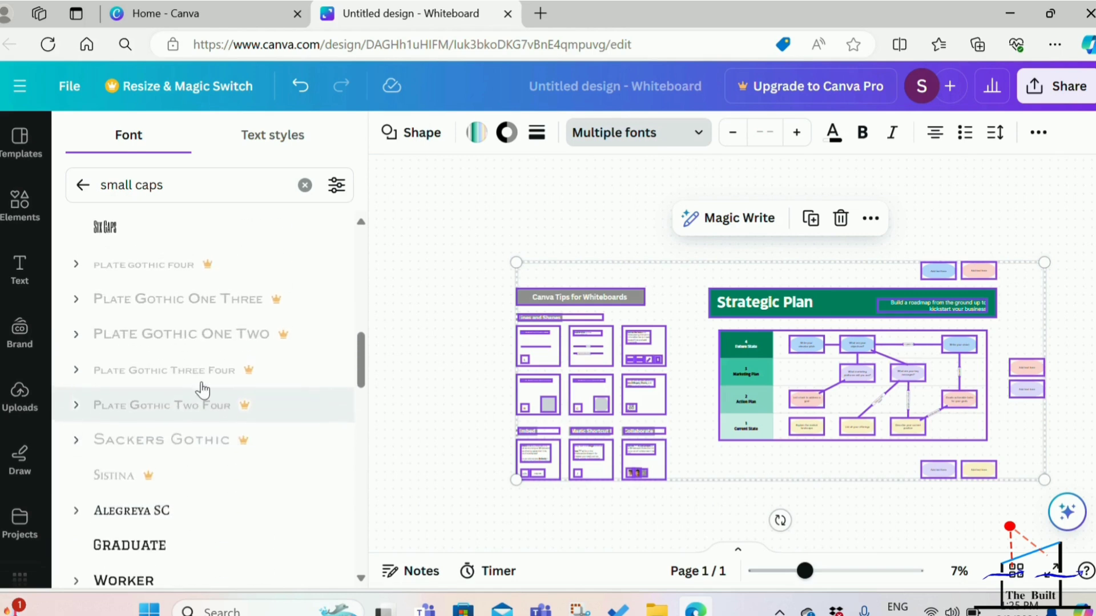
left_click(83, 185)
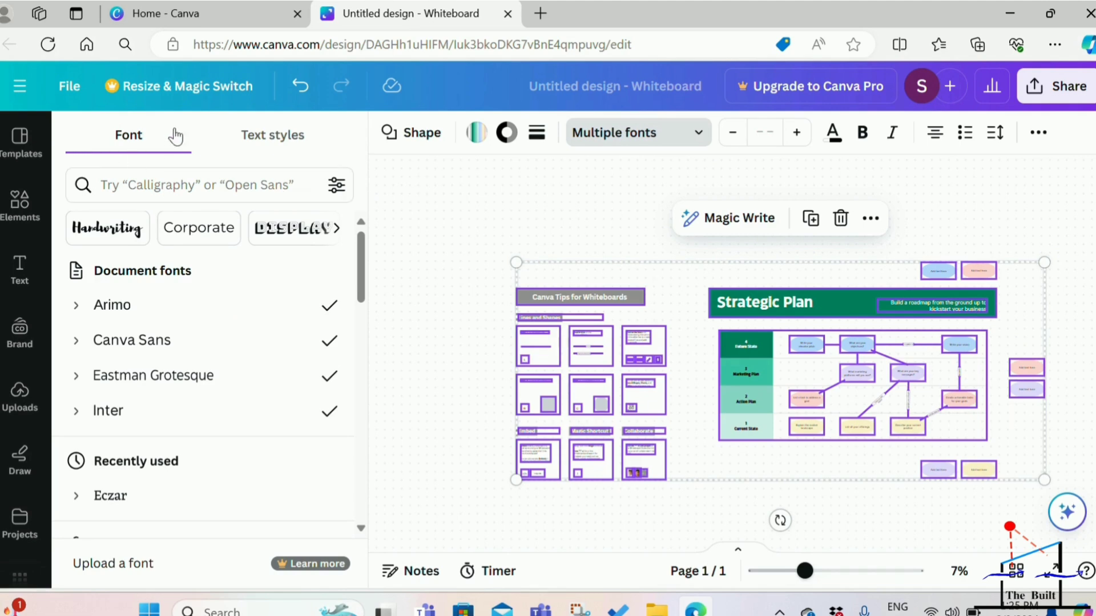
Apply the Subheading and Body text styles in turn to the selected template, and view the Magic Write options.
left_click(267, 137)
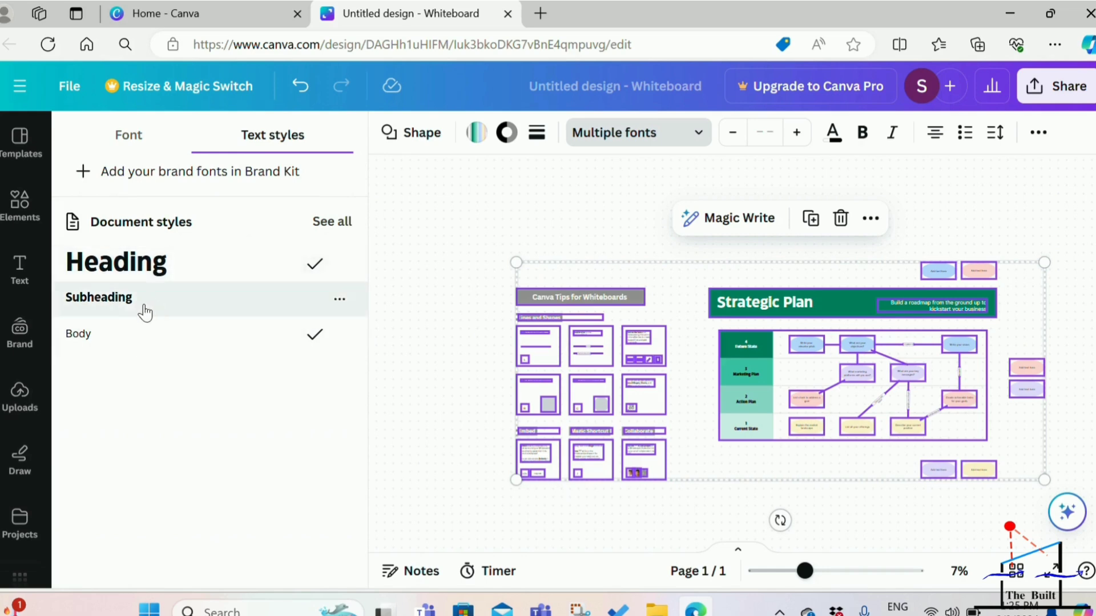
left_click(143, 310)
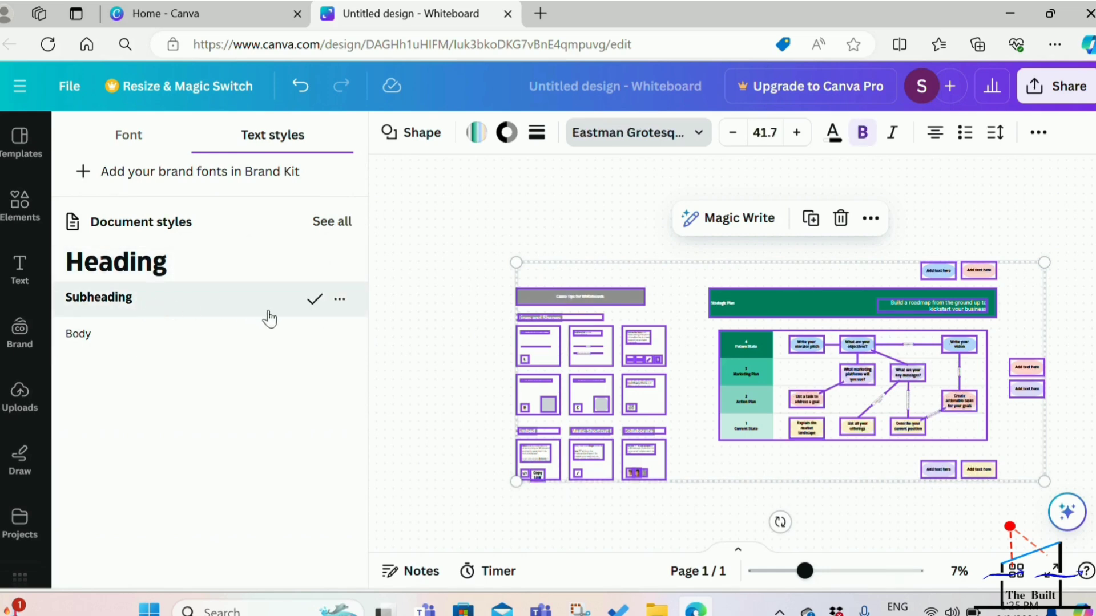
key("ctrl+z")
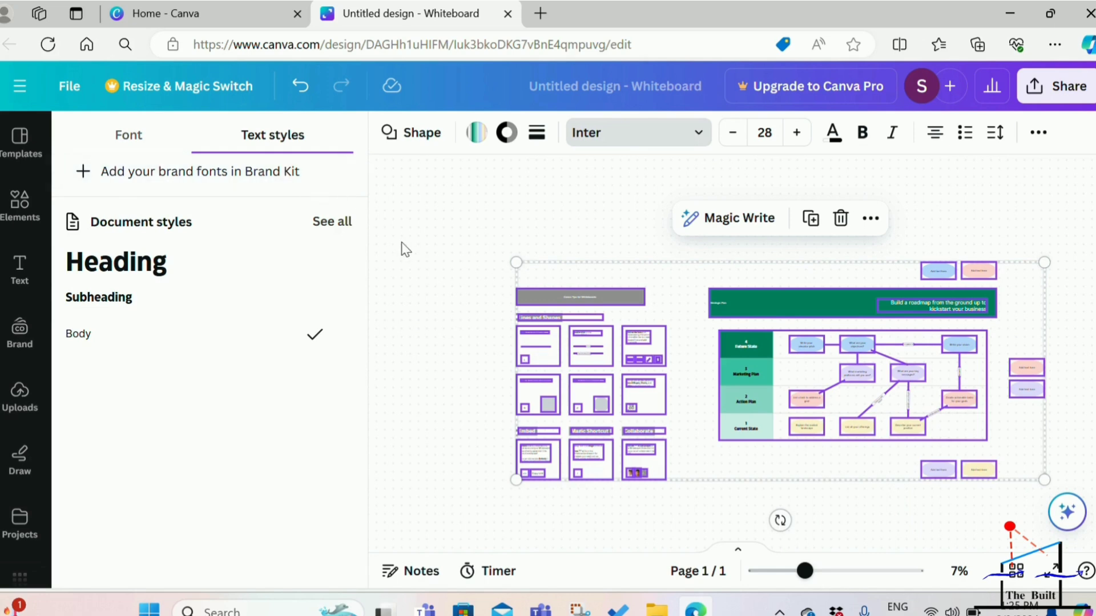
left_click(693, 218)
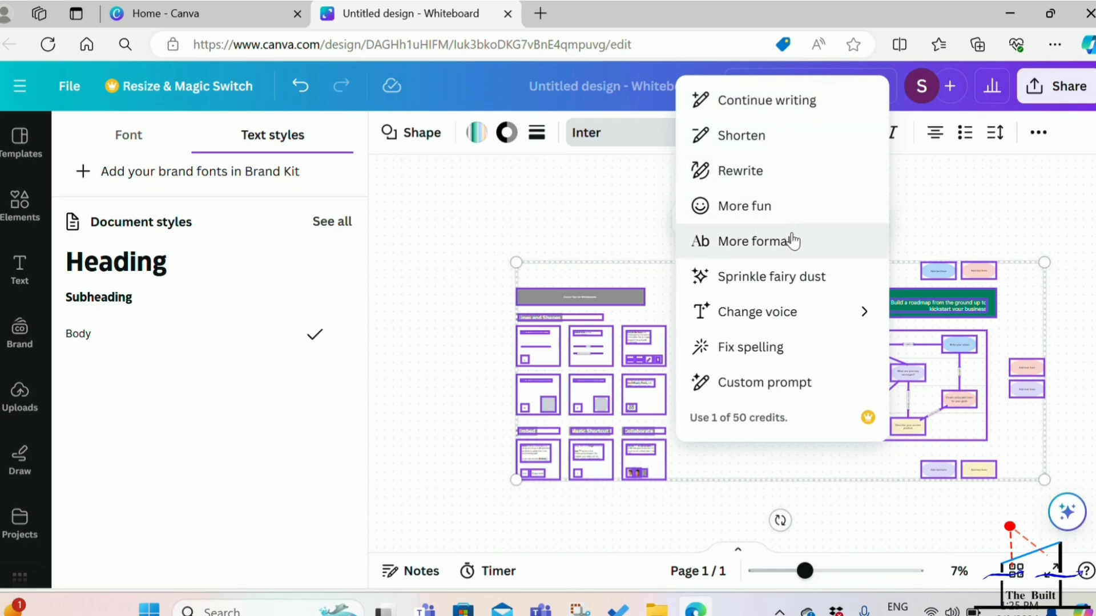
mouse_move(792, 326)
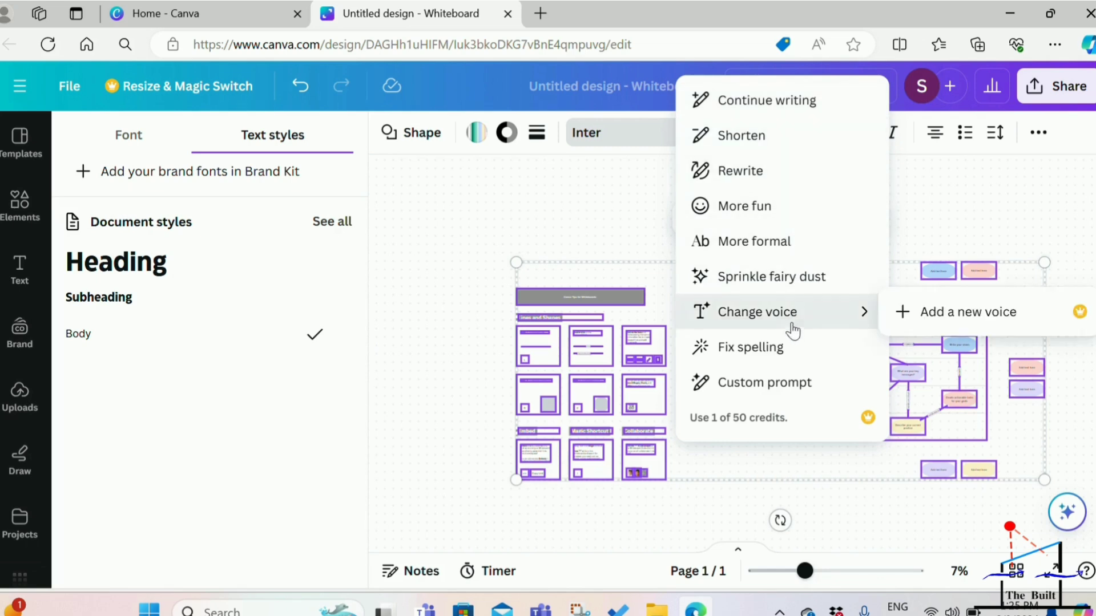
left_click(535, 199)
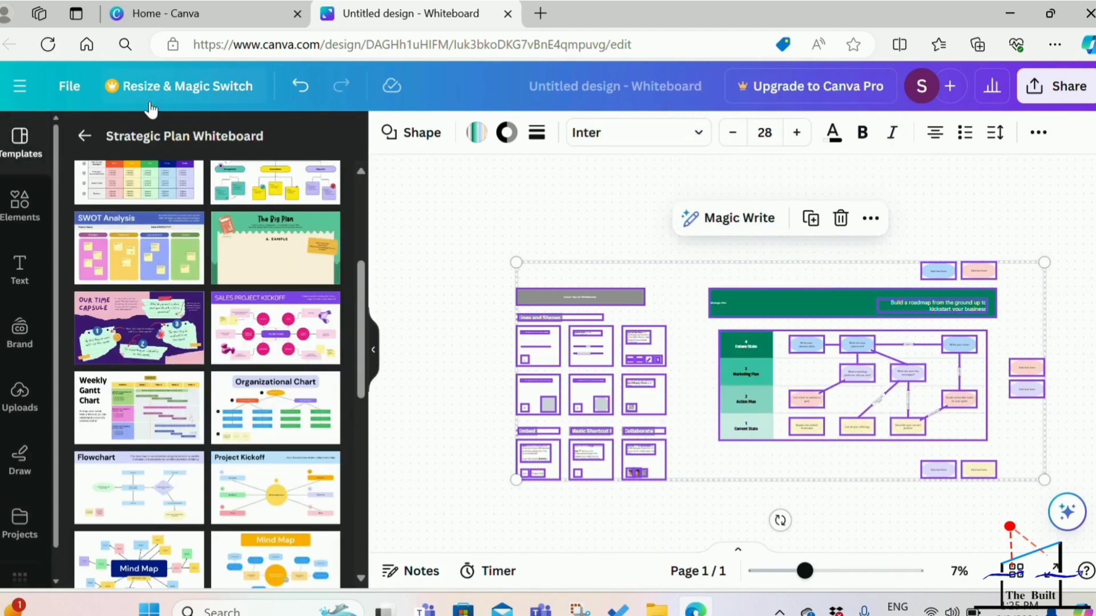
Delete the Strategic Plan template from the whiteboard and return to the home page's suggested design types.
left_click(84, 136)
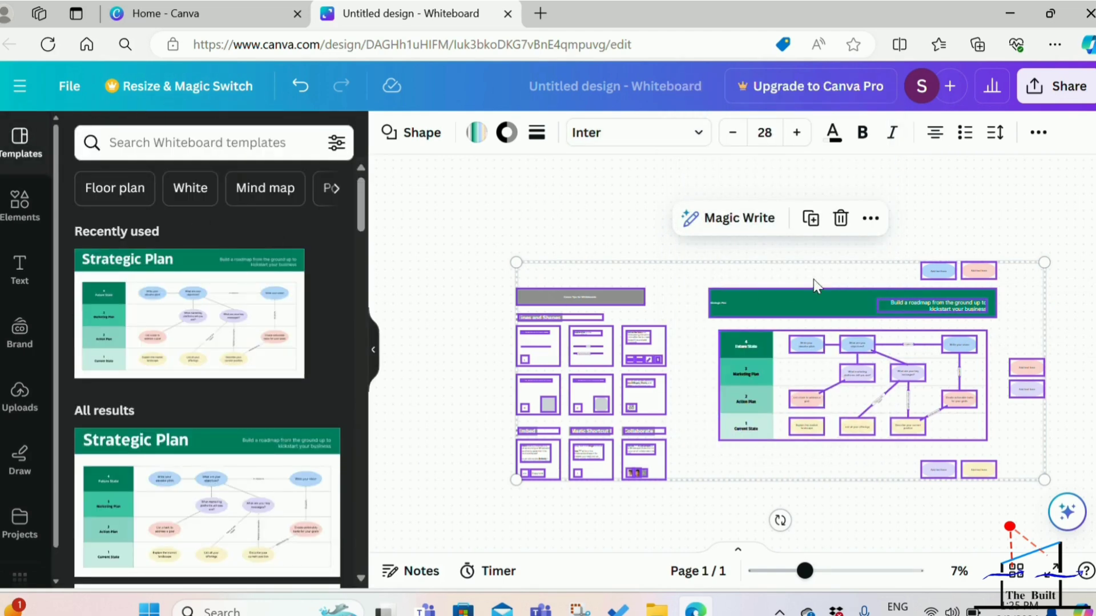
left_click(840, 218)
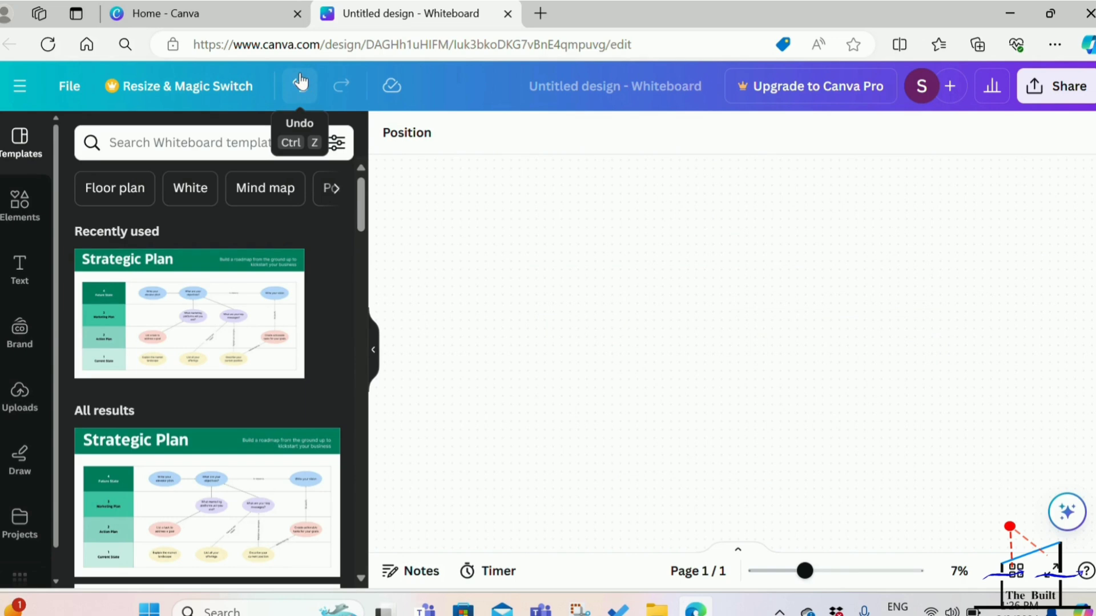
left_click(20, 86)
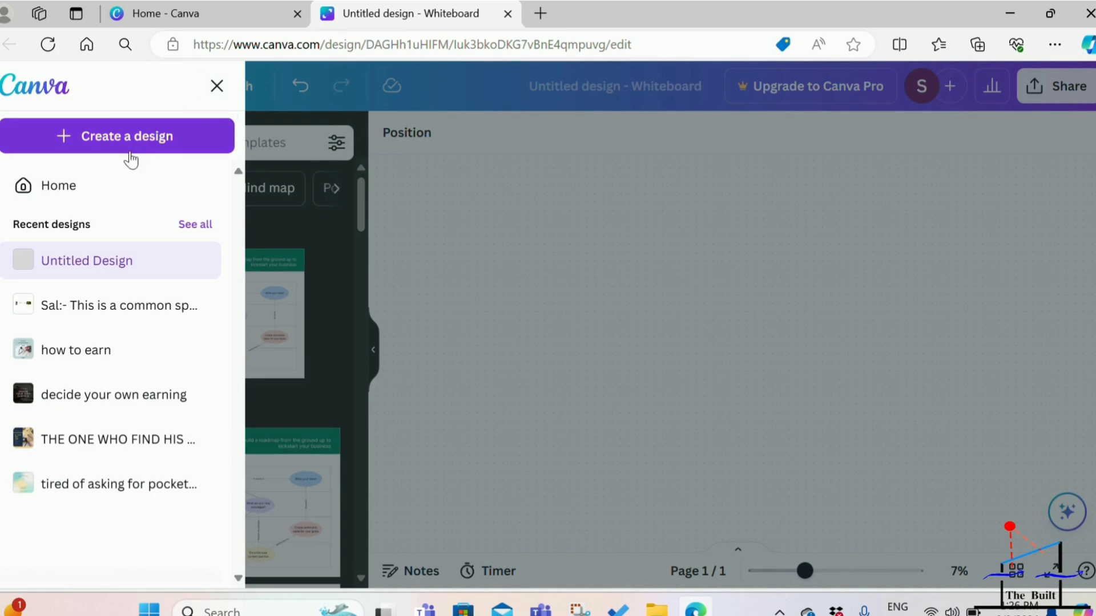
left_click(102, 187)
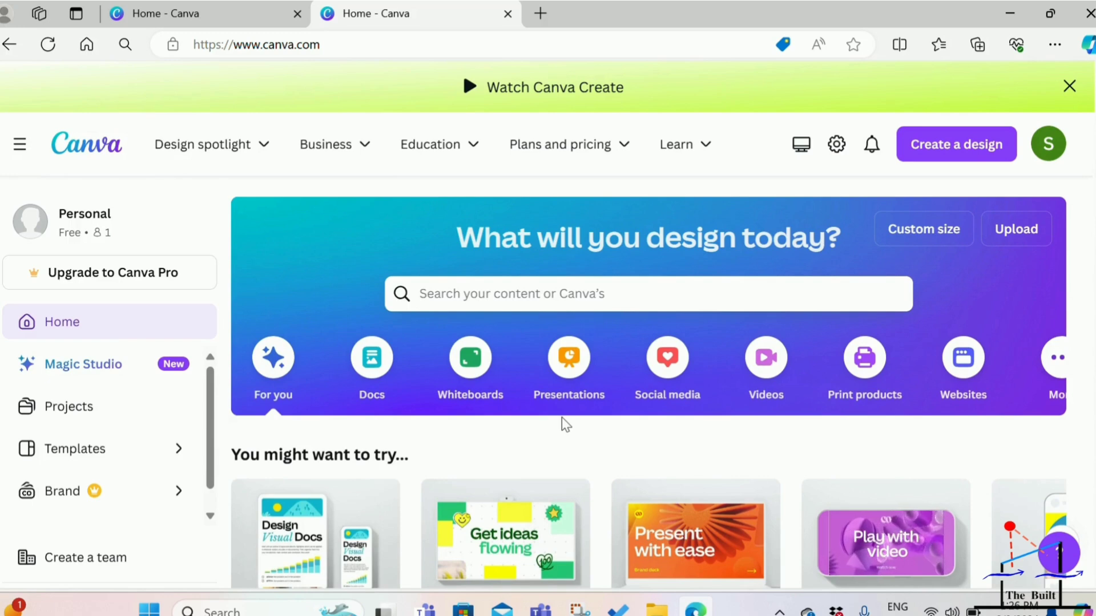
scroll(563, 422, "down", 2)
scroll(561, 417, "down", 1)
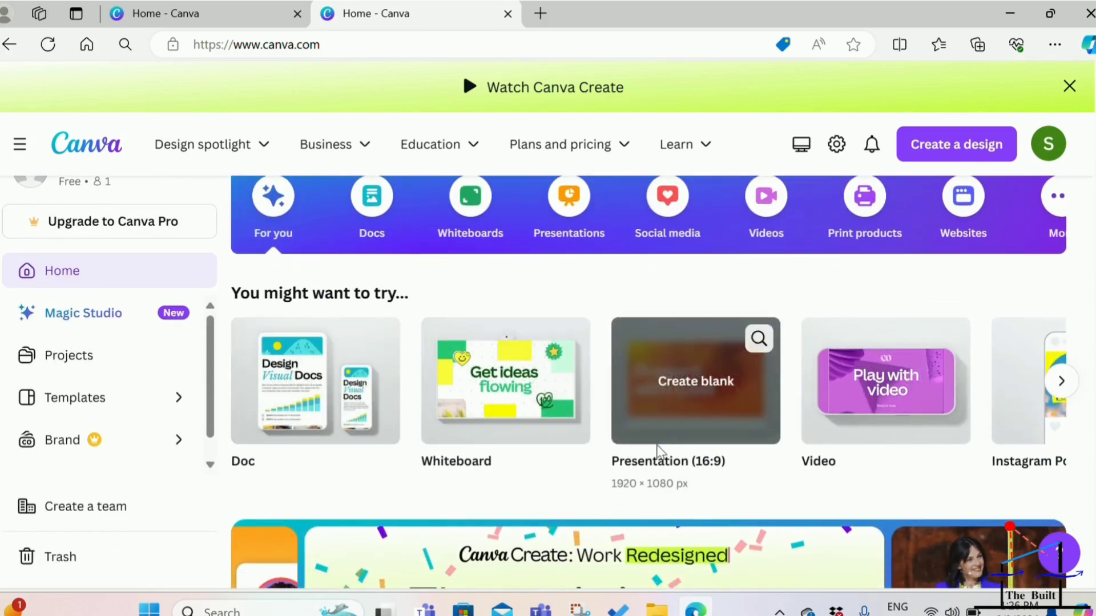
Examine the suggested design types and the recent designs listed on the home page.
scroll(765, 482, "down", 3)
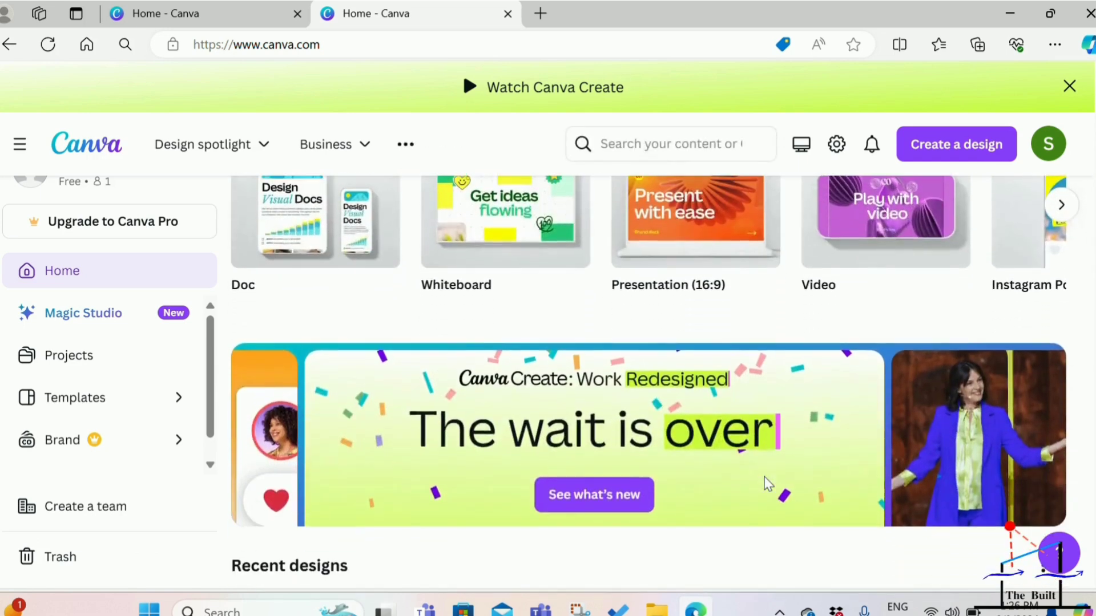
scroll(766, 484, "down", 1)
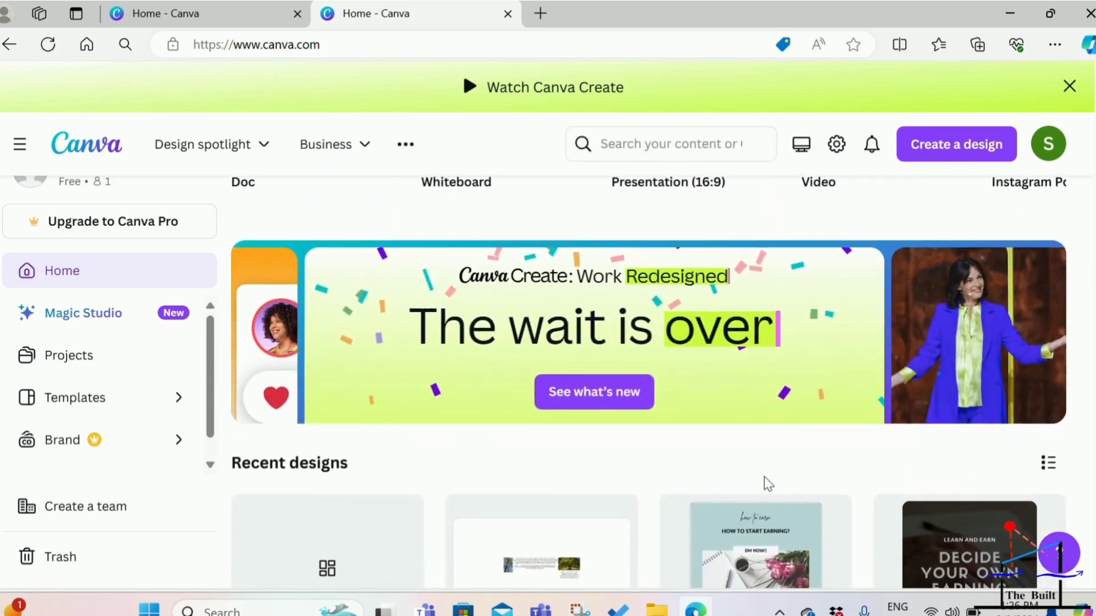
scroll(766, 484, "down", 3)
scroll(765, 485, "down", 2)
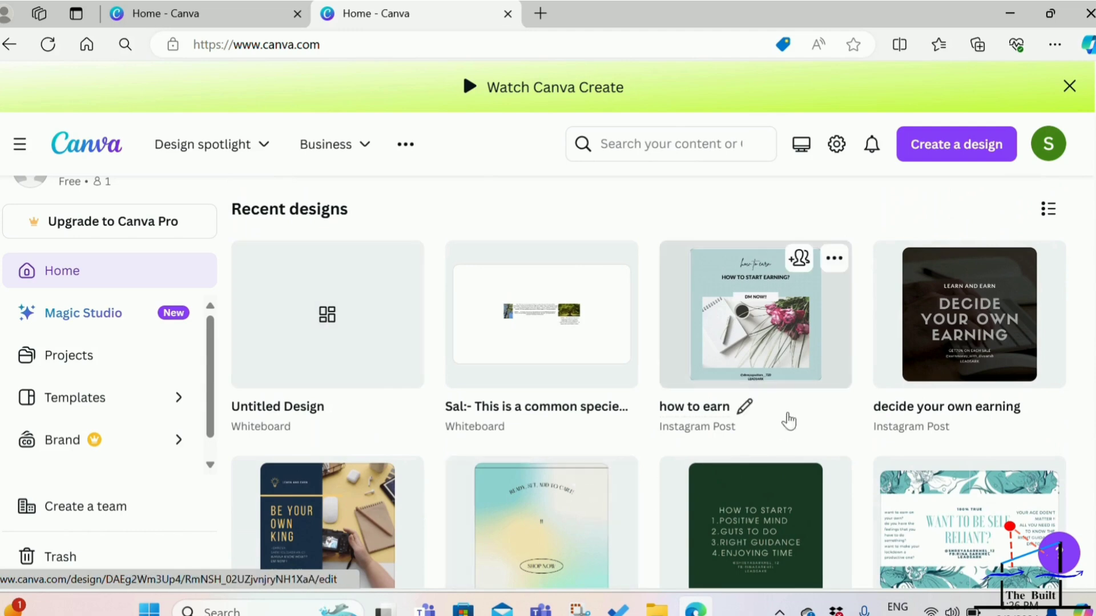
scroll(714, 408, "down", 2)
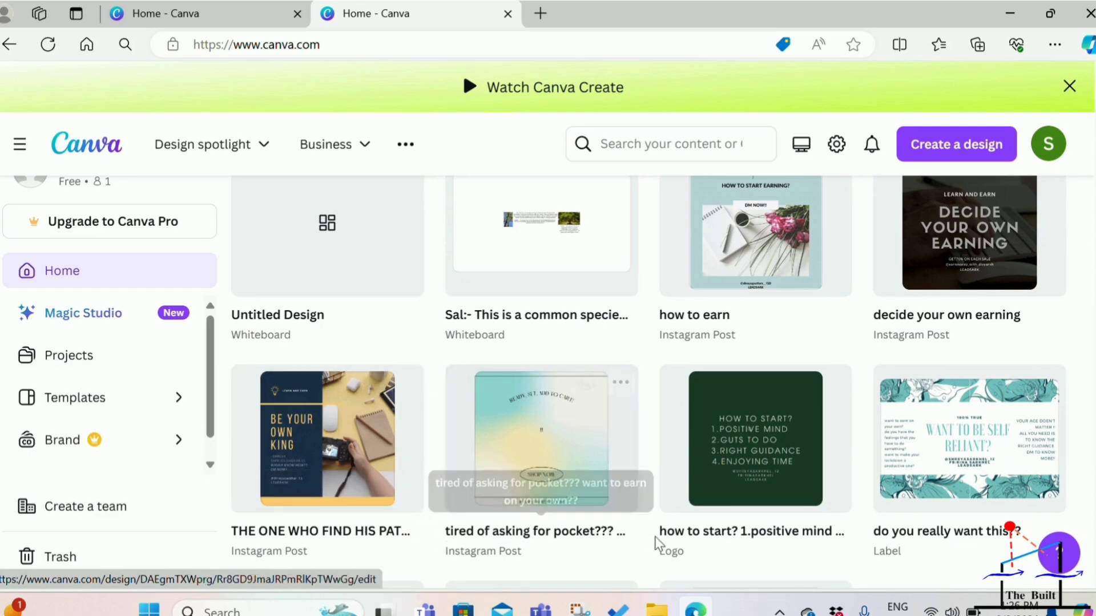
scroll(818, 482, "down", 1)
scroll(817, 481, "down", 3)
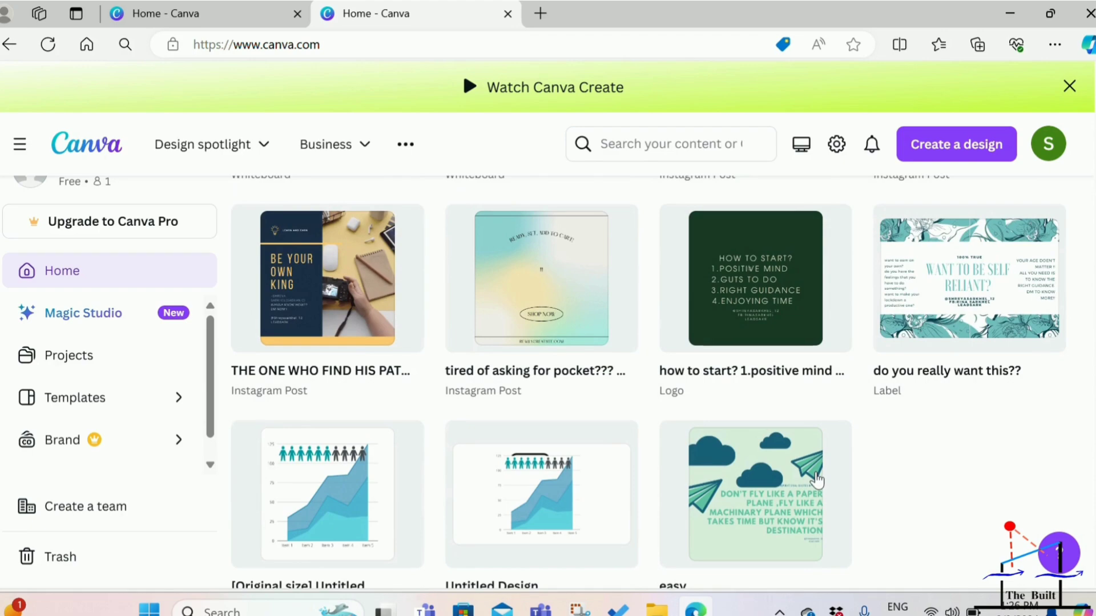
scroll(818, 481, "up", 10)
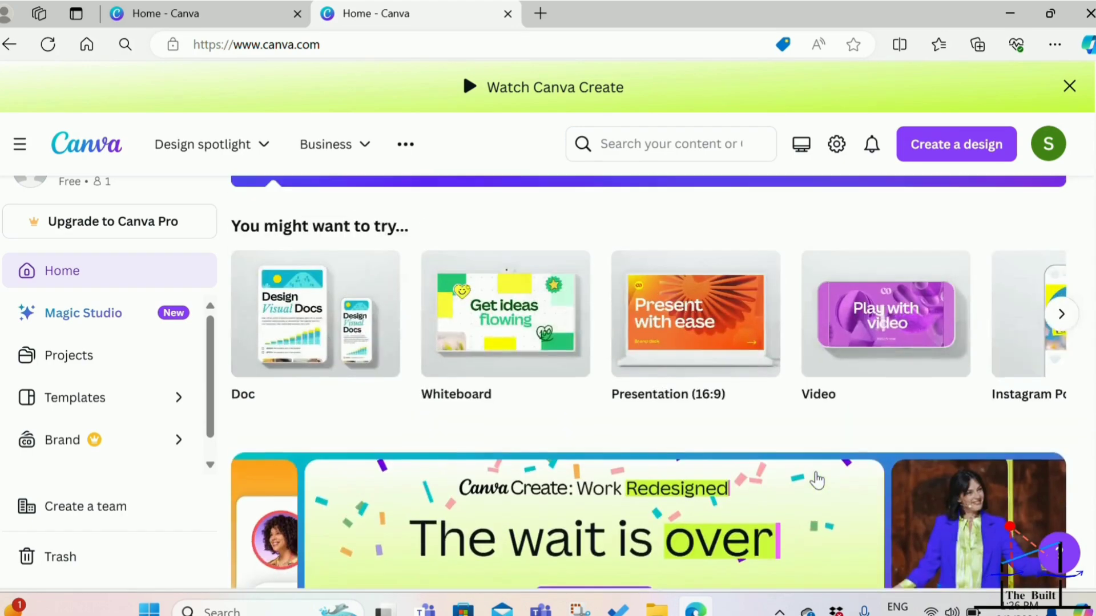
scroll(818, 481, "up", 4)
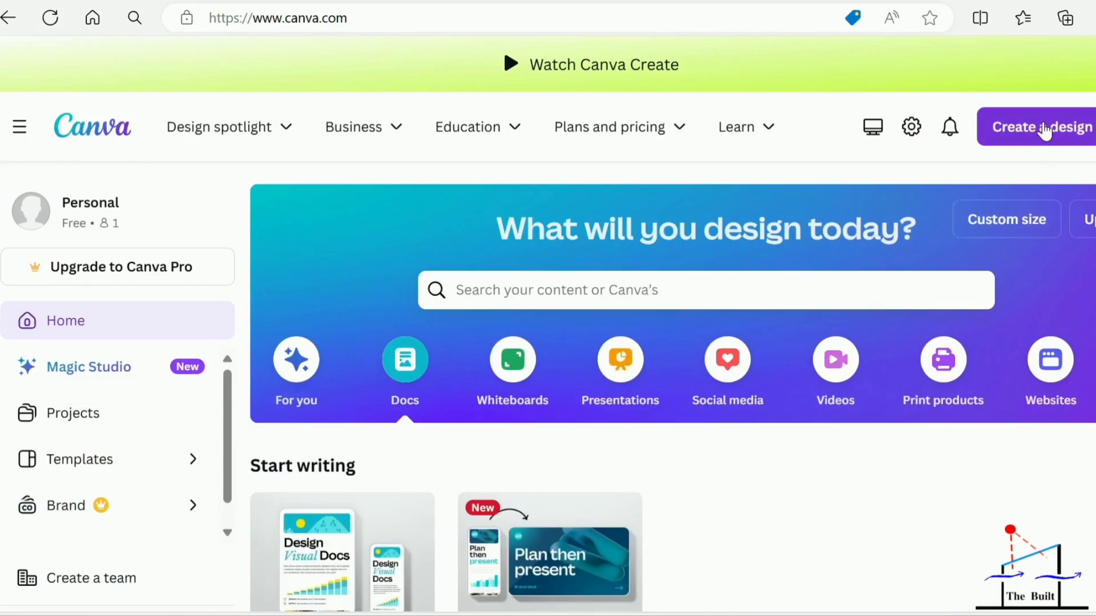
Create a blank Presentation (16:9) design and browse the presentation templates offered for it.
left_click(1043, 130)
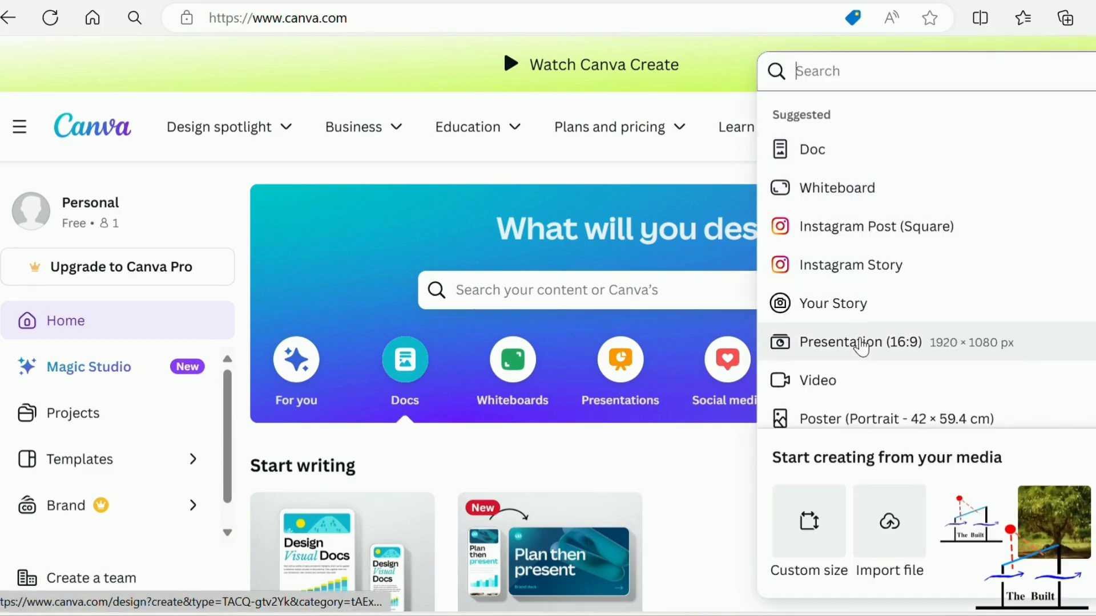
left_click(862, 343)
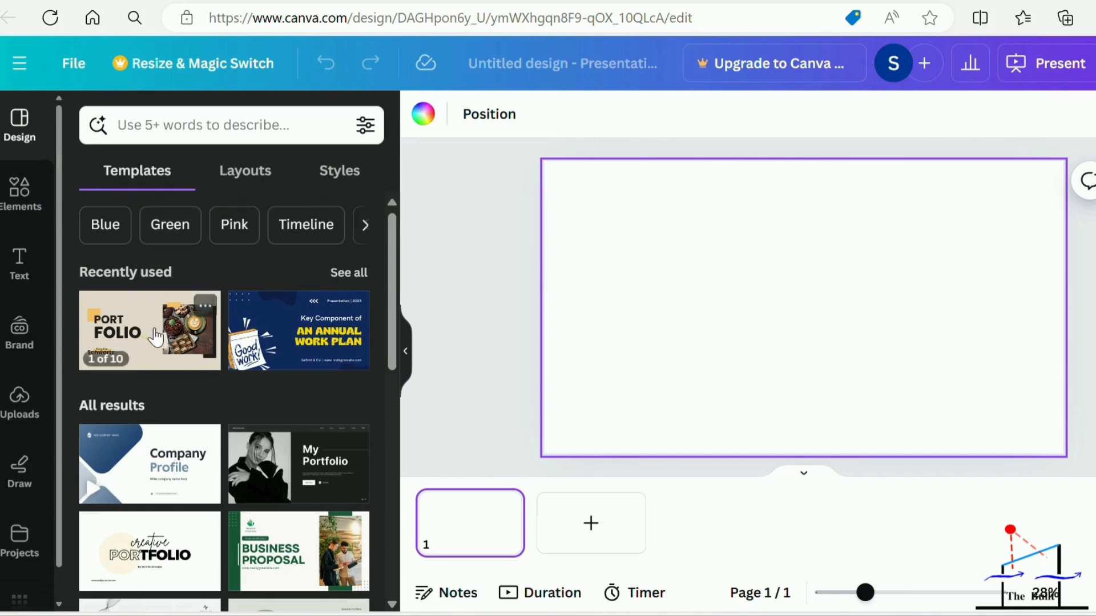
scroll(266, 385, "down", 2)
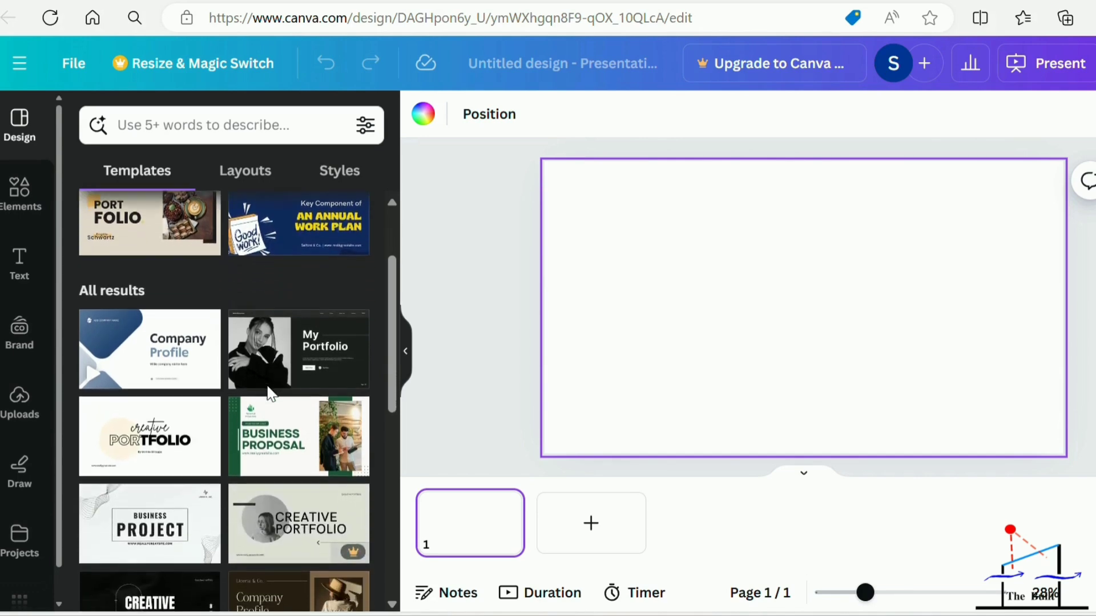
scroll(157, 368, "up", 2)
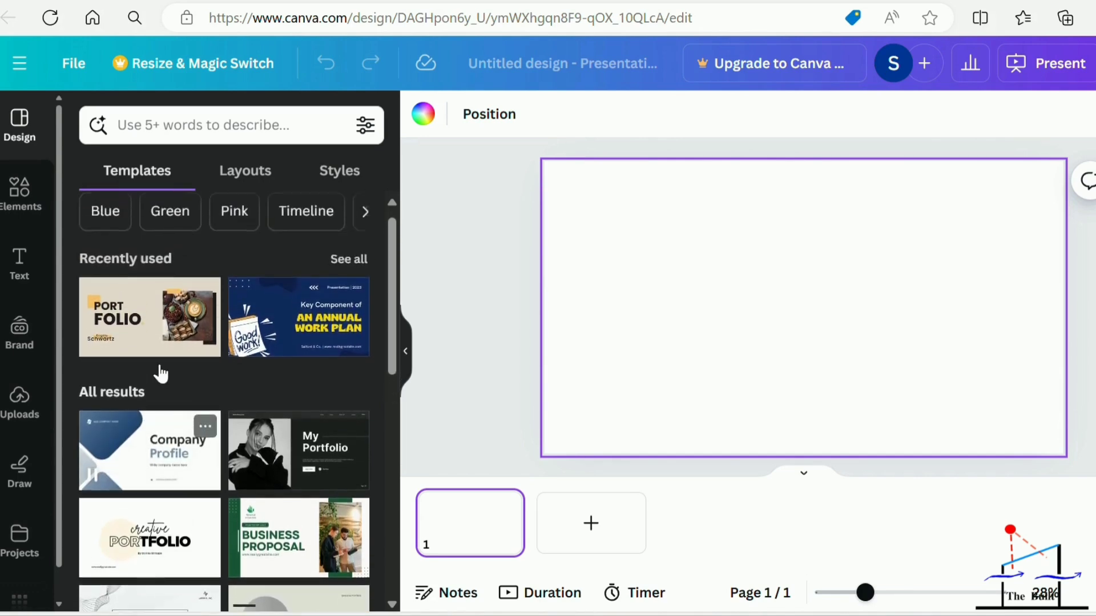
scroll(142, 404, "down", 2)
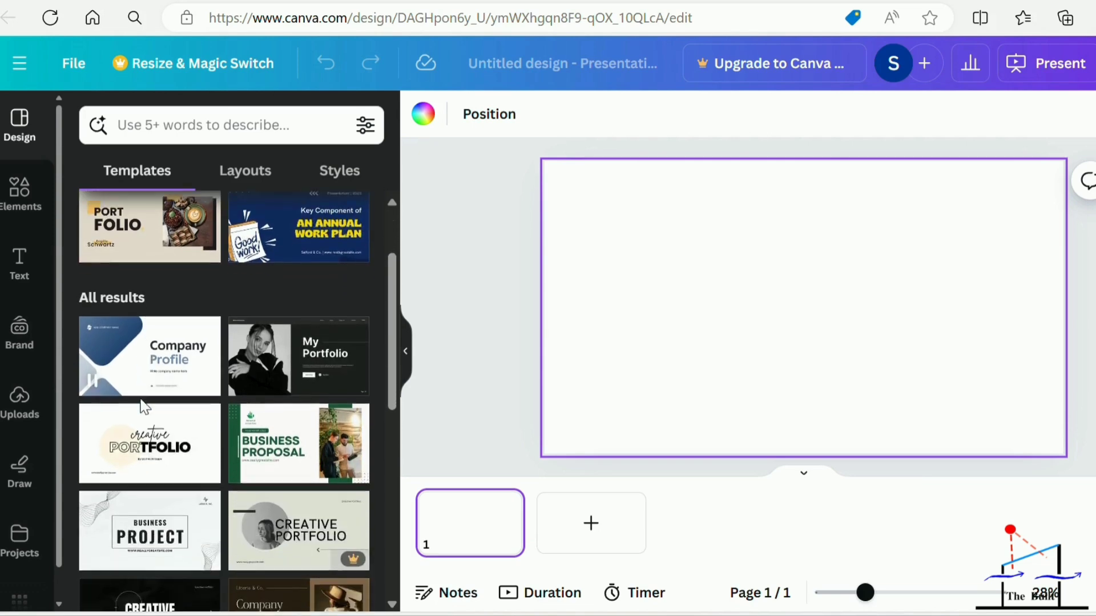
scroll(189, 440, "down", 3)
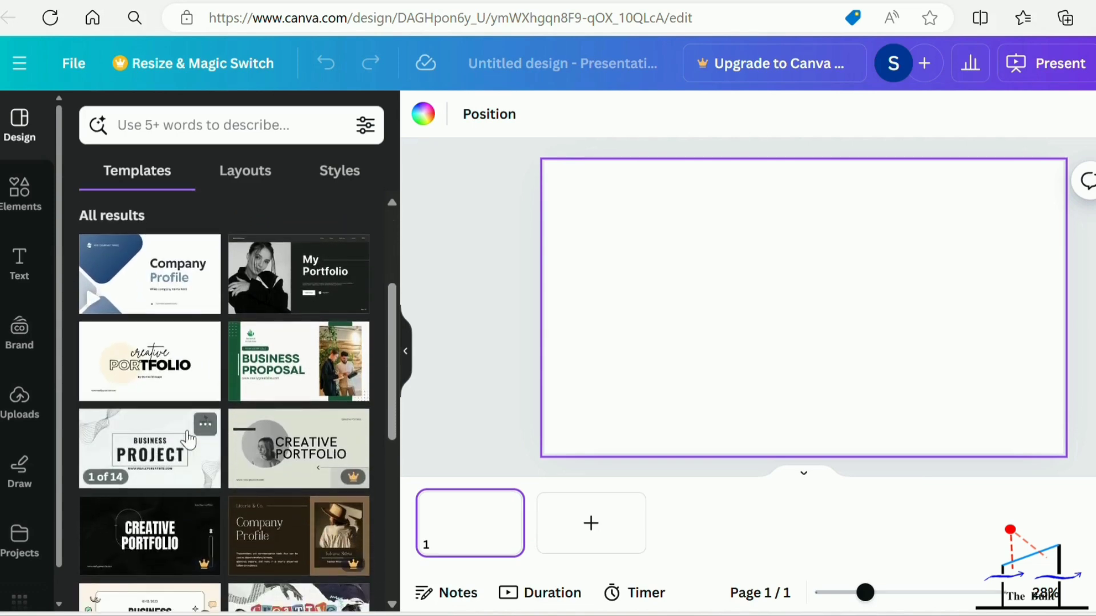
scroll(189, 440, "down", 1)
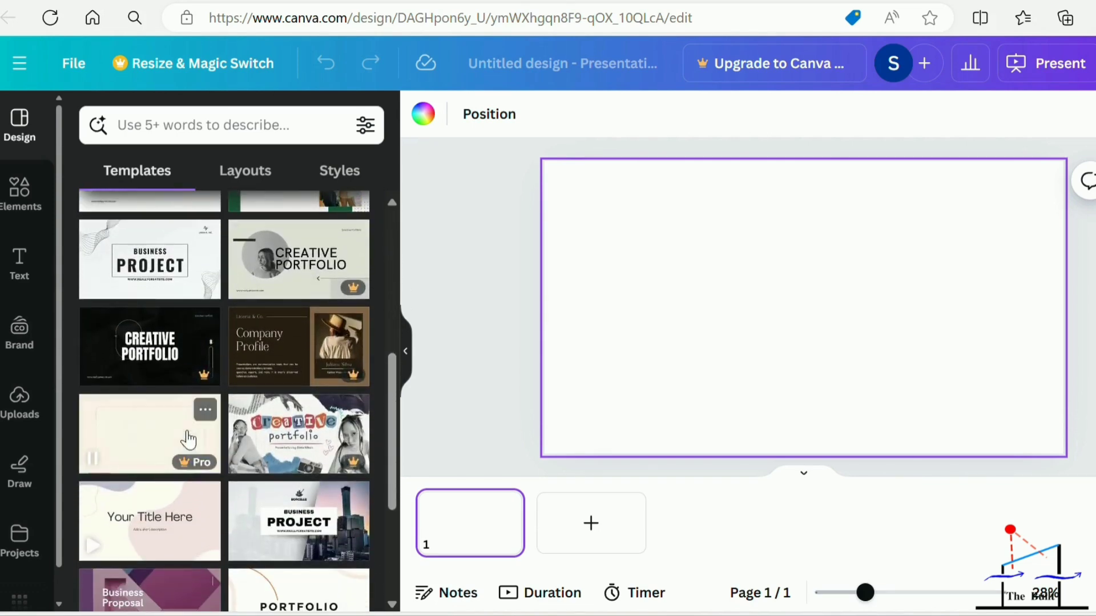
scroll(189, 439, "down", 1)
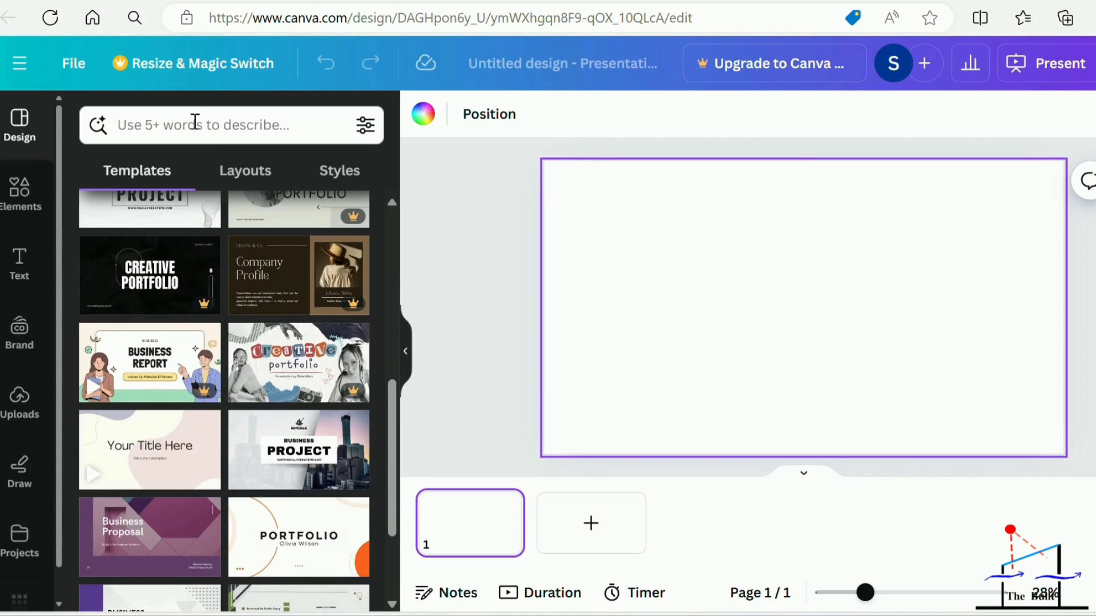
Search the presentation templates for the recent term "diwali" and look through the matching designs.
left_click(150, 122)
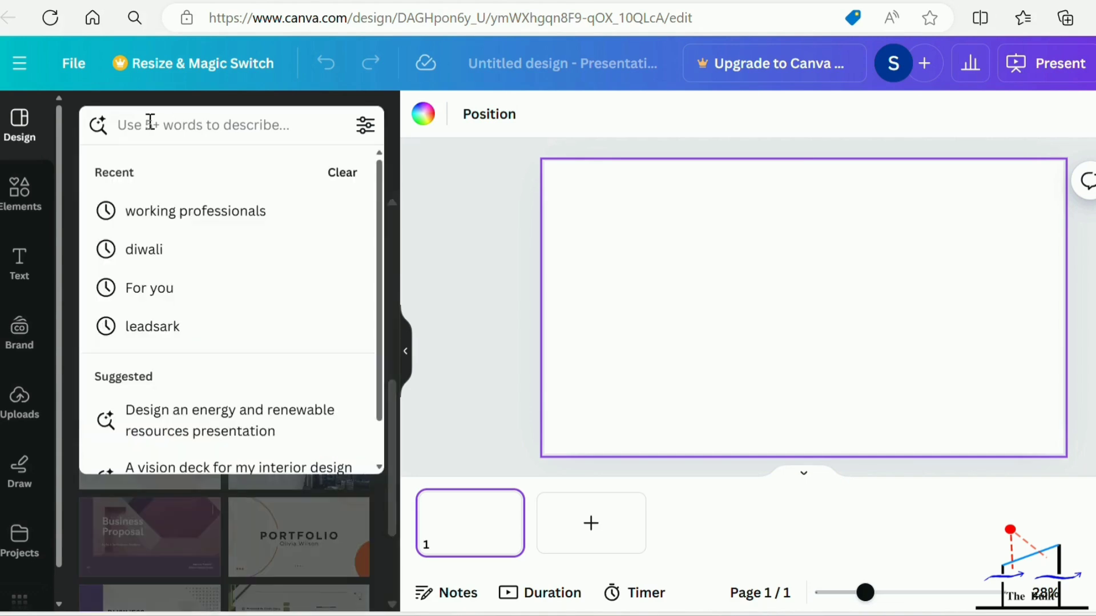
left_click(174, 248)
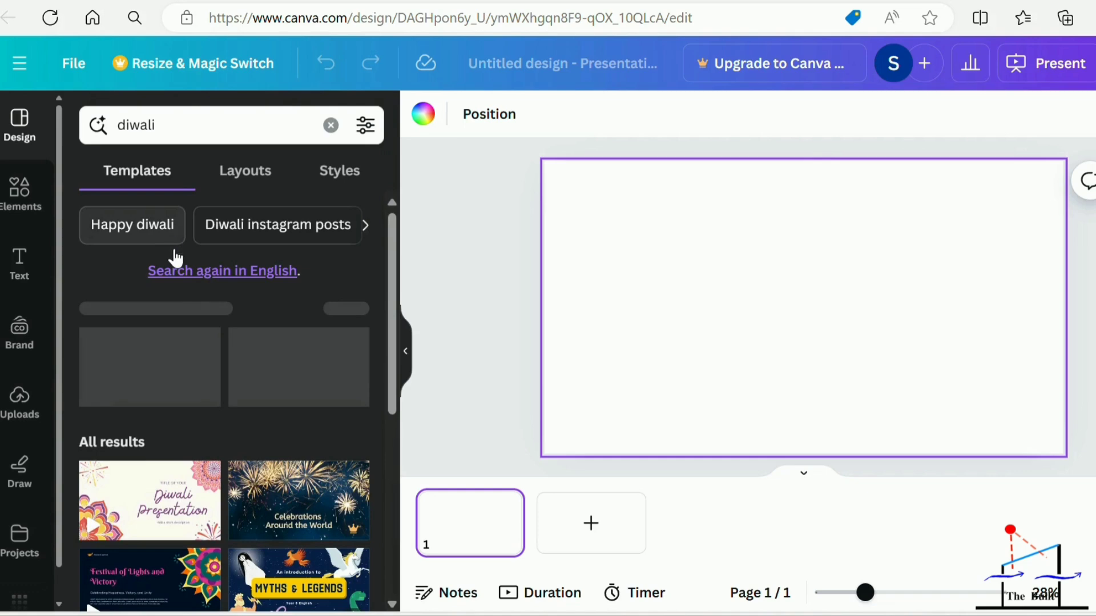
scroll(254, 445, "down", 4)
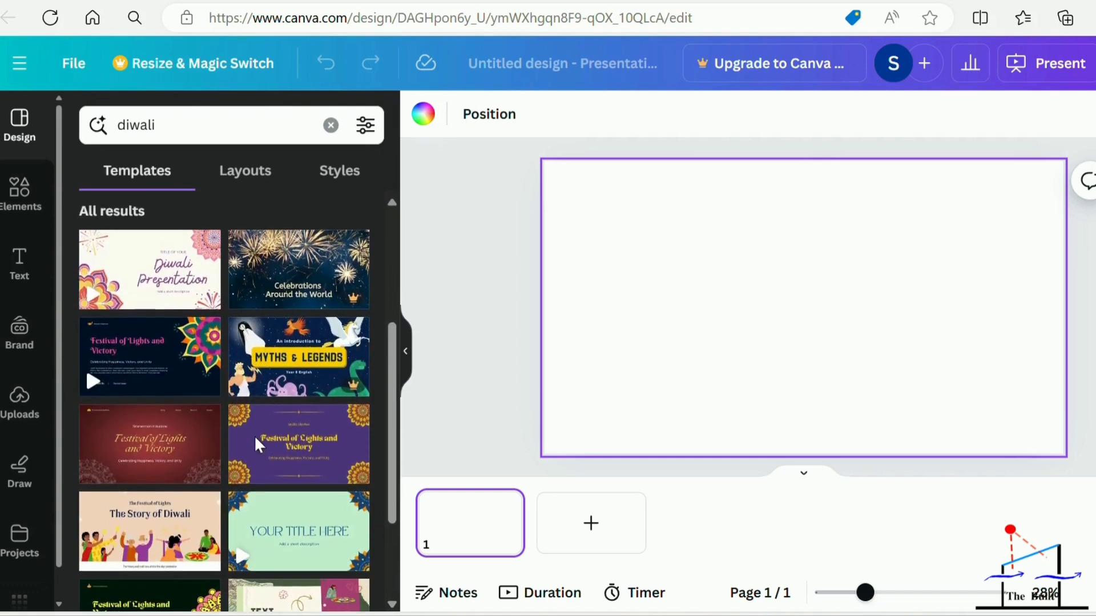
scroll(255, 444, "down", 3)
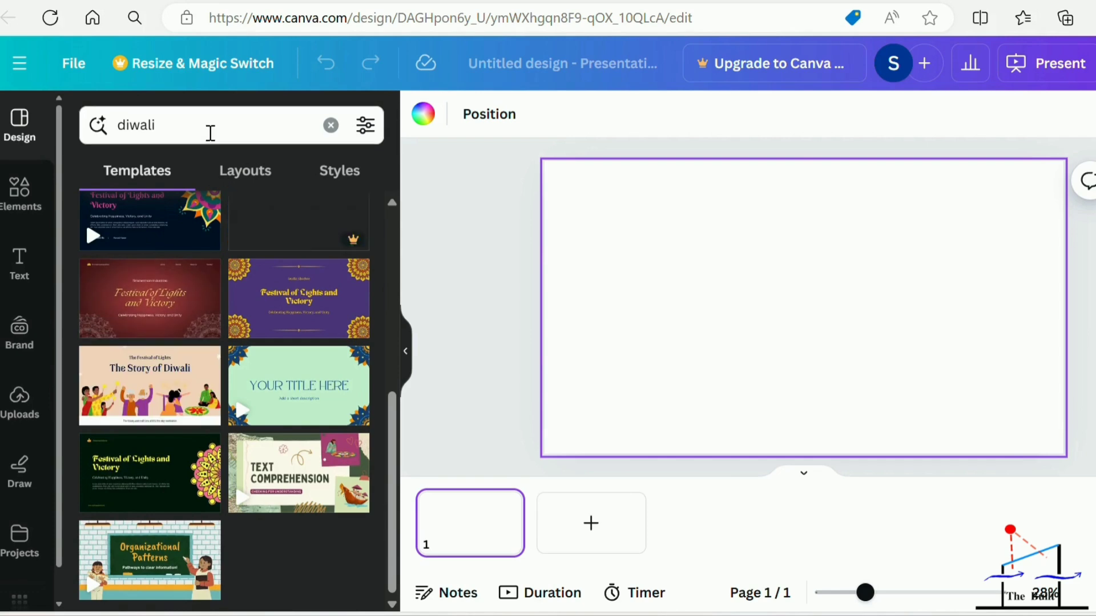
Replace the template search with "temple", choose the suggestion "indian temple" and browse the matching templates.
left_click(211, 132)
key("BackSpace")
key("BackSpace")
key("BackSpace")
key("BackSpace")
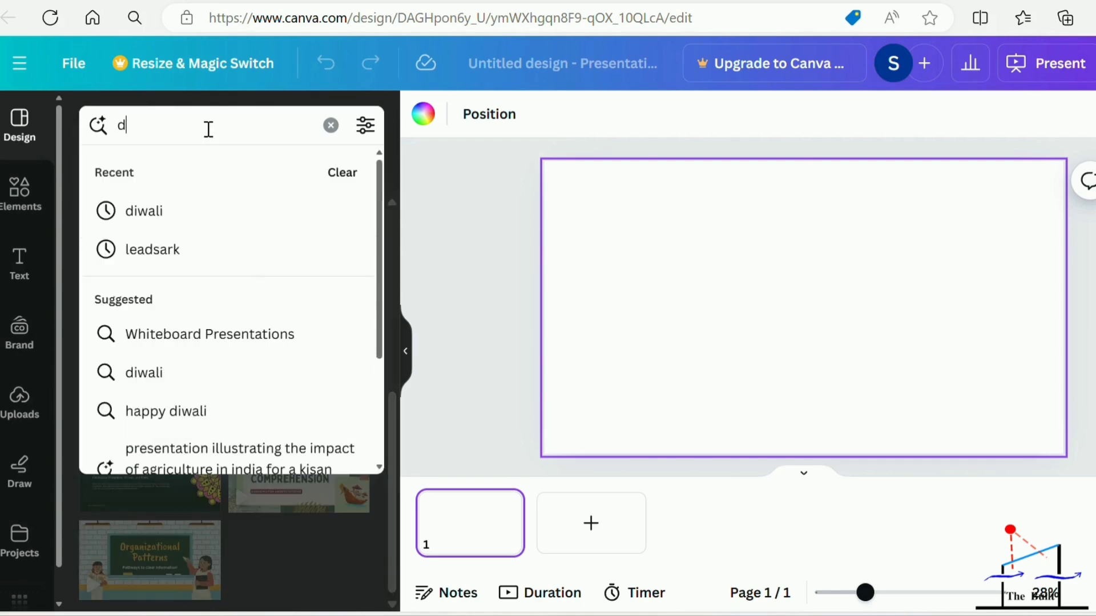
type("tem")
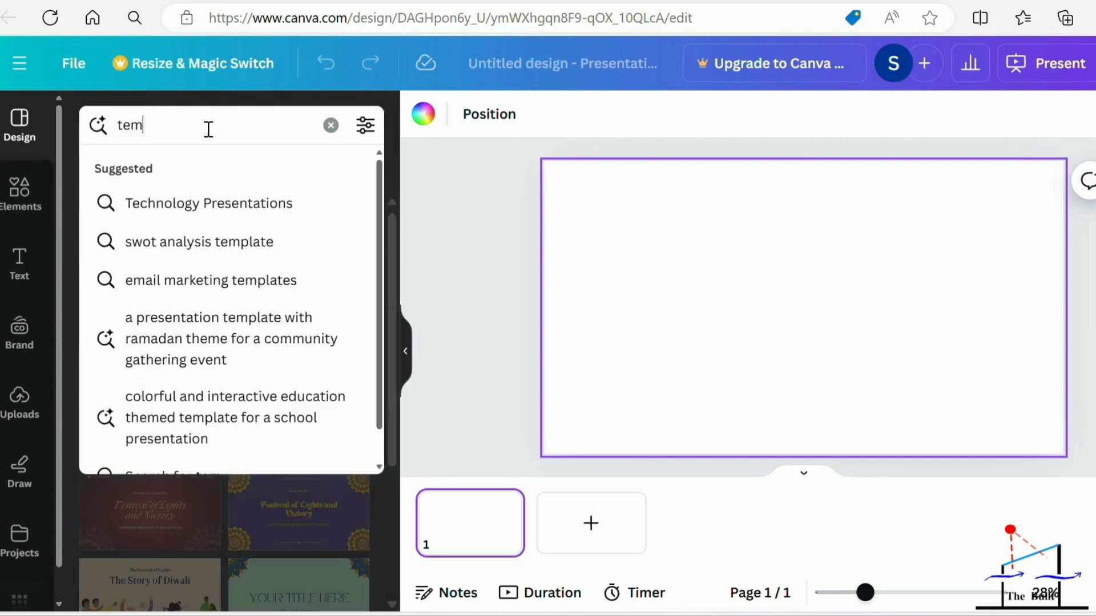
type("ple")
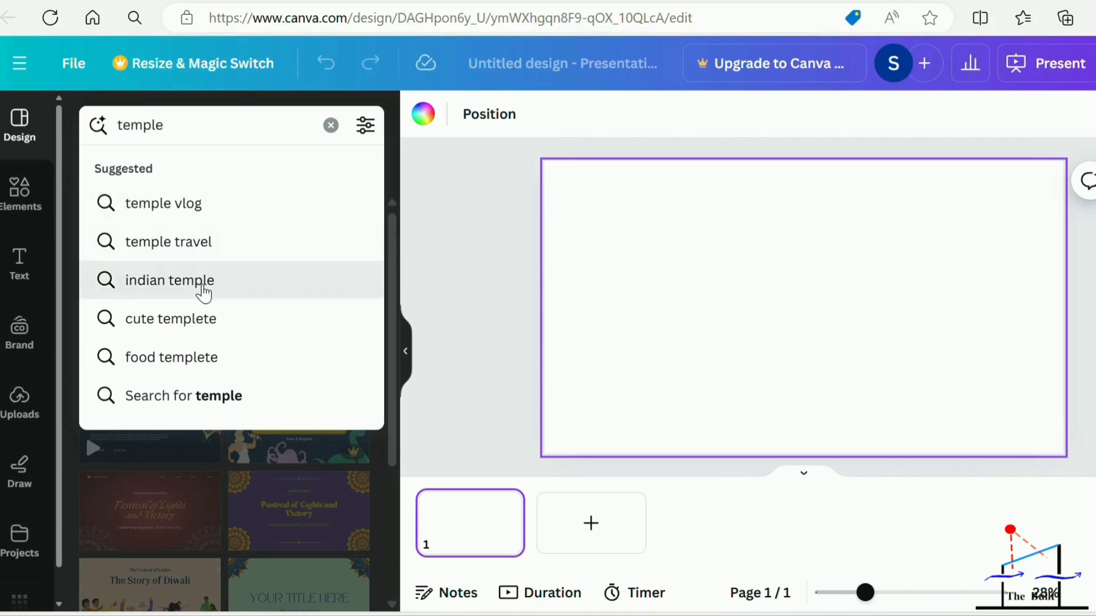
left_click(202, 286)
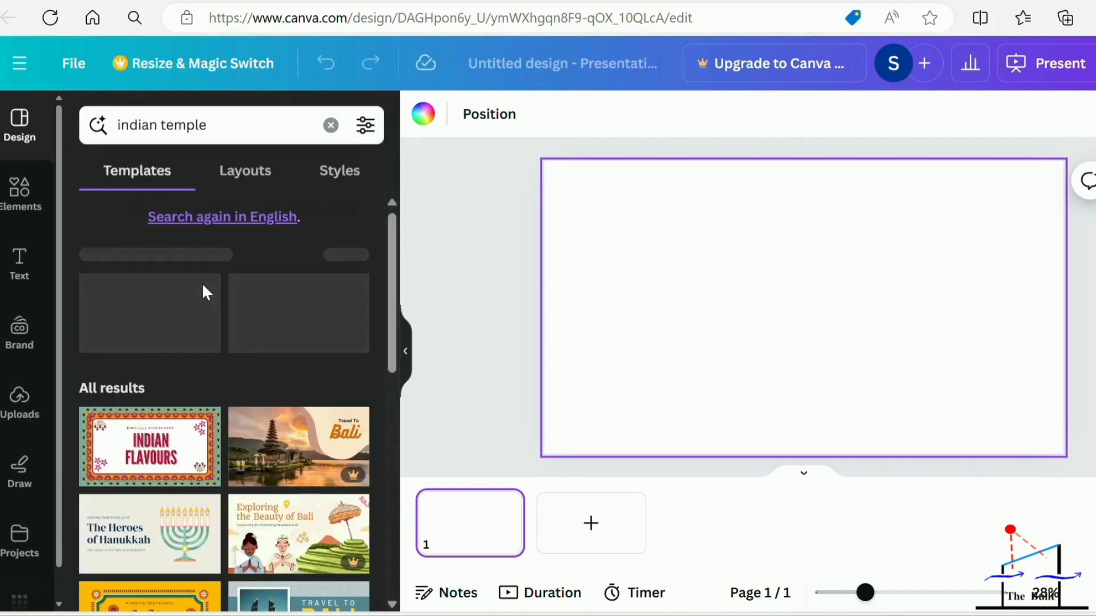
scroll(276, 496, "down", 2)
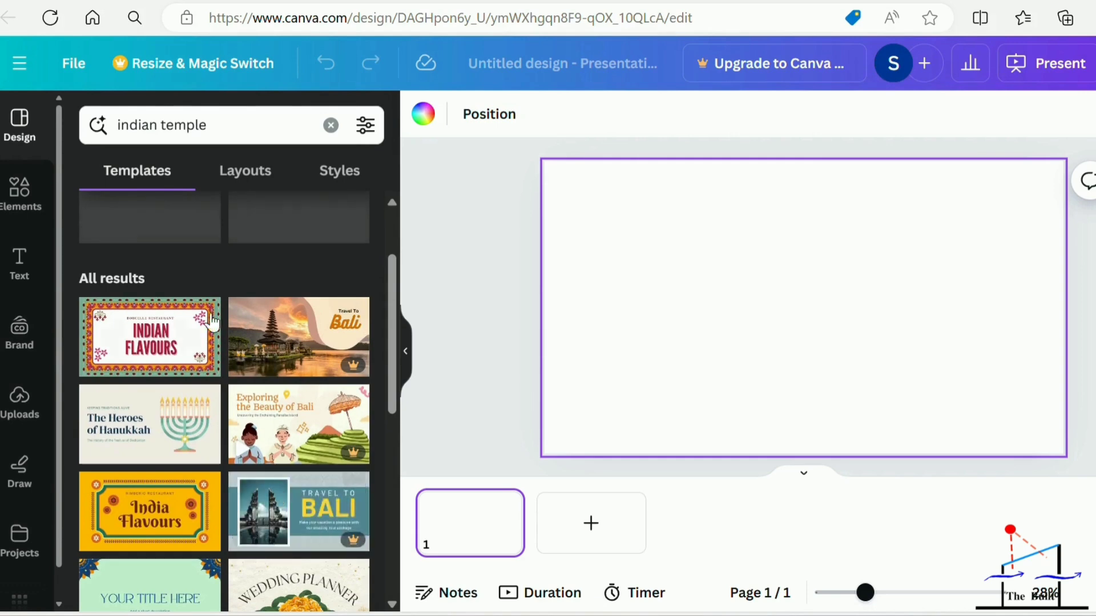
Open the "The Heroes of Hanukkah" template and apply all 15 of its pages to the presentation.
left_click(159, 418)
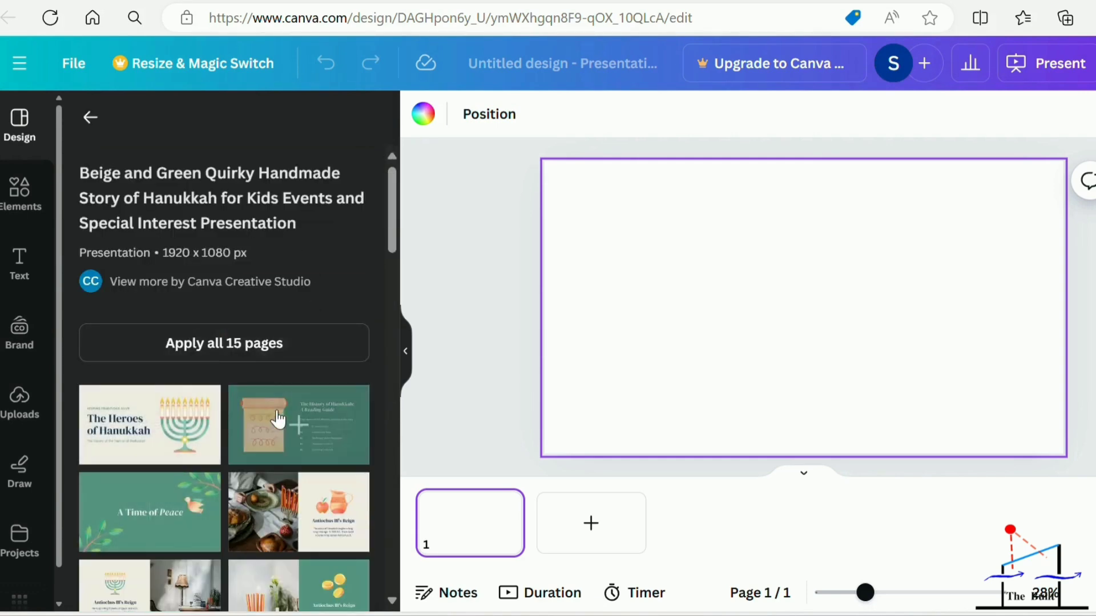
scroll(276, 416, "down", 3)
scroll(286, 457, "up", 2)
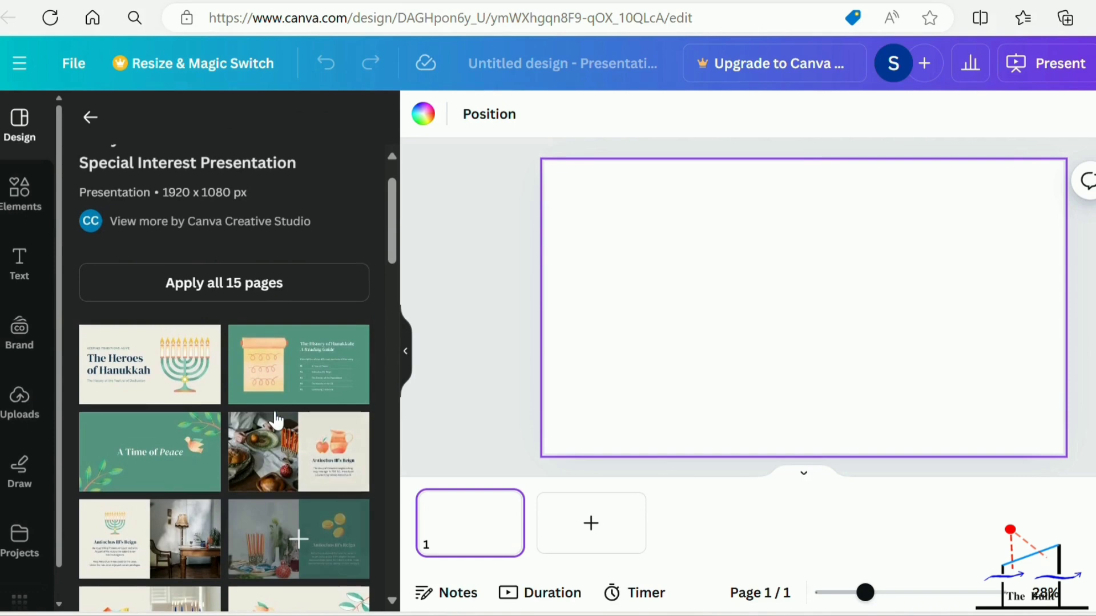
left_click(263, 284)
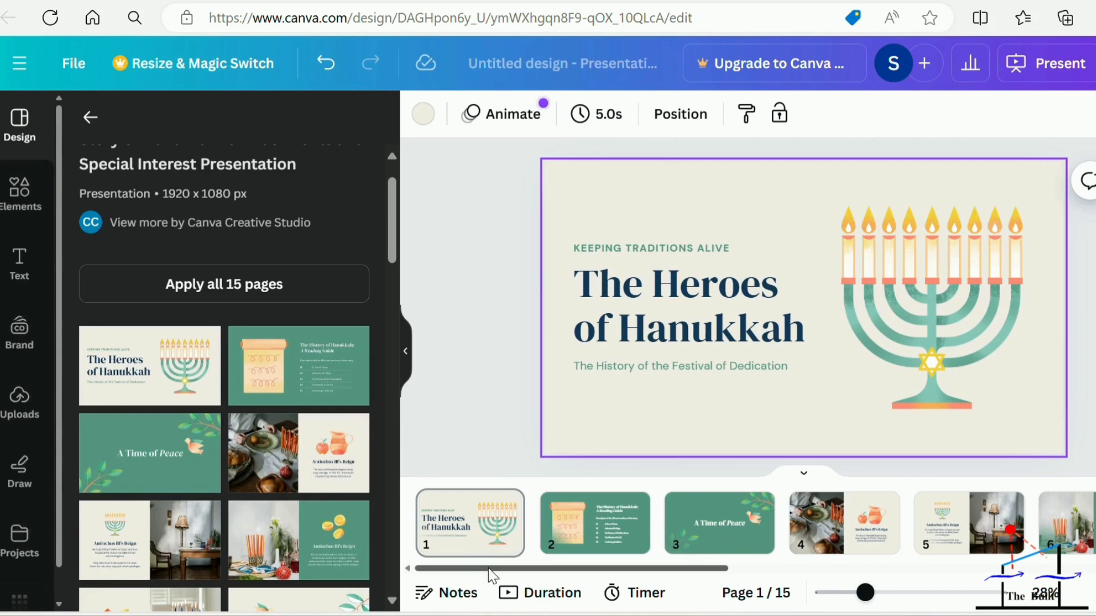
Move the scroll illustration on page 2 of the presentation slightly to the left.
left_click_drag(490, 570, 529, 606)
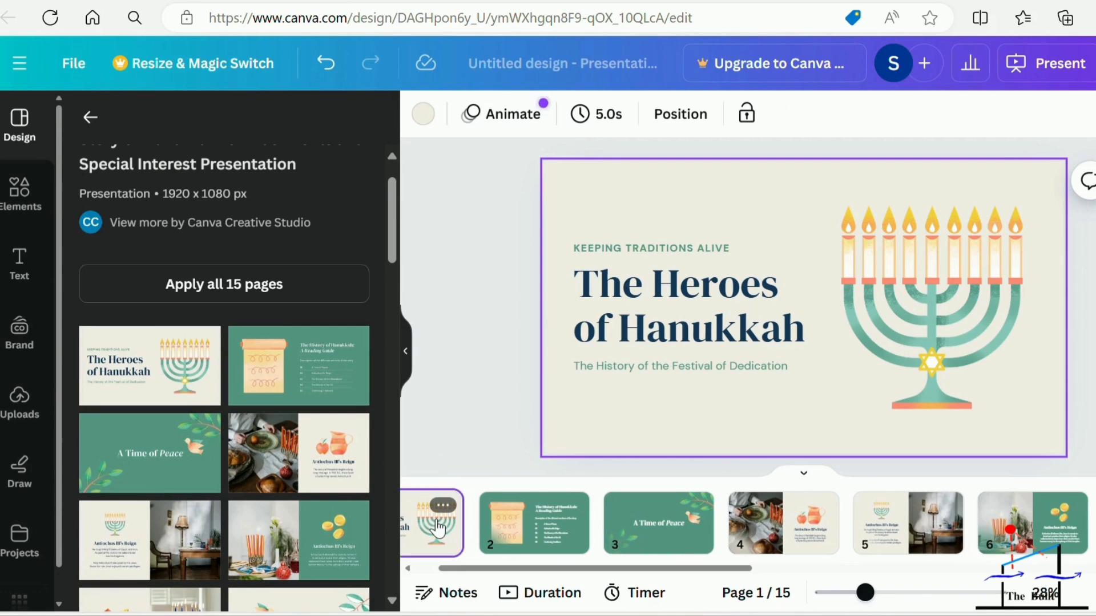
left_click(539, 517)
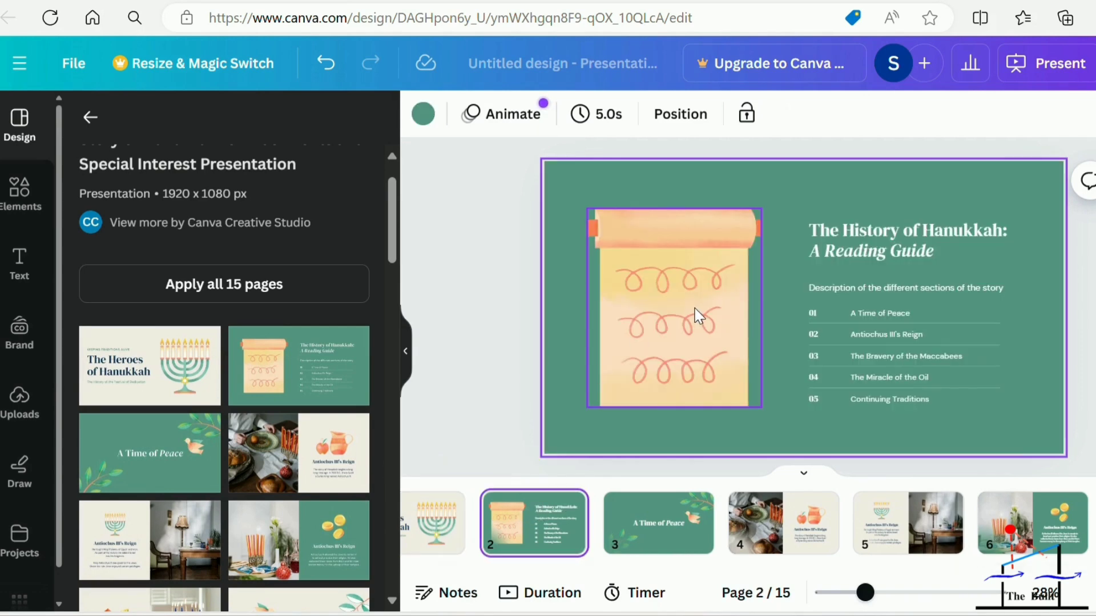
mouse_move(690, 283)
left_mouse_down()
mouse_move(629, 303)
mouse_move(599, 379)
mouse_move(677, 285)
left_mouse_up()
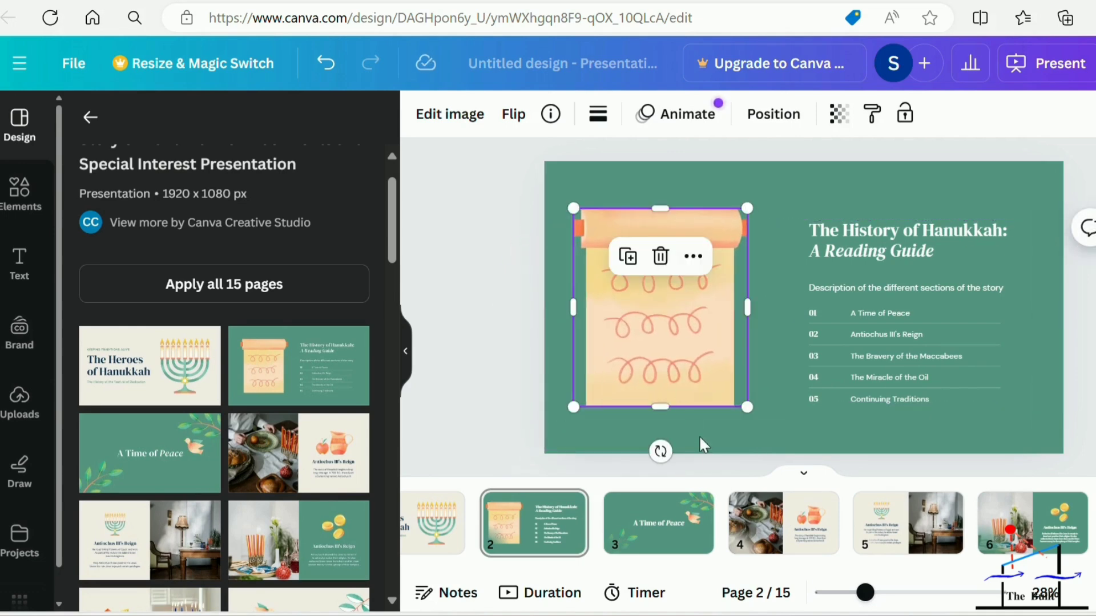
View pages 3 and 4 of the presentation and look over the template's other page previews.
left_click(666, 519)
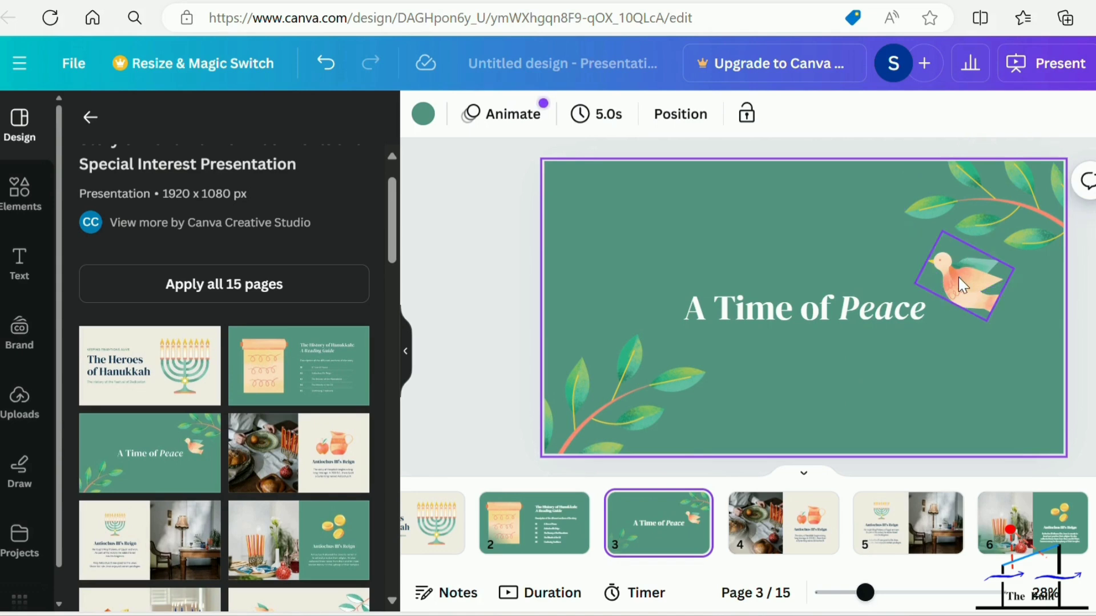
left_click(789, 536)
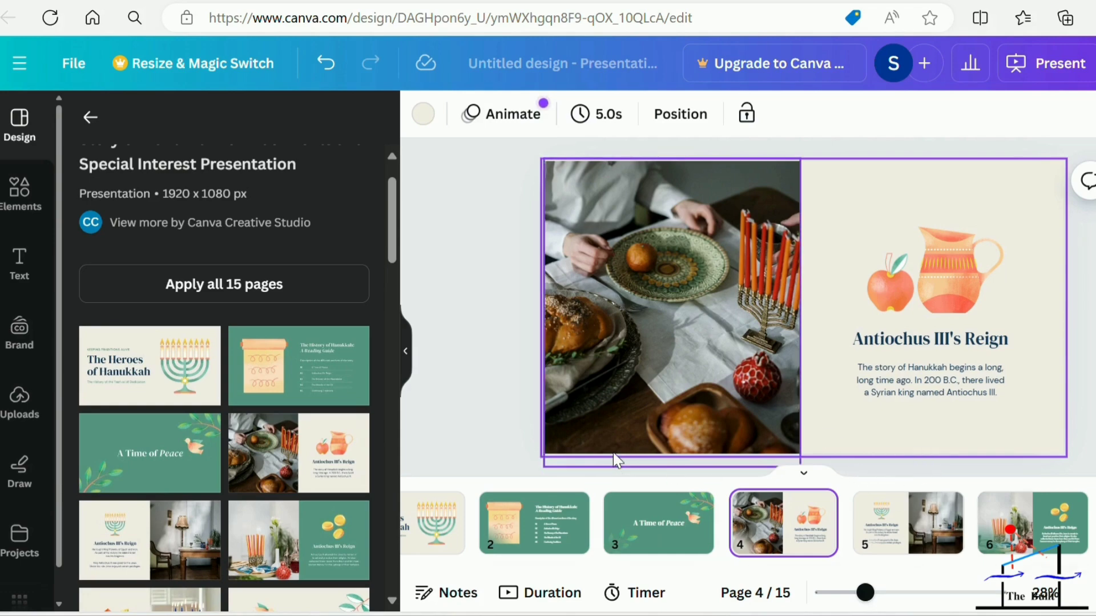
scroll(214, 489, "down", 4)
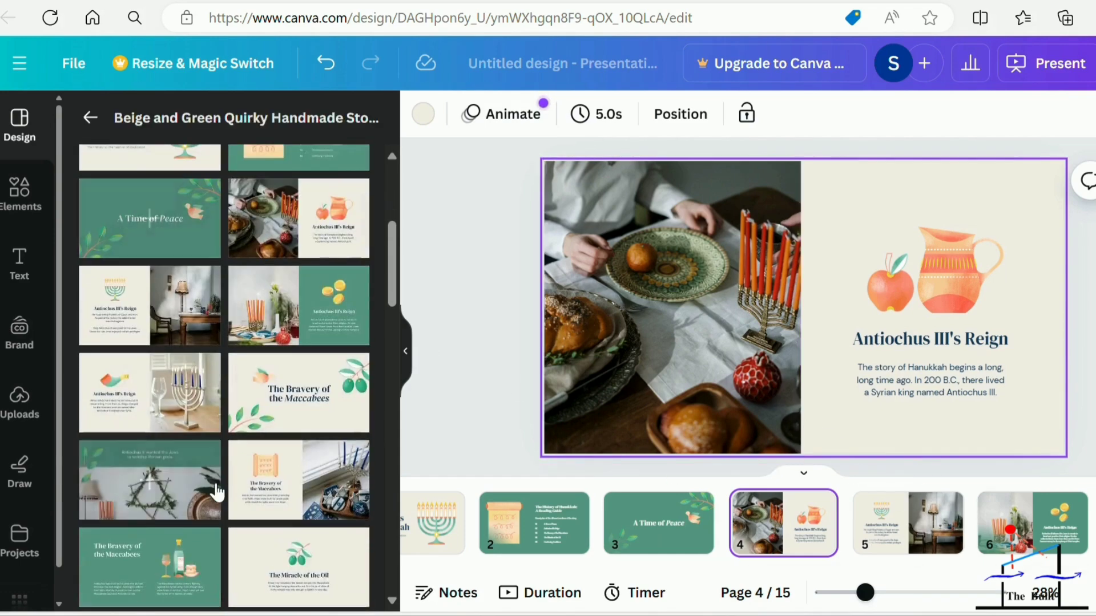
scroll(214, 489, "up", 5)
Ungroup the title text block on page 1 of the presentation and check that its three text boxes can be selected individually.
left_click(441, 534)
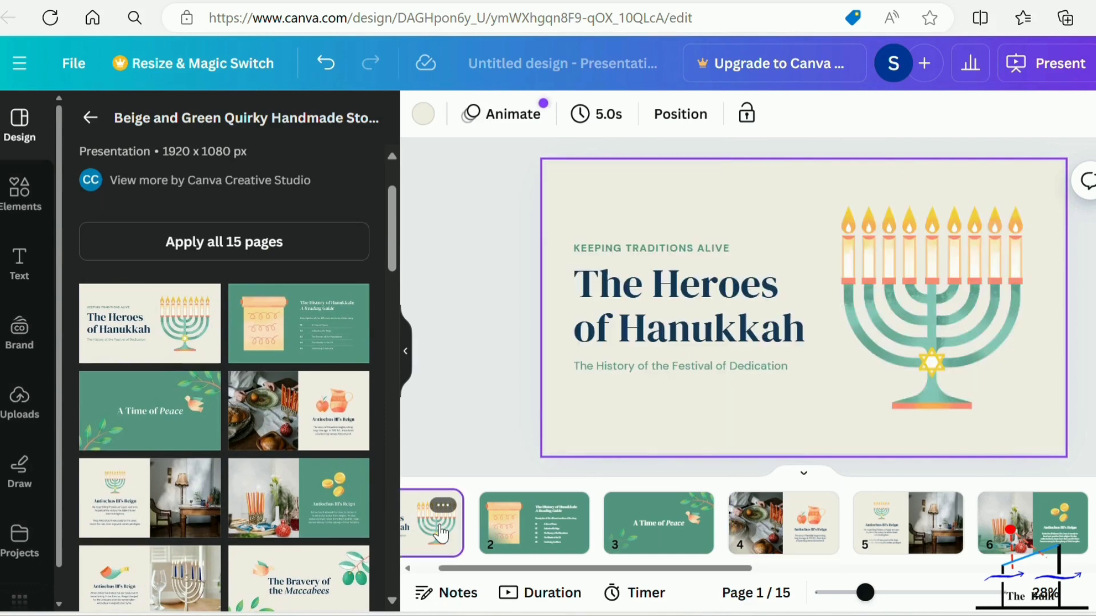
left_click(673, 294)
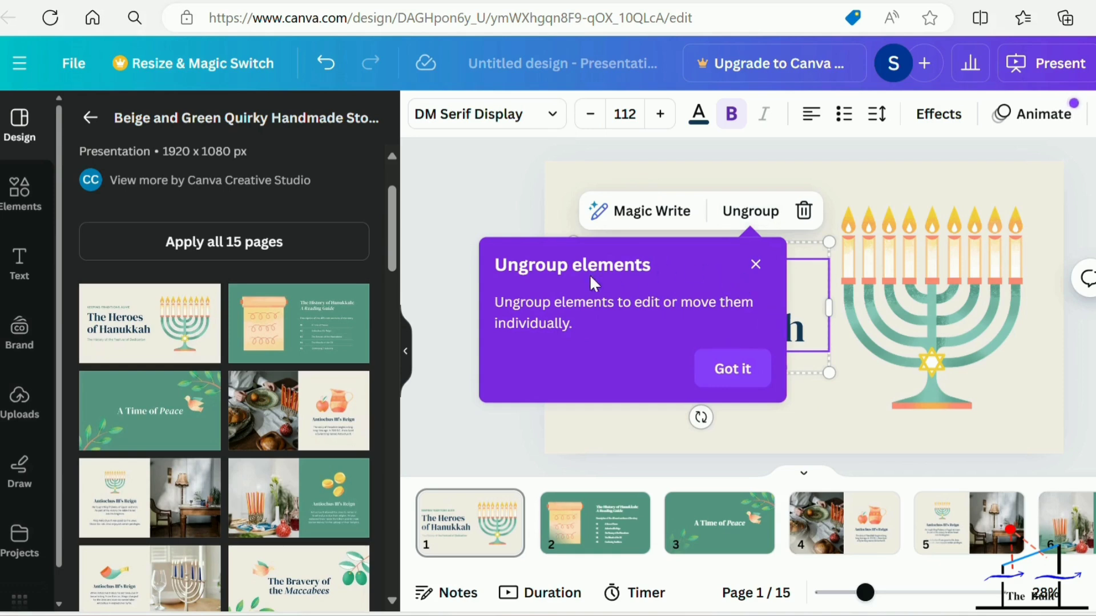
left_click(734, 378)
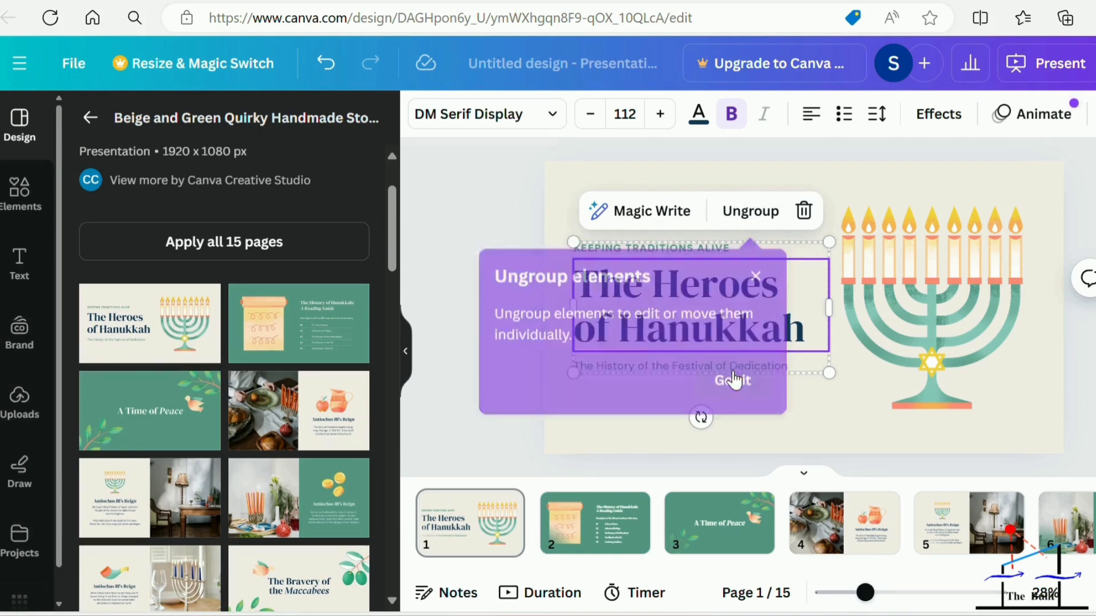
left_click(749, 216)
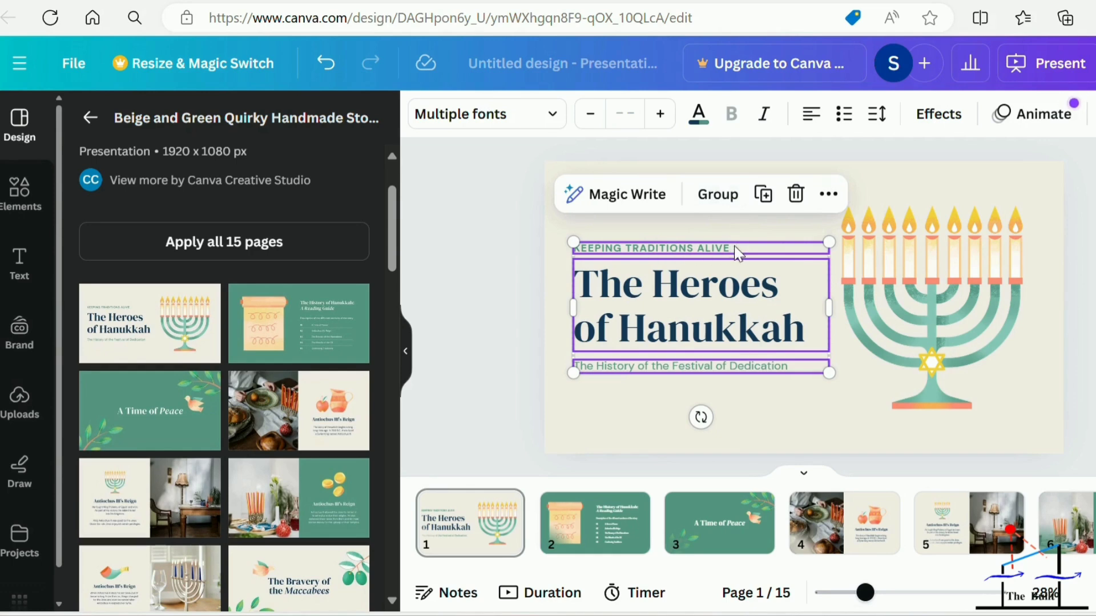
left_click(549, 350)
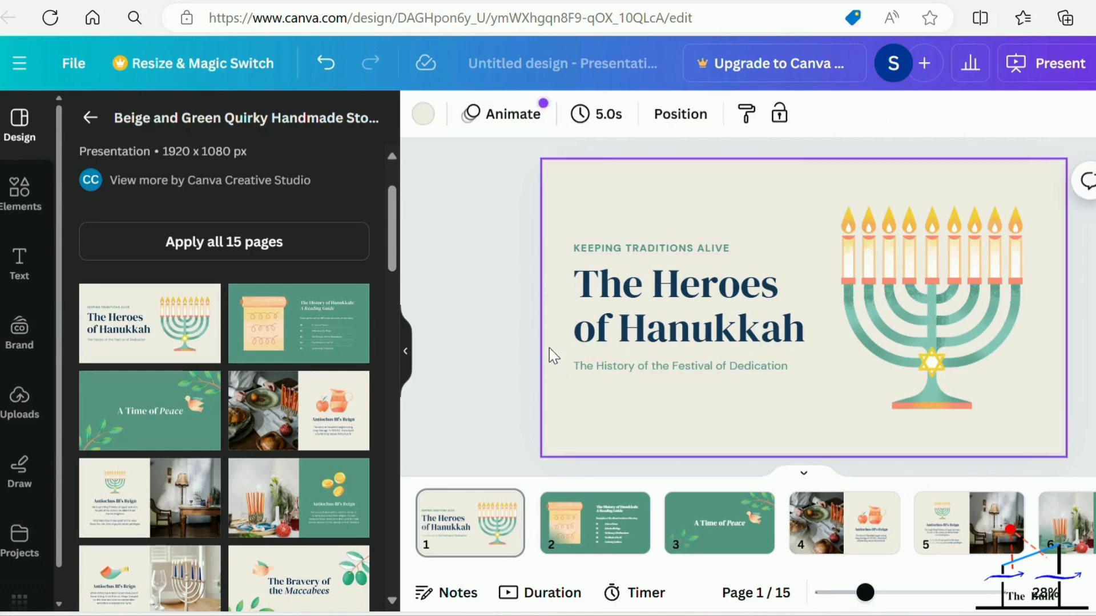
left_click(578, 253)
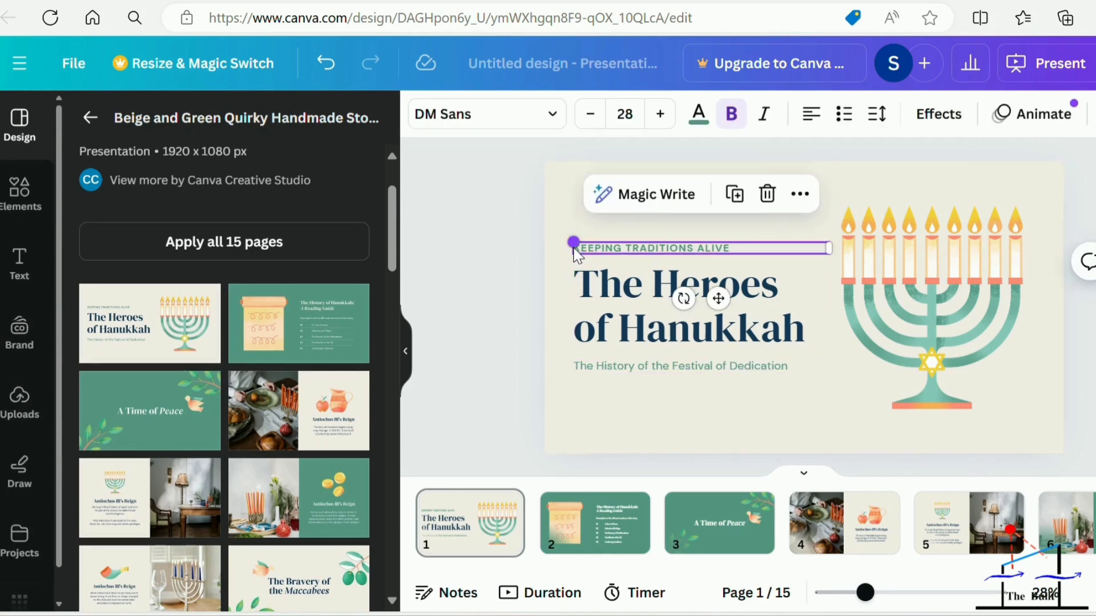
left_click(589, 289)
left_click(598, 362)
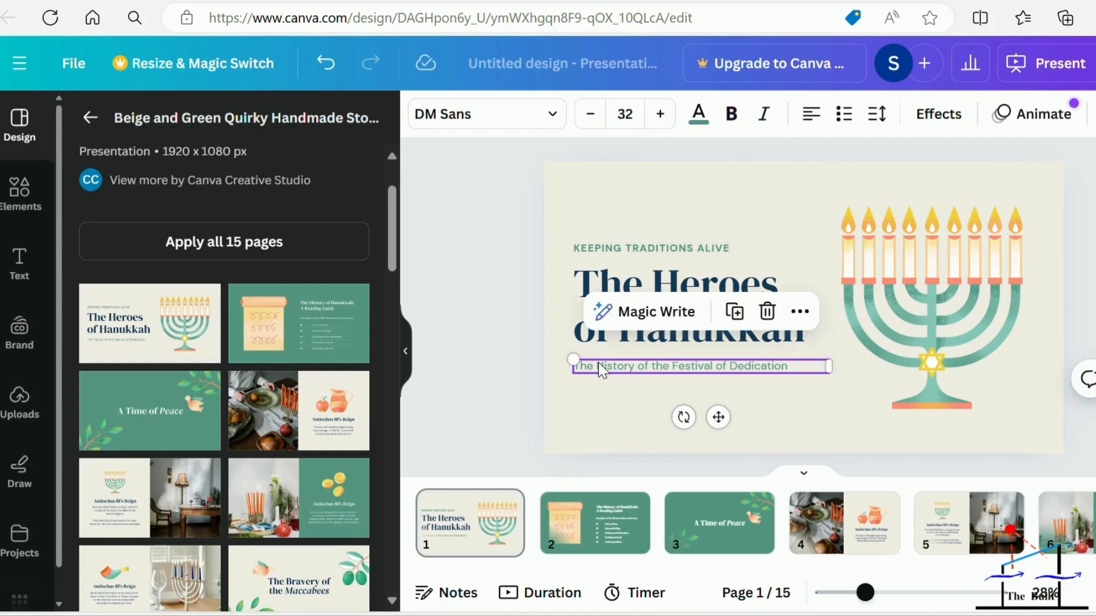
Replace the main title text "The Heroes of Hanukkah" on page 1 with "Diwali".
left_click(646, 287)
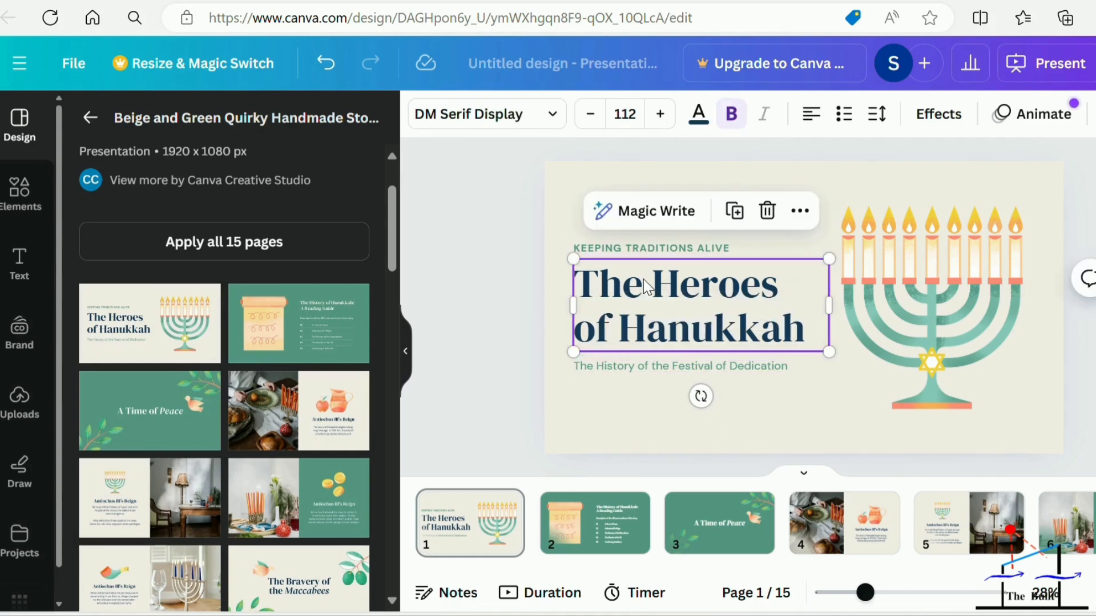
left_click(592, 286)
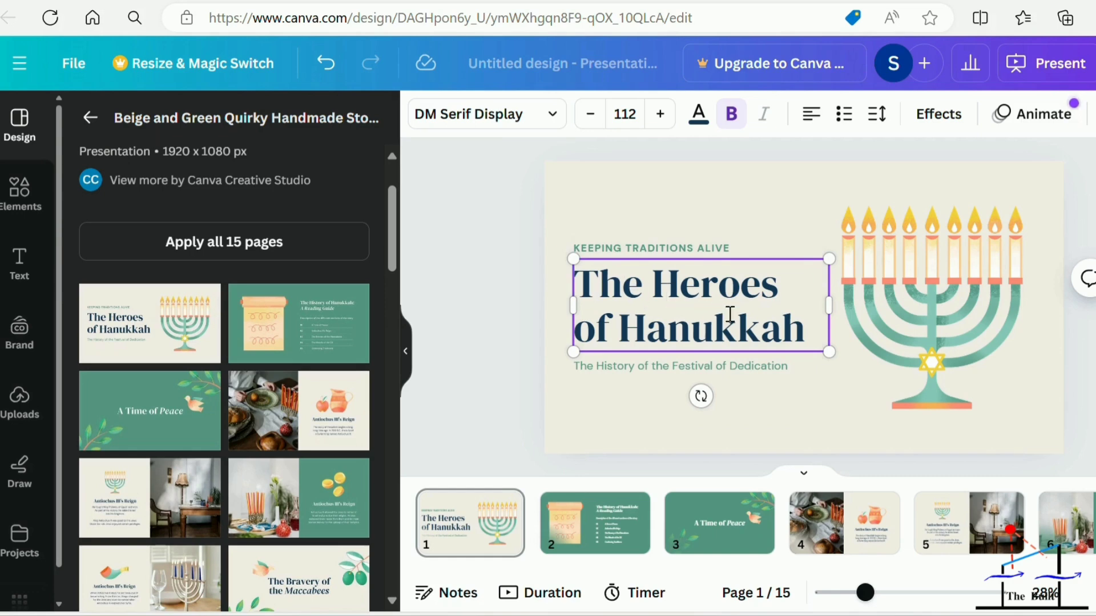
left_click_drag(807, 325, 573, 283)
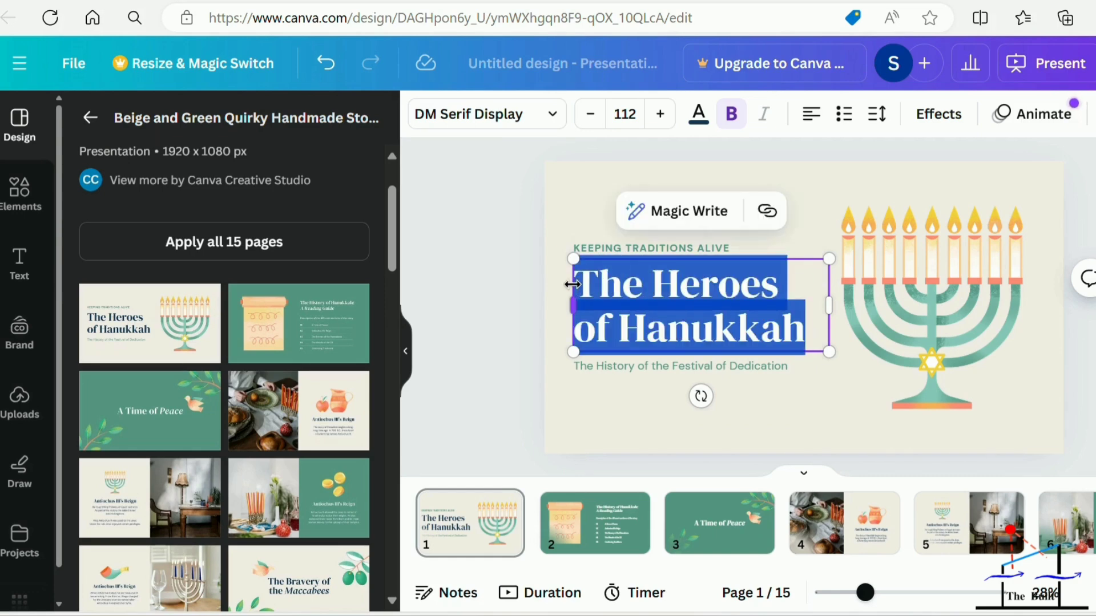
type("di")
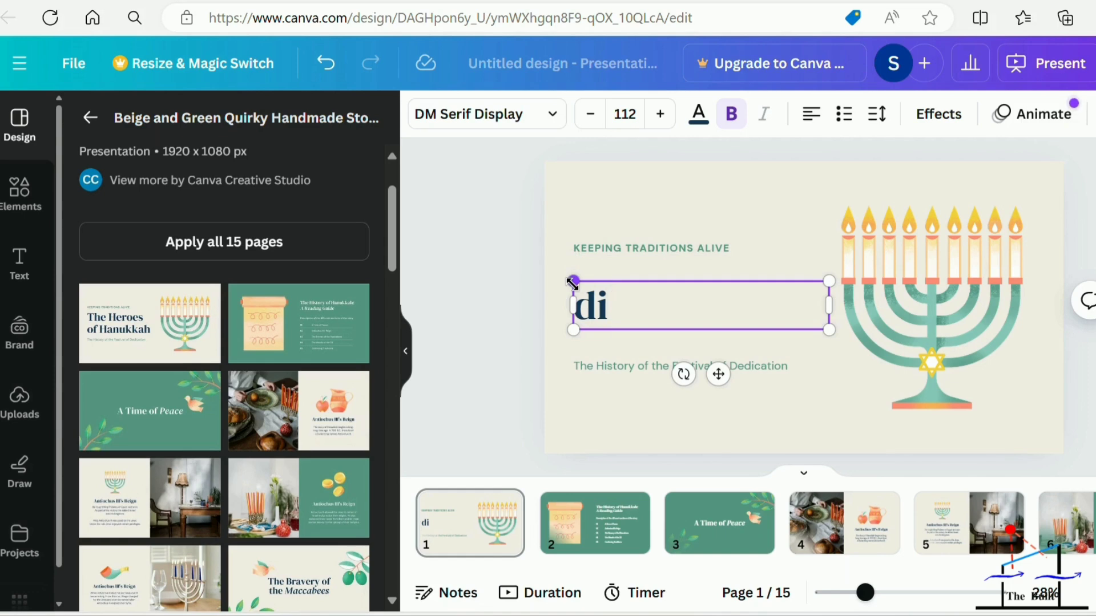
type("wali")
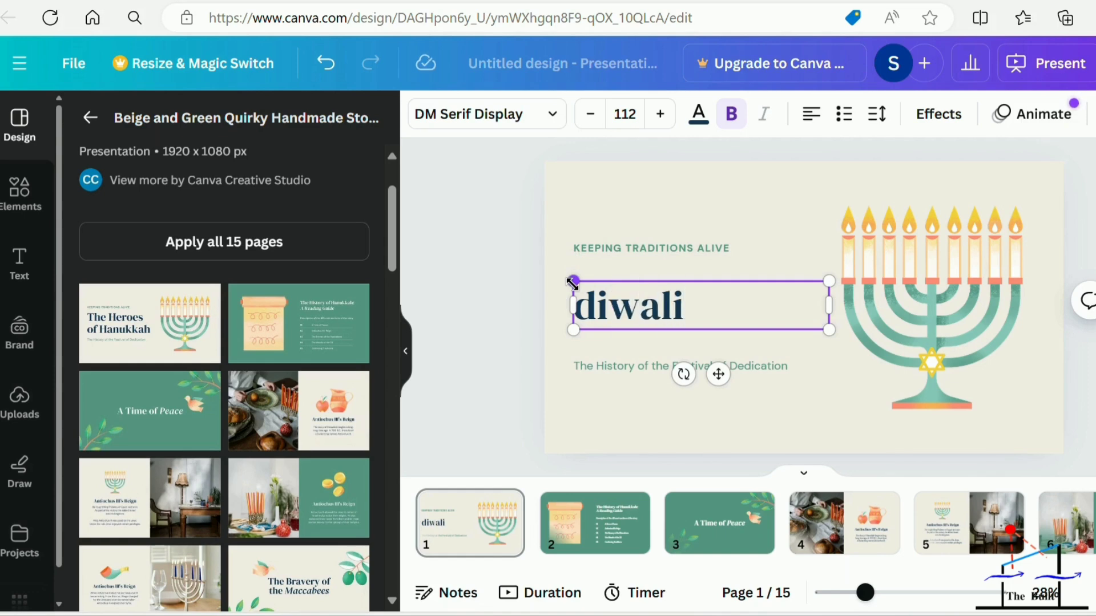
key("ctrl+a")
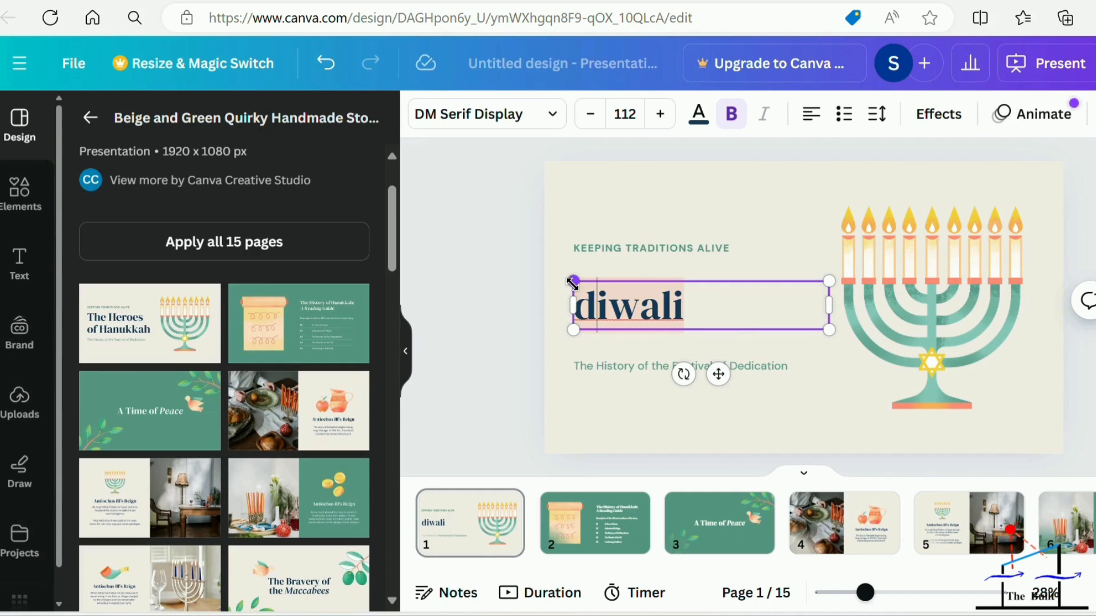
key("BackSpace")
type("D")
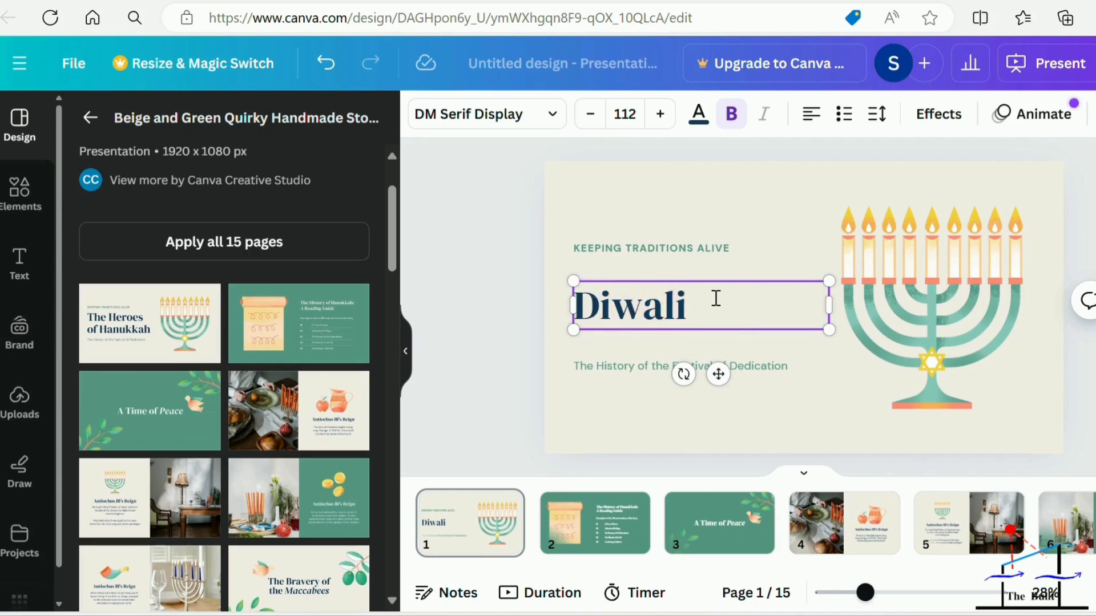
left_click(803, 378)
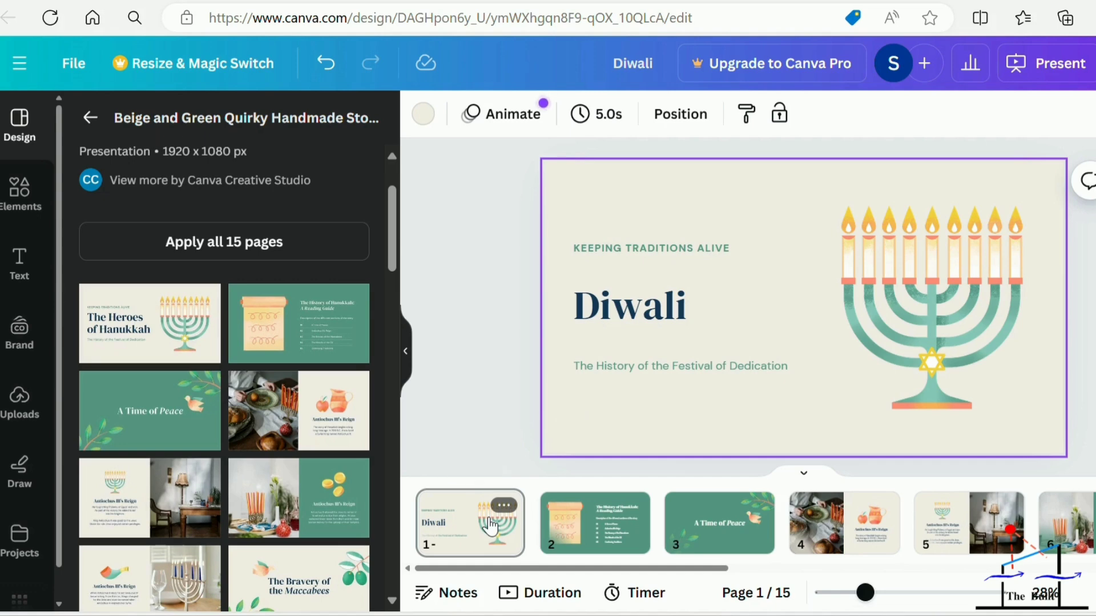
Open page 2, delete its scroll illustration and undo the deletion.
left_click(585, 534)
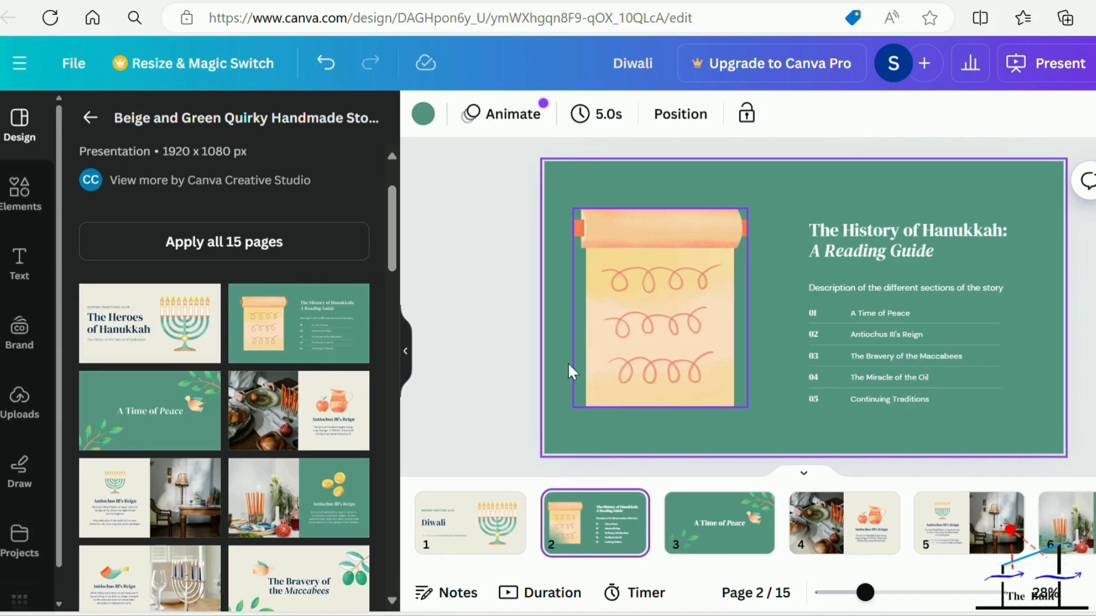
right_click(644, 312)
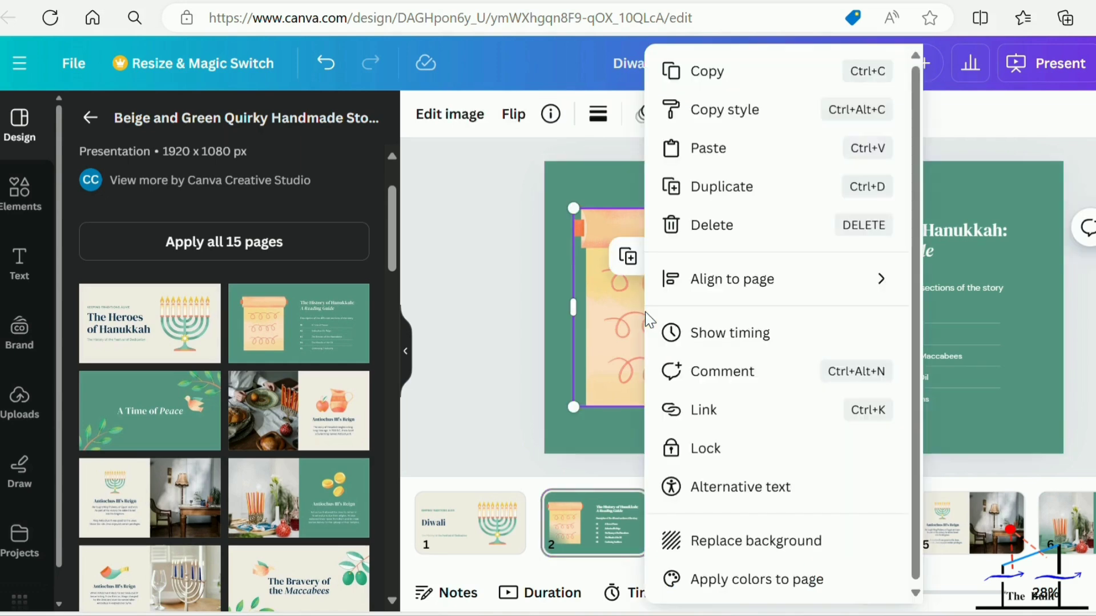
left_click(693, 228)
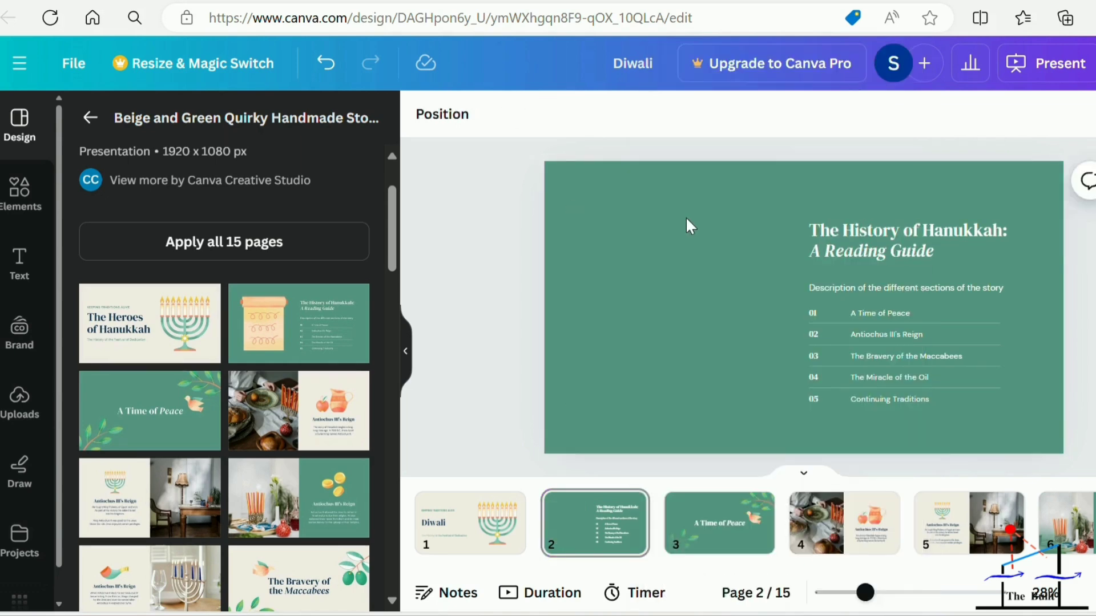
key("ctrl+z")
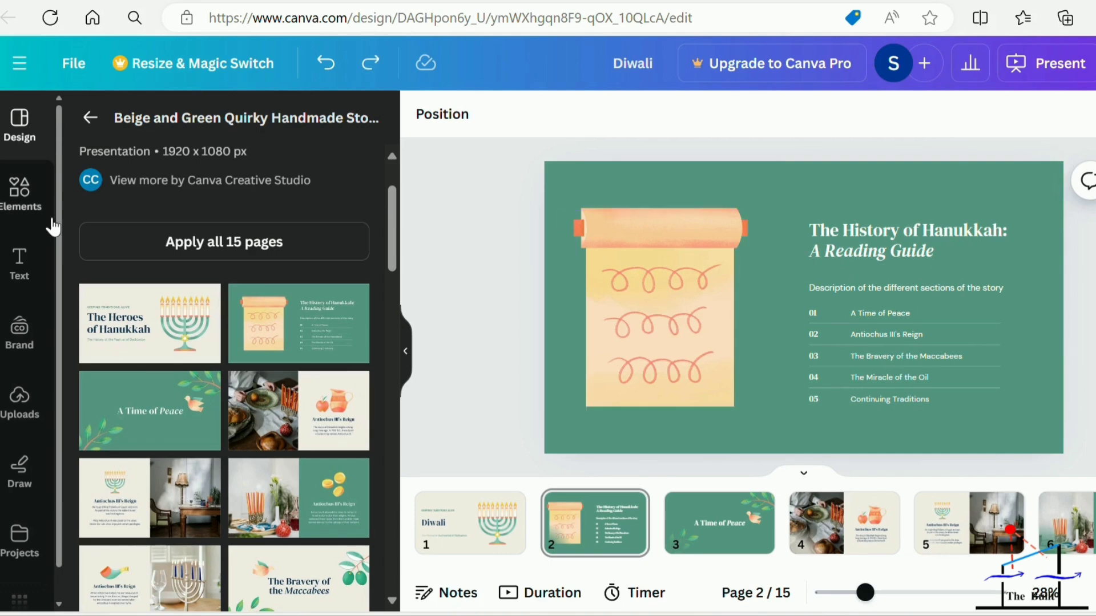
Replace the scroll illustration on page 2 with the uploaded photo of the stone carving.
left_click(17, 412)
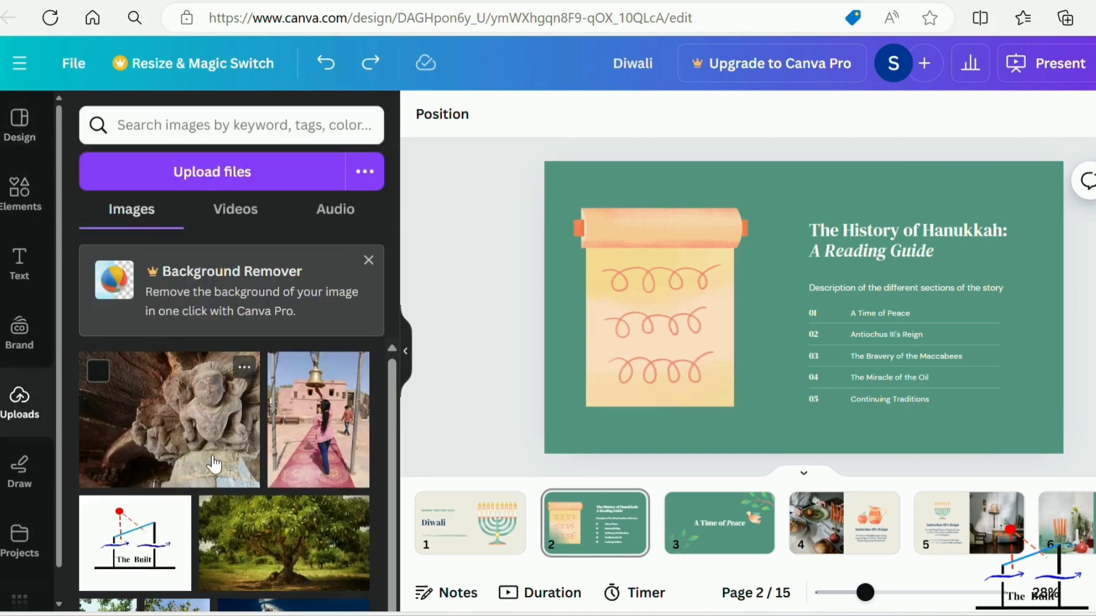
left_click(98, 373)
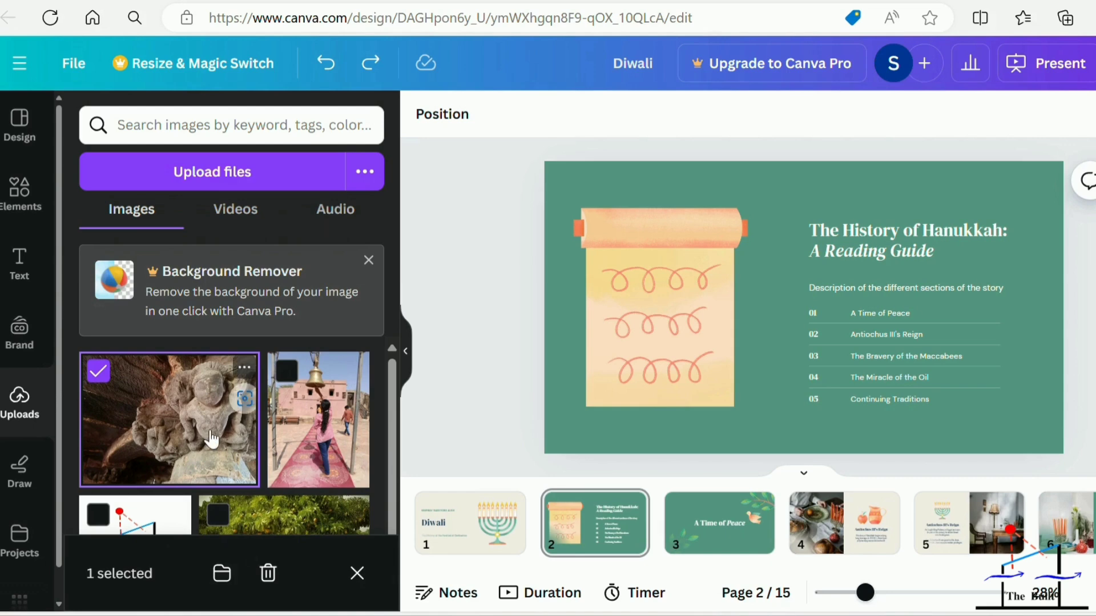
left_click_drag(211, 434, 642, 317)
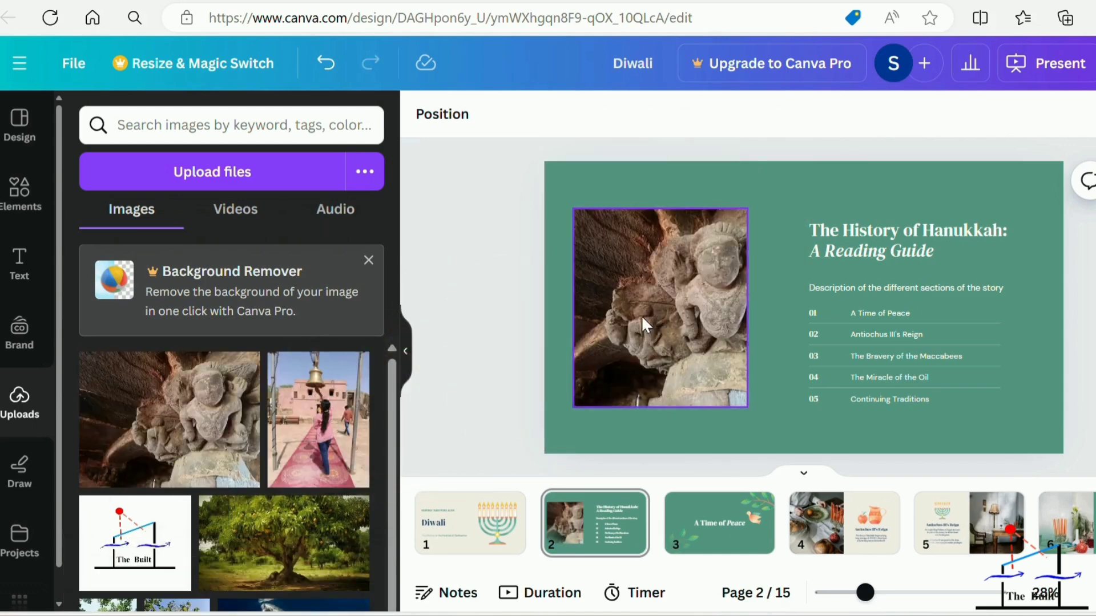
scroll(263, 429, "down", 1)
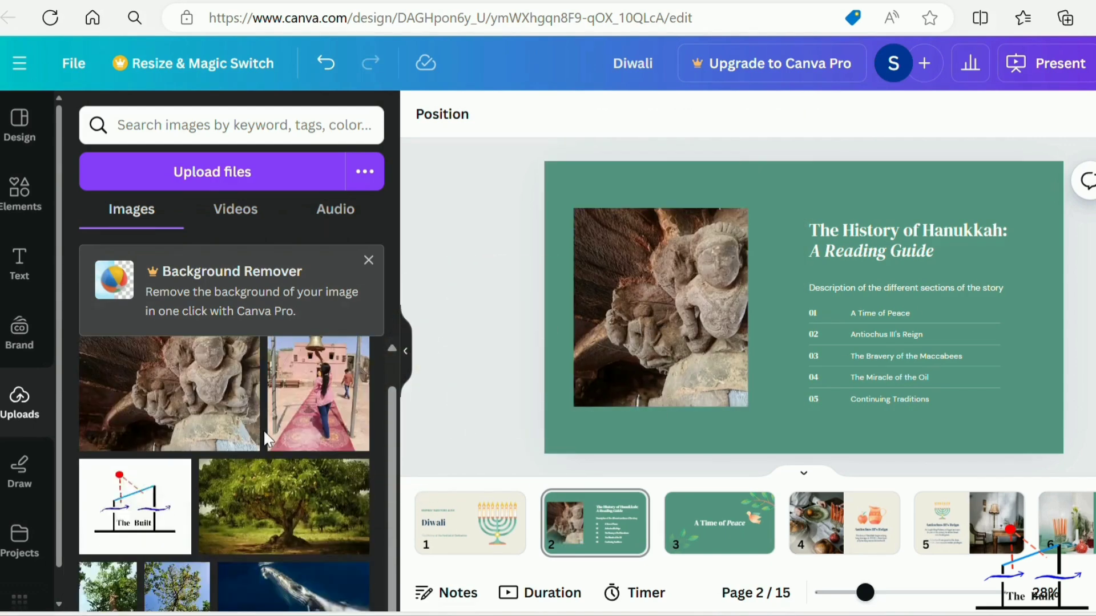
scroll(263, 429, "up", 1)
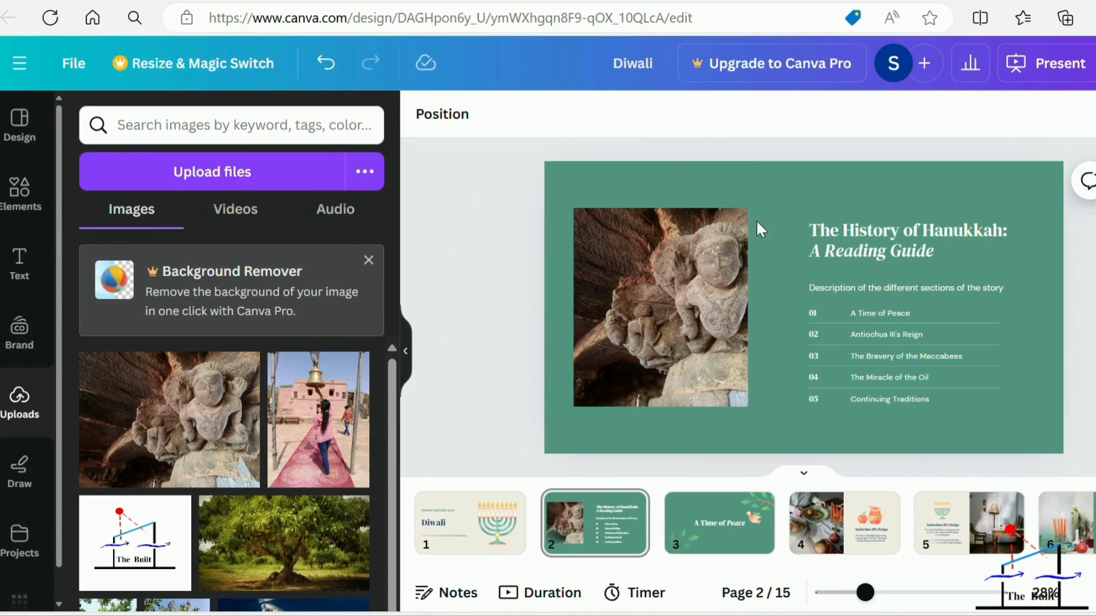
Widen the stone carving photo on page 2 towards the text, trim its outer edge, and move it slightly away from the text and downwards.
left_click(675, 292)
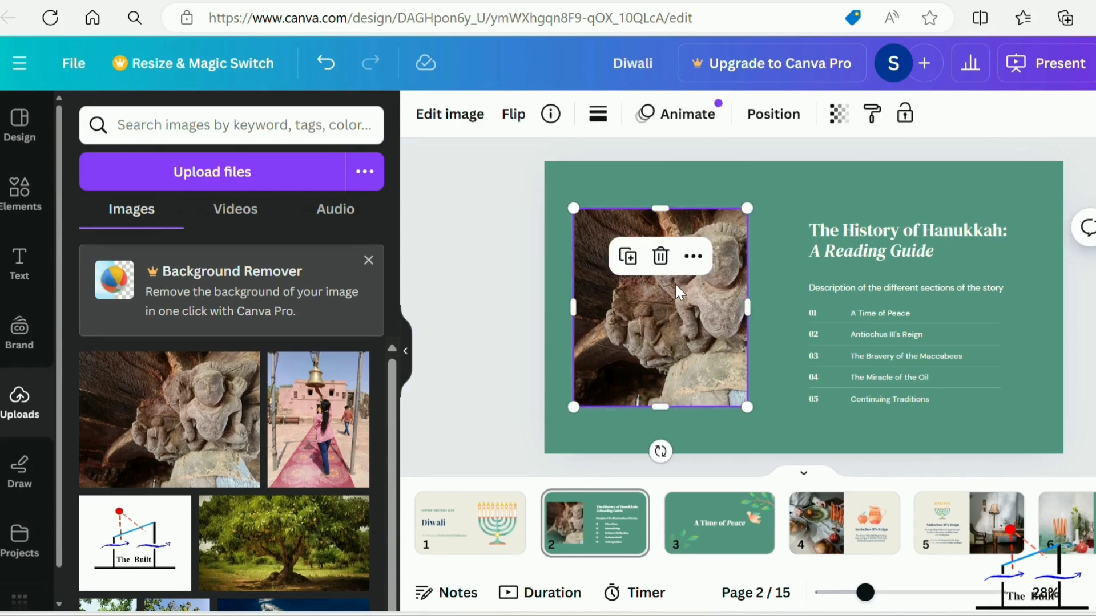
mouse_move(676, 285)
left_mouse_down()
mouse_move(644, 287)
mouse_move(680, 287)
left_mouse_up()
left_click_drag(746, 310, 786, 307)
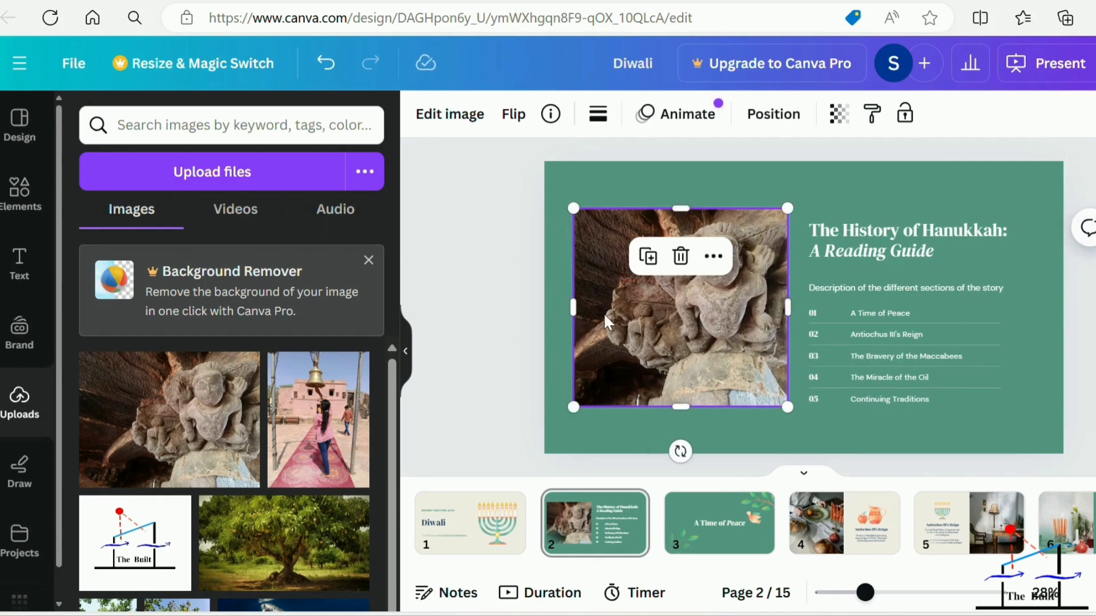
left_click_drag(576, 307, 597, 307)
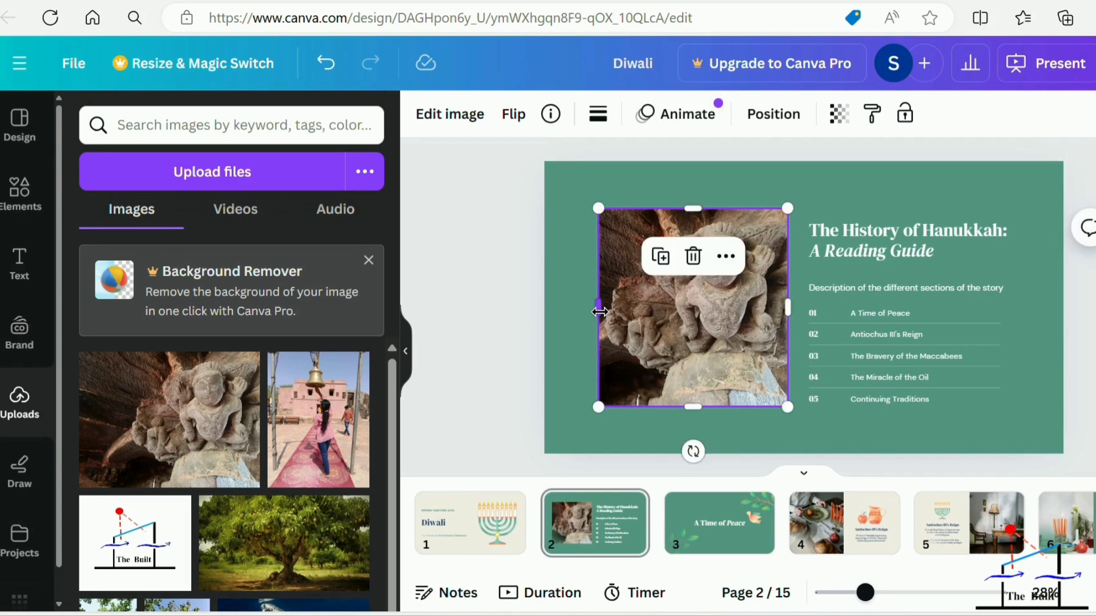
left_click_drag(707, 312, 675, 318)
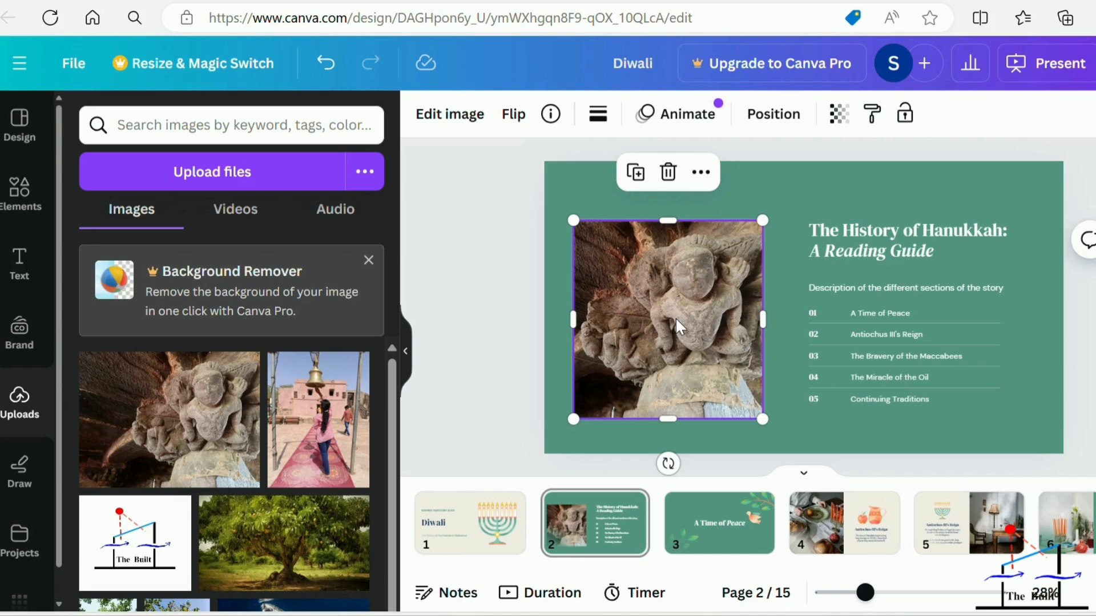
left_click(524, 327)
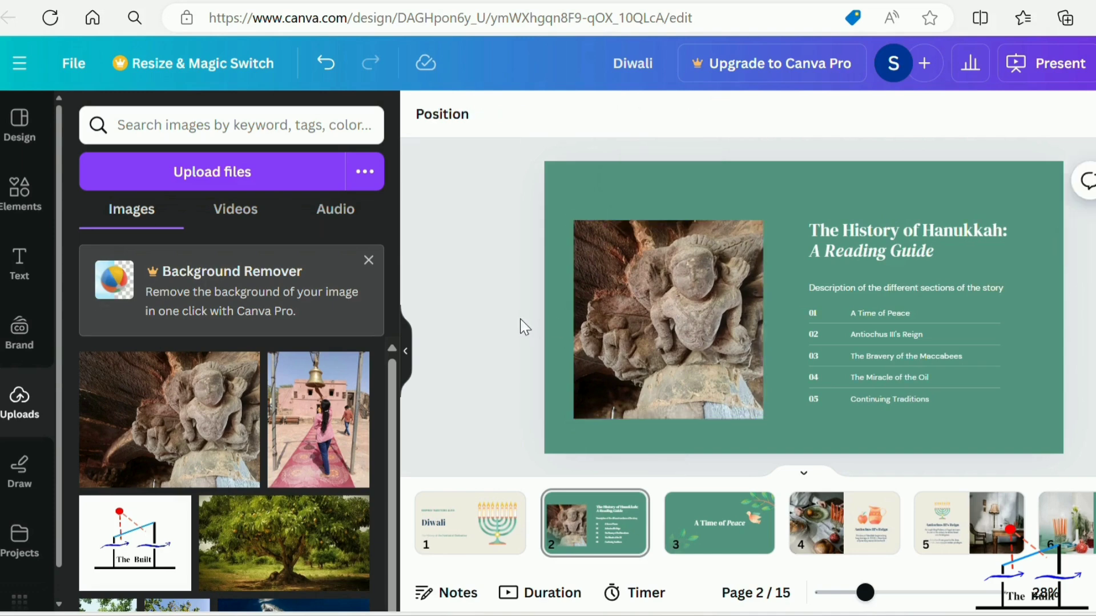
Replace the main title text "Diwali" on page 1 with "Temples".
left_click(496, 513)
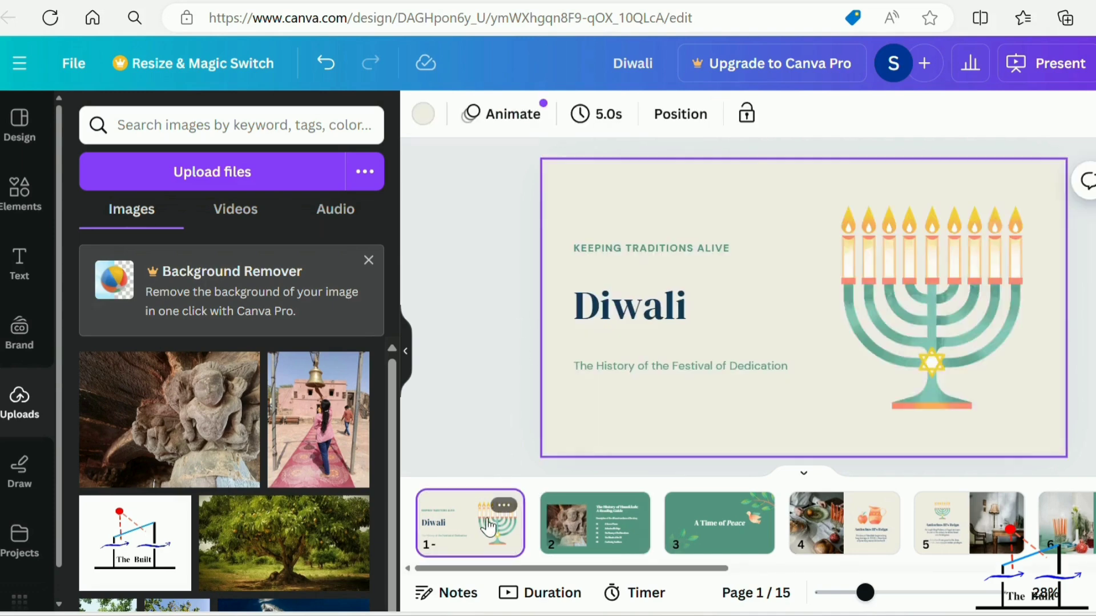
left_click(686, 309)
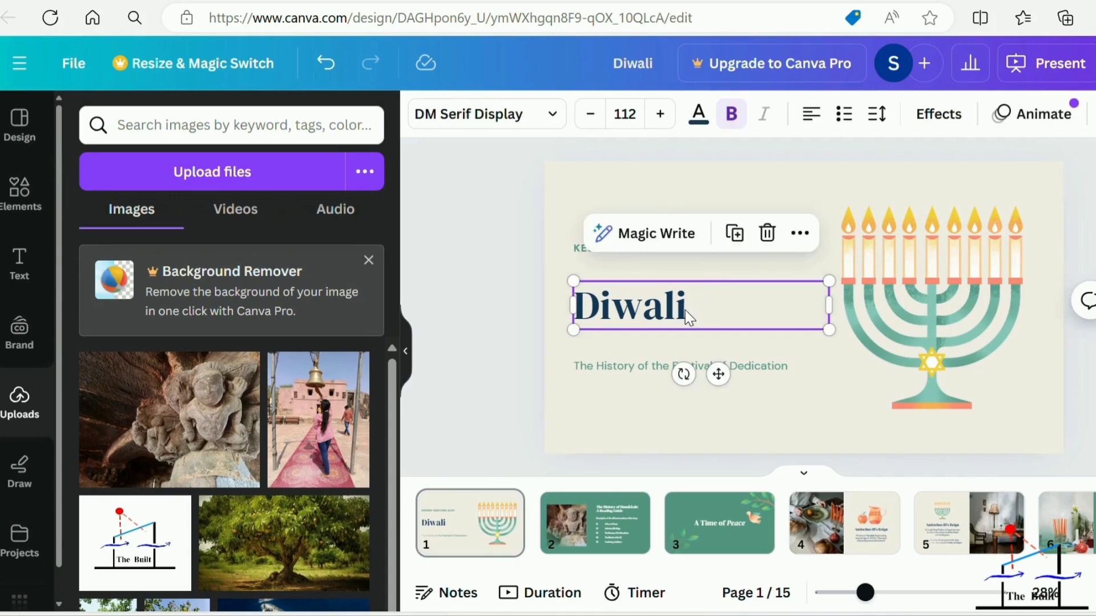
left_click(685, 310)
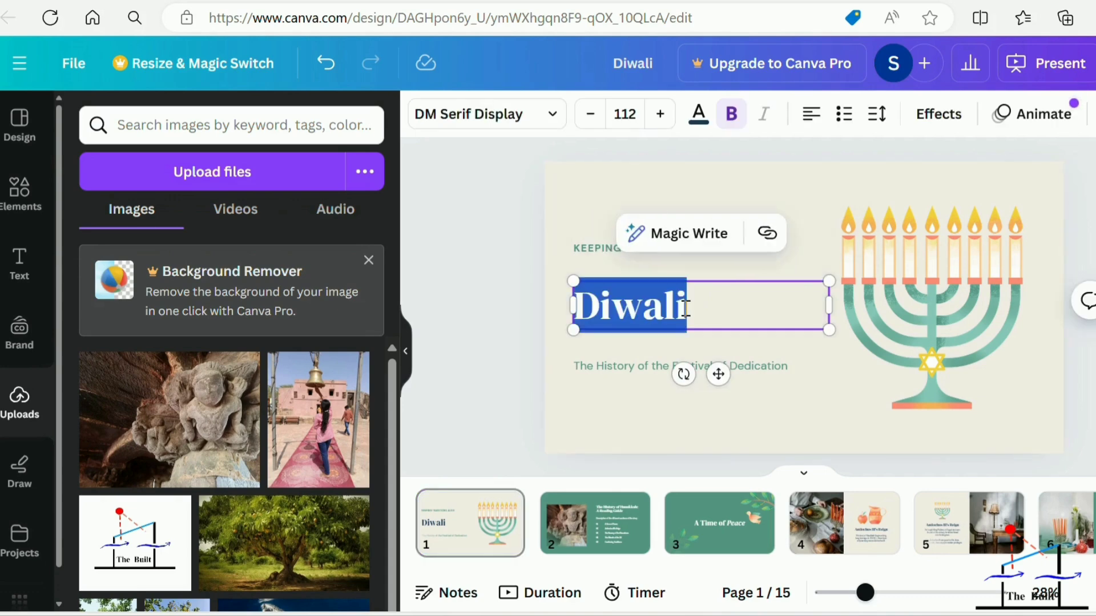
key("BackSpace")
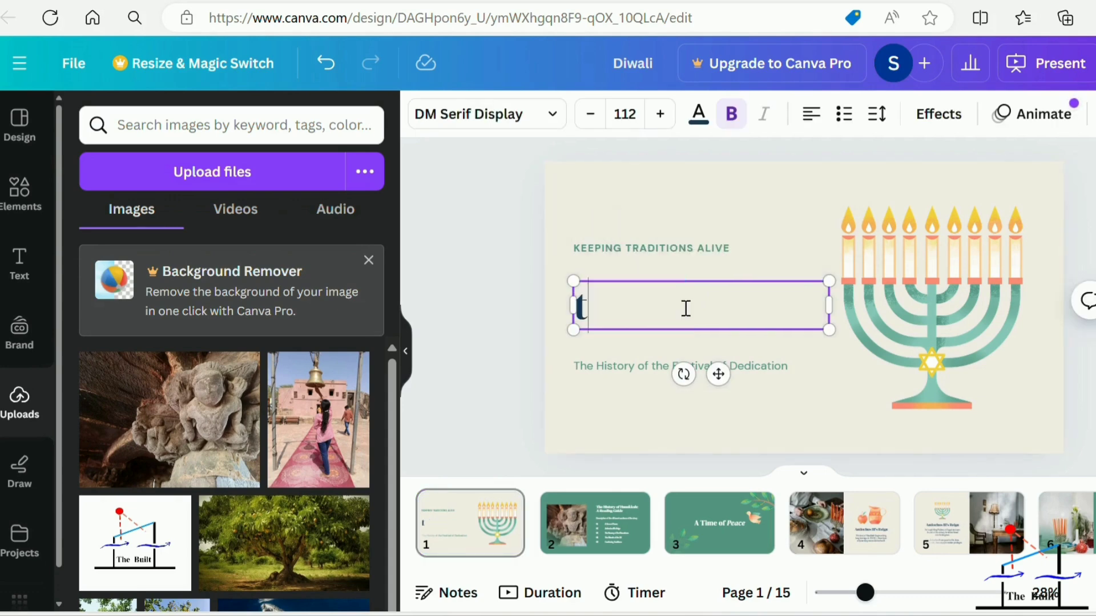
type("te")
key("BackSpace")
key("BackSpace")
type("TEmples")
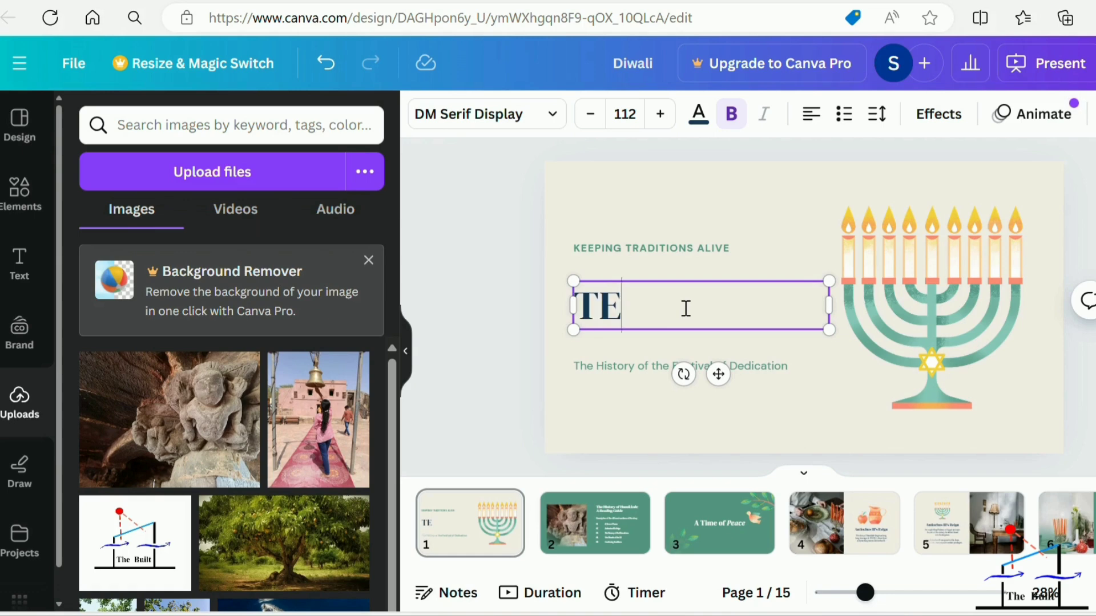
key("BackSpace")
key("BackSpace")
key("BackSpace")
key("BackSpace")
key("BackSpace")
key("BackSpace")
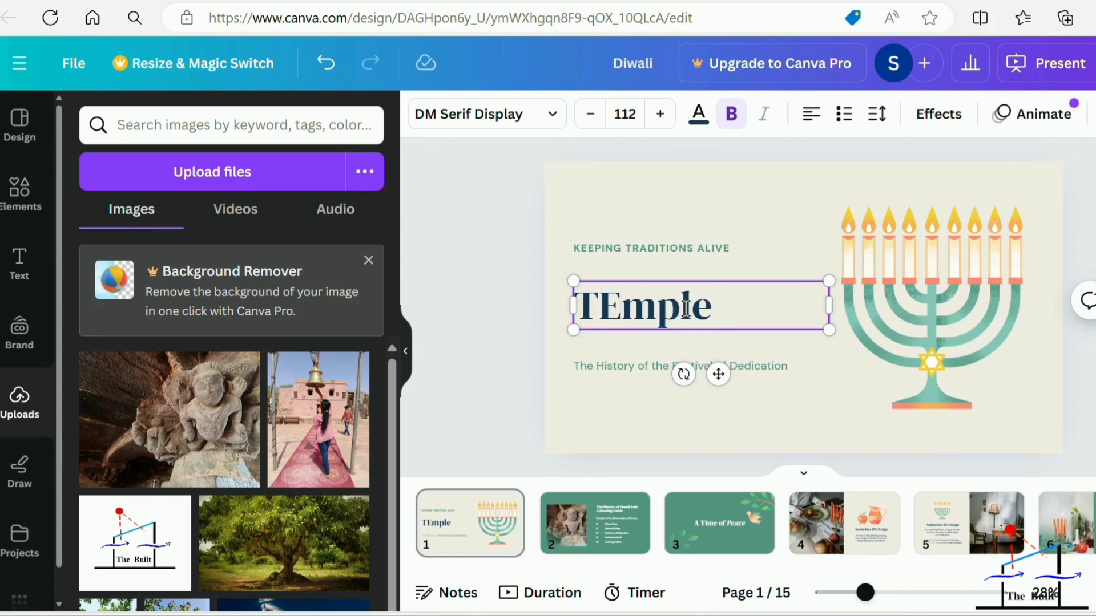
type("emple")
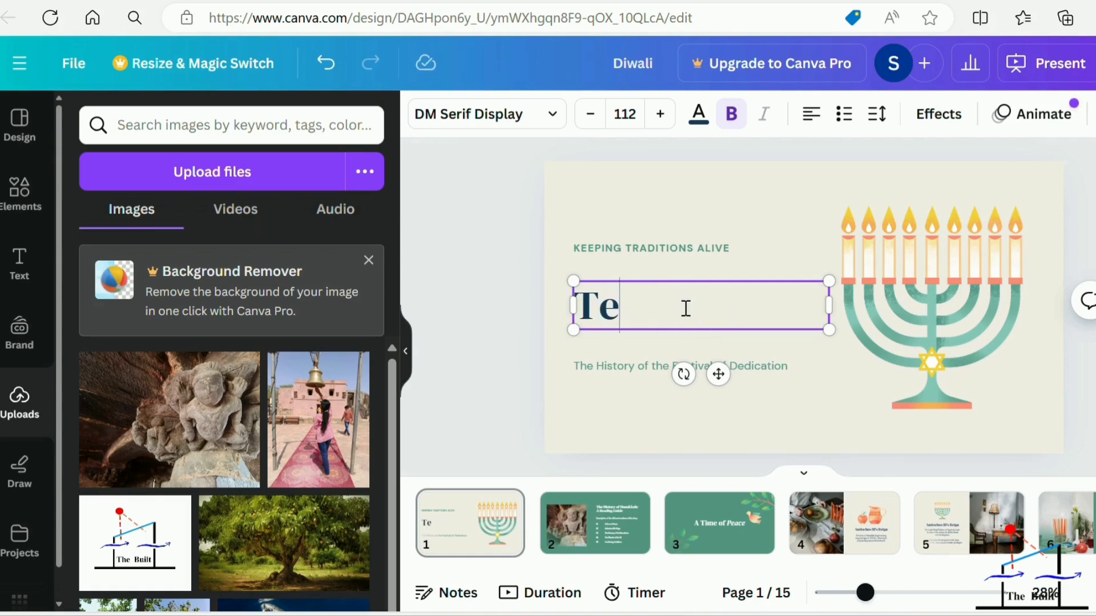
type("s")
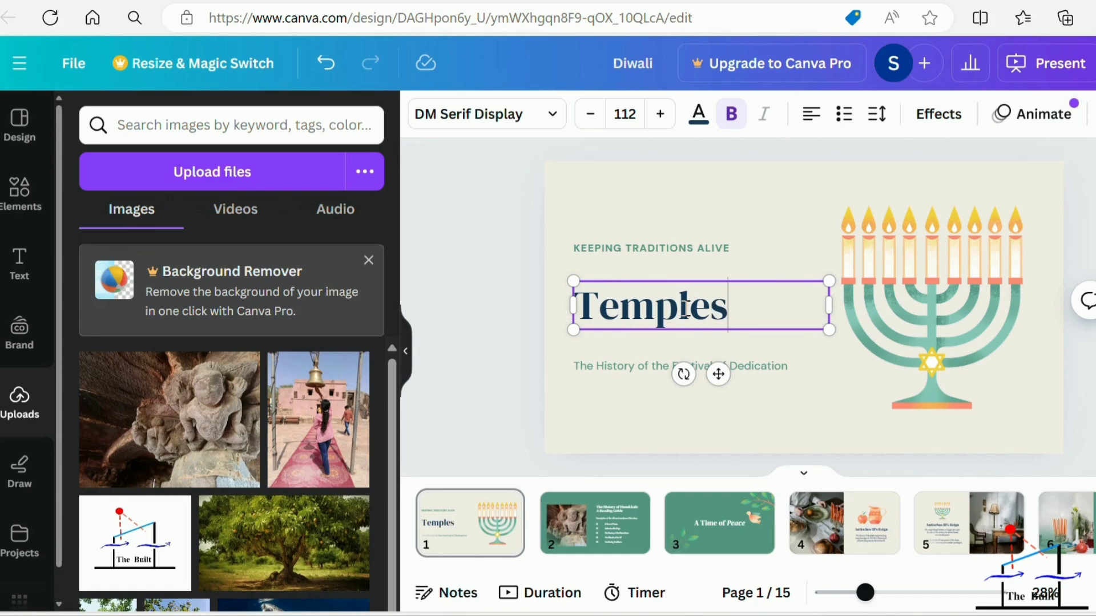
left_click(657, 415)
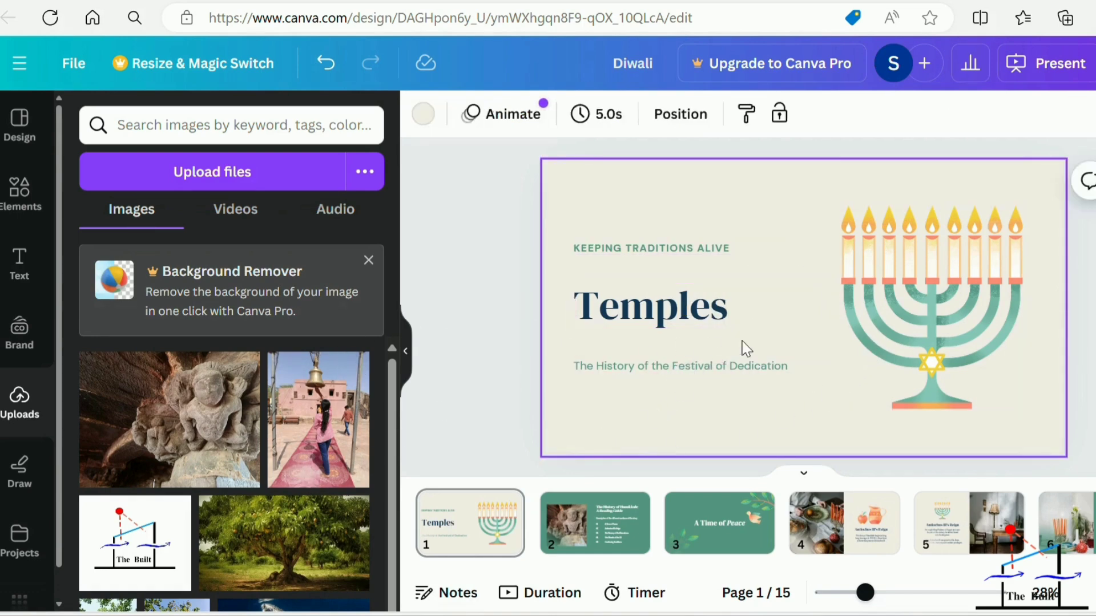
Open page 2 and shift its heading "The History of Hanukkah: A Reading Guide" slightly towards the stone carving photo.
left_click(588, 545)
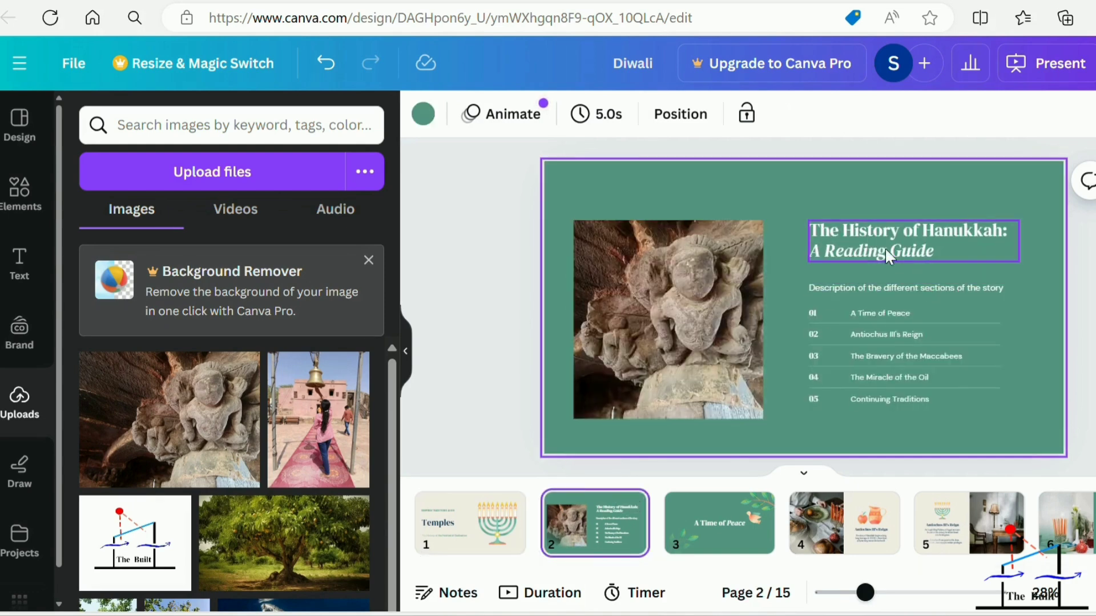
left_click(816, 231)
mouse_move(816, 231)
left_mouse_down()
mouse_move(867, 229)
mouse_move(794, 231)
mouse_move(807, 228)
left_mouse_up()
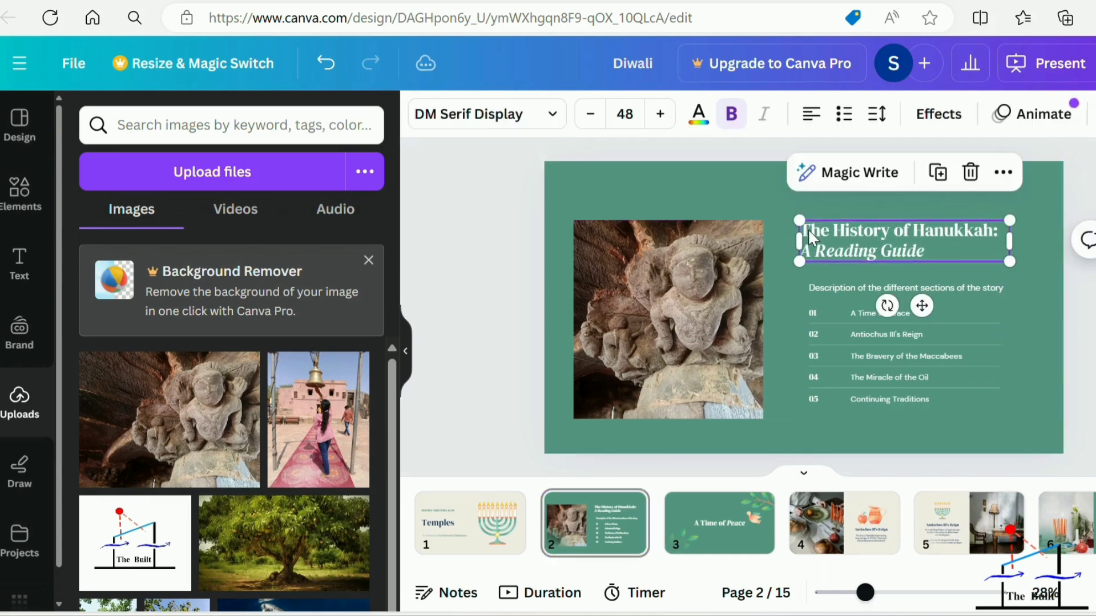
Replace the whole heading text on page 2 with "JEEN MATA JI TEMPLE".
double_click(921, 249)
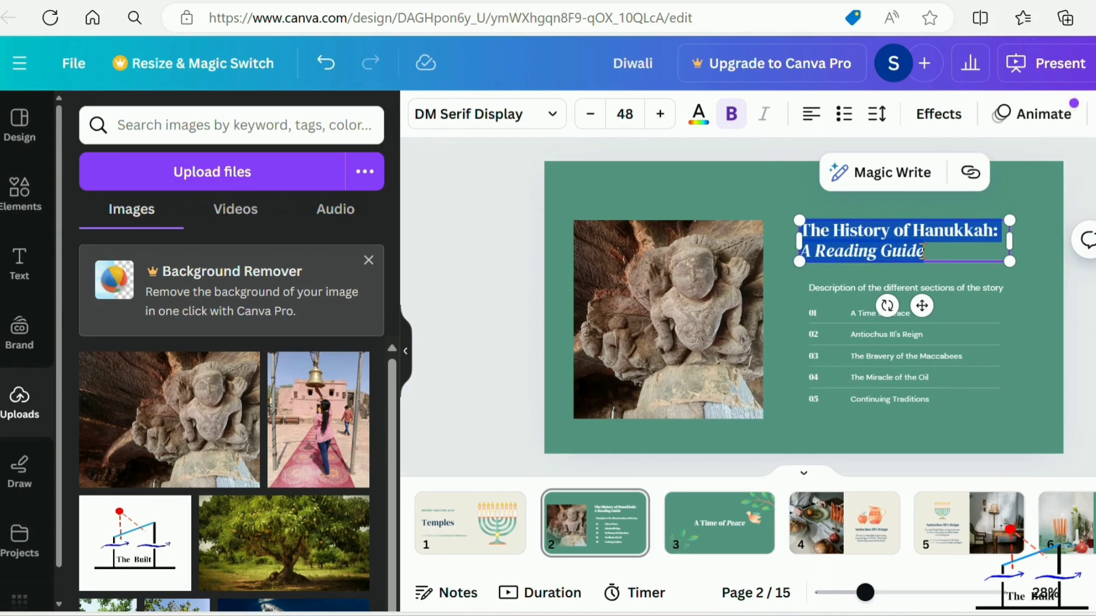
key("BackSpace")
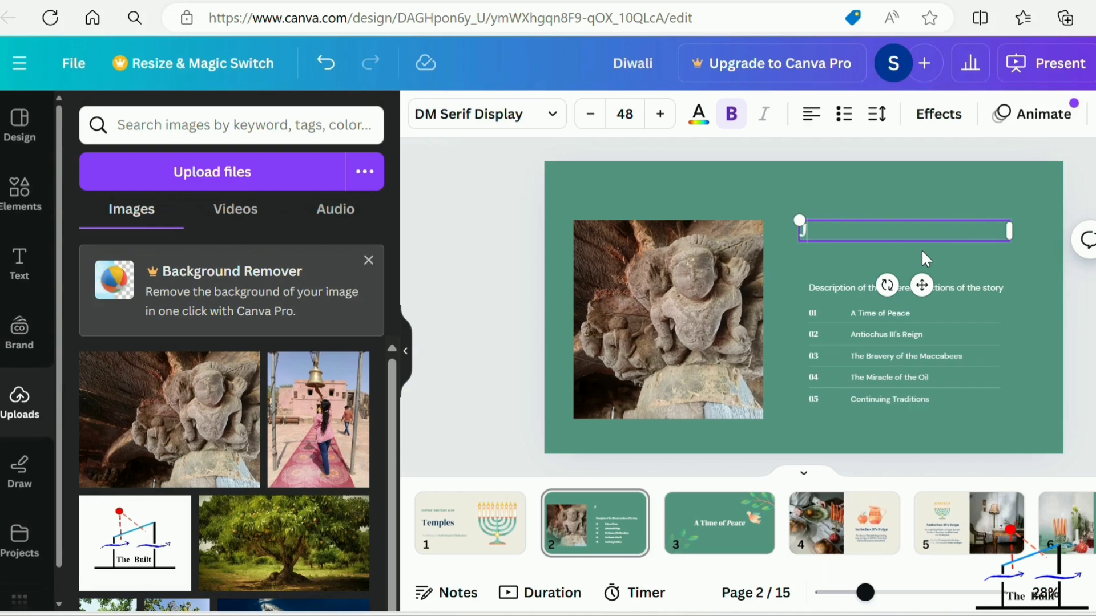
type("JEEN")
key("BackSpace")
type("N MATA")
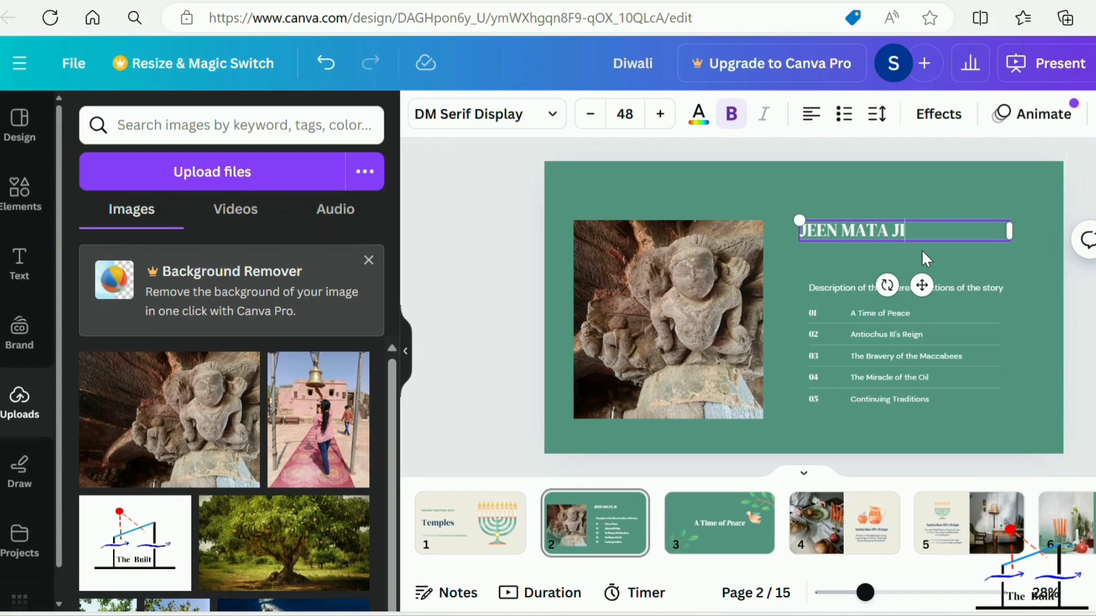
type("JI TEMPLE")
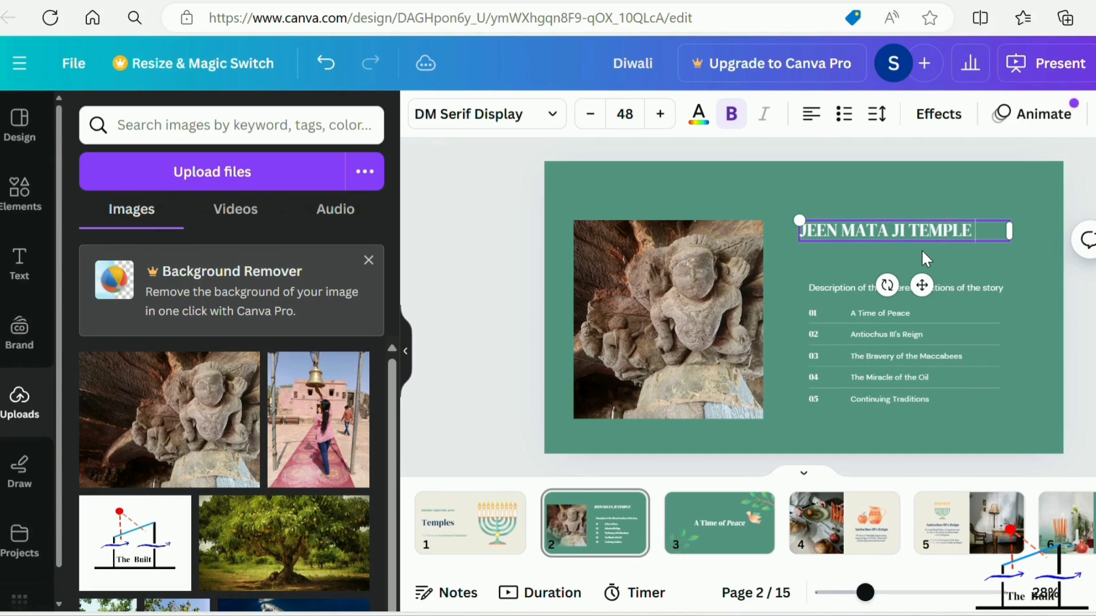
left_click(1004, 249)
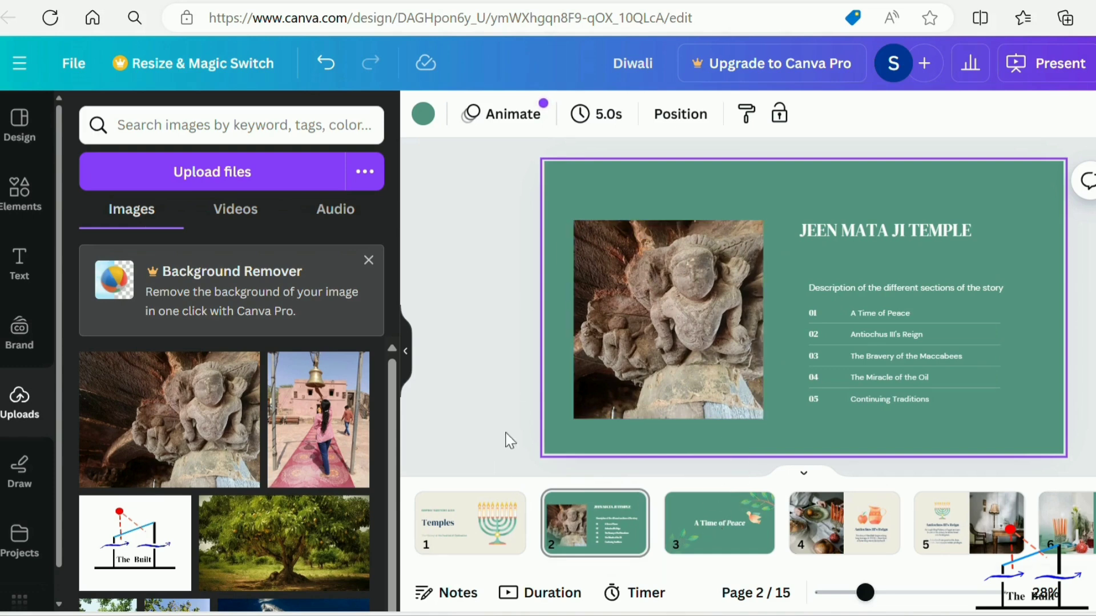
Return to page 1 and look through the element categories: shapes, graphics, AI image generator, tables, photos and videos.
left_click(477, 528)
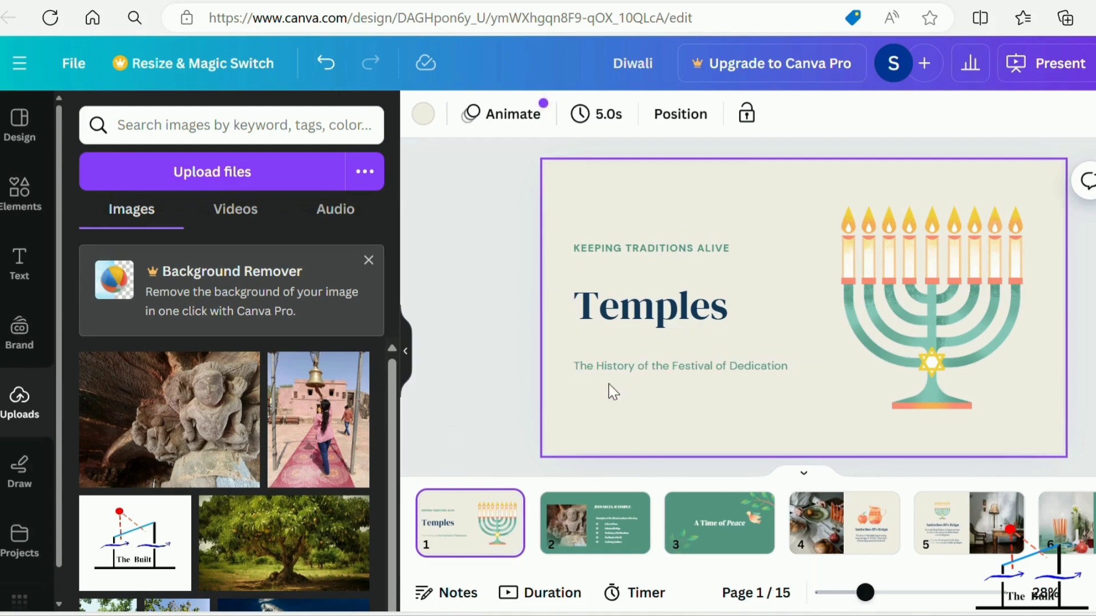
mouse_move(90, 395)
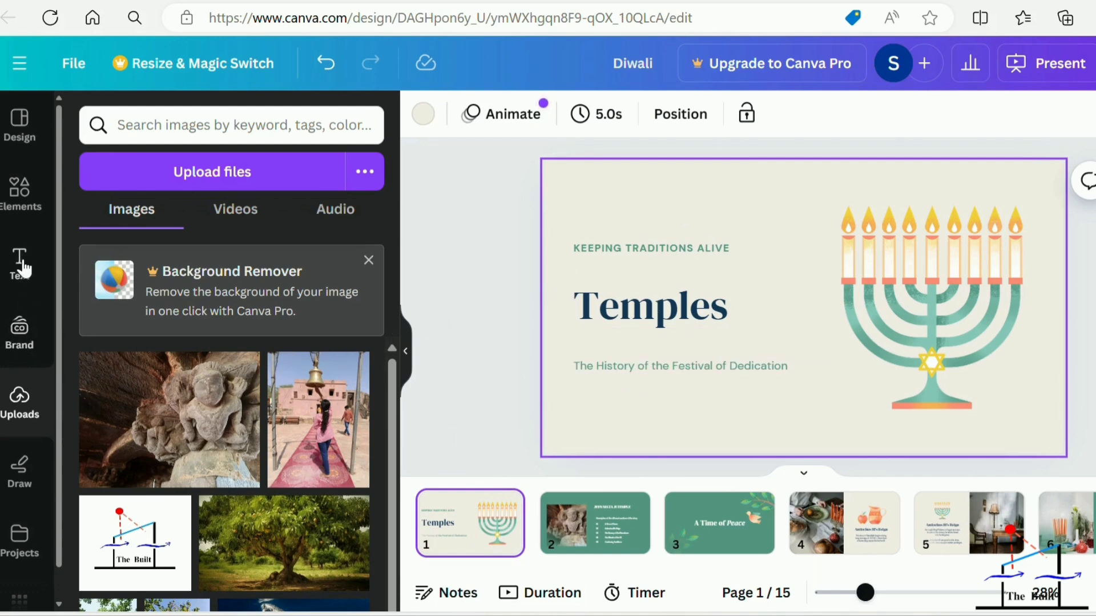
left_click(30, 204)
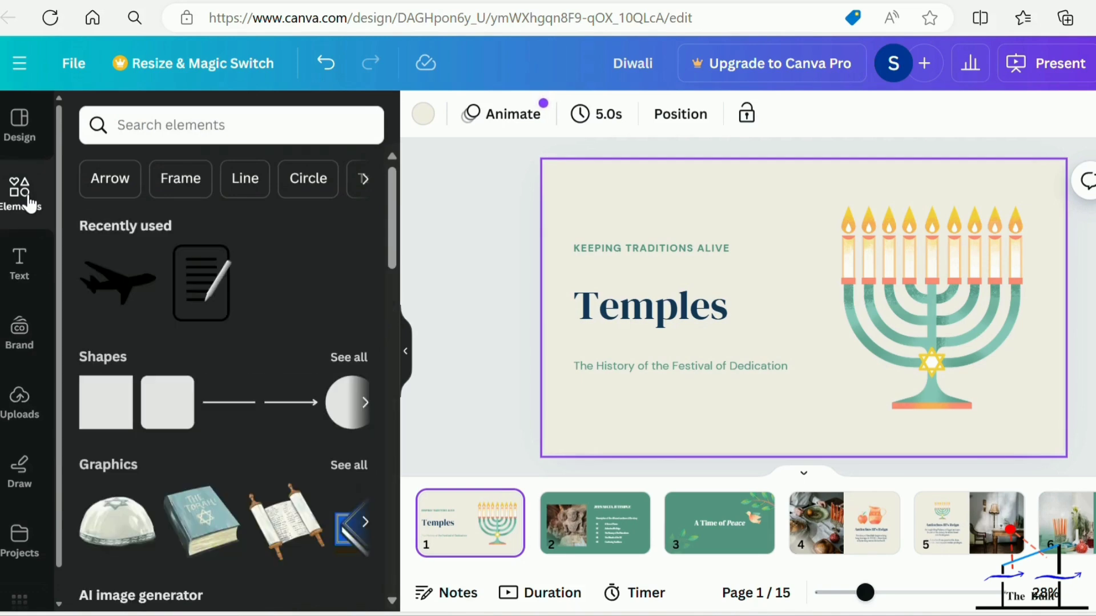
scroll(188, 439, "down", 5)
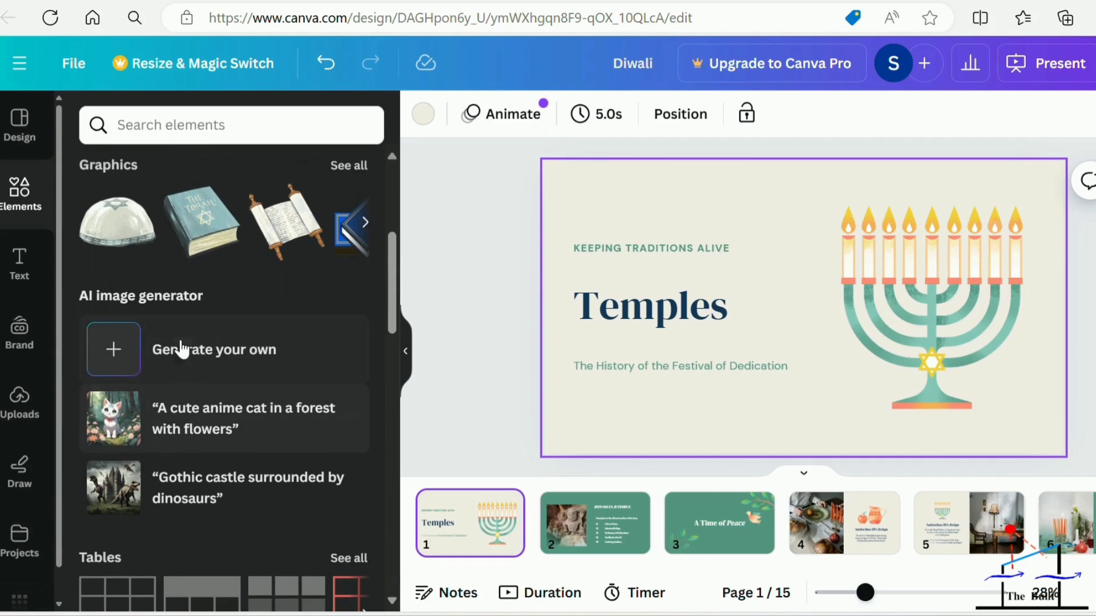
scroll(180, 351, "up", 5)
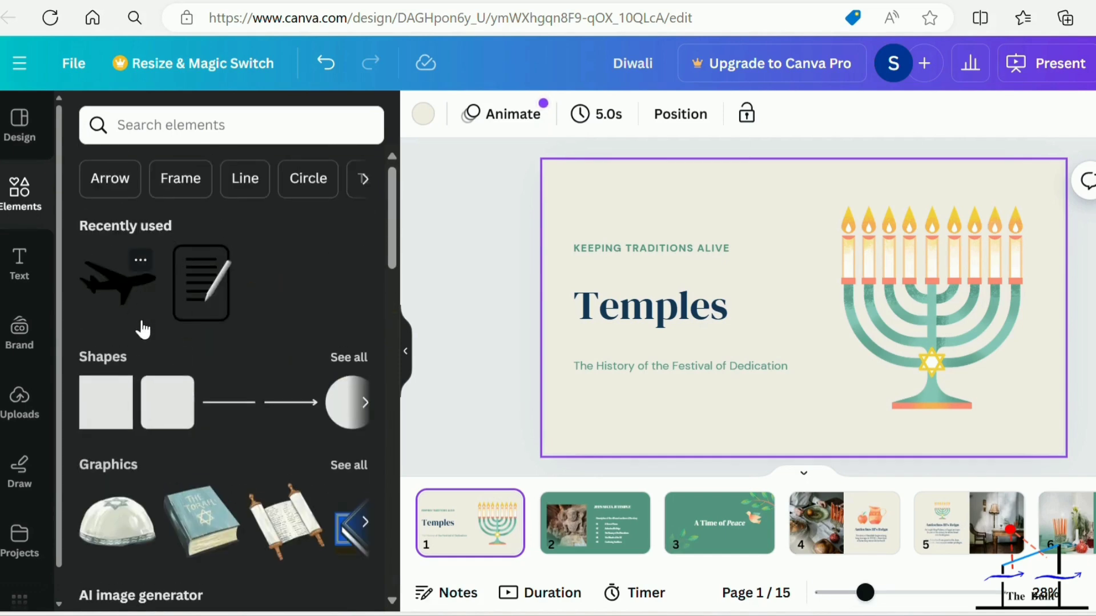
scroll(144, 320, "down", 2)
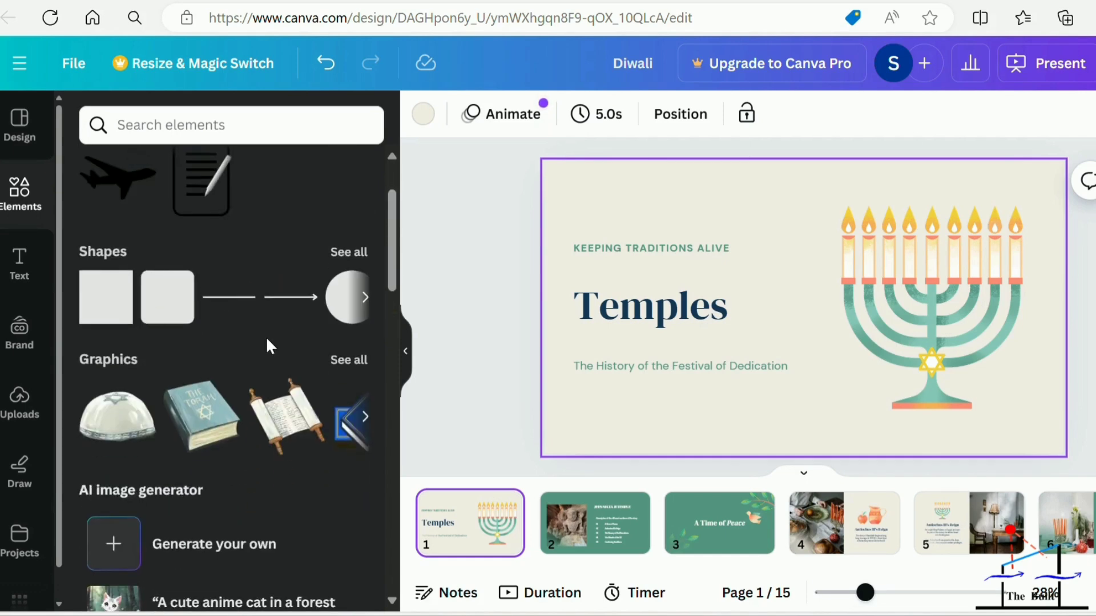
scroll(265, 337, "down", 2)
scroll(267, 347, "down", 2)
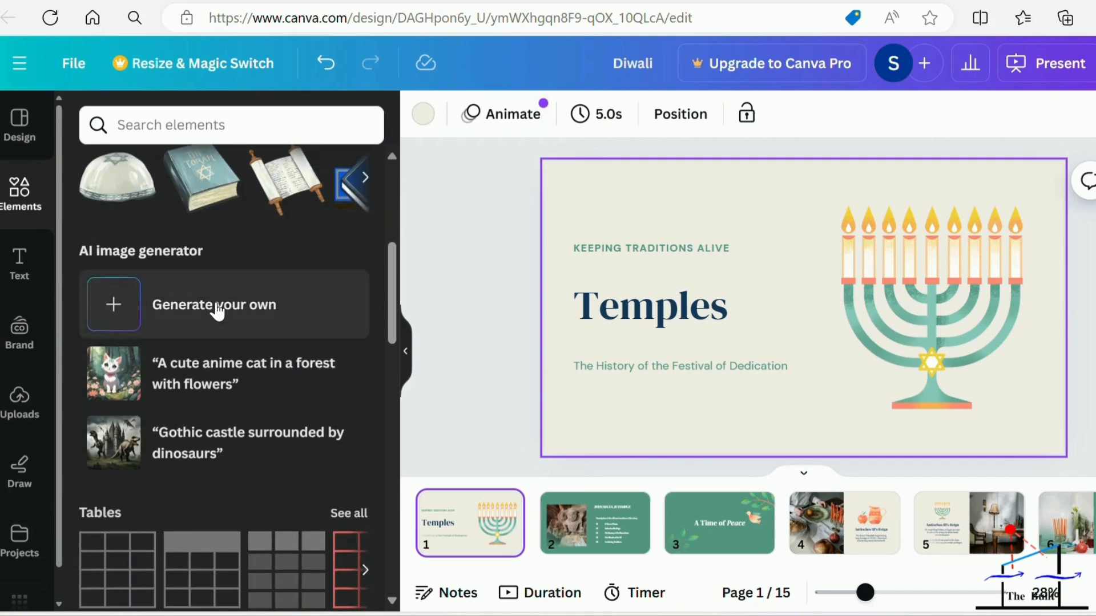
scroll(159, 387, "down", 4)
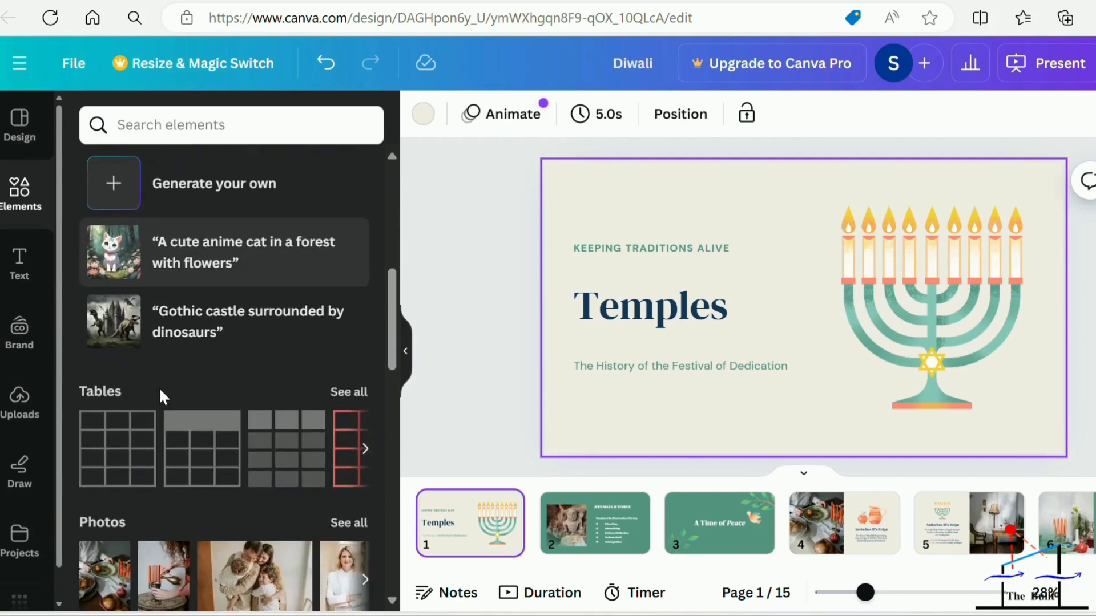
scroll(168, 414, "down", 2)
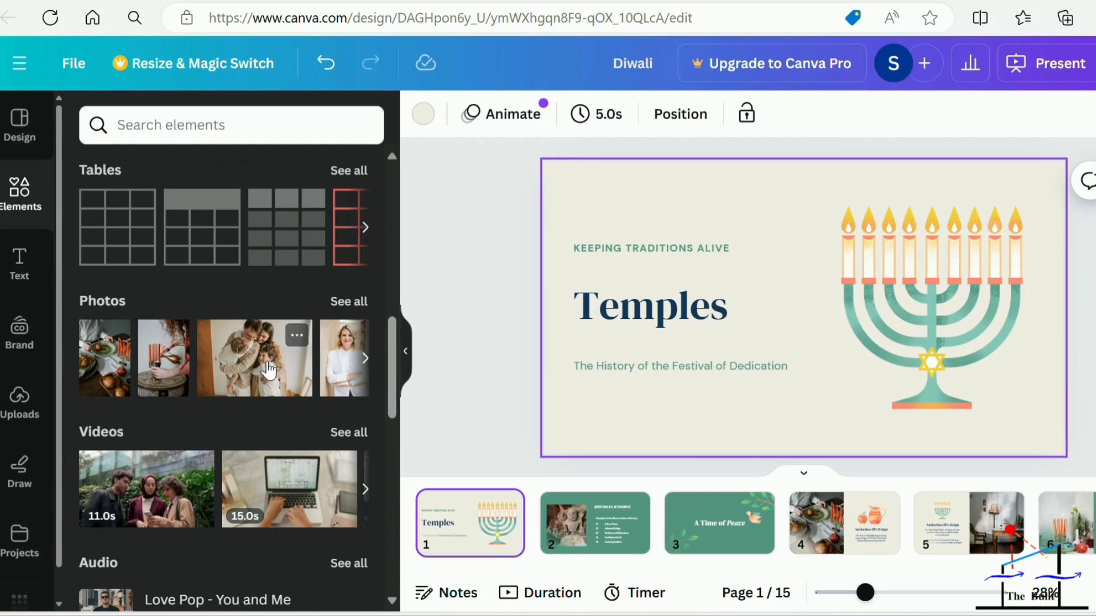
scroll(266, 365, "up", 10)
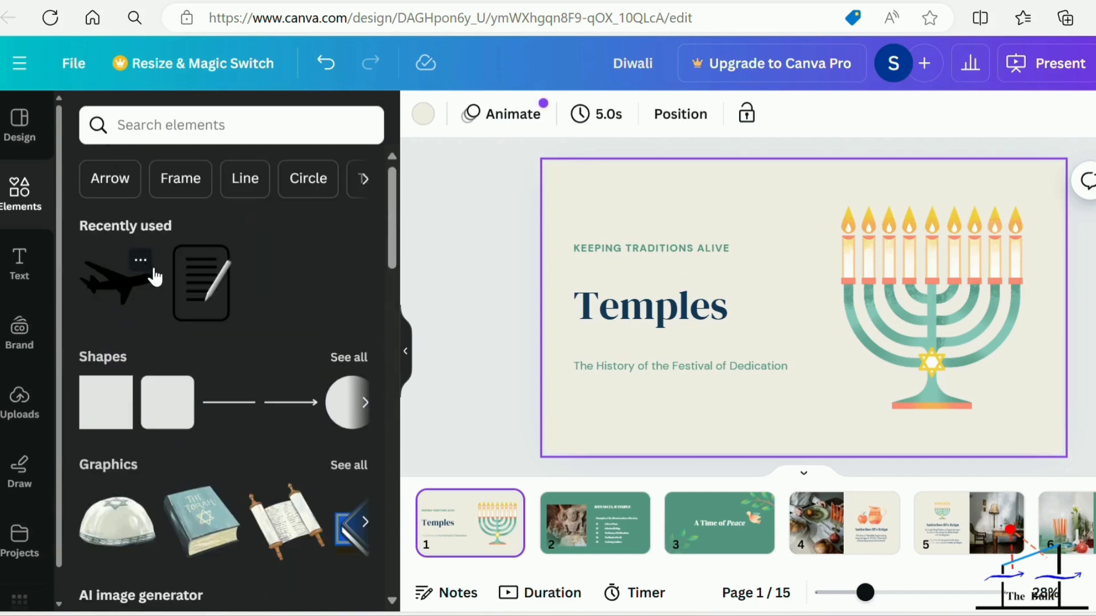
Examine the full collection of lines and shapes, and return to the elements overview.
left_click(349, 358)
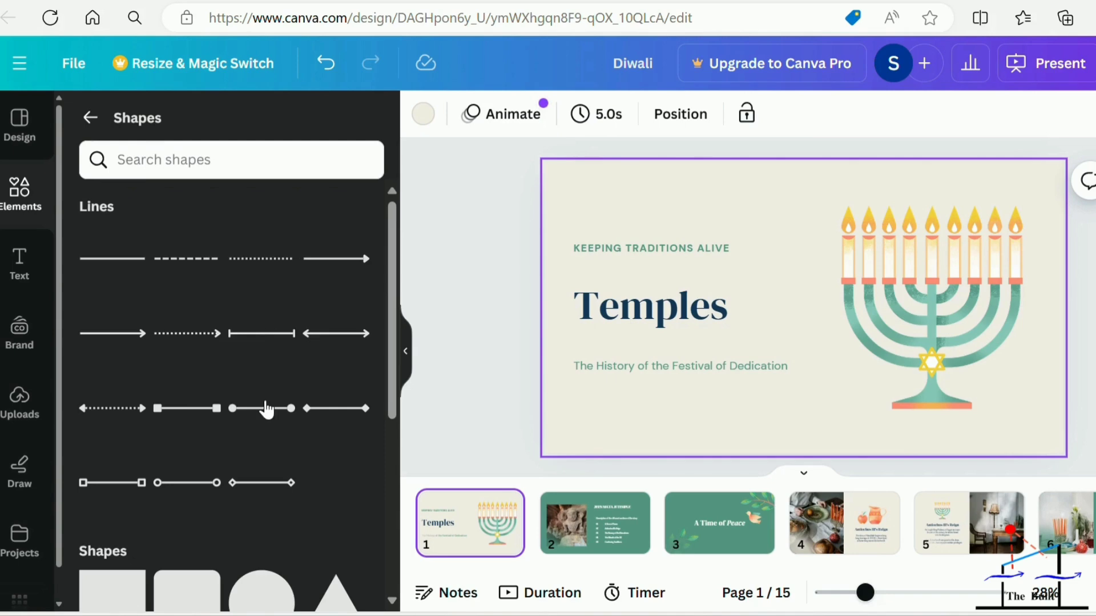
scroll(257, 388, "down", 7)
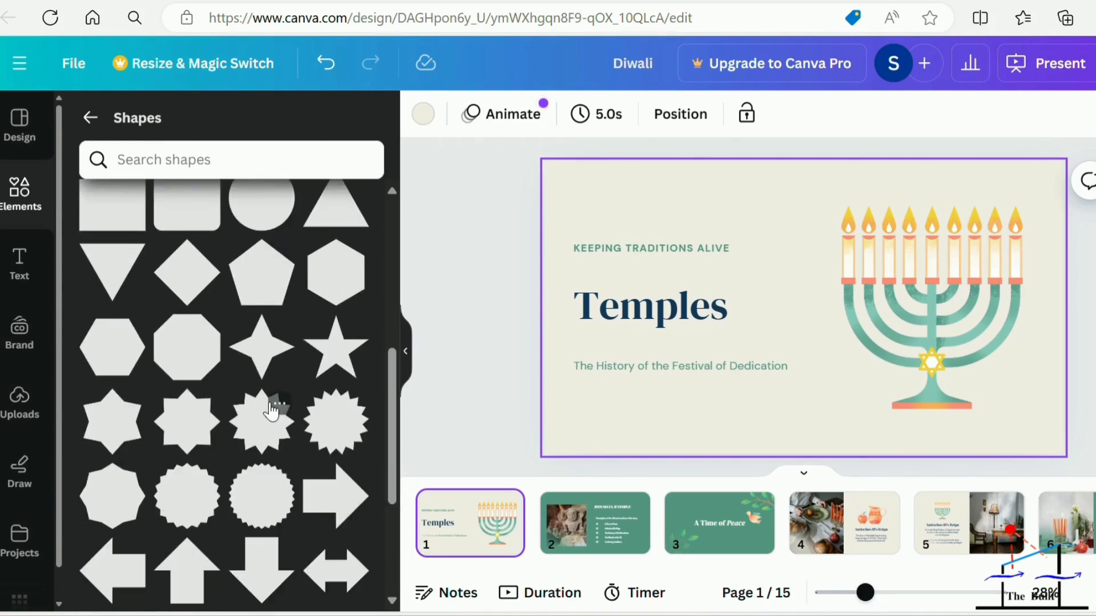
scroll(271, 410, "down", 8)
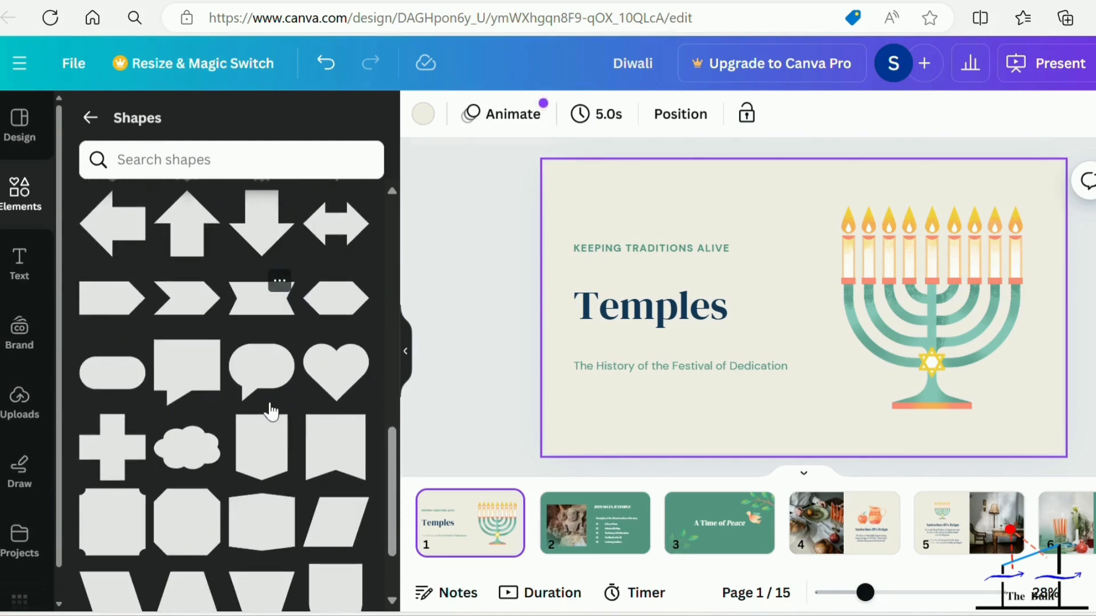
scroll(271, 410, "up", 15)
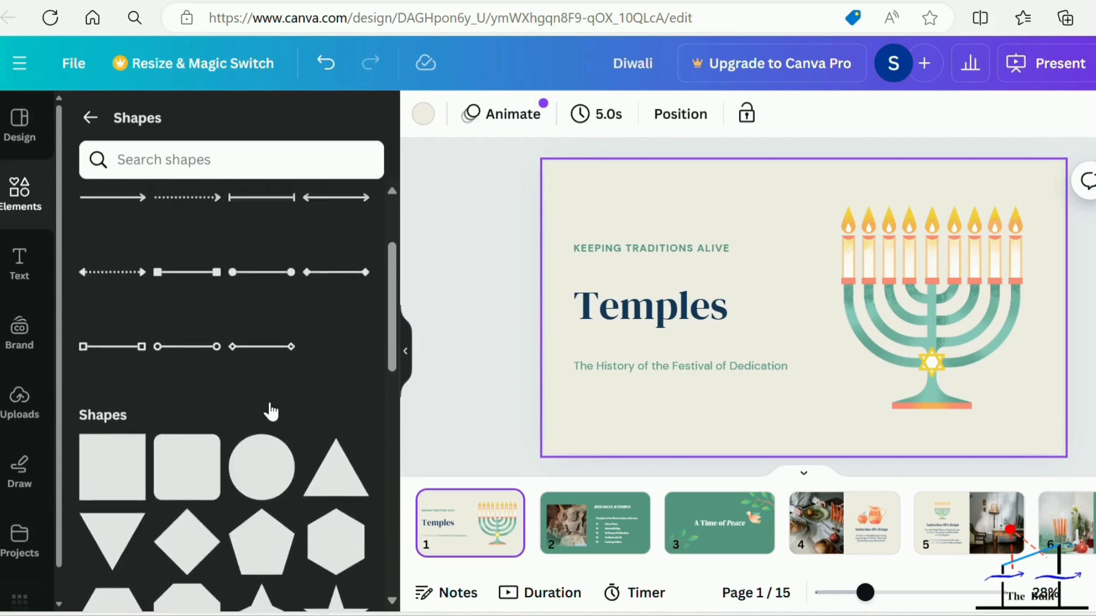
left_click(90, 117)
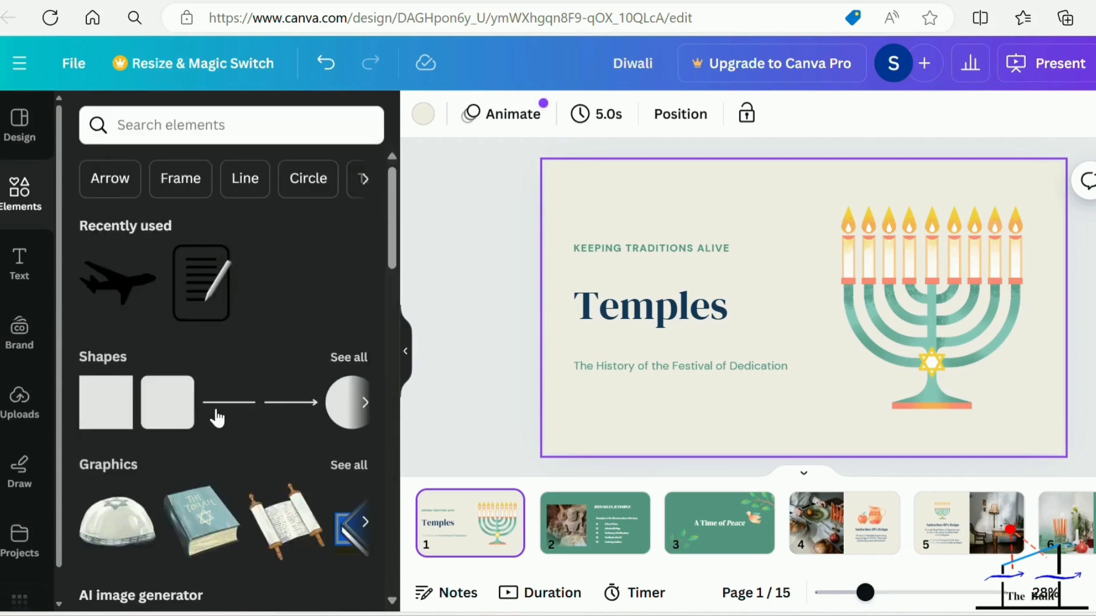
Search the elements library for "lamp".
scroll(215, 414, "down", 3)
scroll(215, 406, "down", 1)
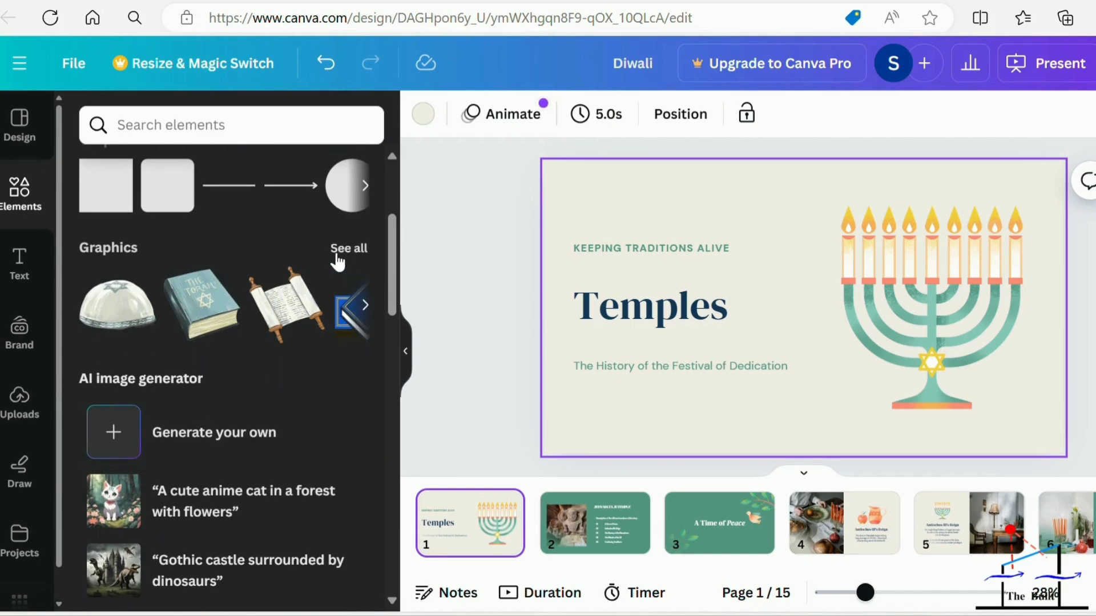
left_click(216, 126)
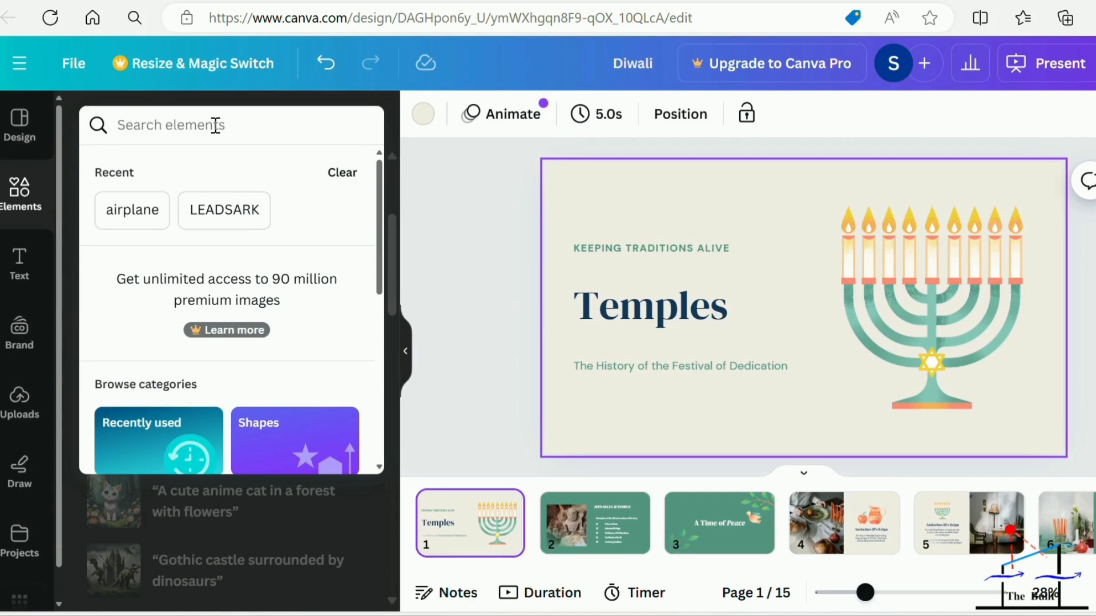
type("lamp")
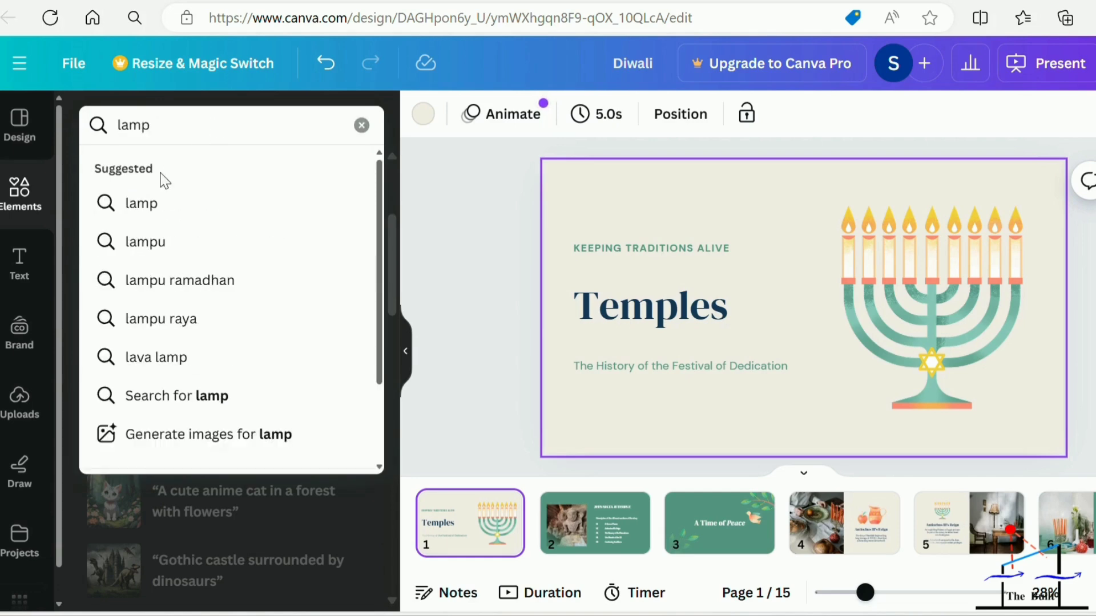
left_click(143, 202)
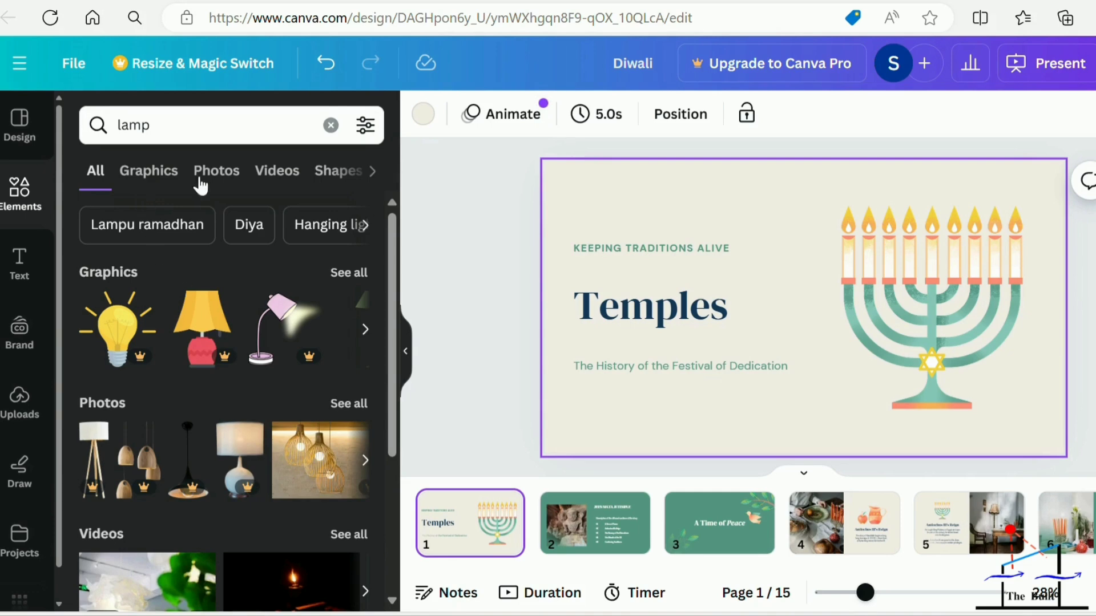
Extend the elements search to "traditional lamp" and run it.
left_click(118, 131)
type("tradi")
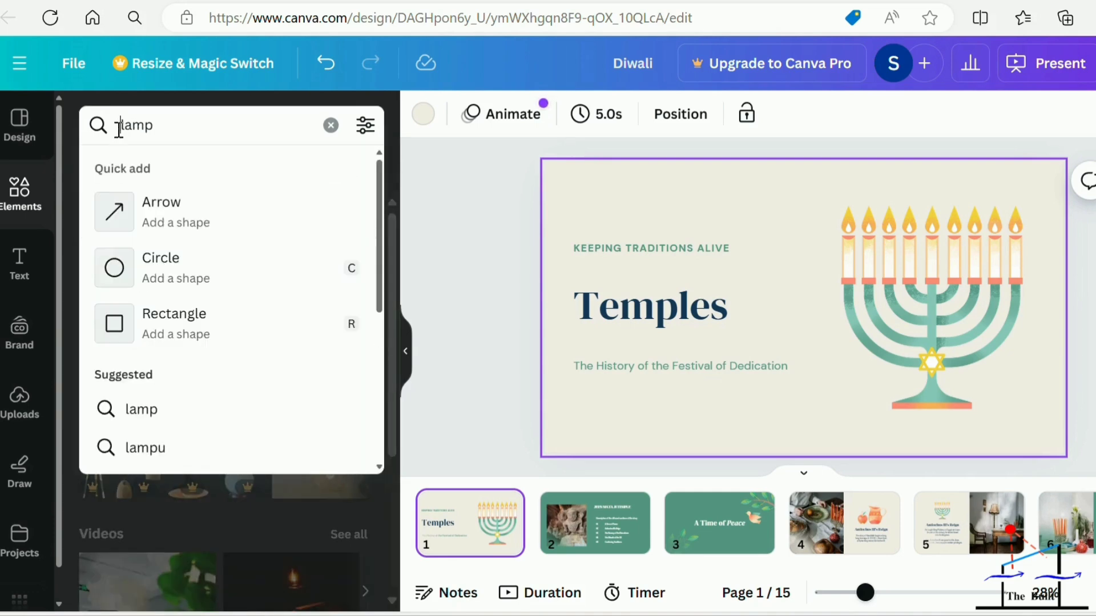
type("tional")
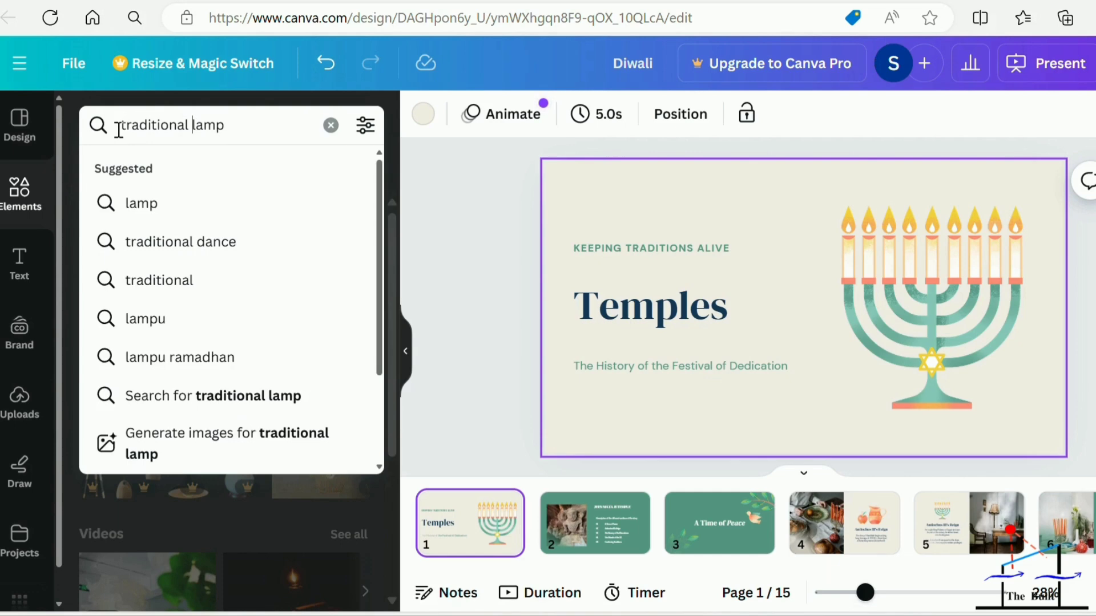
key("Return")
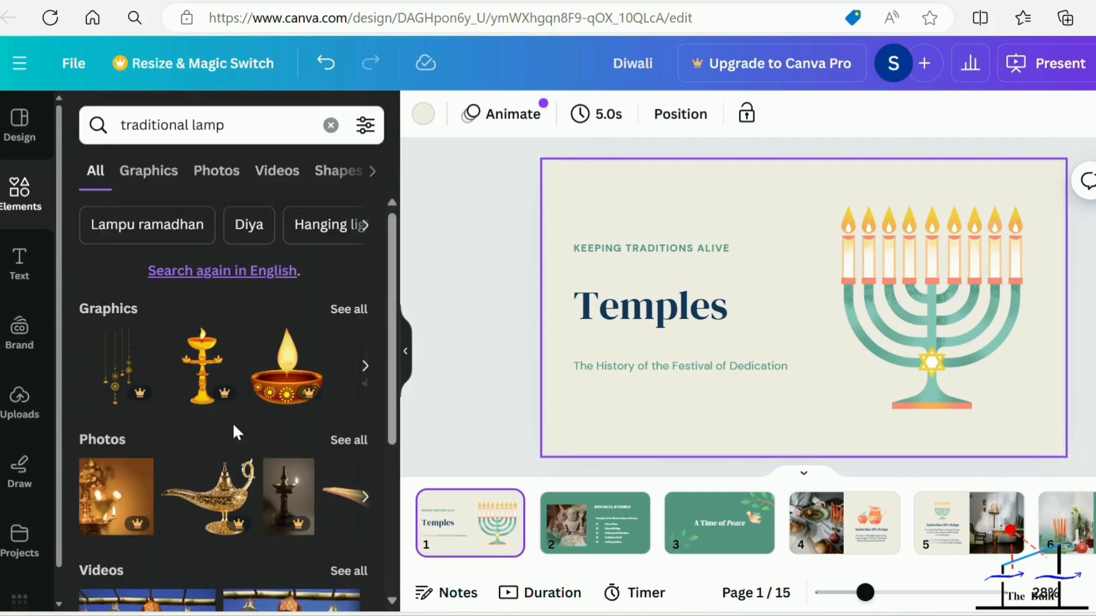
Add the golden standing oil lamp graphic with four orange flames from the search results to page 1.
scroll(232, 422, "down", 2)
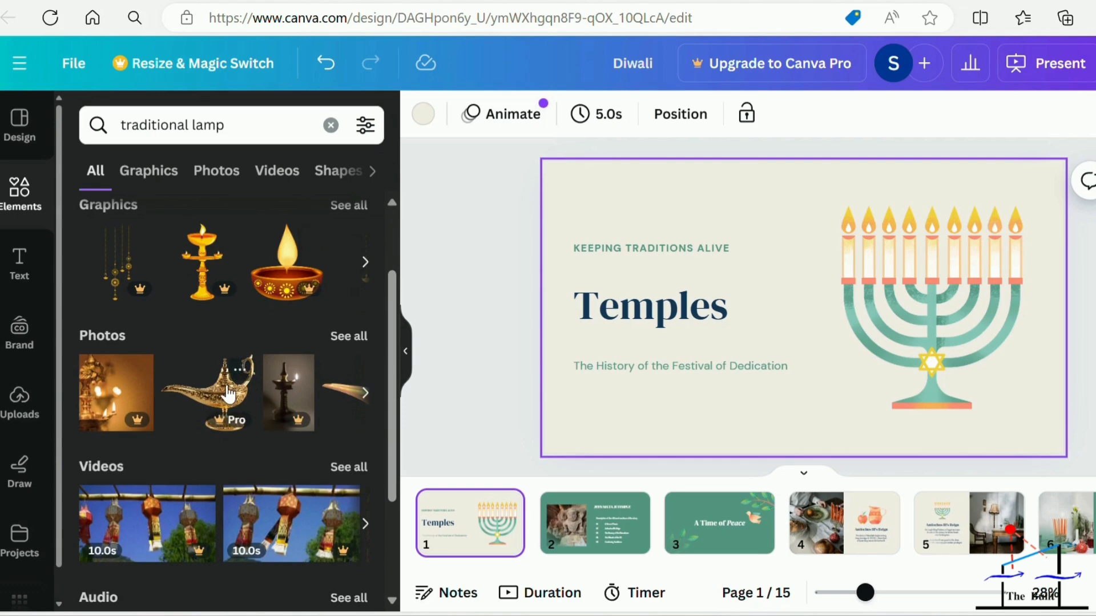
scroll(226, 382, "down", 2)
scroll(194, 320, "up", 3)
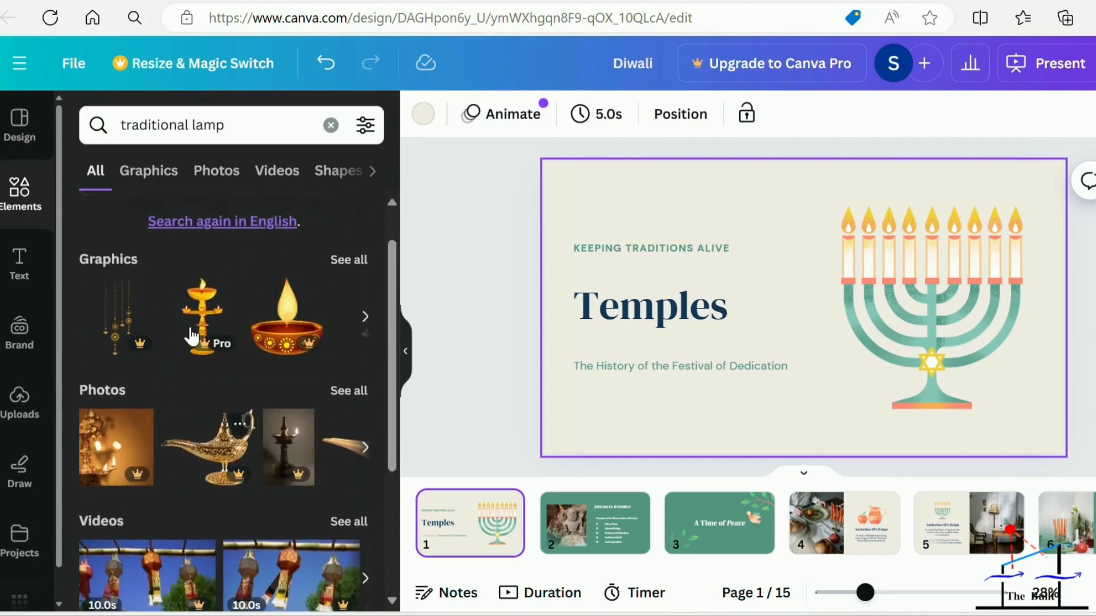
left_click(364, 316)
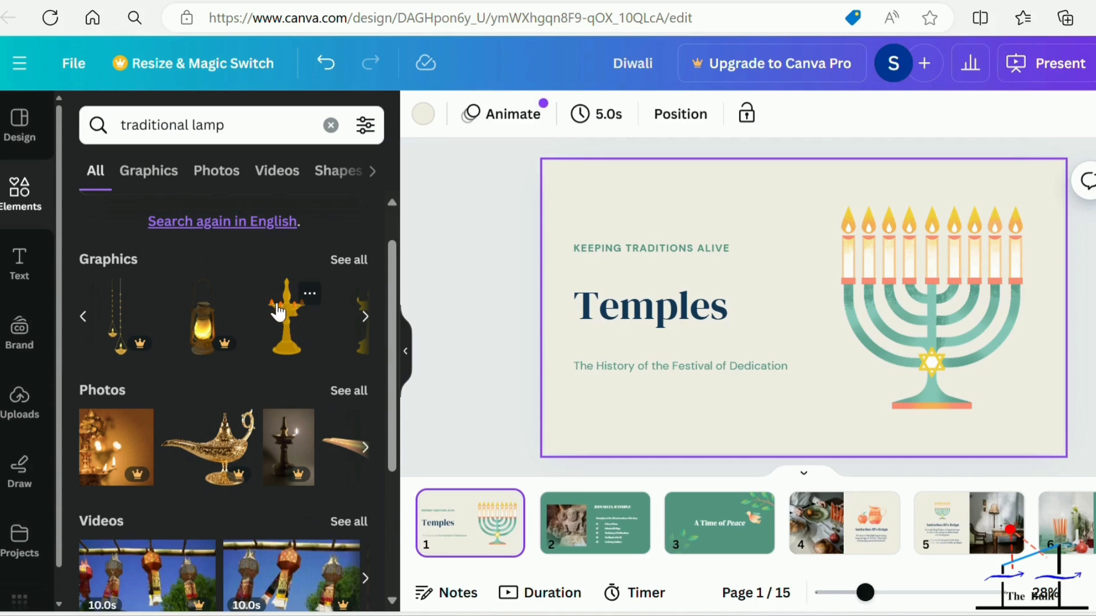
left_click_drag(288, 297, 797, 234)
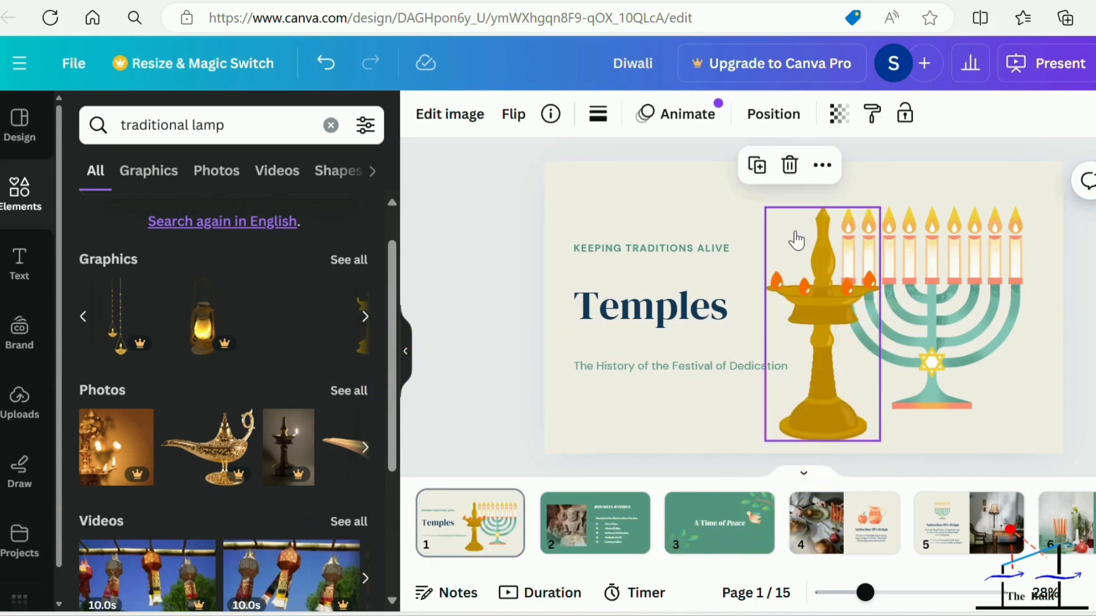
Delete the menorah illustration from page 1 and move the golden lamp into its place beside the title.
left_click(963, 274)
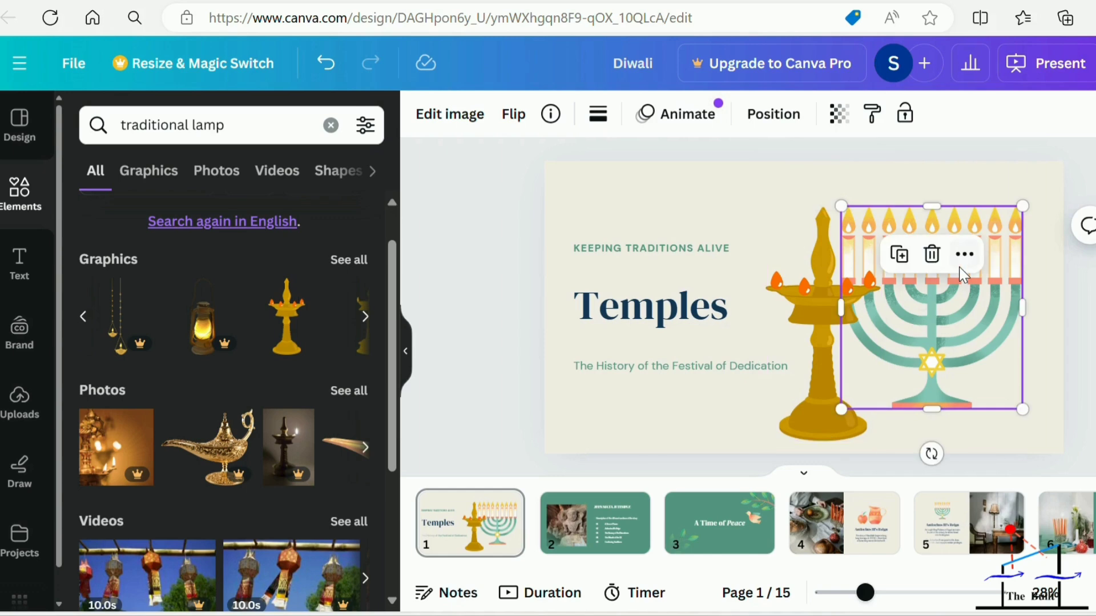
left_click(933, 256)
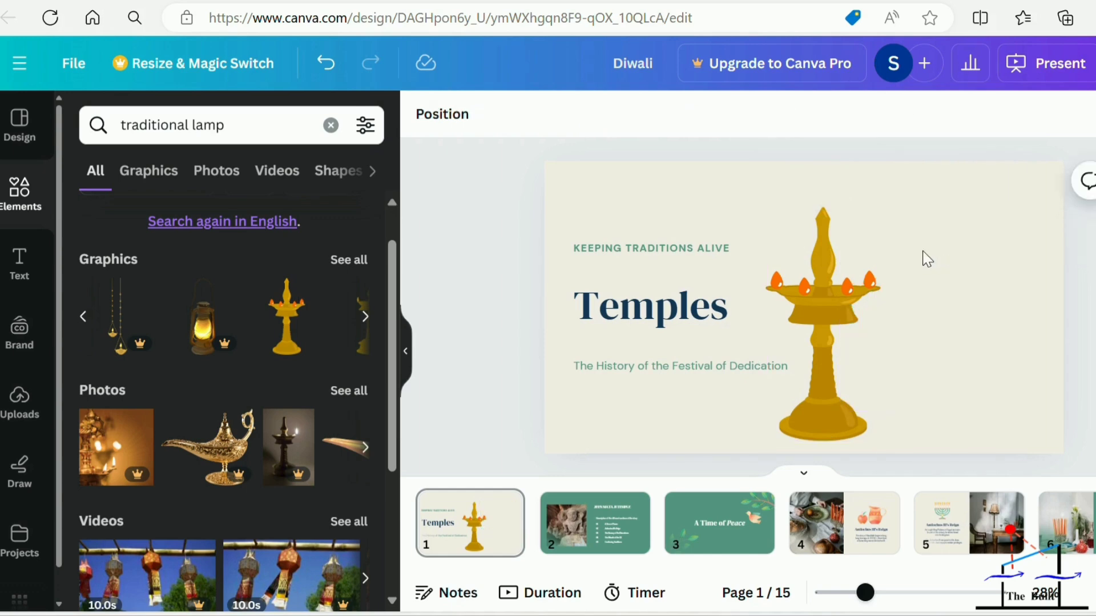
left_click(830, 295)
left_click_drag(829, 289, 959, 264)
left_click(857, 267)
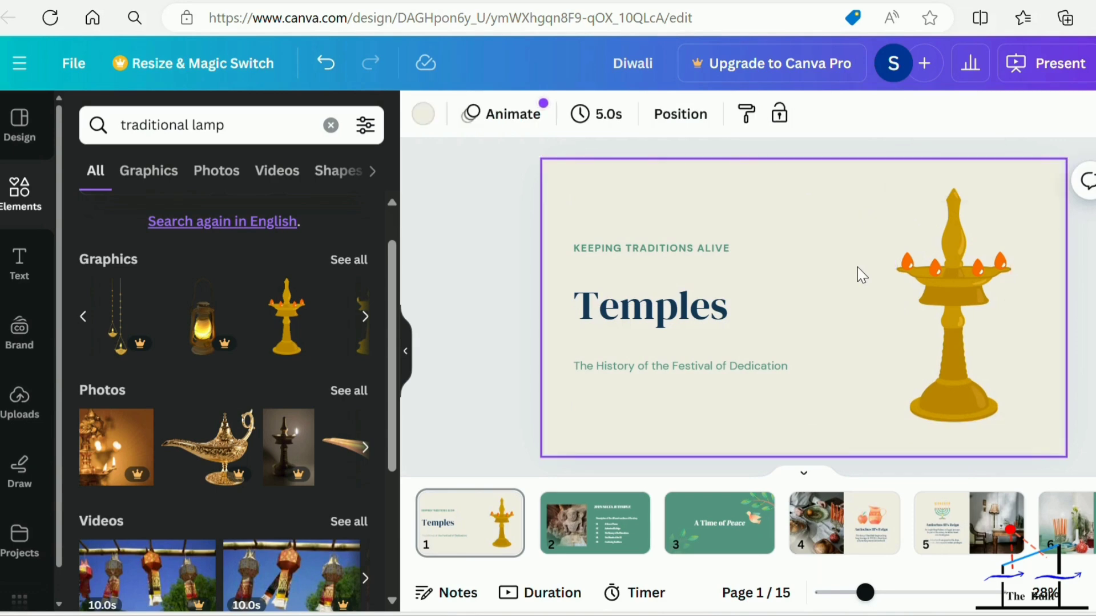
right_click(624, 220)
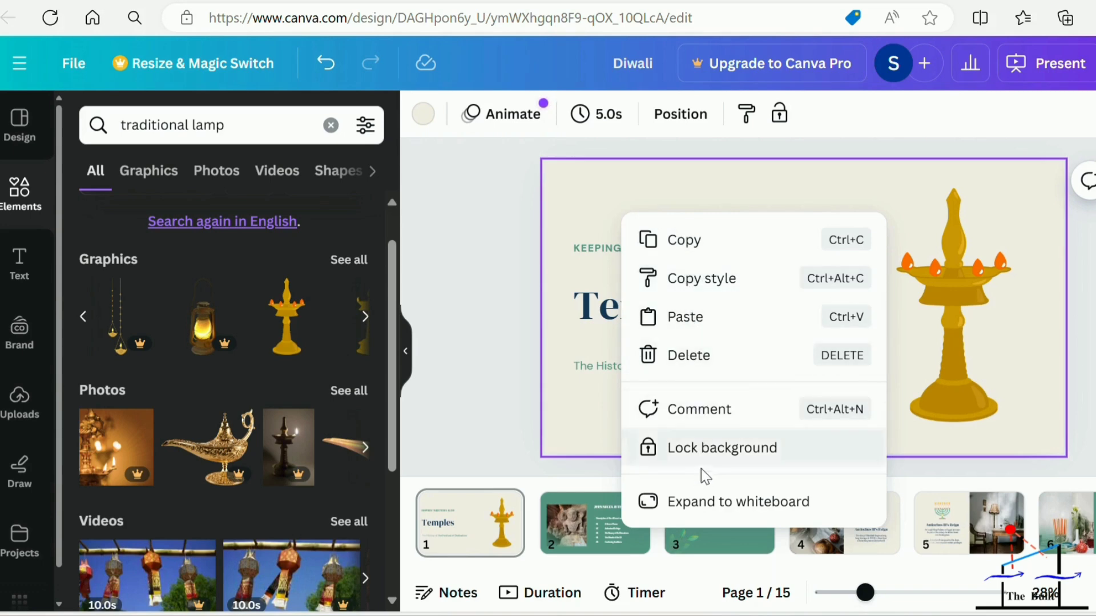
left_click(500, 192)
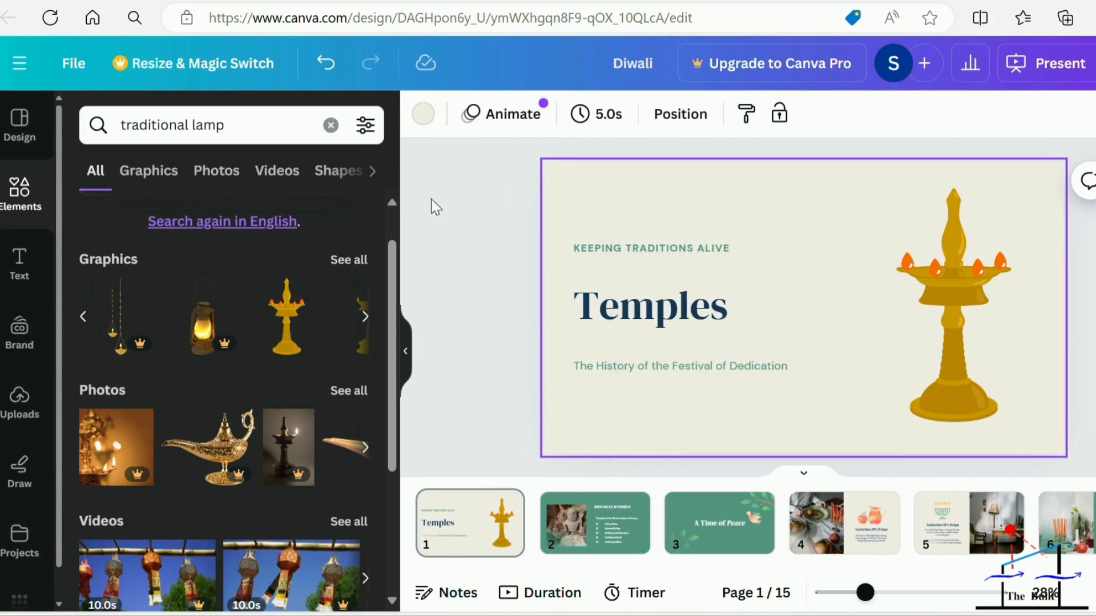
left_click(24, 263)
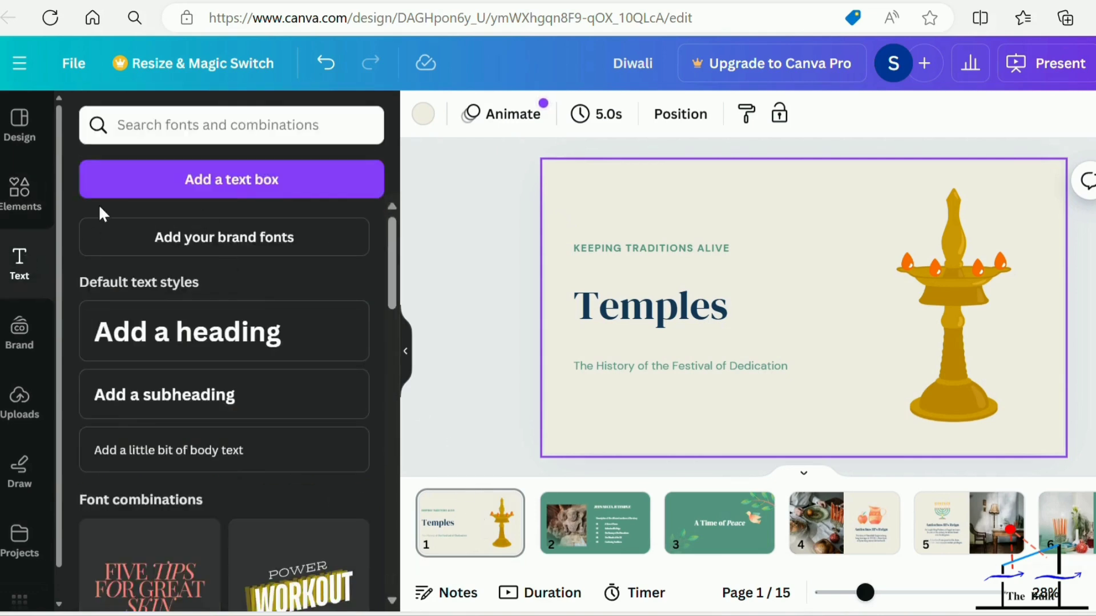
Replace the text of list item 01 on page 2, "A Time of Peace", with "location".
left_click(585, 513)
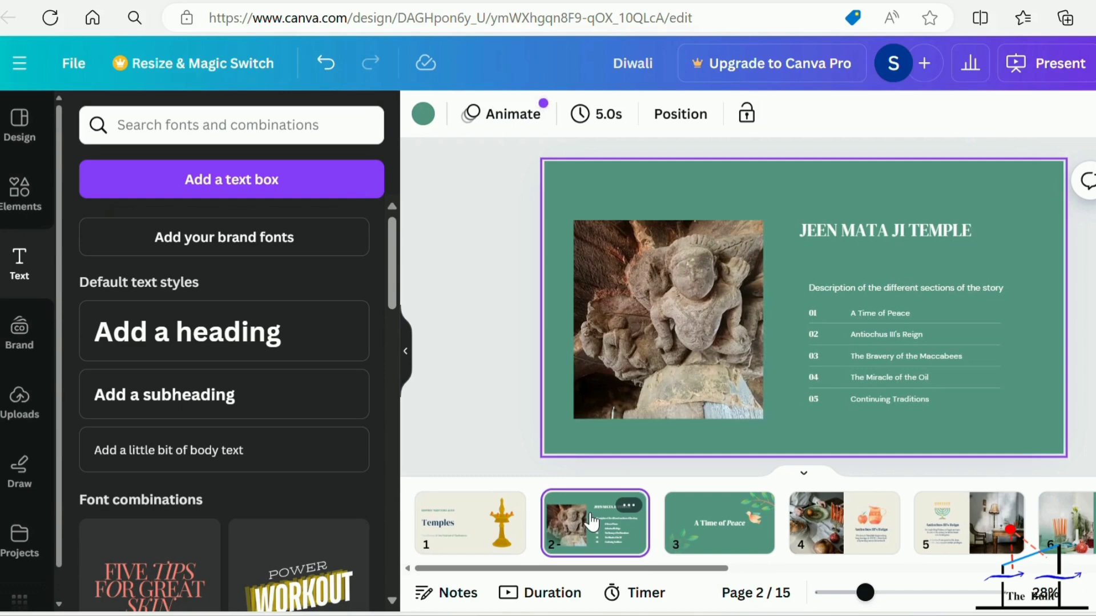
left_click(885, 309)
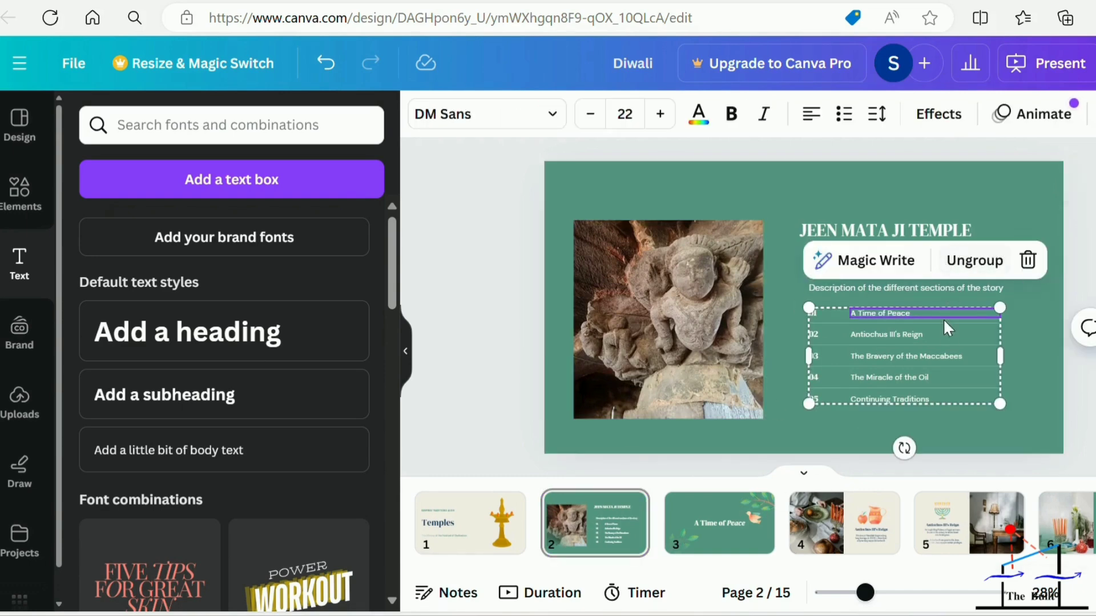
double_click(920, 311)
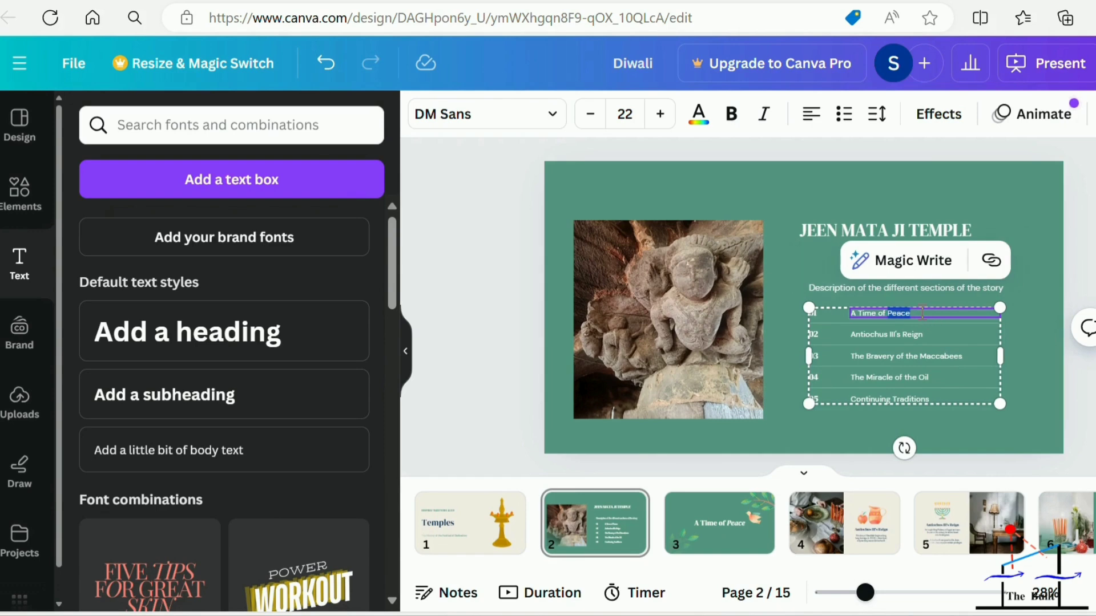
key("BackSpace")
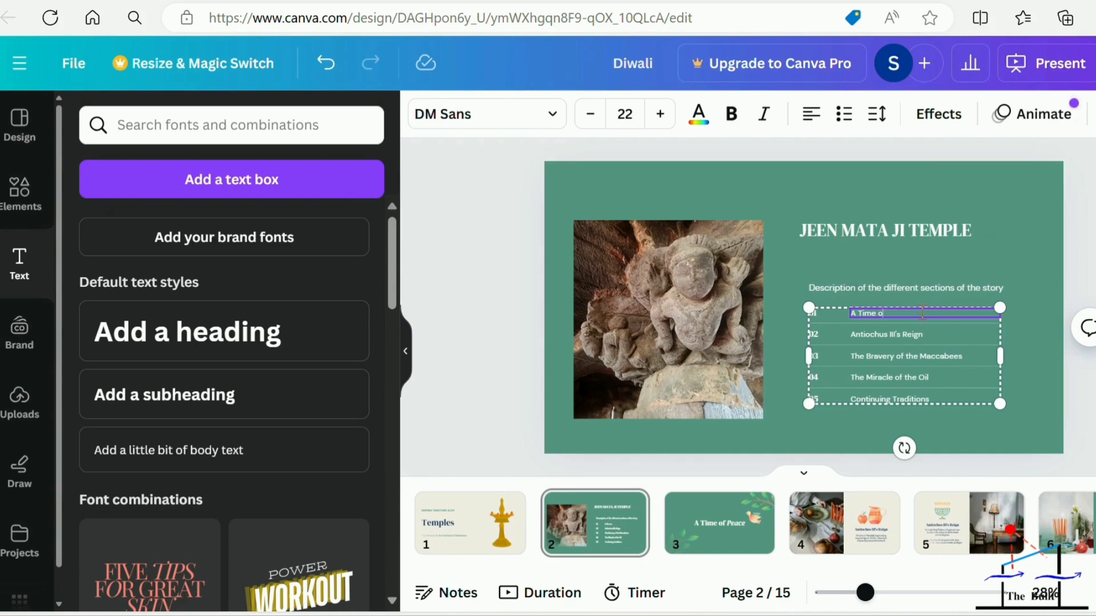
key("BackSpace")
key("BackSpace")
key("BackSpace")
key("BackSpace")
type("locati")
Replace the text of list item 02 on page 2 with "availibility".
left_click(909, 334)
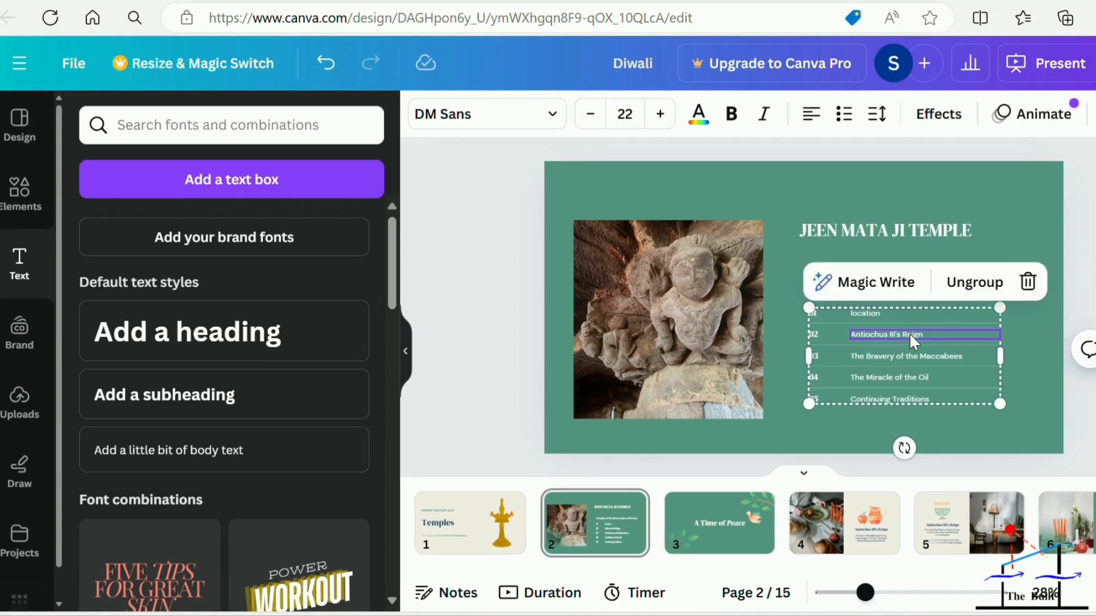
double_click(923, 334)
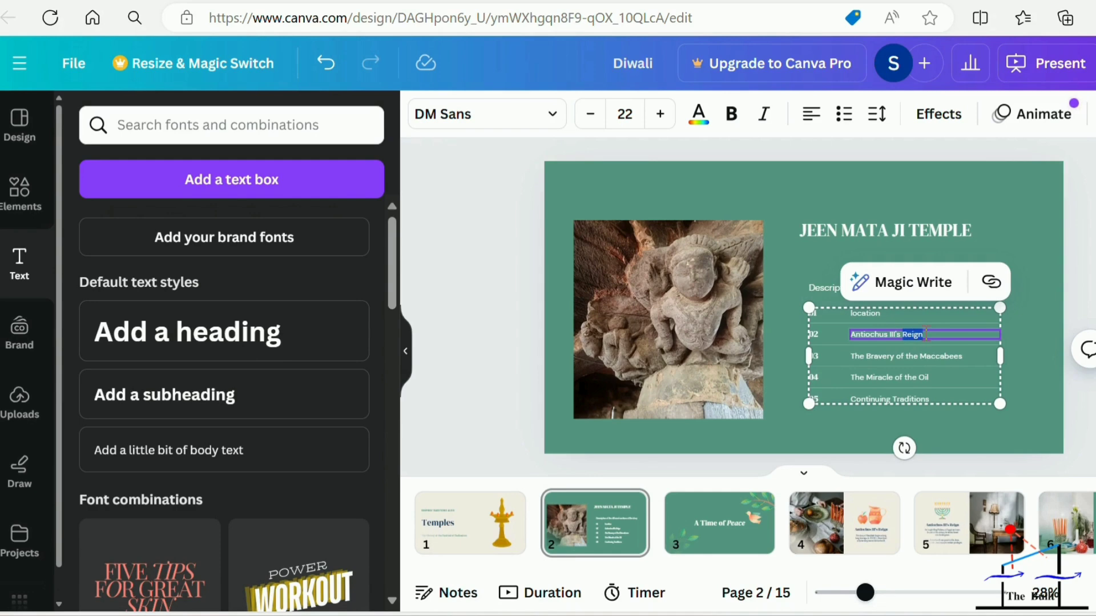
key("BackSpace")
key("BackSpace")
key("BackSpace")
key("BackSpace")
key("BackSpace")
key("BackSpace")
key("BackSpace")
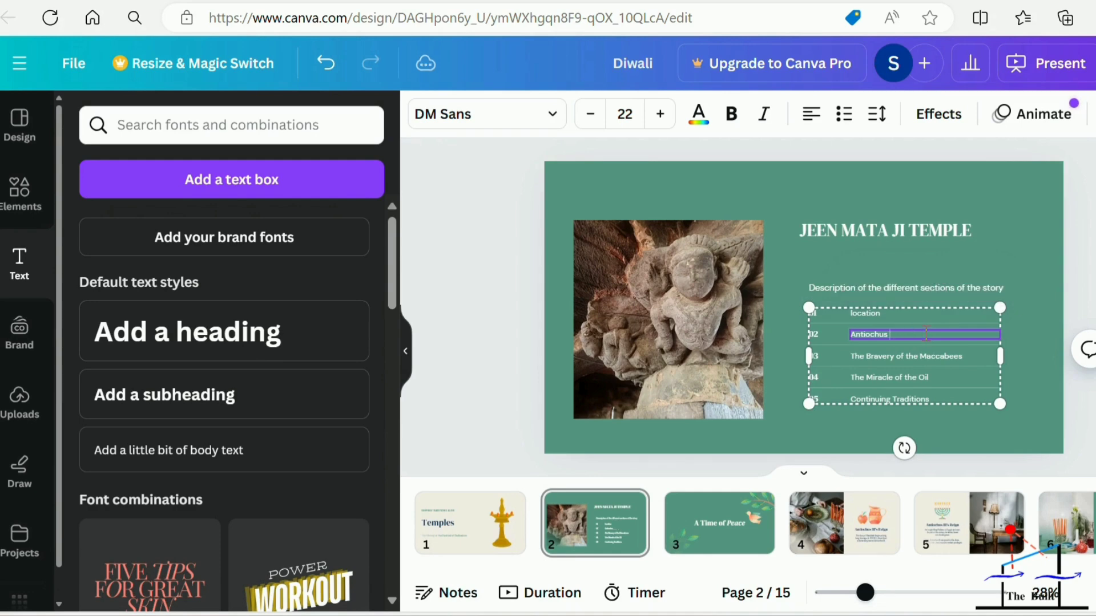
key("BackSpace")
key("BackSpace")
key("BackSpace")
key("BackSpace")
type("availibil")
Replace the text of list item 03 on page 2, "The Bravery of the Maccabees", with "History".
left_click(903, 357)
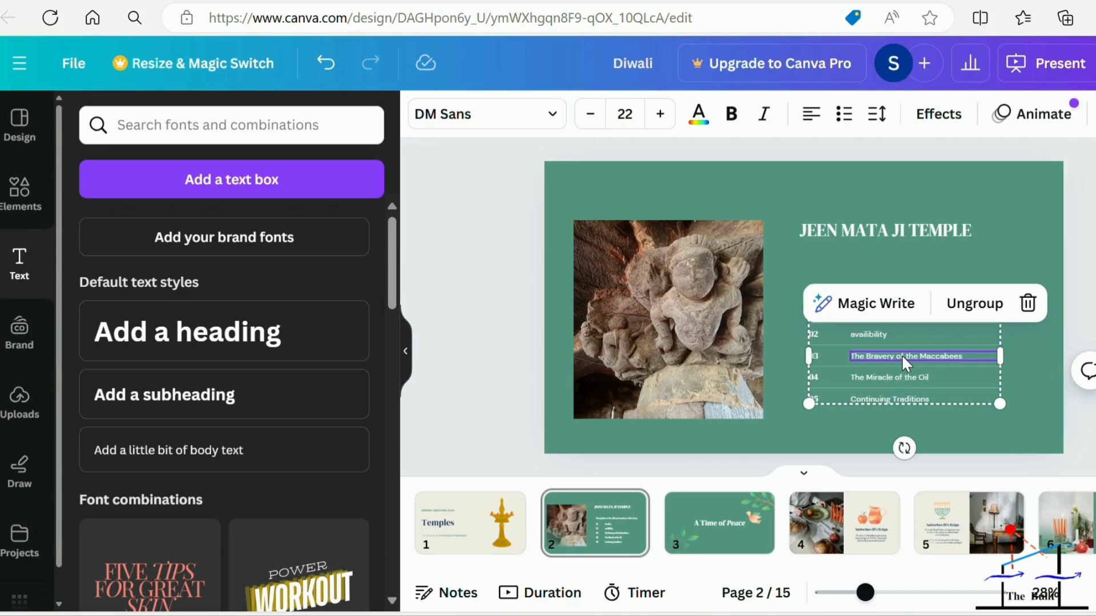
left_click(822, 427)
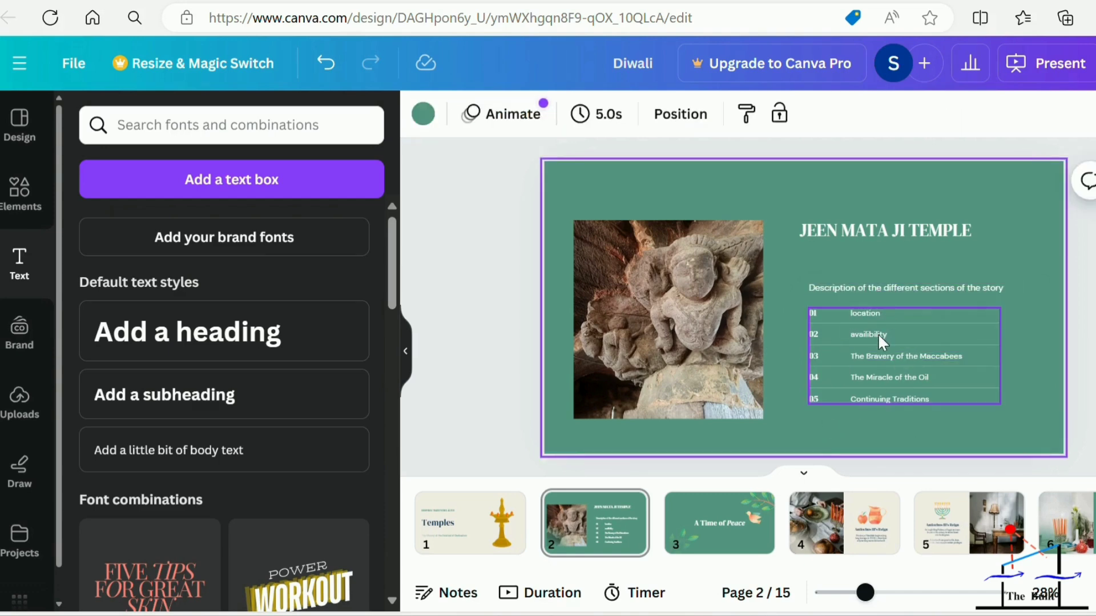
left_click(893, 350)
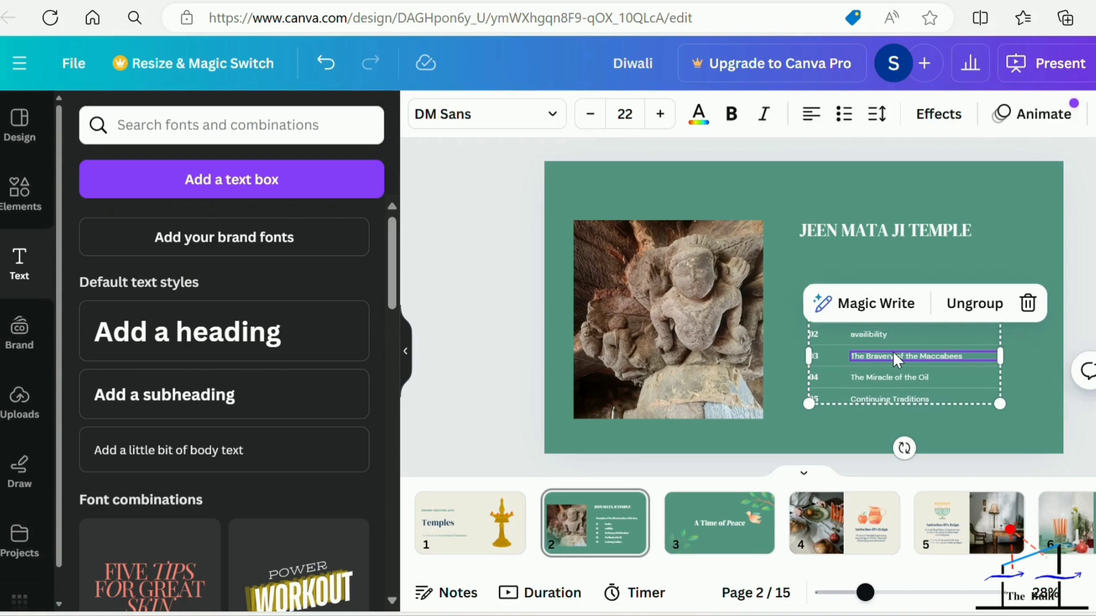
double_click(964, 356)
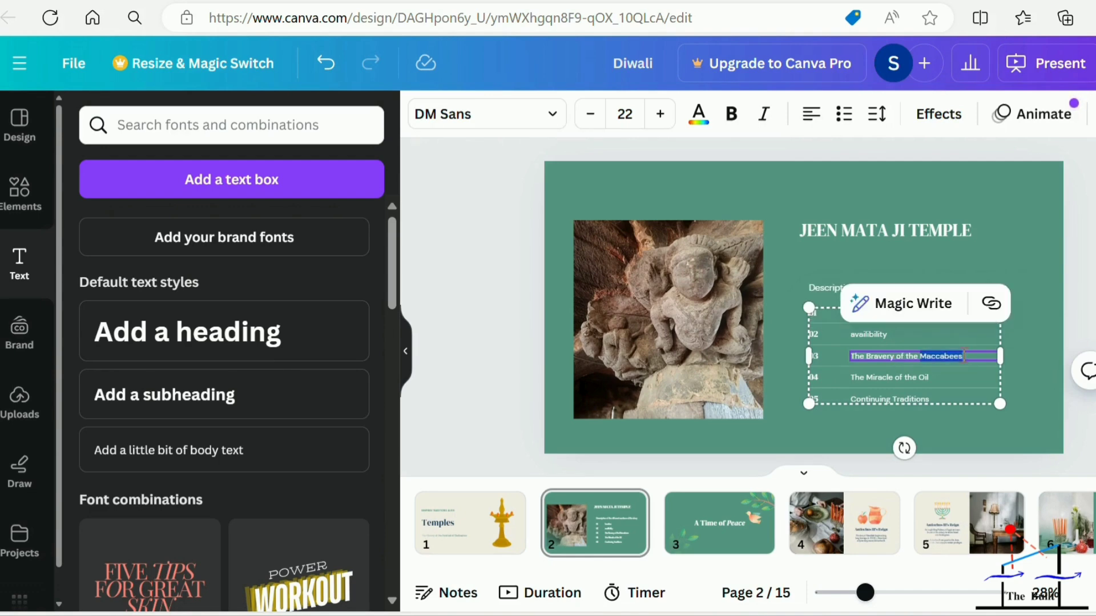
key("BackSpace")
key("BackSpace")
key("BackSpace")
key("BackSpace")
key("BackSpace")
key("BackSpace")
key("BackSpace")
key("BackSpace")
key("BackSpace")
key("BackSpace")
key("BackSpace")
key("BackSpace")
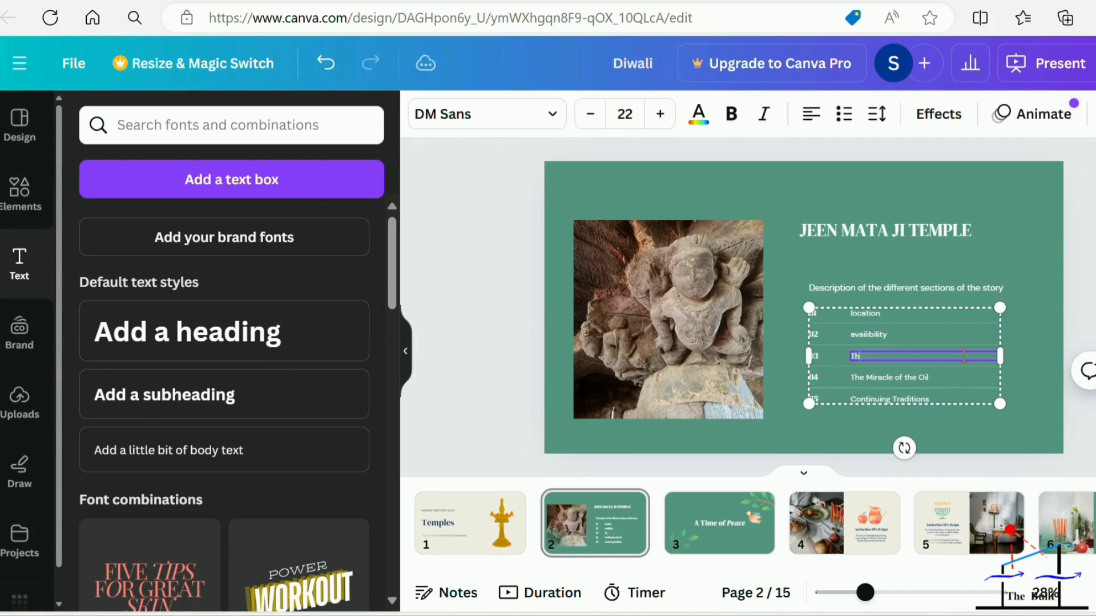
type("History")
left_click(820, 430)
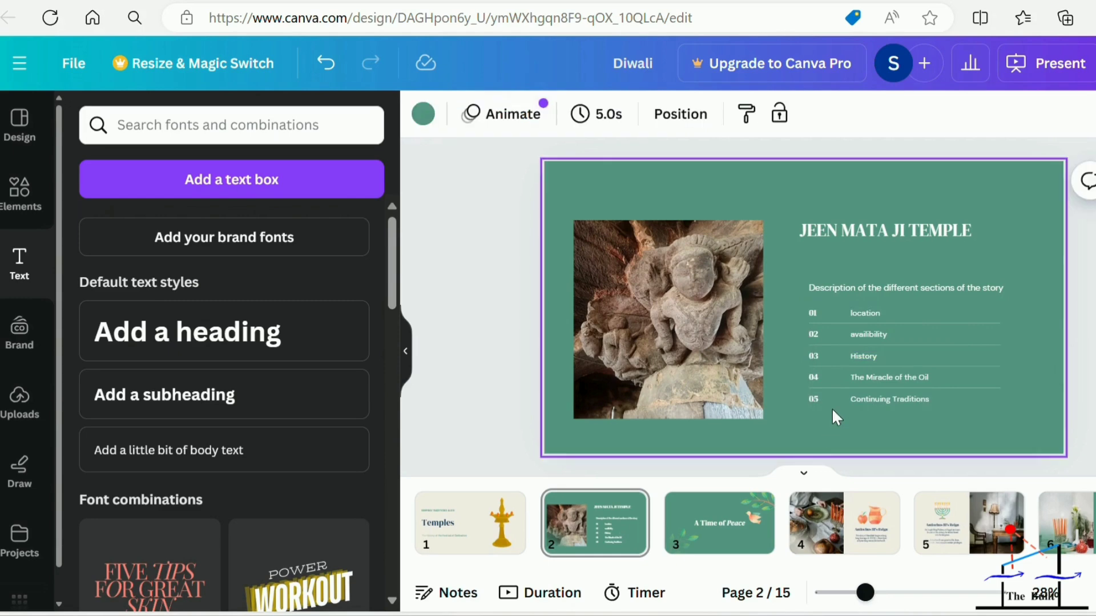
Clear the title text "A Time of Peace" on page 3, keeping its text box.
left_click(763, 534)
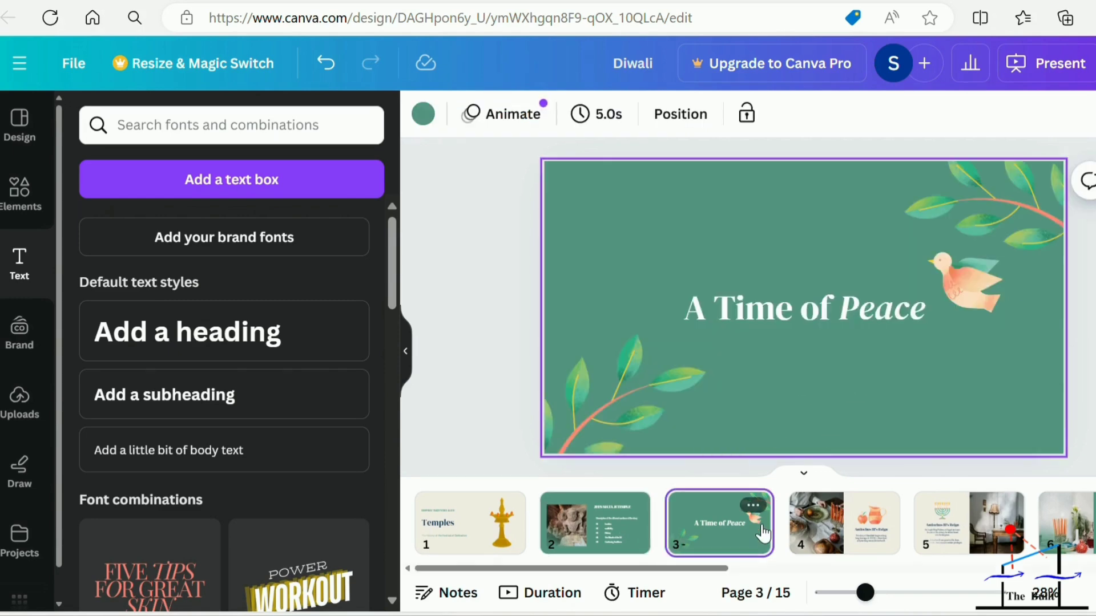
left_click(911, 319)
left_click(926, 310)
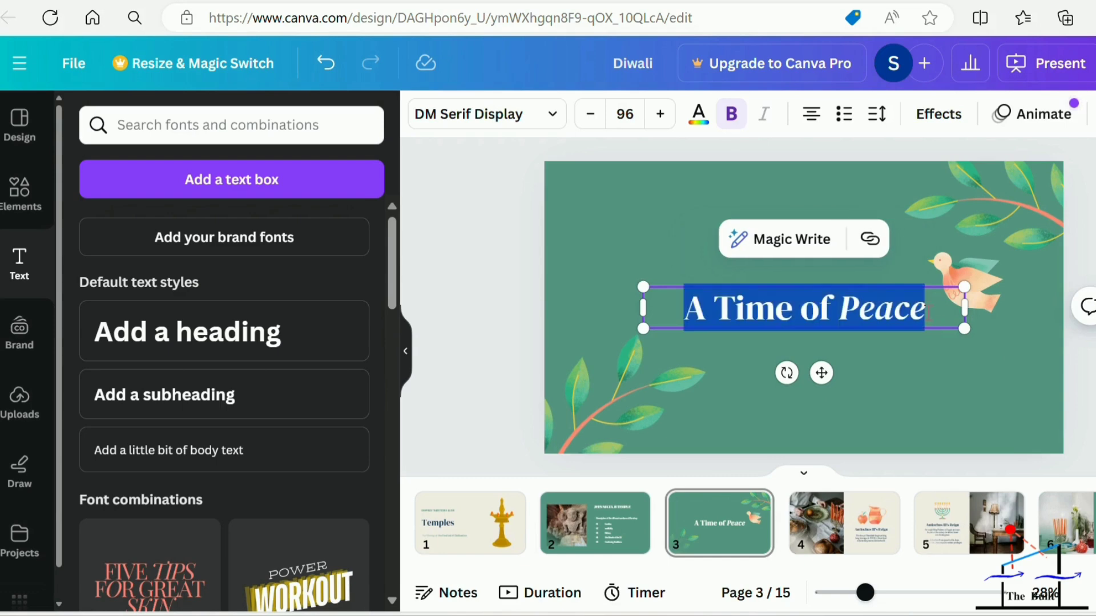
key("BackSpace")
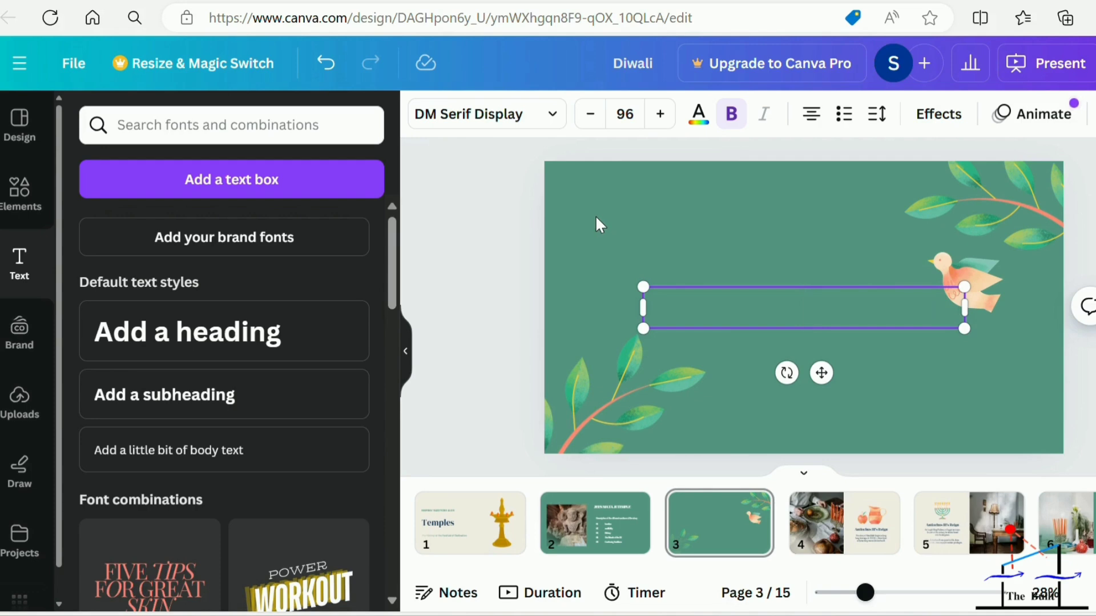
Set the font of the empty title box on page 3 to Beth Ellen from the Handwriting fonts.
left_click(553, 116)
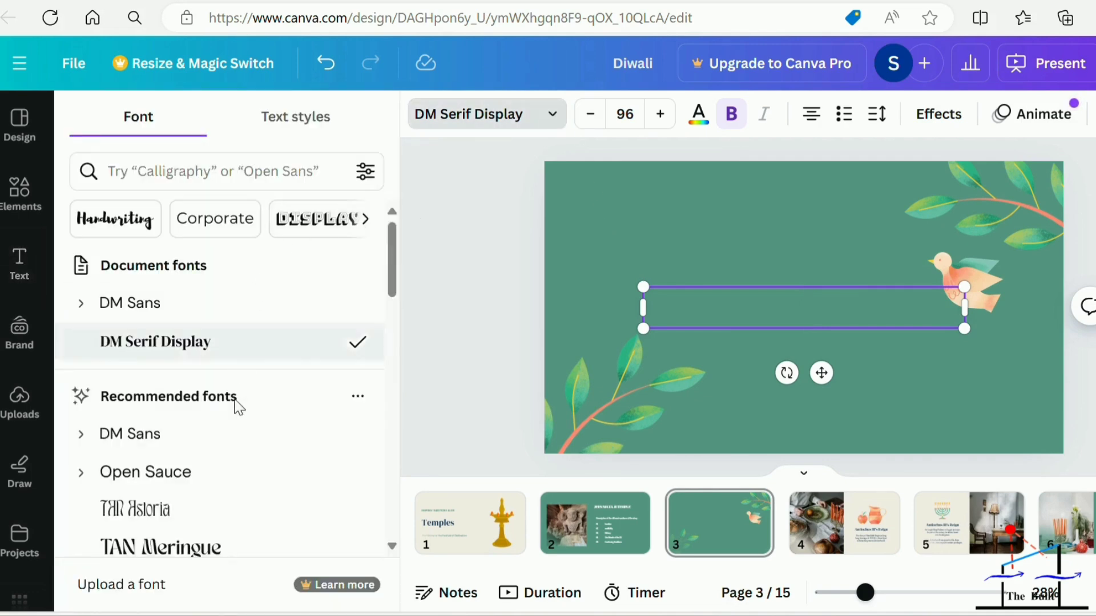
left_click(148, 223)
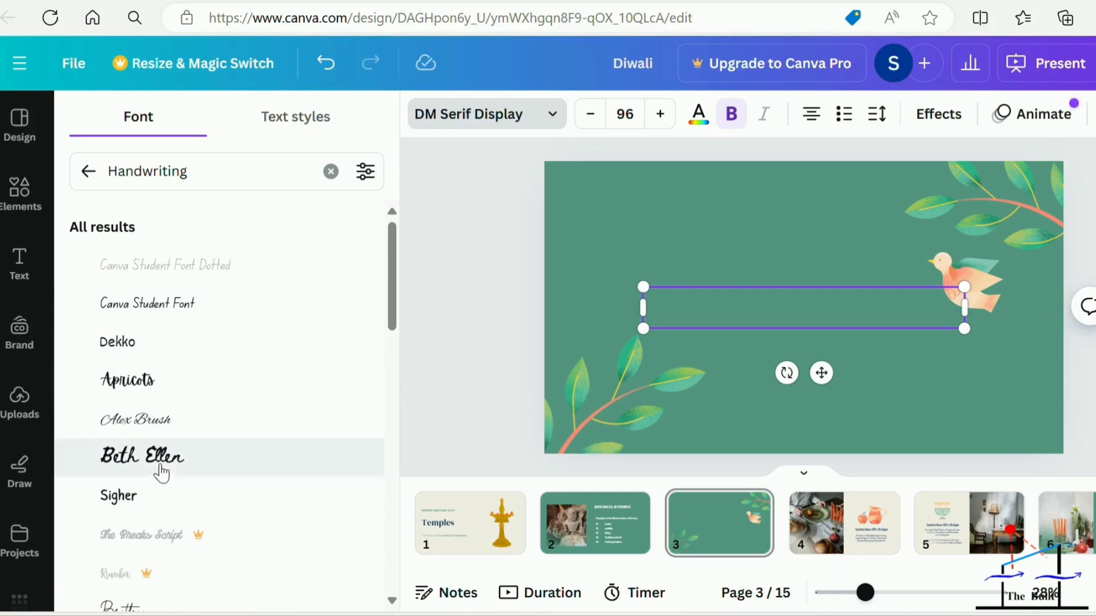
left_click(164, 465)
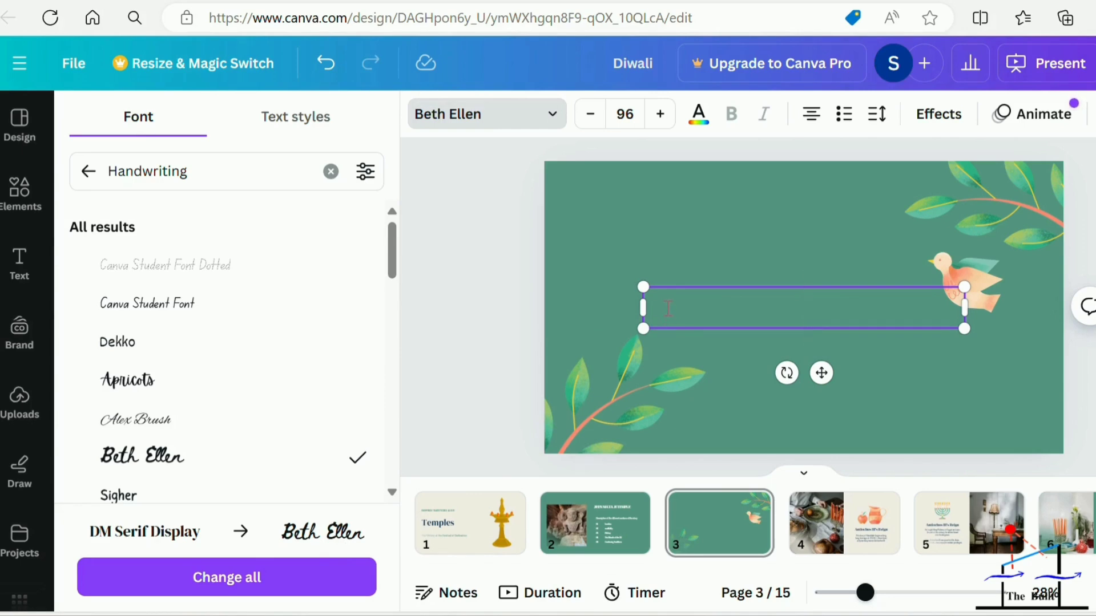
Enter "entrance" as the title on page 3.
type("extra")
type("nc")
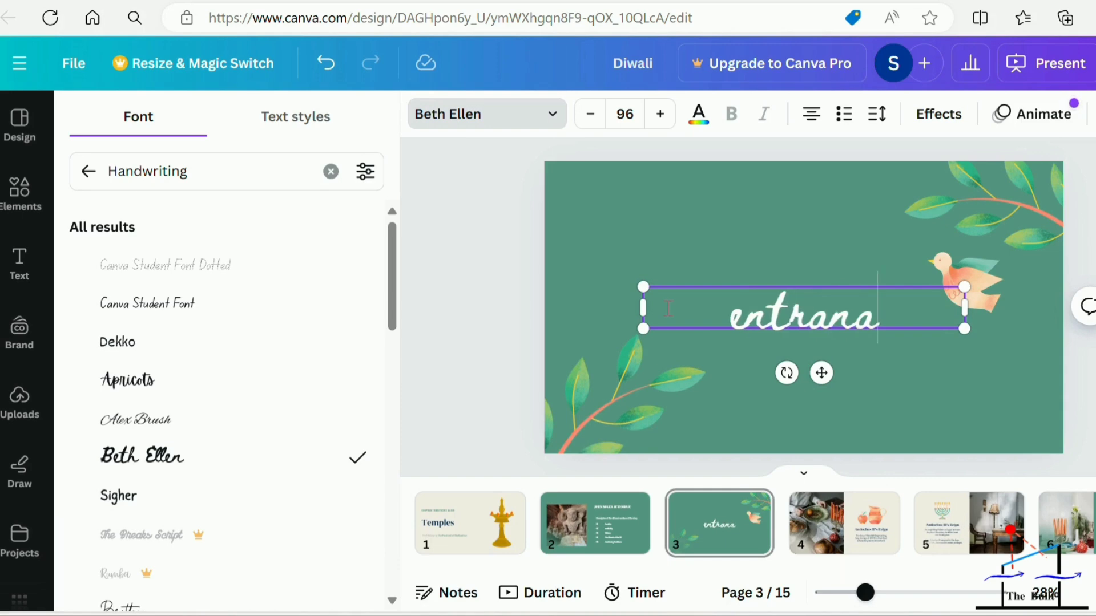
key("BackSpace")
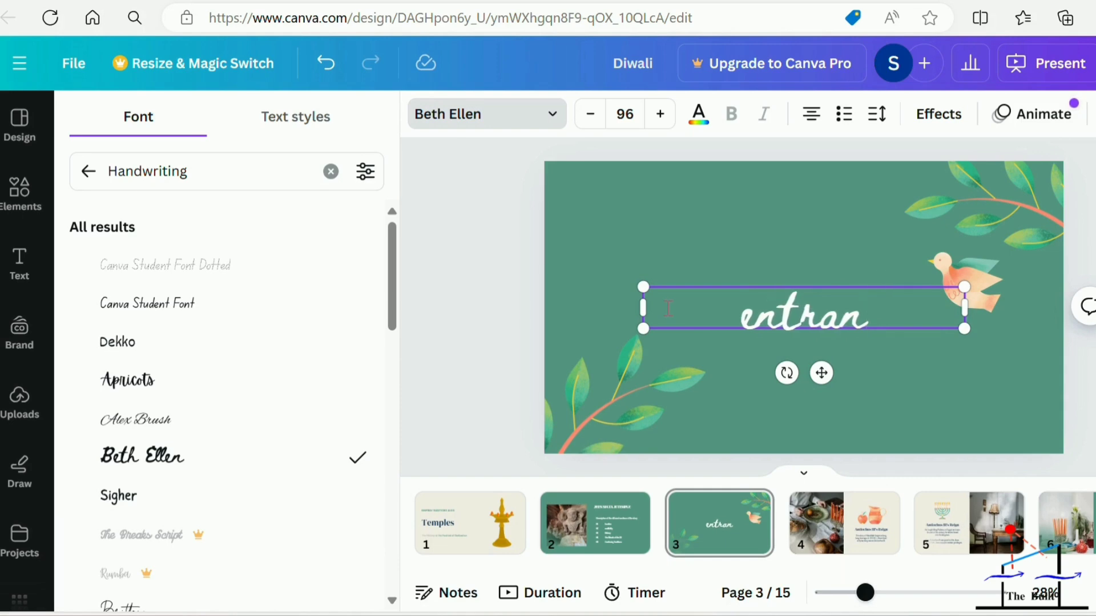
type("ce")
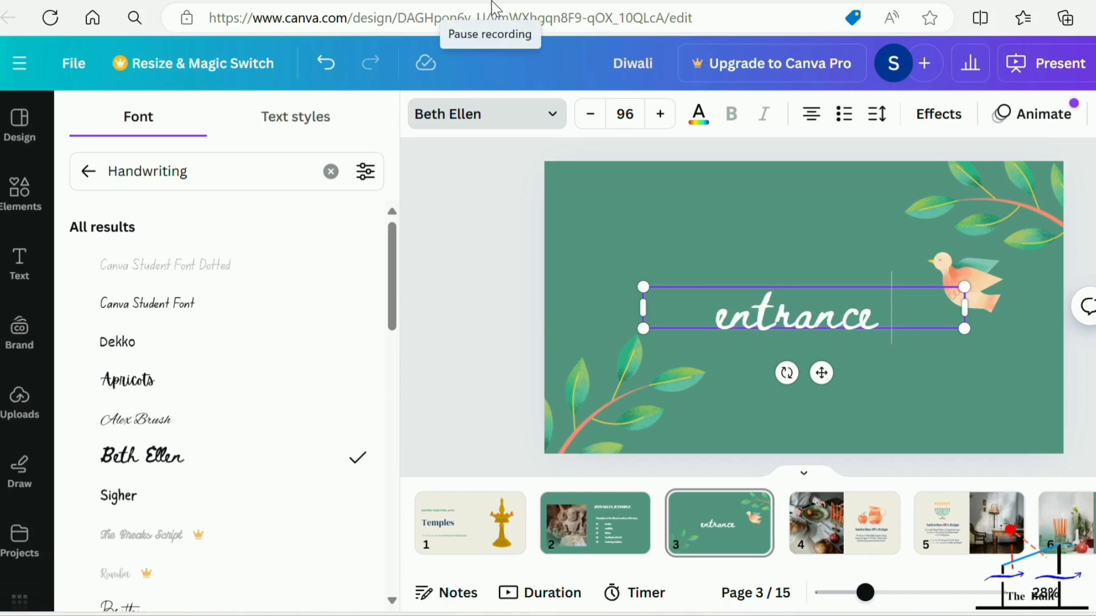
Delete the dove and both leafy branch illustrations from page 3, leaving only the title.
left_click(797, 244)
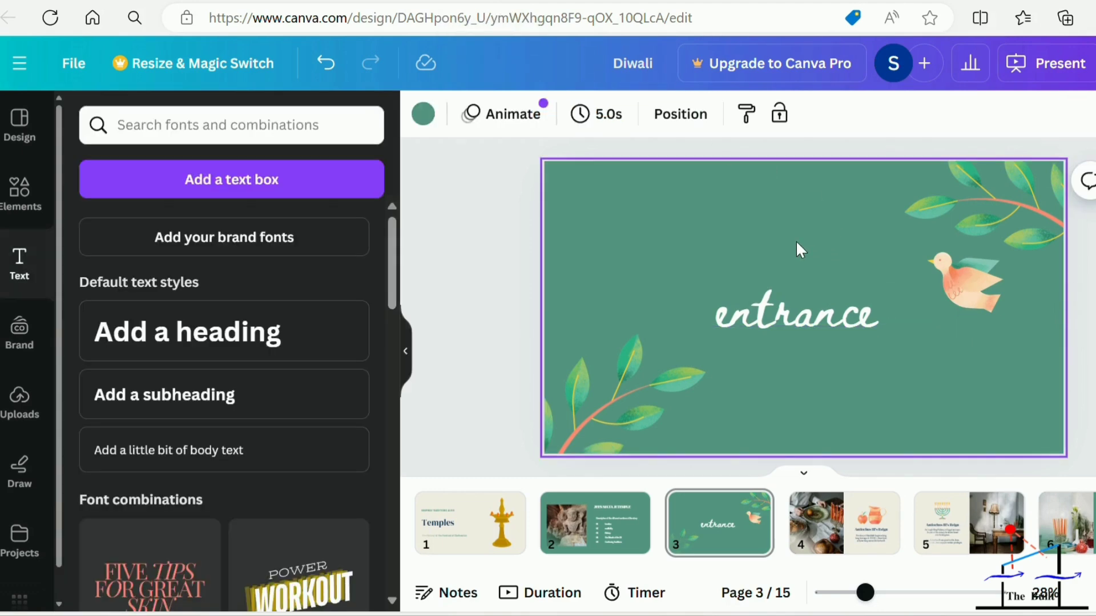
left_click(968, 279)
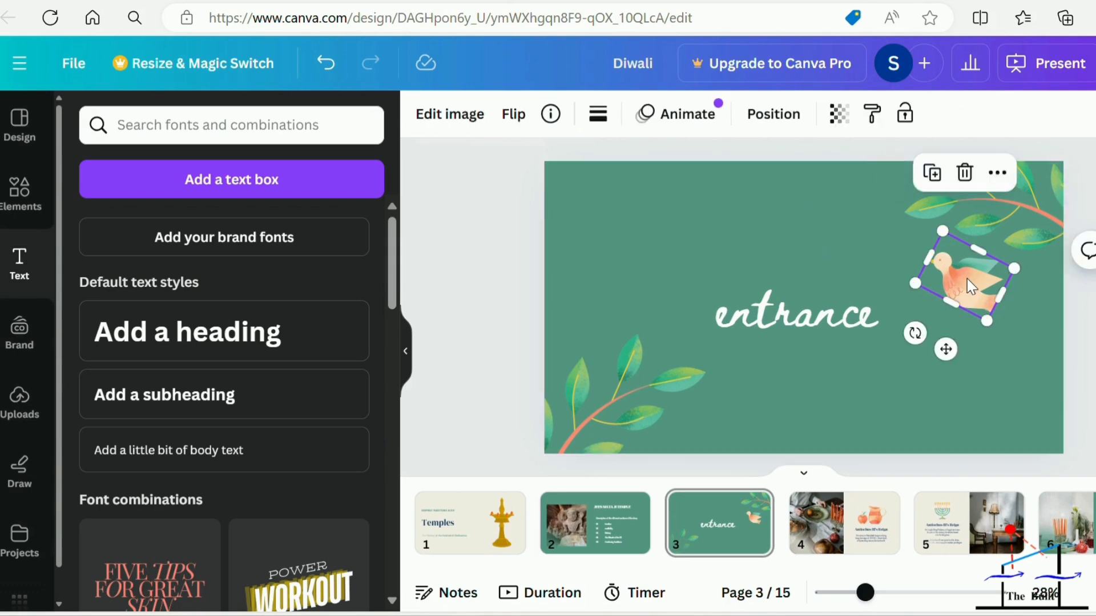
left_click(964, 172)
left_click(1015, 234)
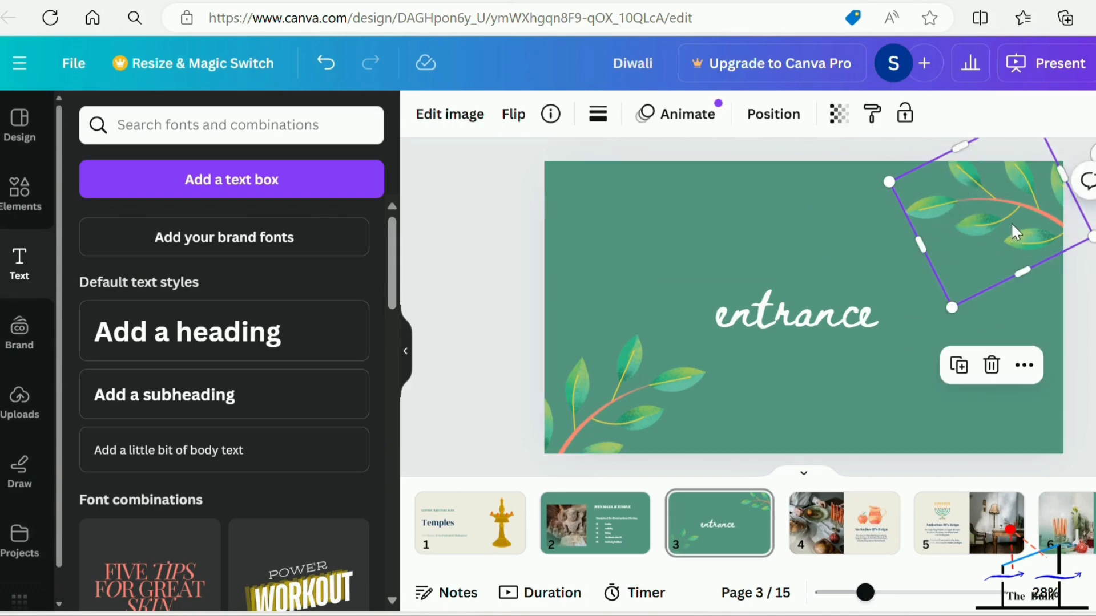
left_click(995, 371)
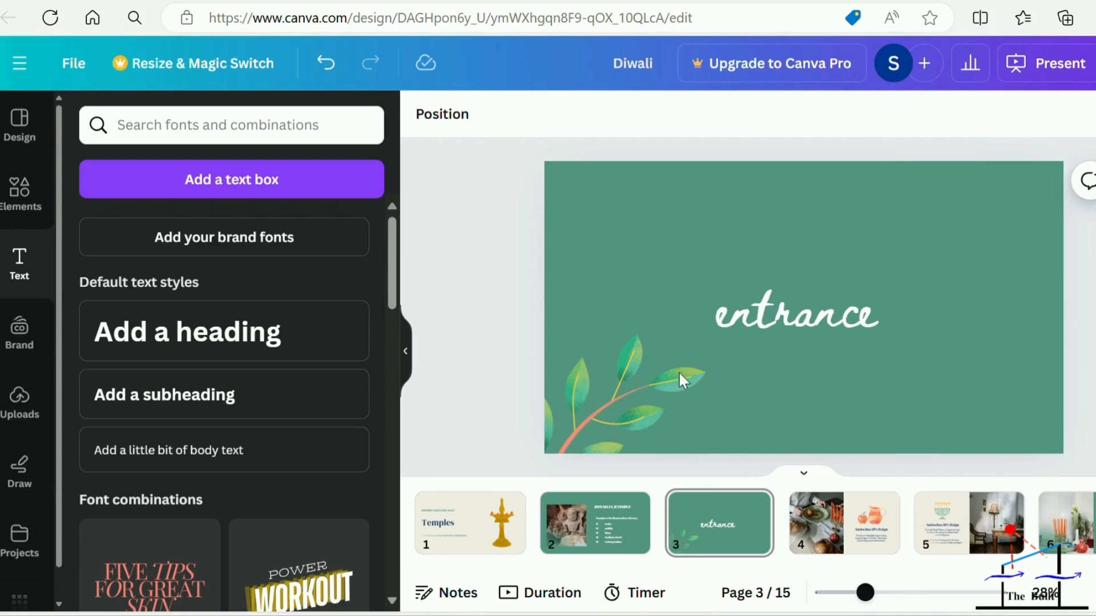
left_click(610, 433)
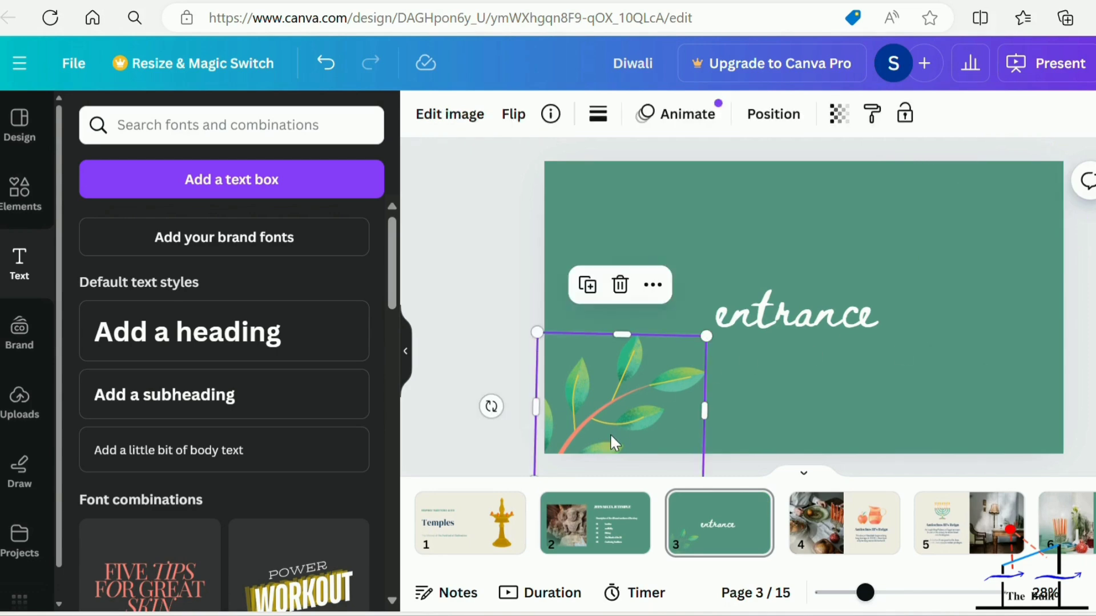
left_click(621, 286)
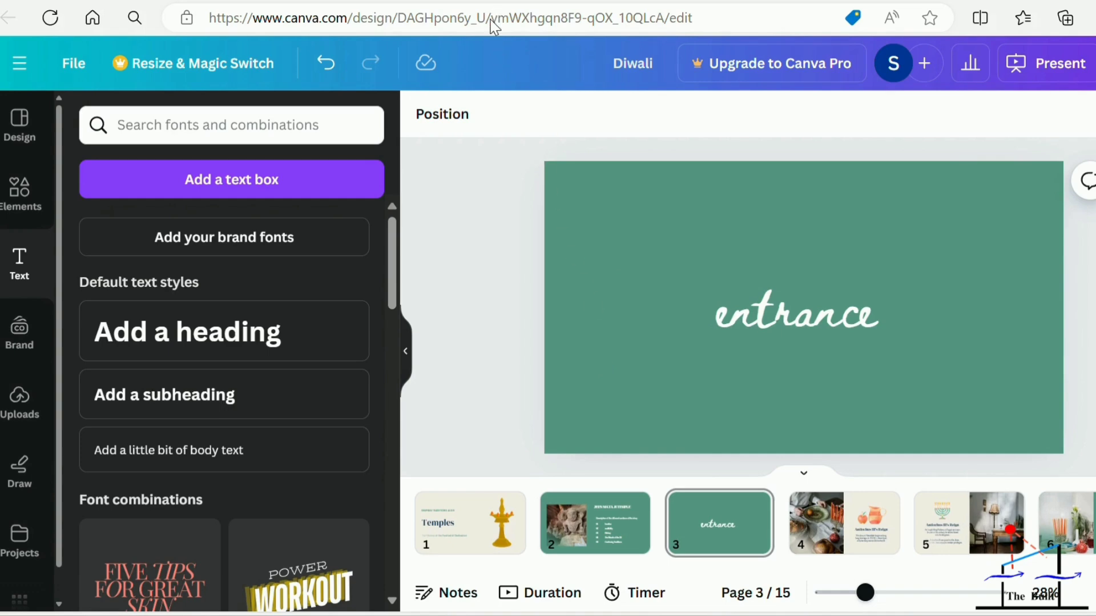
Go to page 1 and look through the uploads, the template pages and the "traditional lamp" graphics in the element library.
left_click(456, 556)
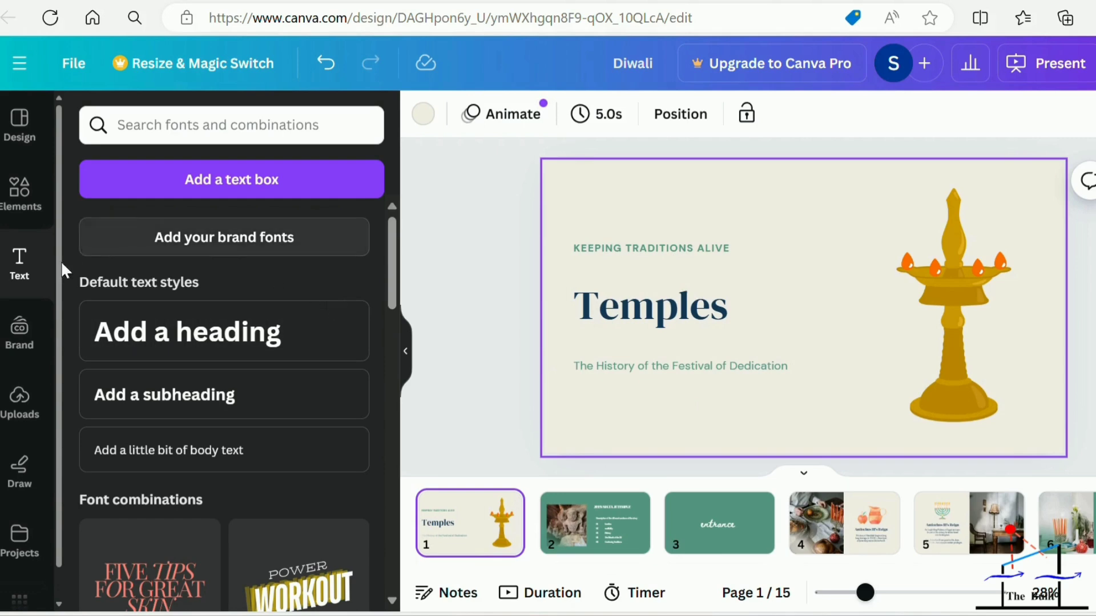
left_click(31, 392)
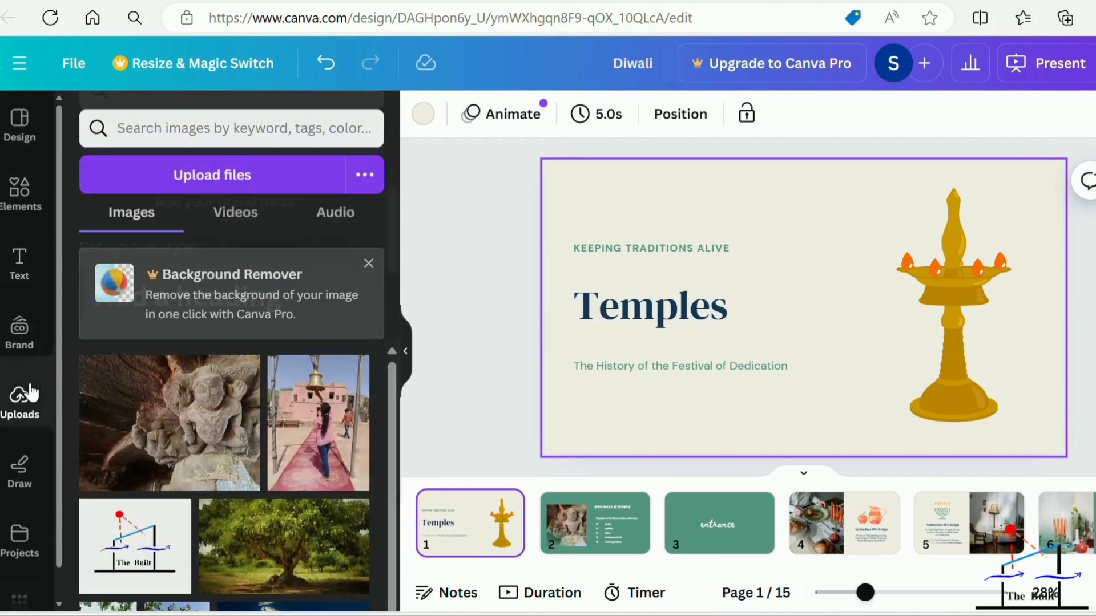
left_click(29, 126)
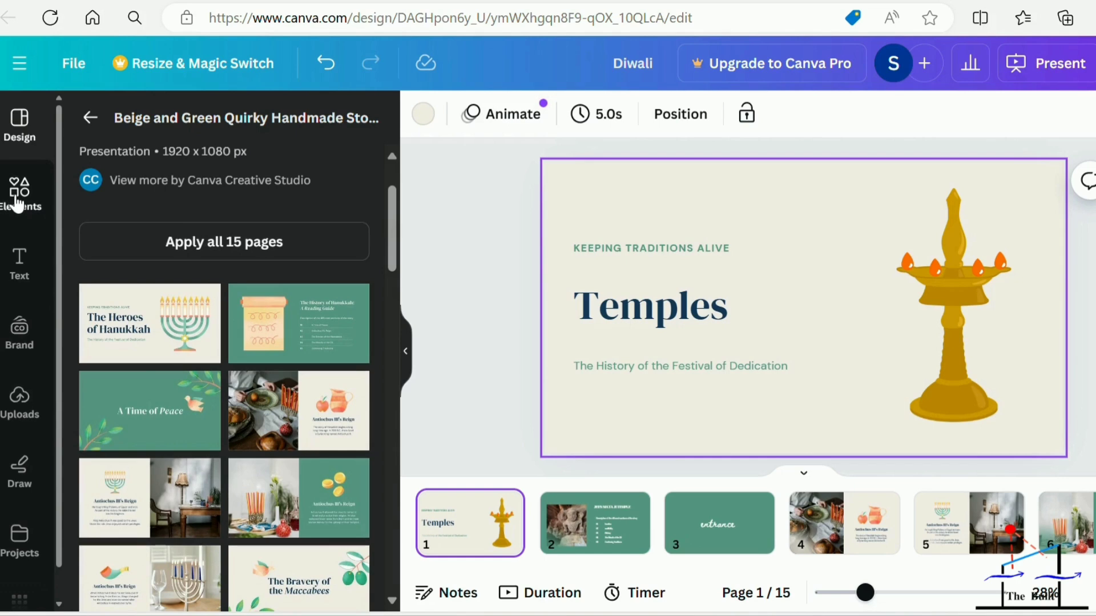
left_click(17, 200)
scroll(199, 476, "down", 3)
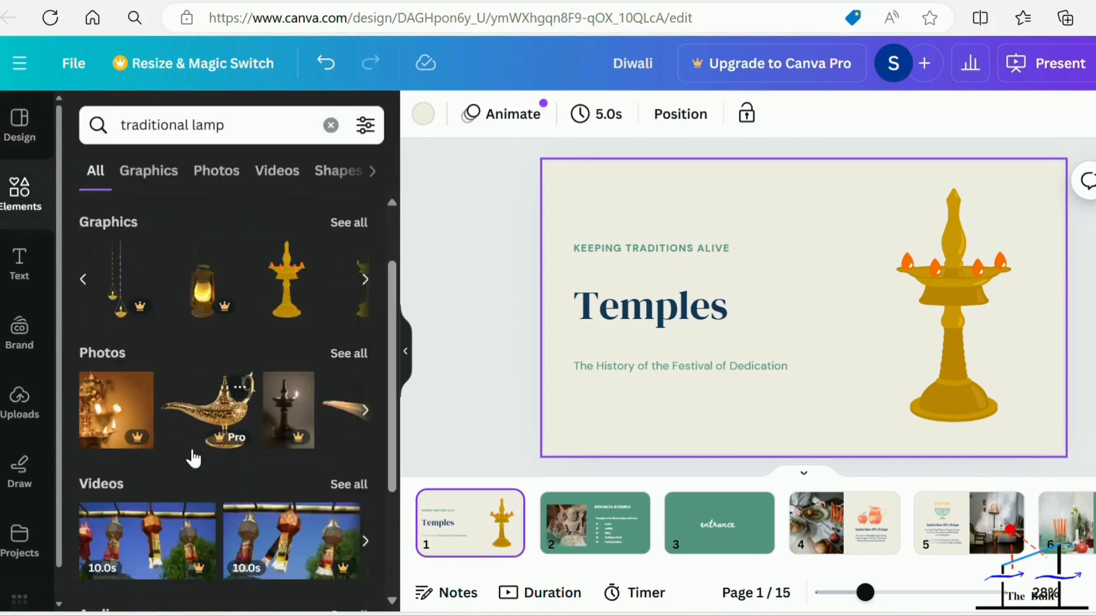
scroll(193, 455, "down", 2)
scroll(193, 455, "up", 6)
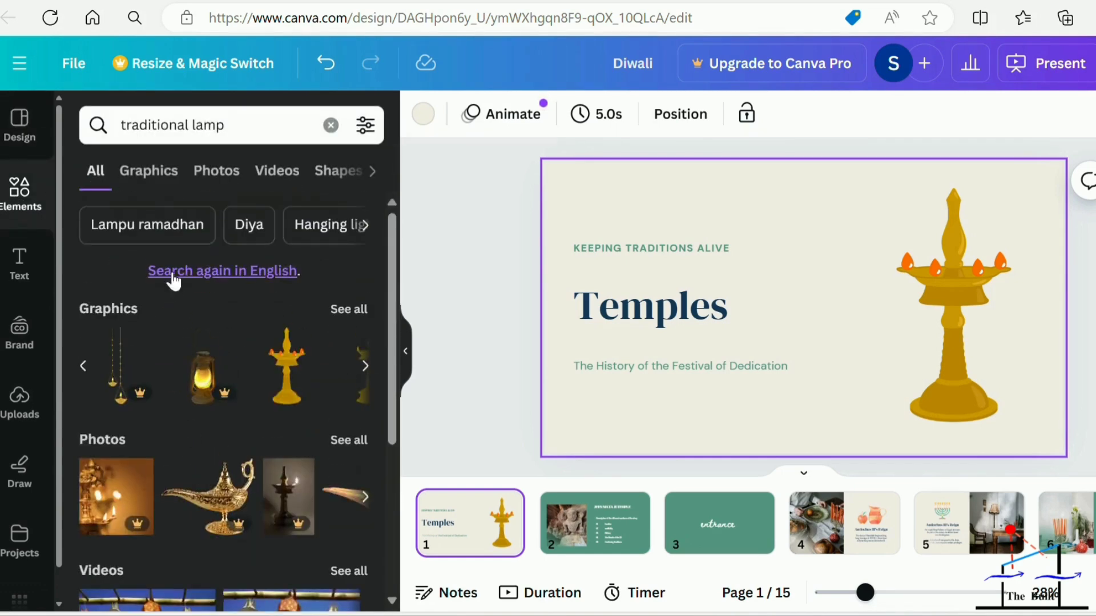
left_click(158, 179)
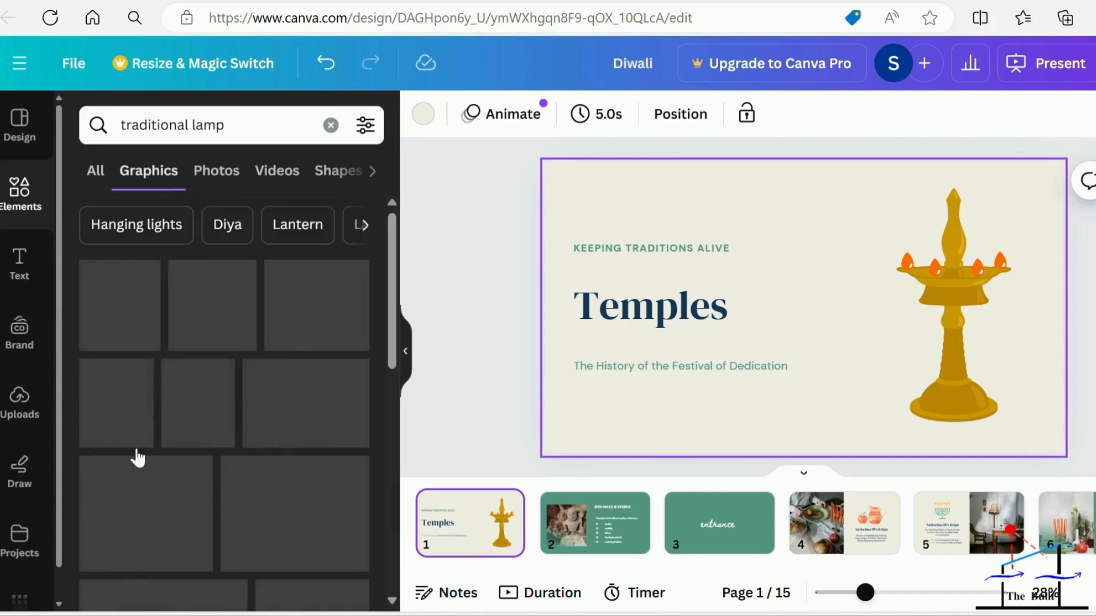
scroll(249, 388, "down", 1)
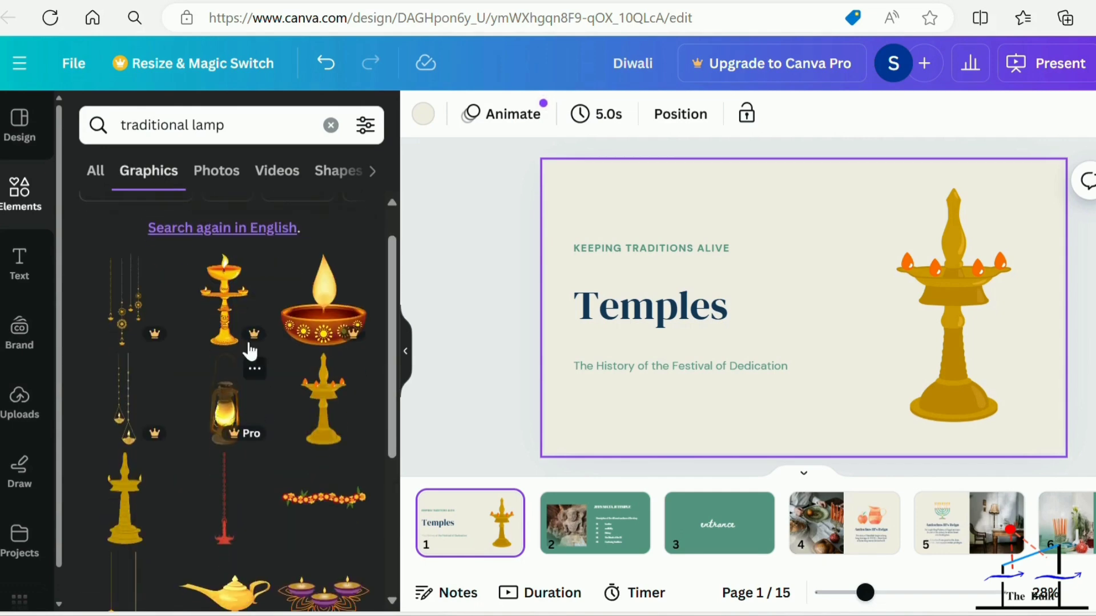
Clear the "traditional lamp" element search and browse the Featured collection of the graphics library.
left_click(332, 126)
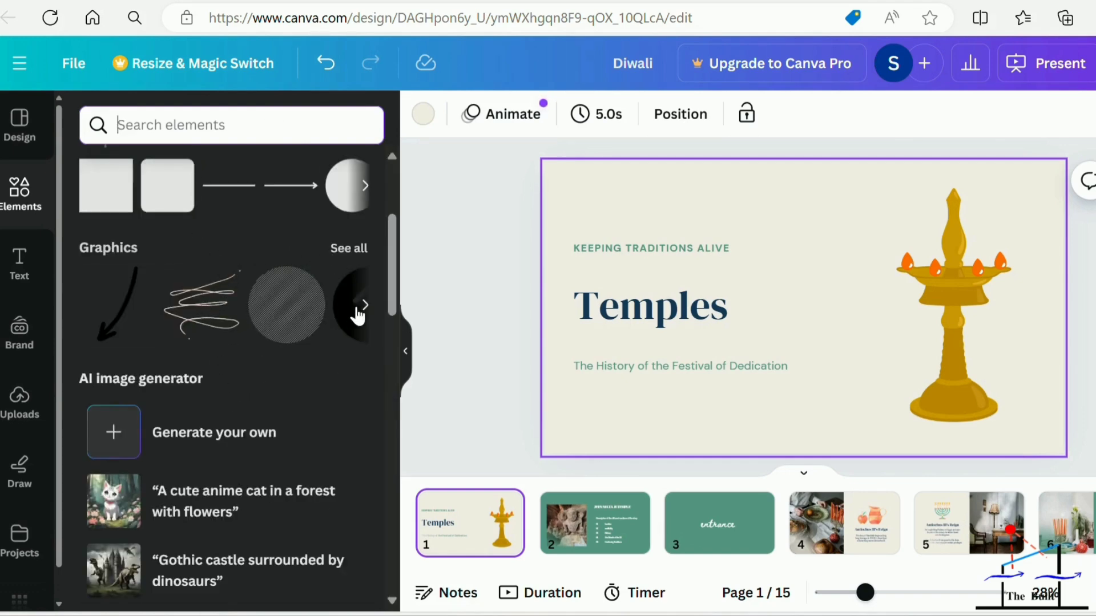
left_click(359, 251)
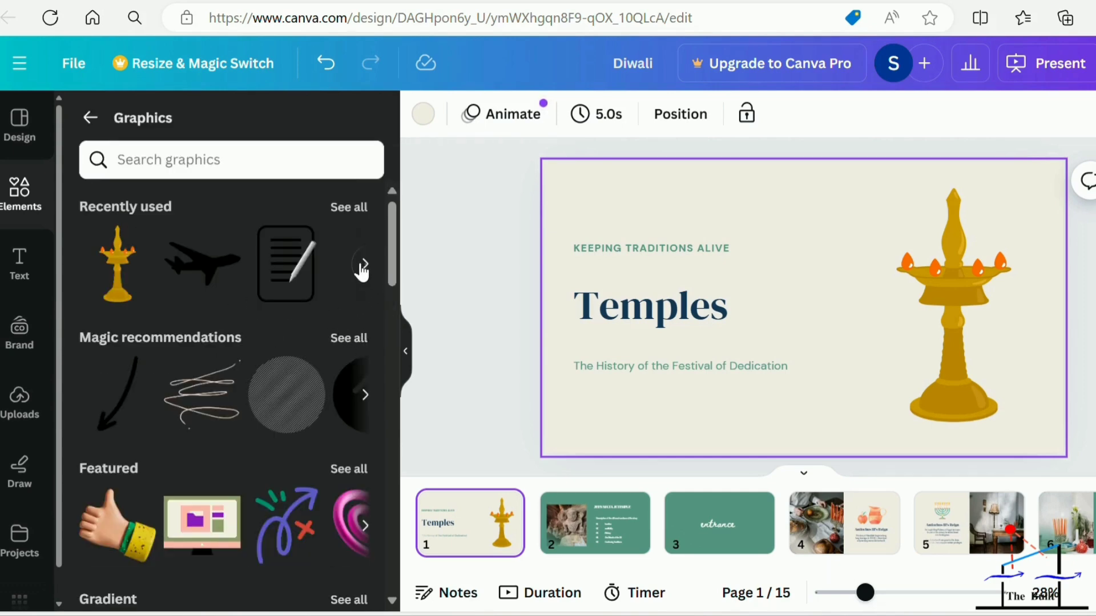
left_click(365, 526)
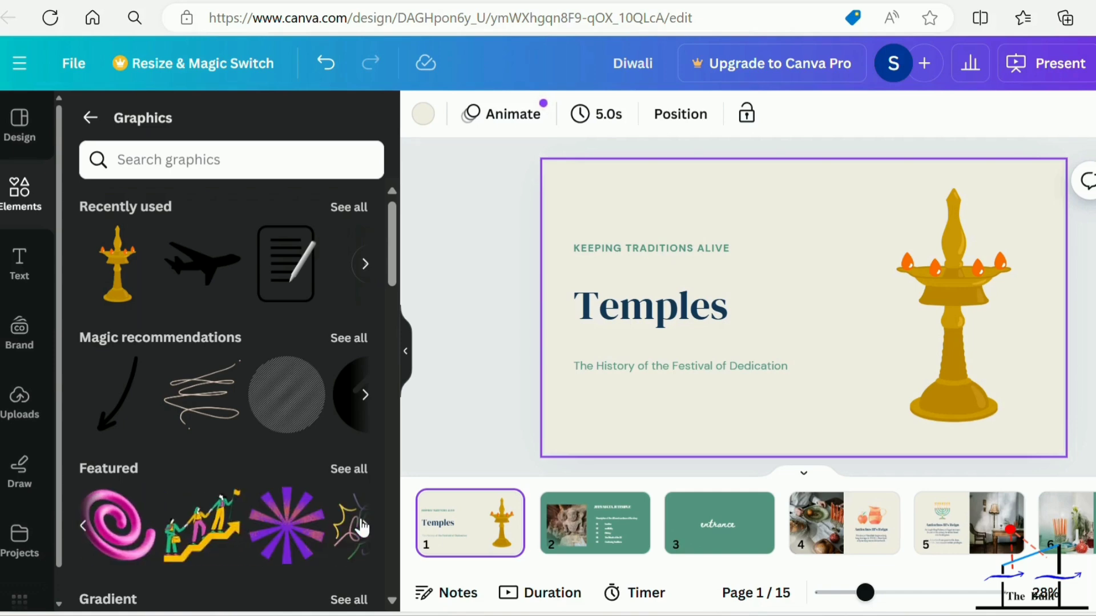
left_click(363, 526)
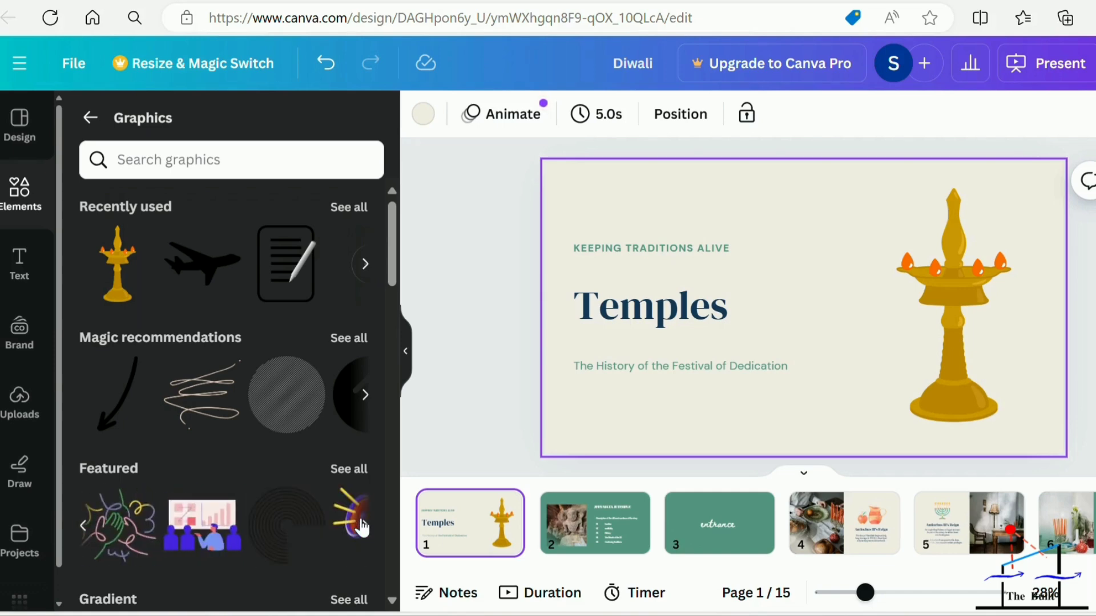
left_click(363, 526)
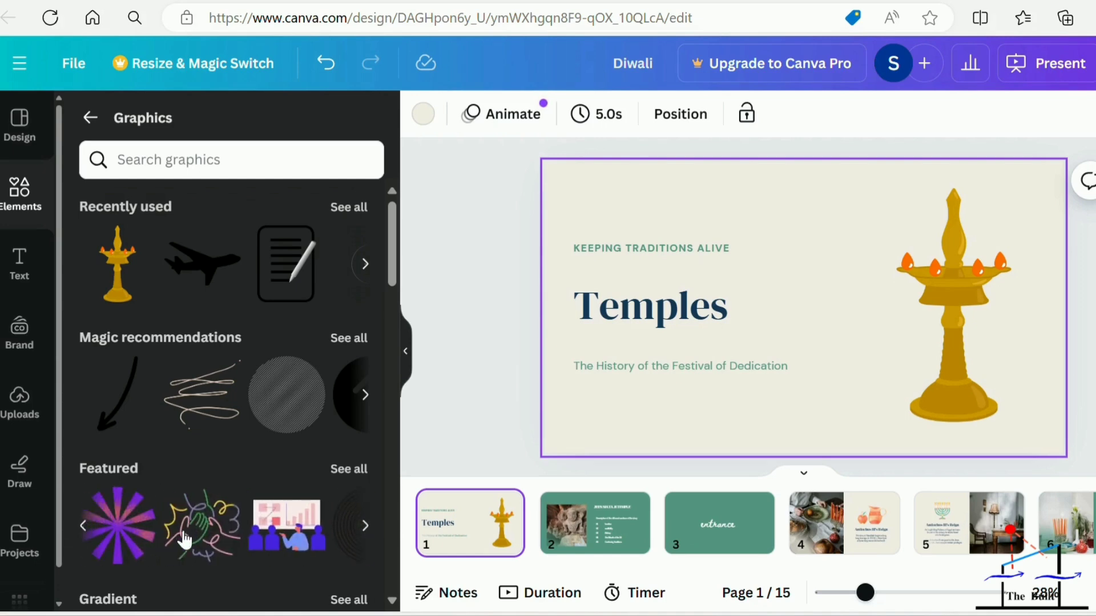
Try the multicoloured hands graphic from the Featured collection in the upper-right corner of page 2, and delete it again.
left_click_drag(205, 522, 611, 515)
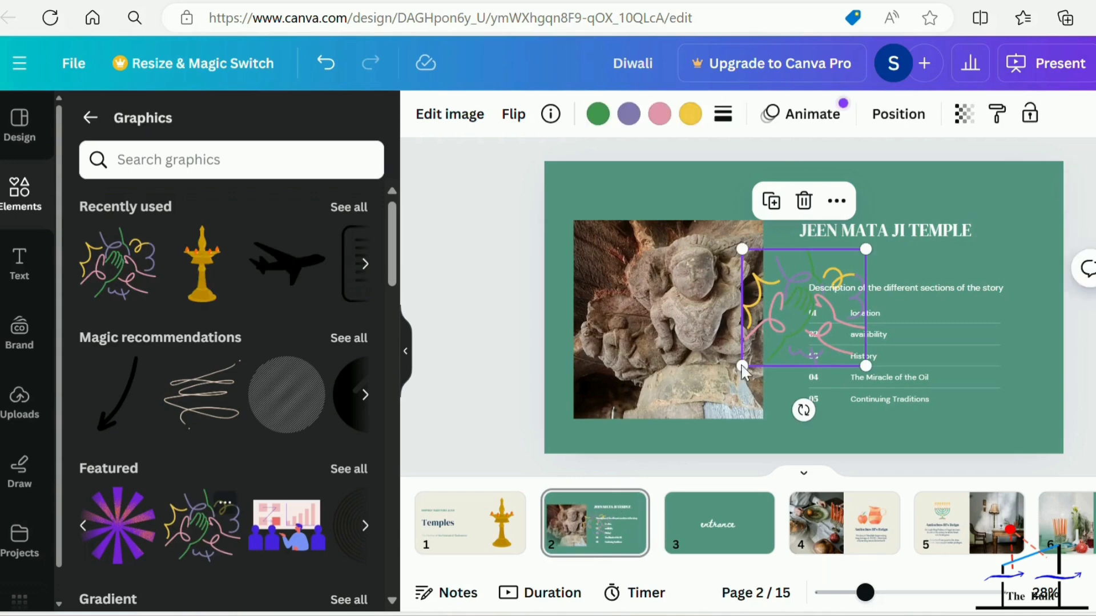
mouse_move(829, 320)
left_mouse_down()
mouse_move(873, 311)
mouse_move(996, 227)
left_mouse_up()
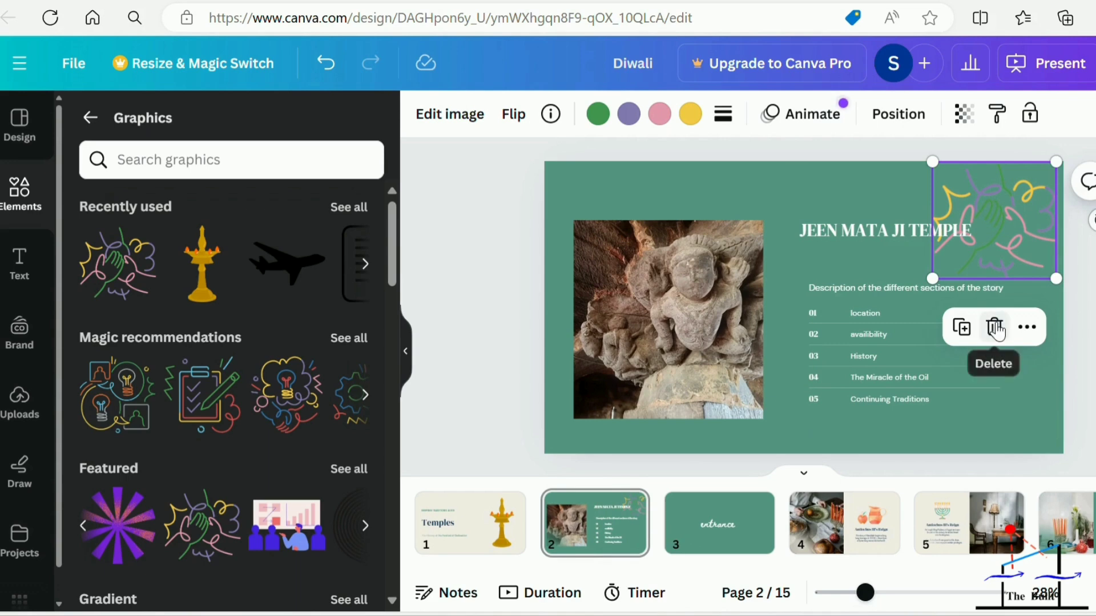
left_click(995, 328)
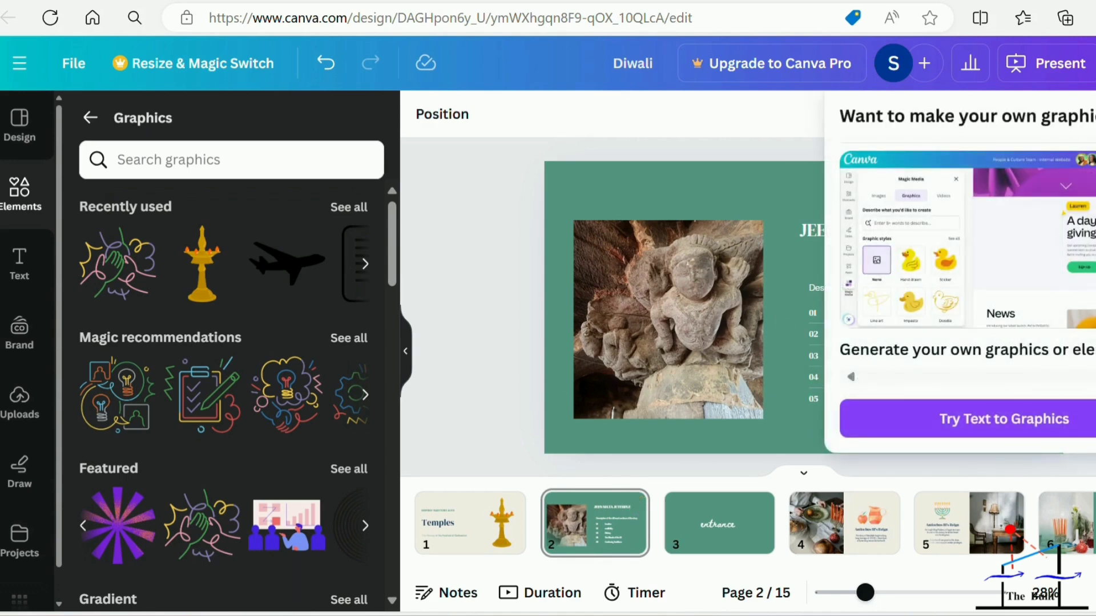
key("Escape")
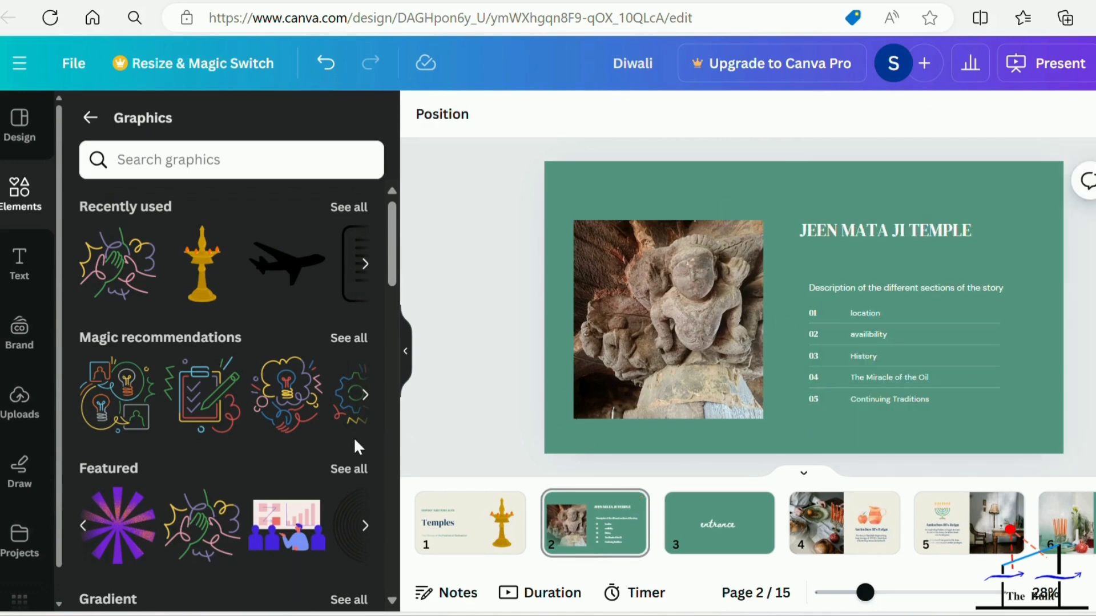
Add the golden lamp from the recently used graphics to page 2, without keeping the multicoloured hands graphic.
left_click(204, 287)
left_click(117, 263)
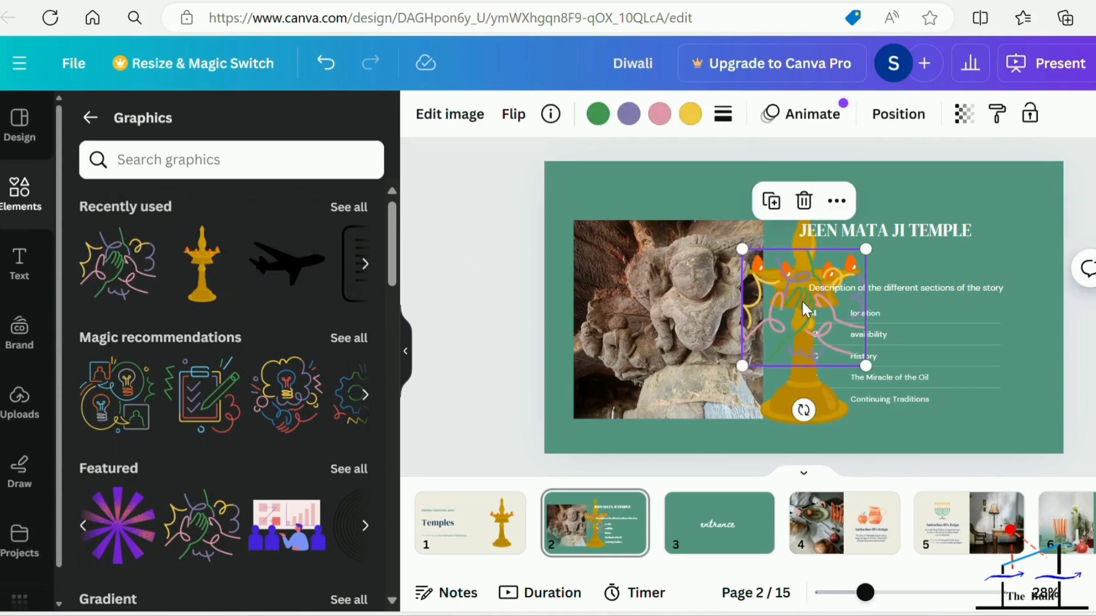
left_click(805, 200)
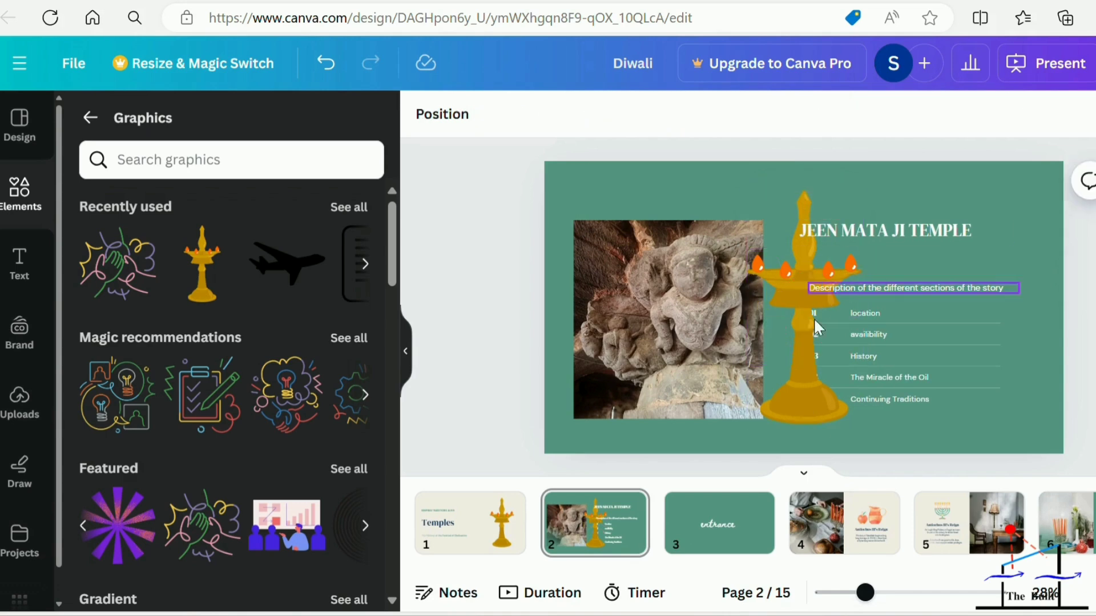
Shrink the golden lamp on page 2 and place it in the slide's lower-right corner, beside the list.
left_click(844, 395)
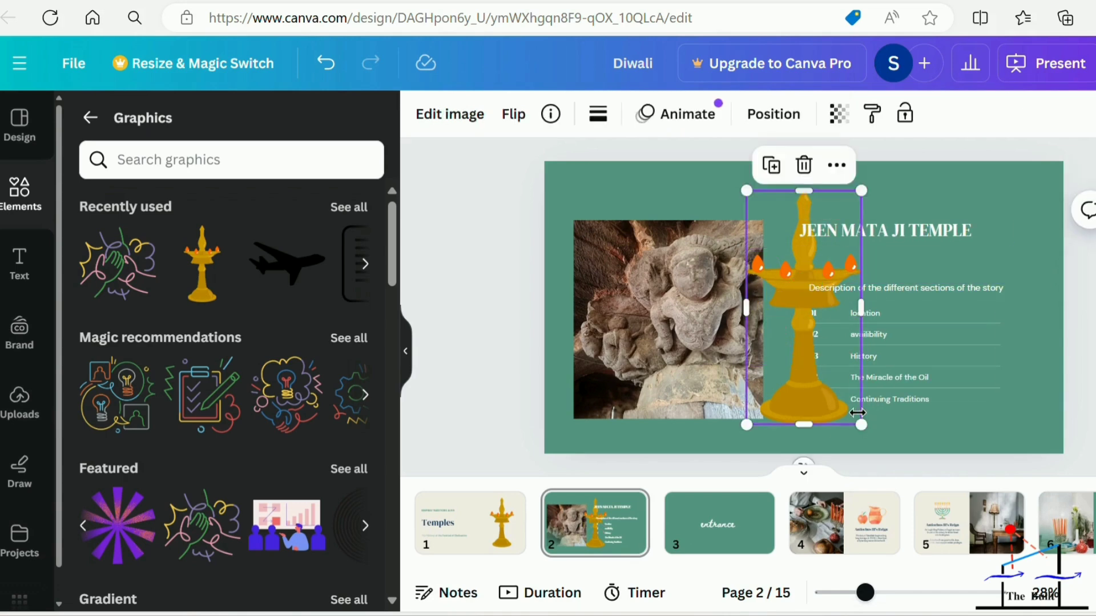
left_click_drag(844, 403, 798, 310)
left_click_drag(776, 262, 1017, 378)
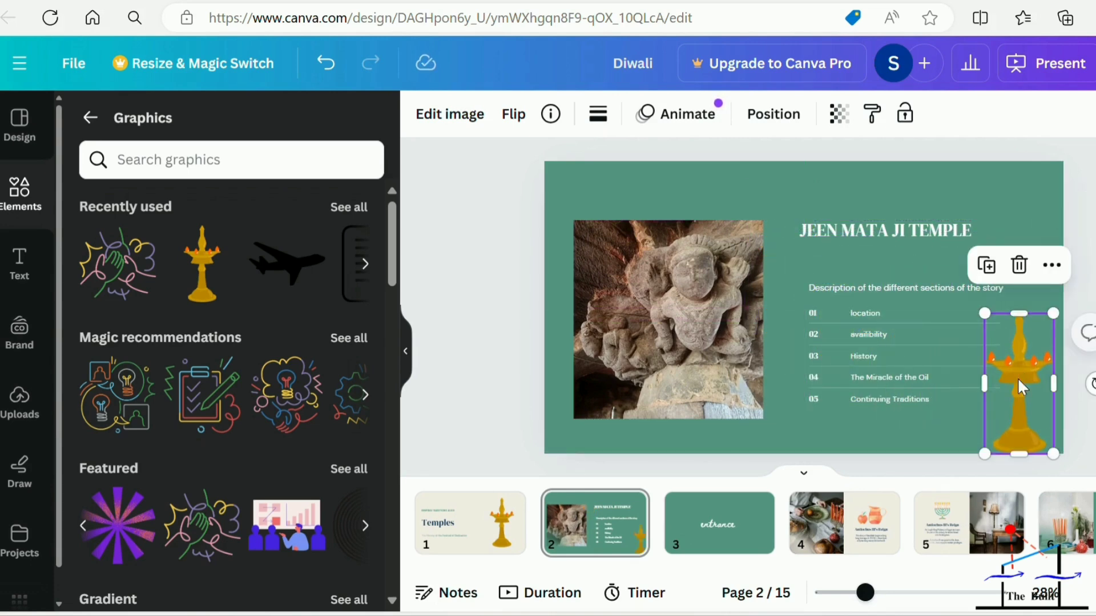
left_click(1094, 222)
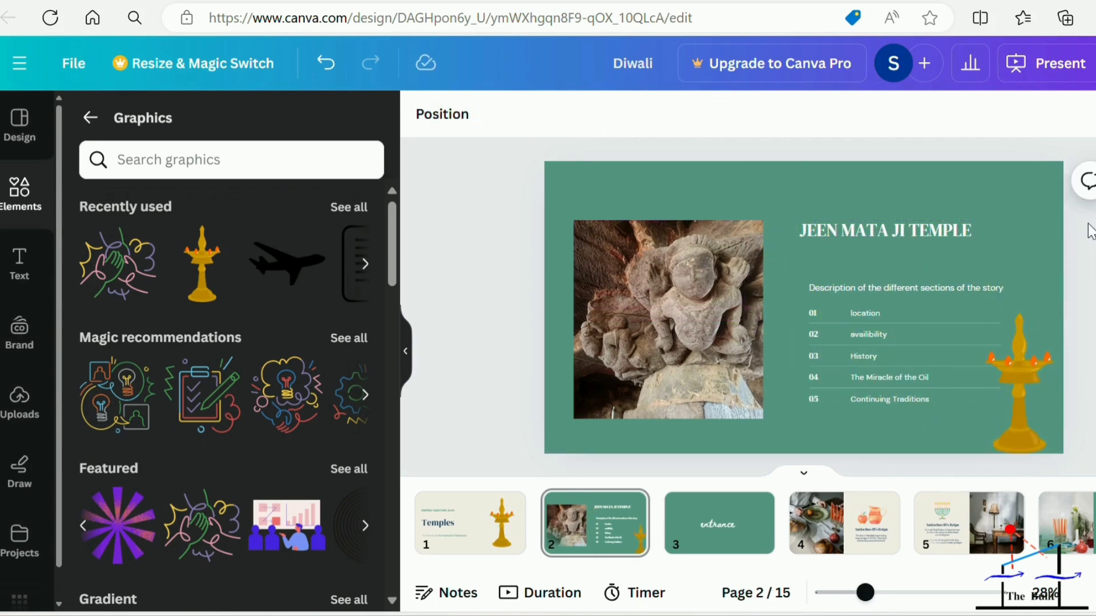
Tilt the golden lamp on page 2 slightly, and rotate it back upright.
left_click(1030, 327)
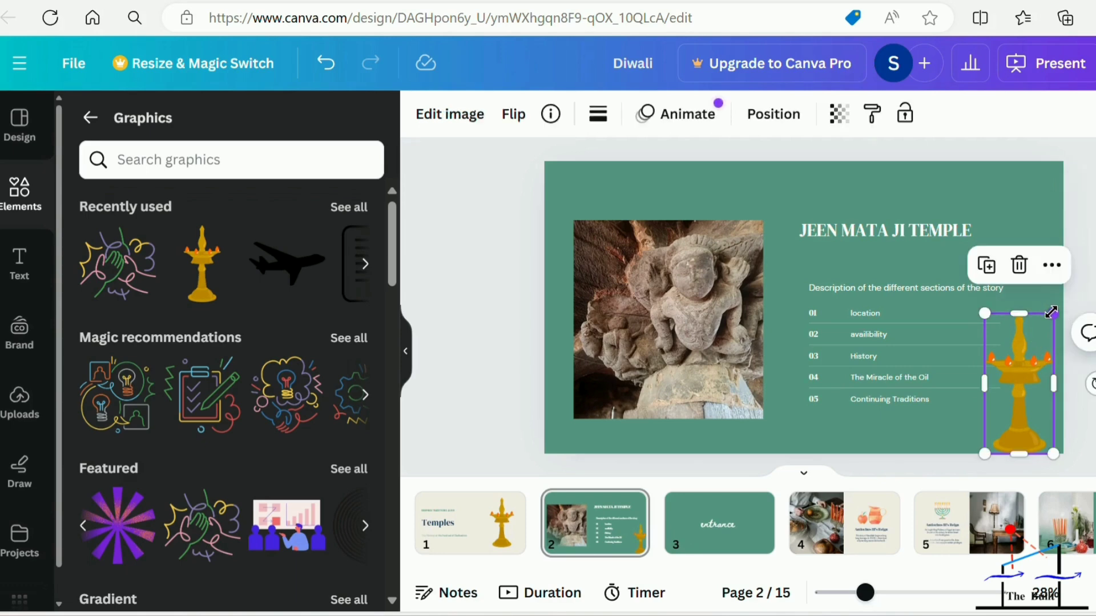
mouse_move(1052, 313)
left_mouse_down()
mouse_move(1045, 326)
mouse_move(1055, 313)
left_mouse_up()
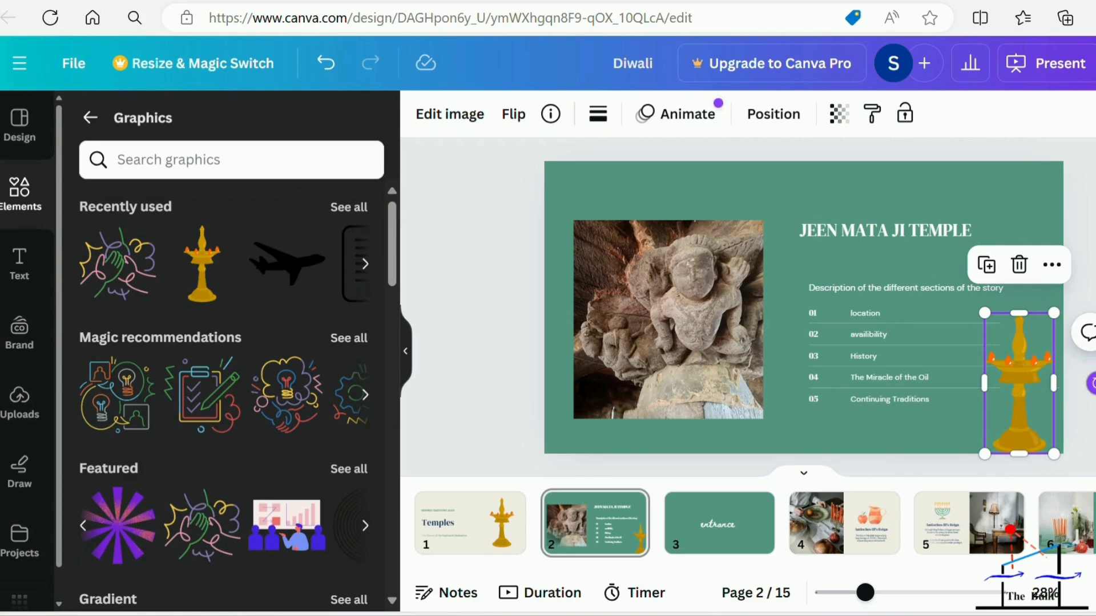
left_click_drag(1018, 472, 1084, 384)
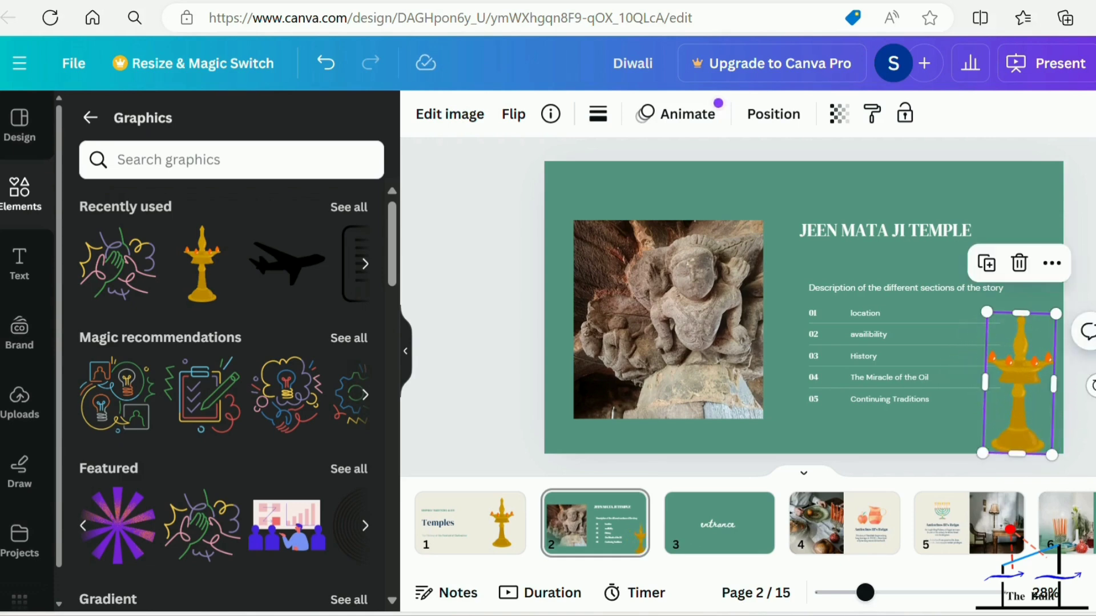
left_click(1084, 285)
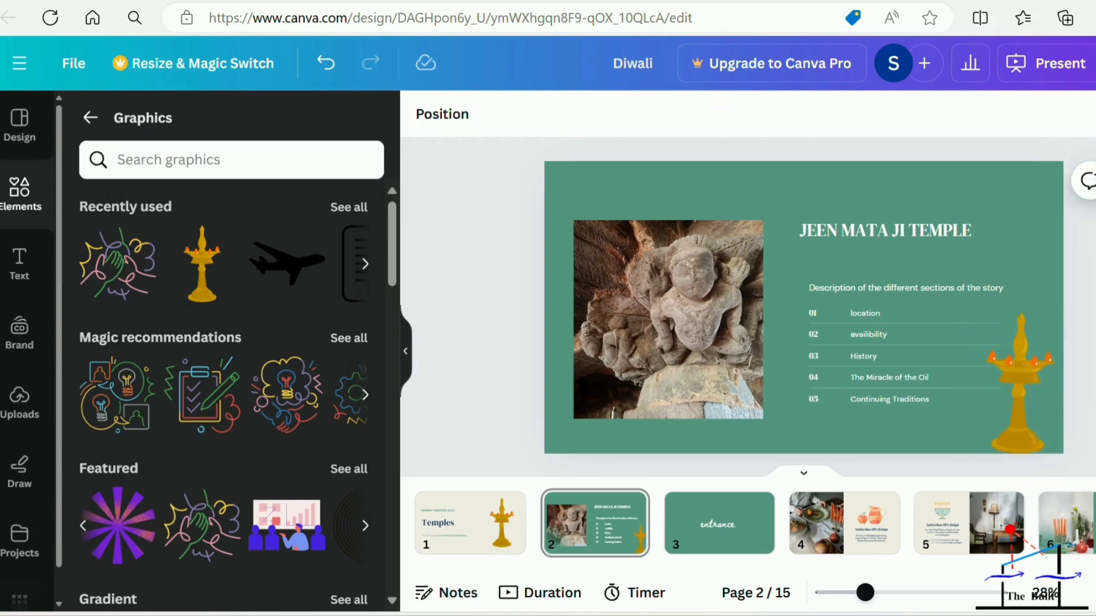
left_click(1039, 384)
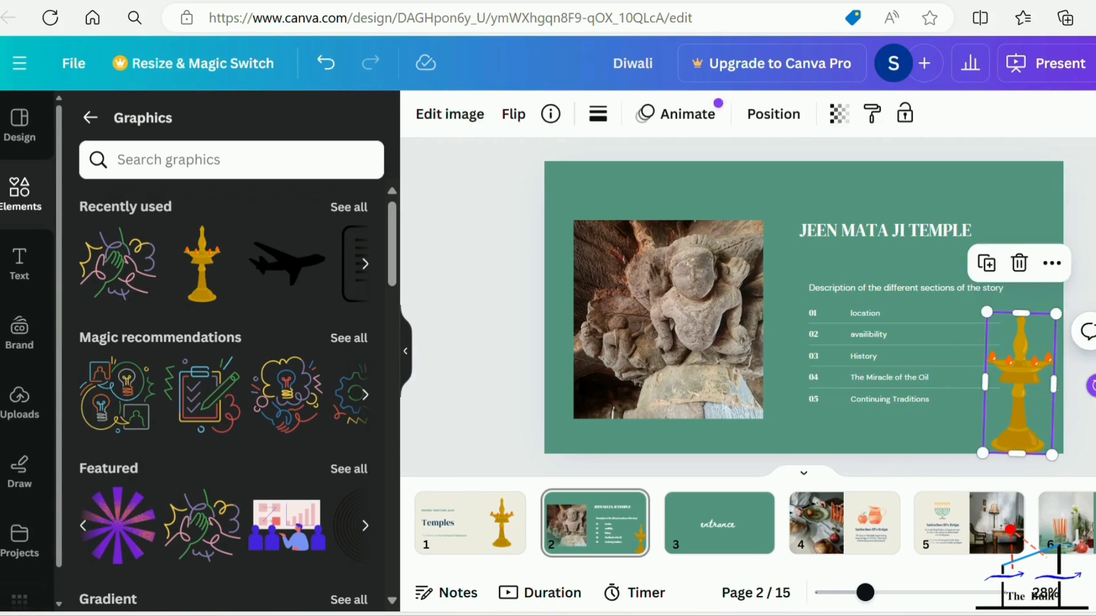
left_click_drag(1092, 385, 1094, 383)
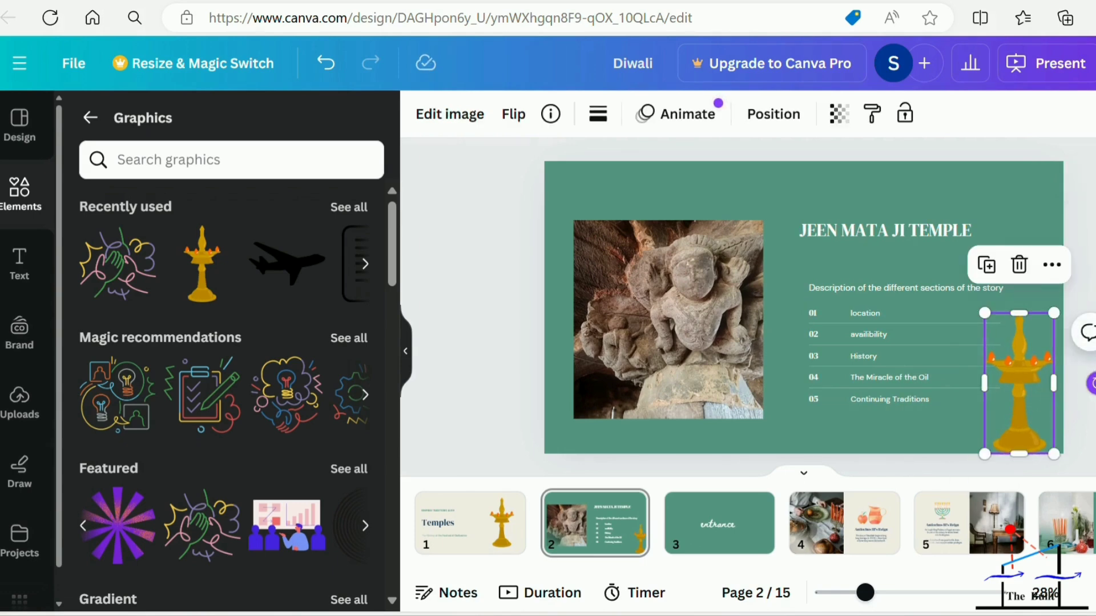
left_click(1090, 413)
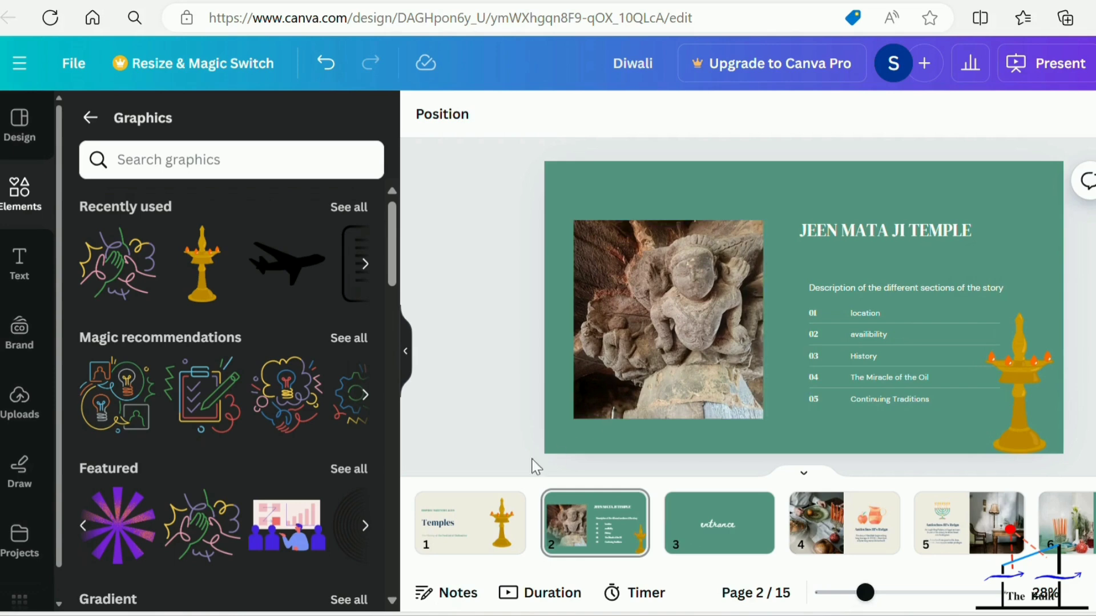
Add a Slide transition between page 1 and page 2.
left_click(479, 516)
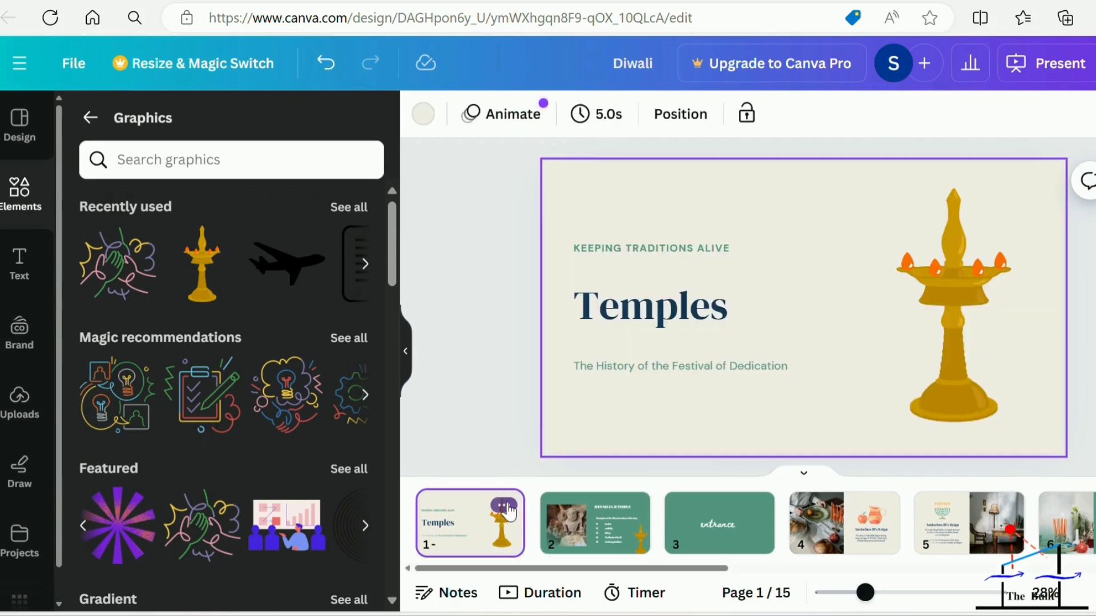
left_click(503, 506)
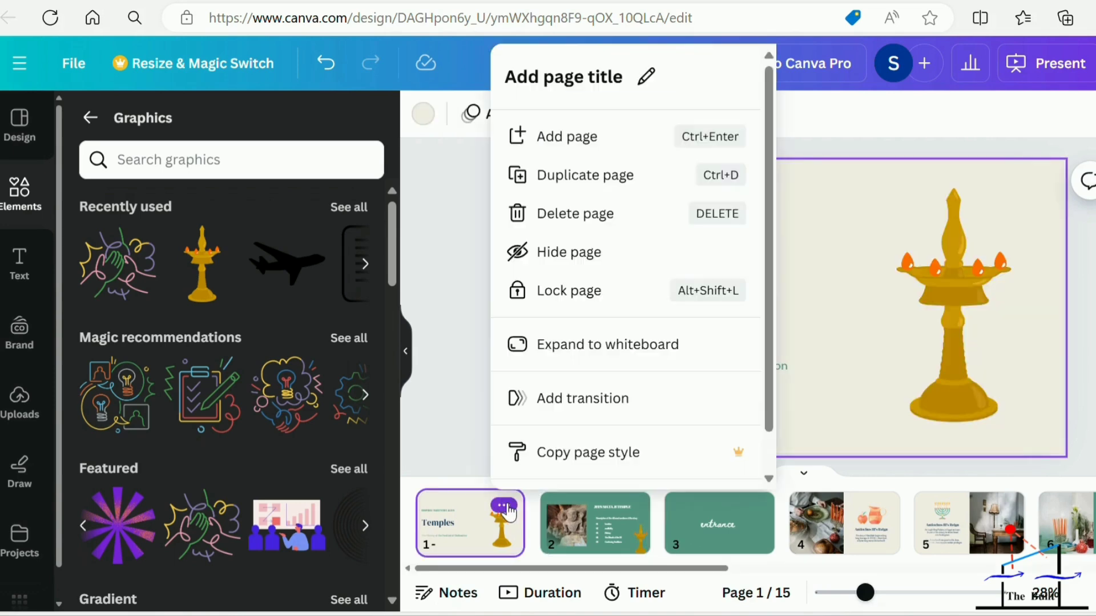
left_click(558, 401)
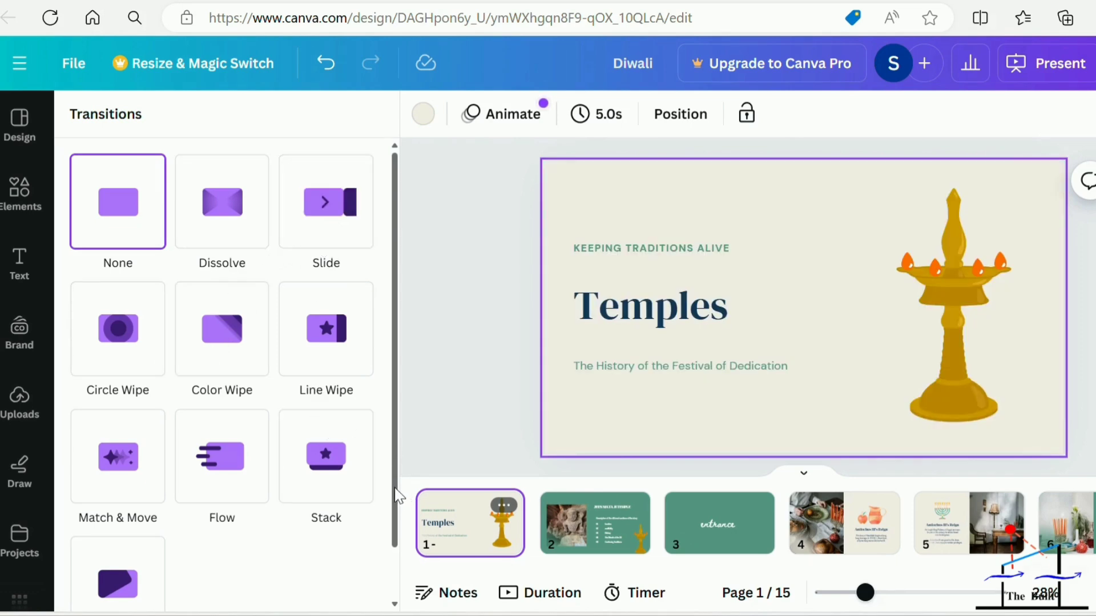
left_click_drag(395, 496, 395, 568)
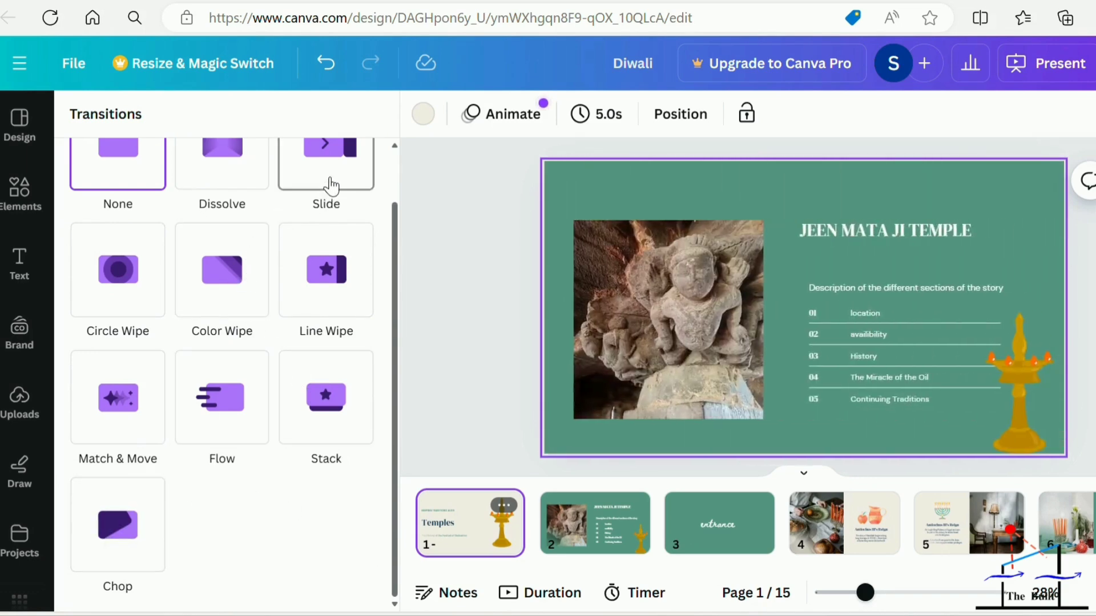
left_click(331, 186)
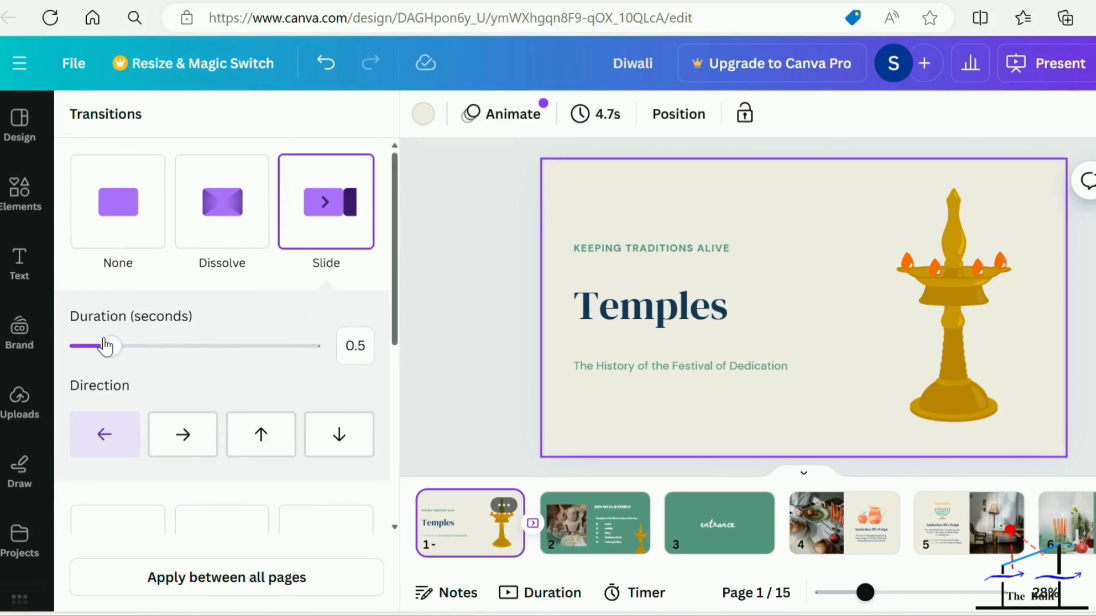
Set the Slide transition to 0.4 seconds with an upward direction and apply it between all pages.
mouse_move(106, 361)
left_mouse_down()
mouse_move(131, 362)
mouse_move(100, 361)
left_mouse_up()
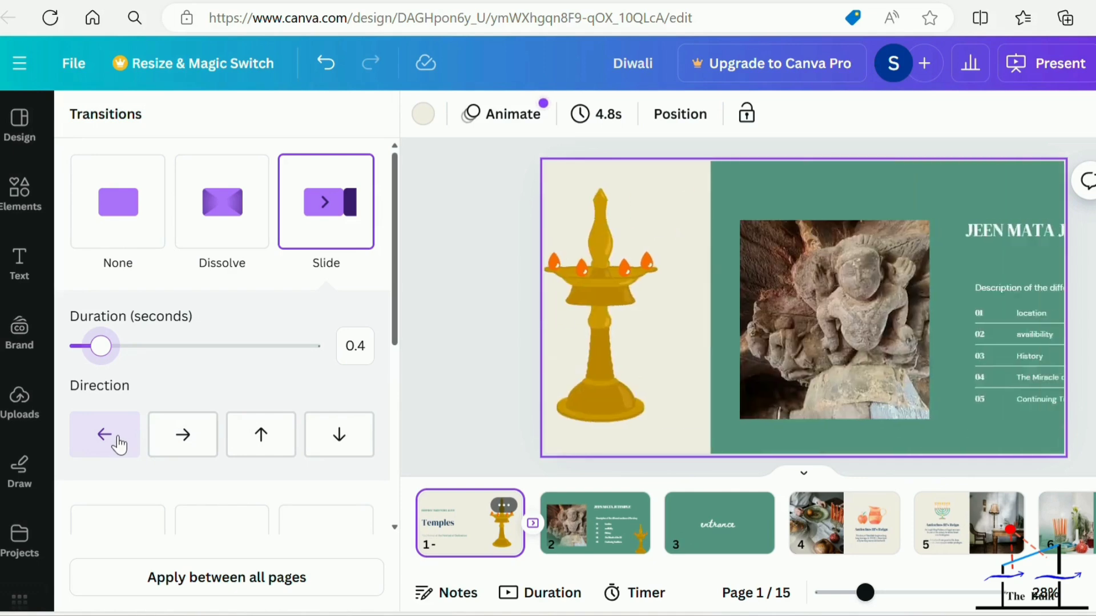
left_click(260, 443)
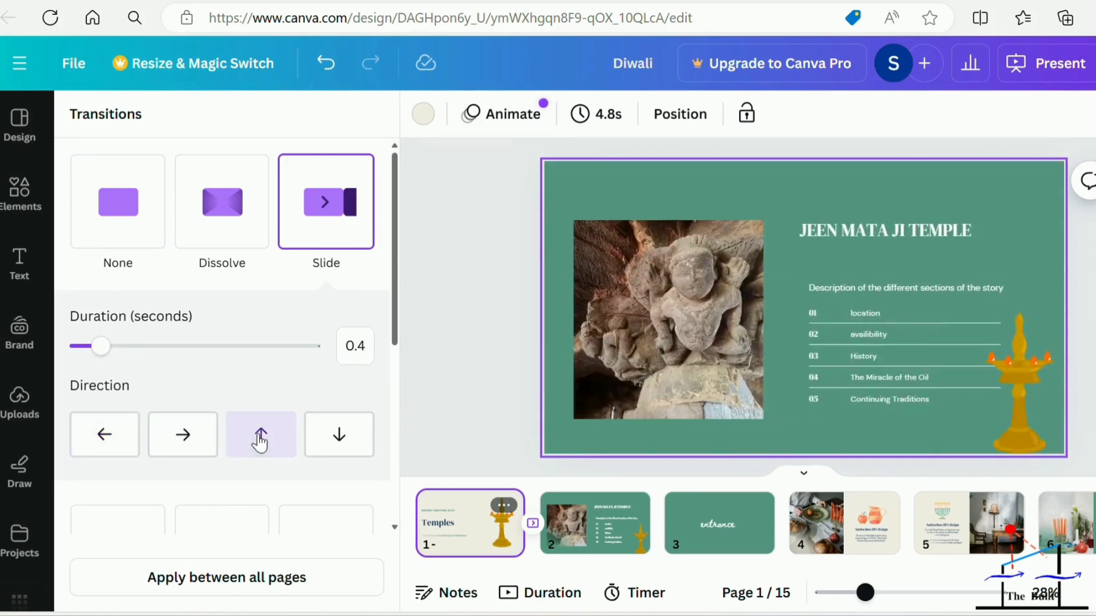
left_click(242, 579)
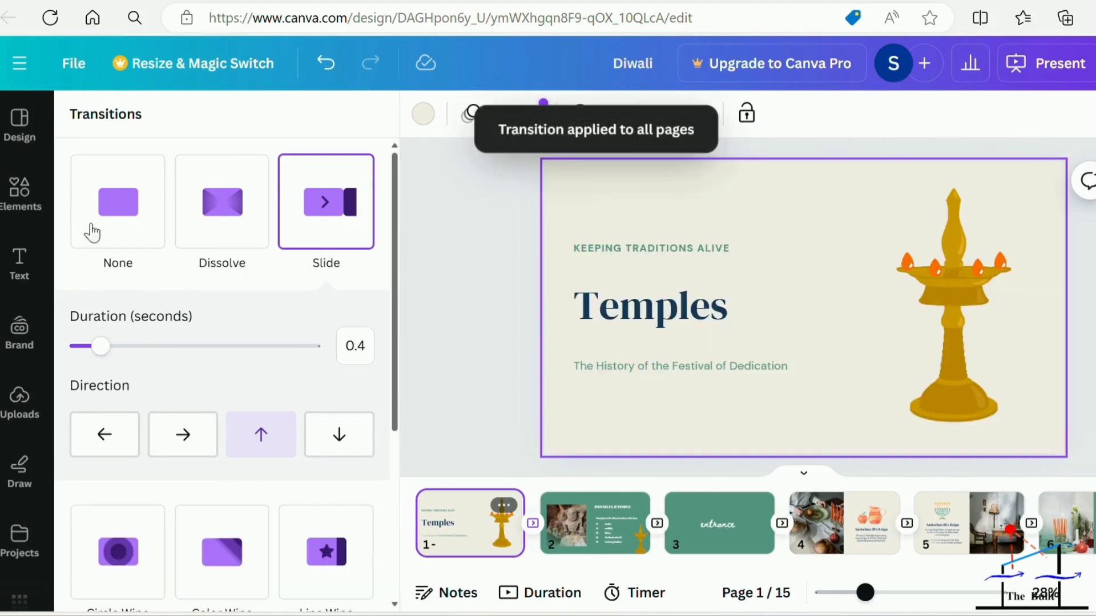
left_click(459, 366)
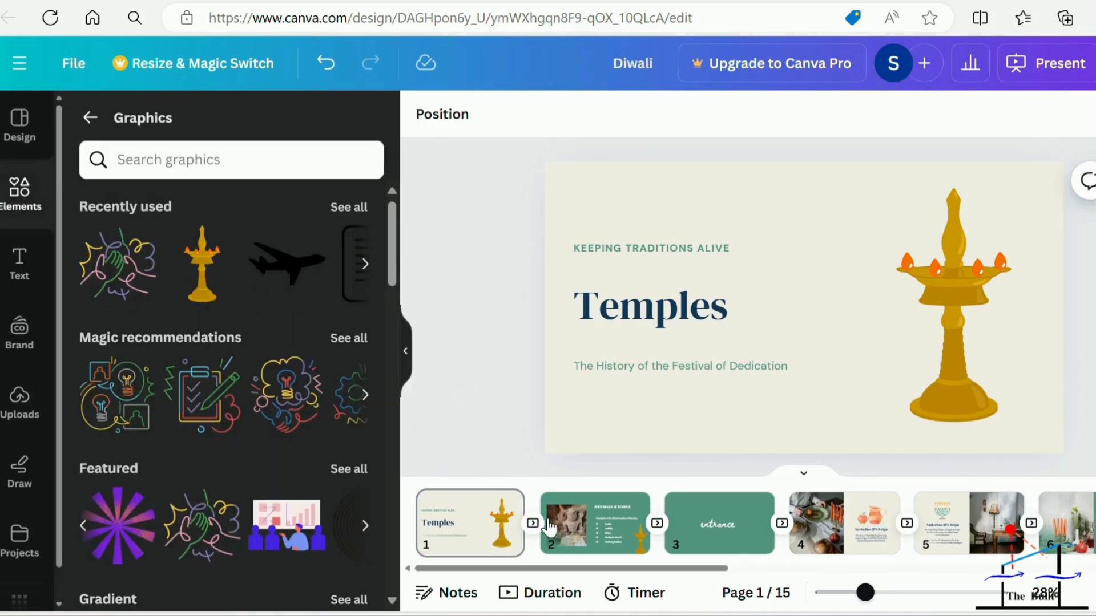
Add a new page between page 2 and the "entrance" page, and delete its green background.
mouse_move(664, 507)
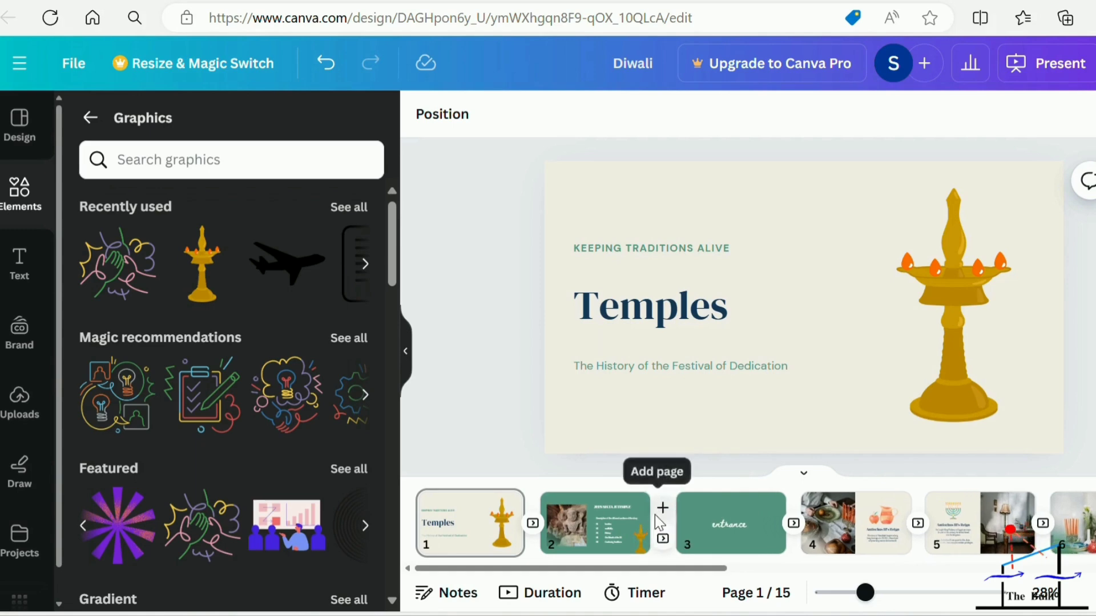
left_click(666, 510)
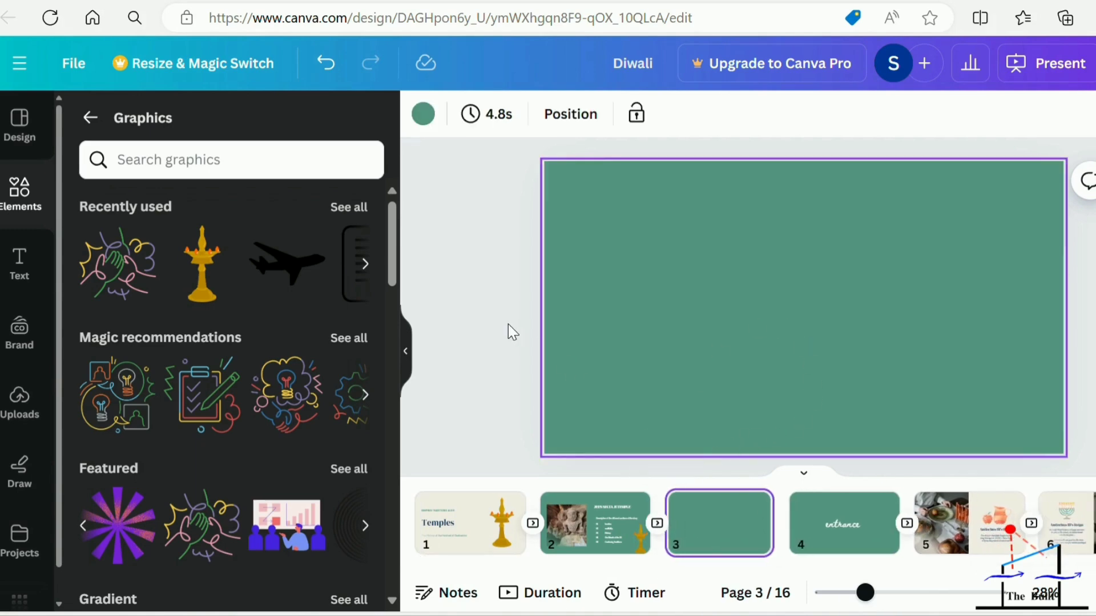
left_click(625, 257)
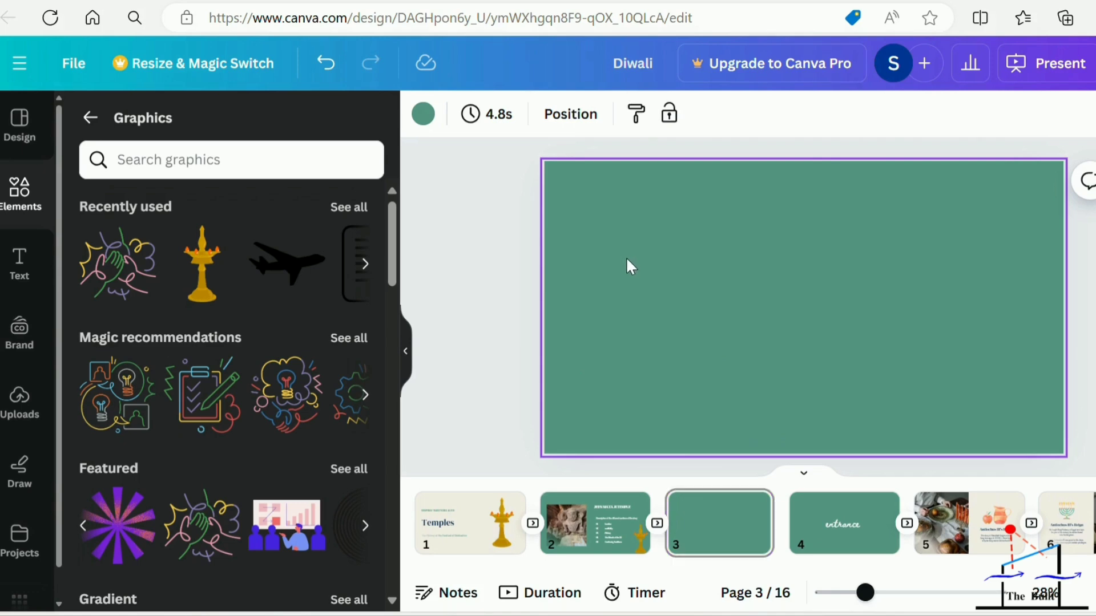
right_click(626, 257)
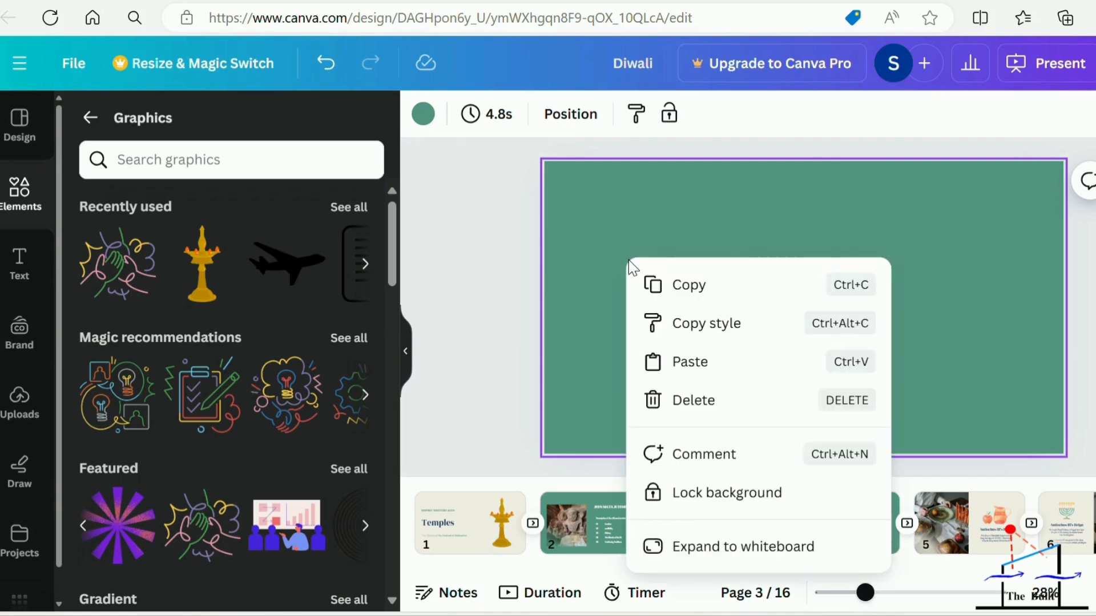
left_click(690, 404)
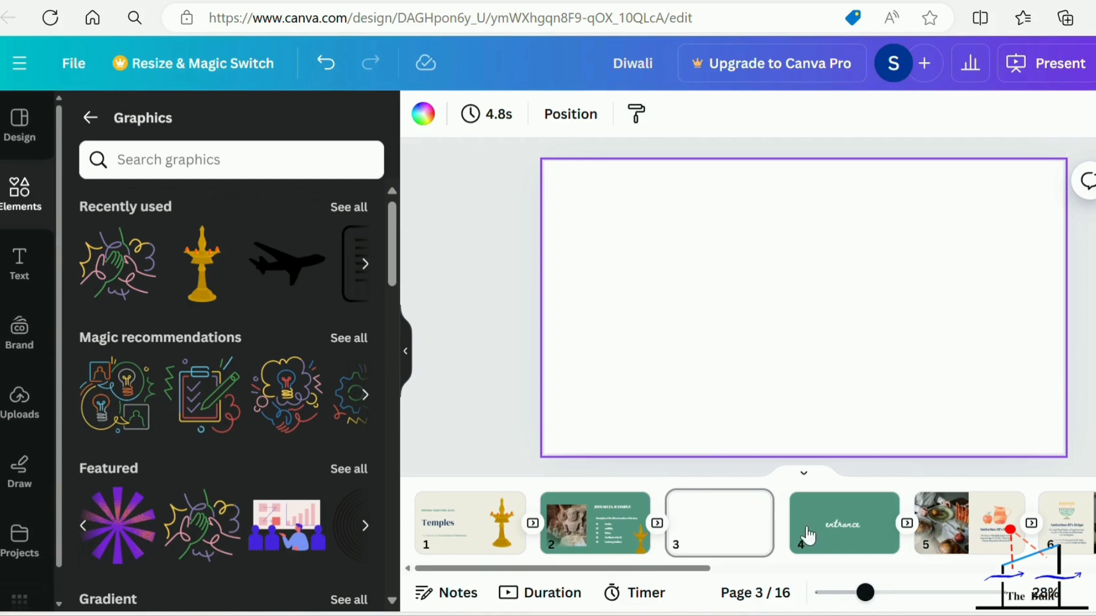
Delete the blank page 3 from the presentation.
mouse_move(761, 521)
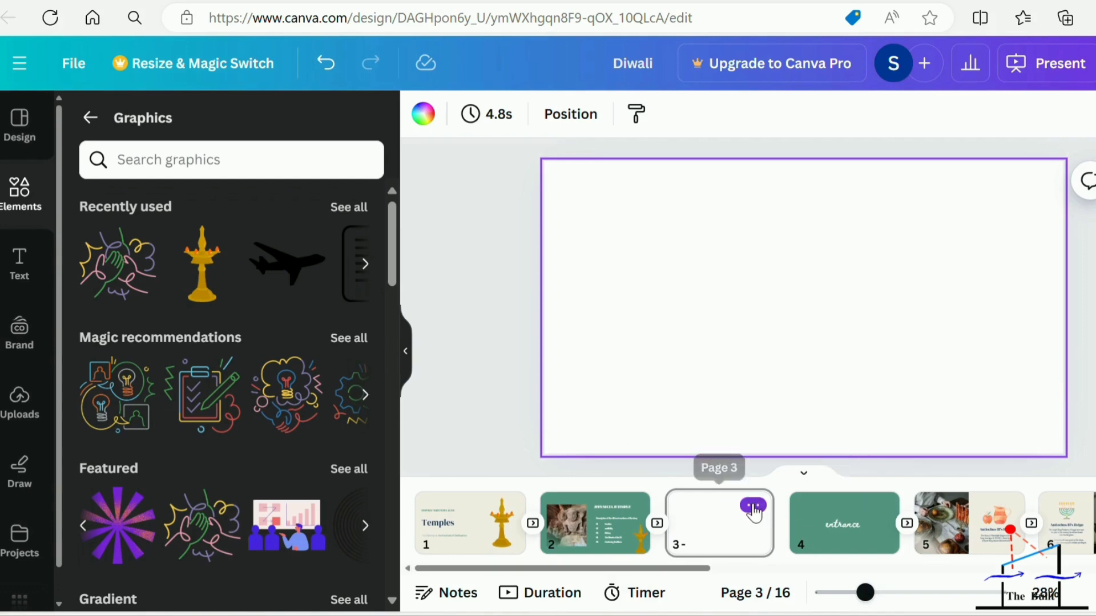
left_click(754, 508)
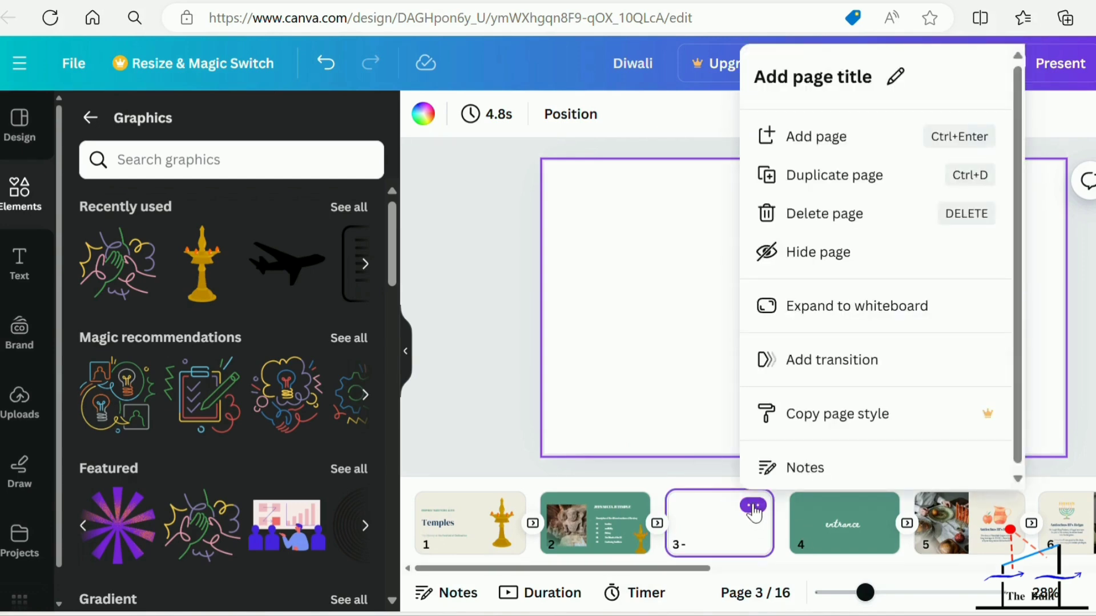
left_click(822, 214)
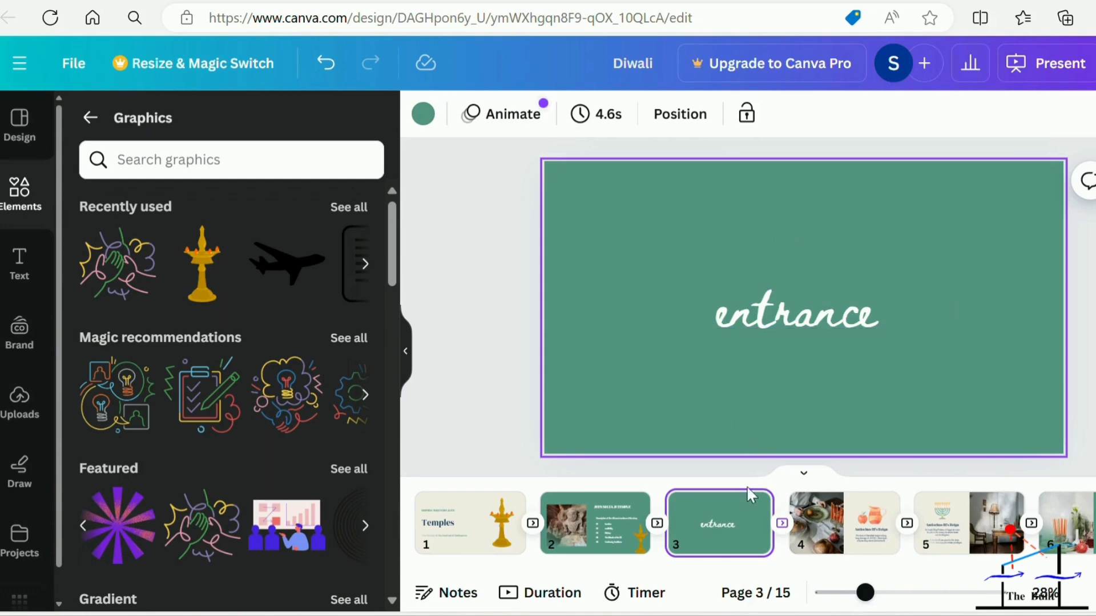
Try several photo colours, including gold, orange, #9f8a7a, #c4b8ab and #735b4c, as the background of the "entrance" page.
left_click(423, 114)
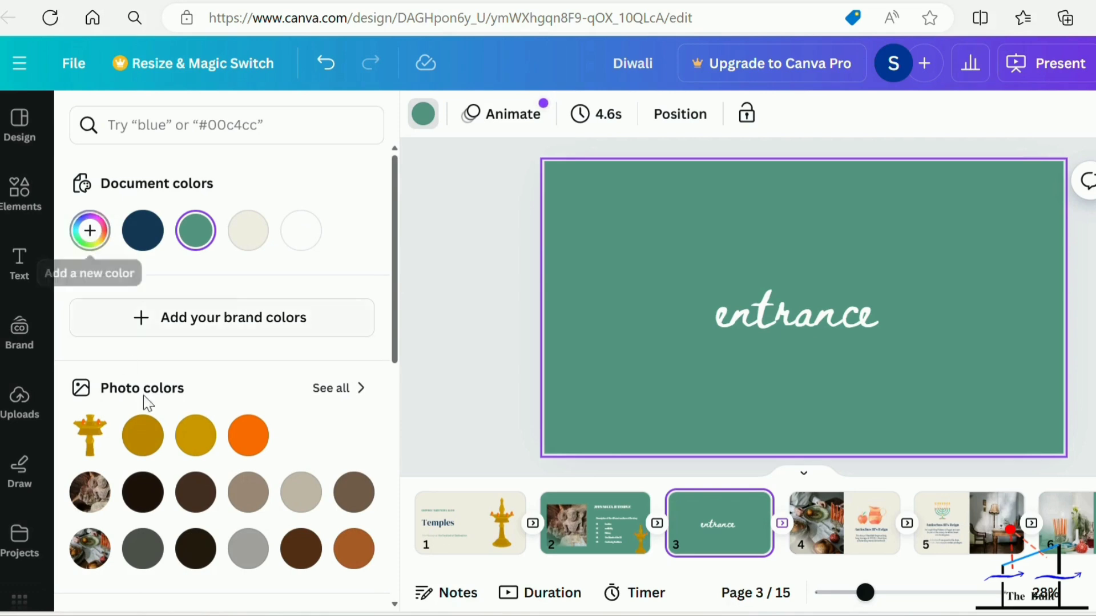
left_click(144, 451)
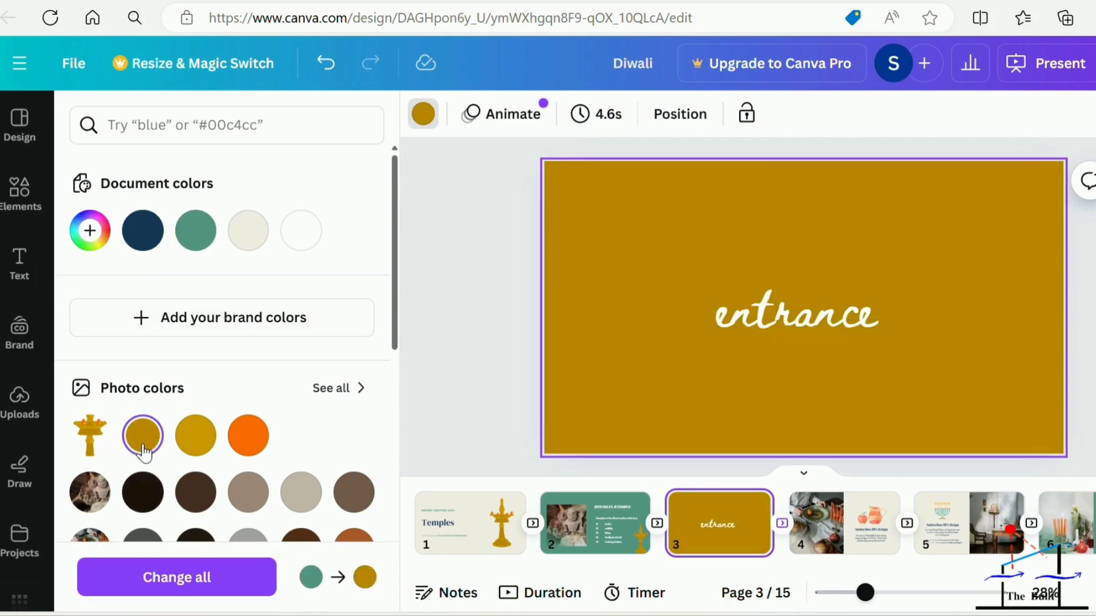
left_click(249, 438)
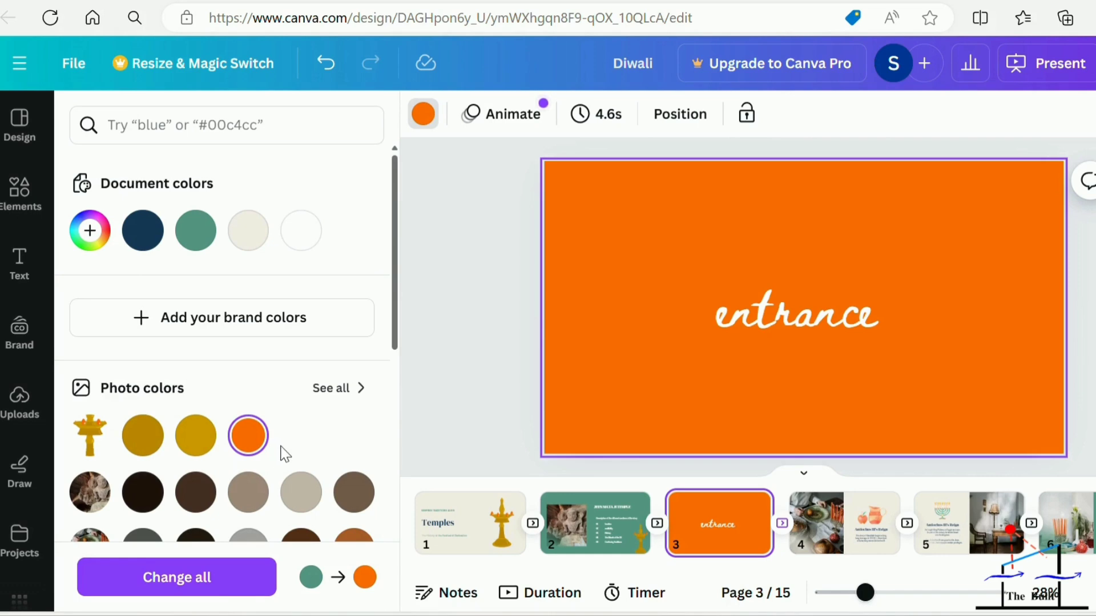
scroll(285, 455, "down", 2)
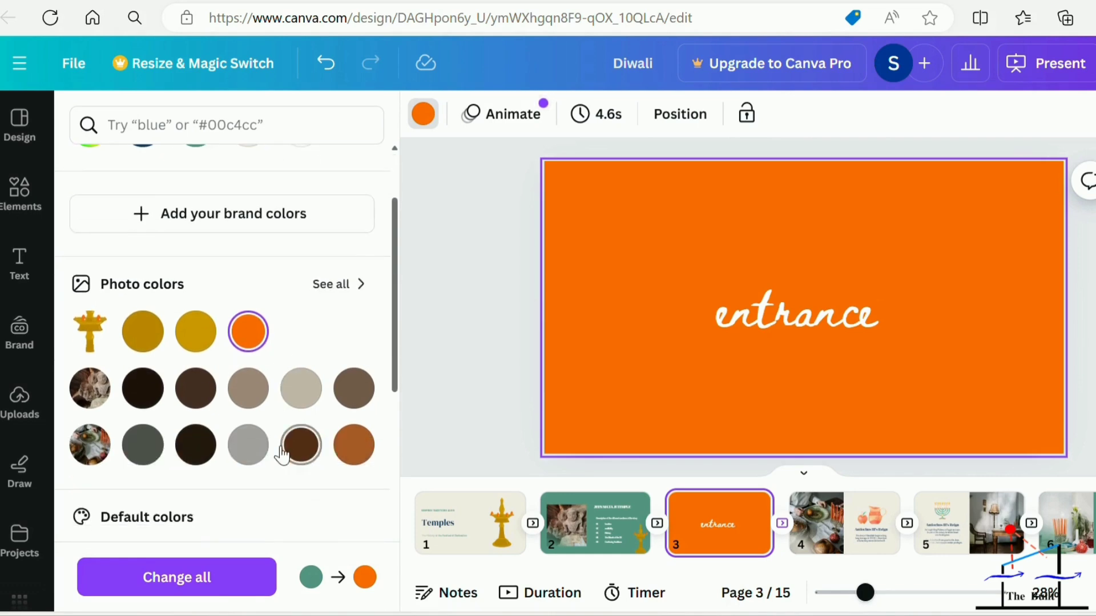
left_click(250, 392)
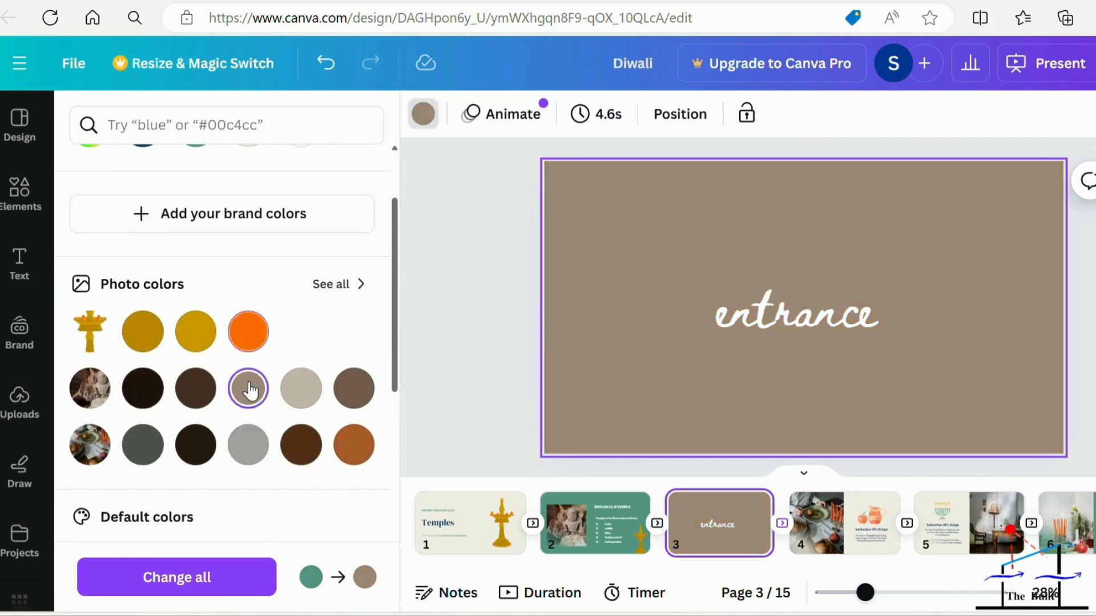
left_click(292, 392)
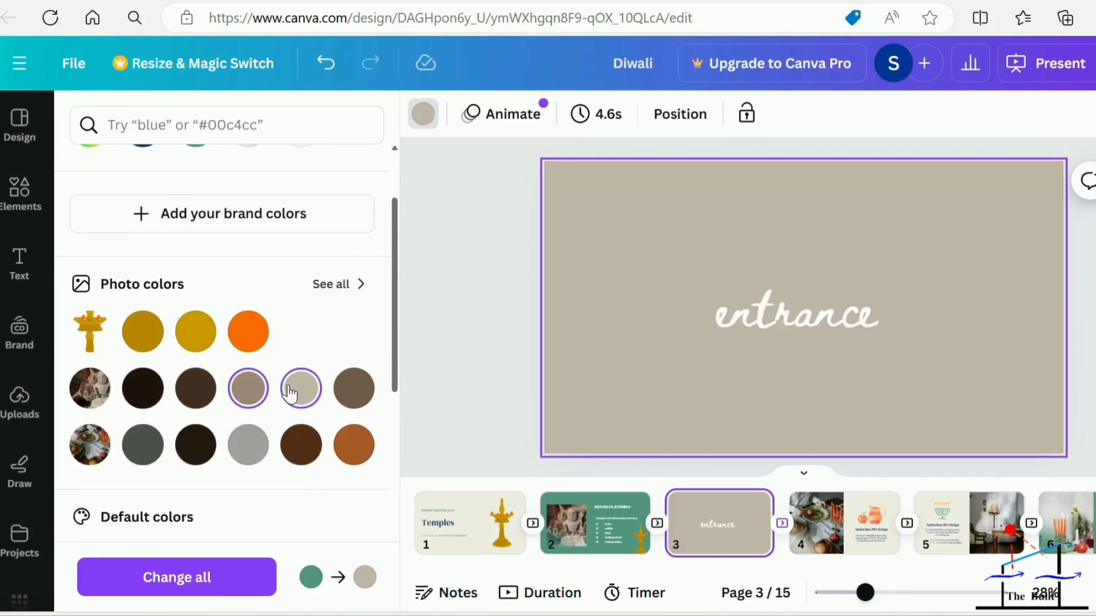
left_click(360, 394)
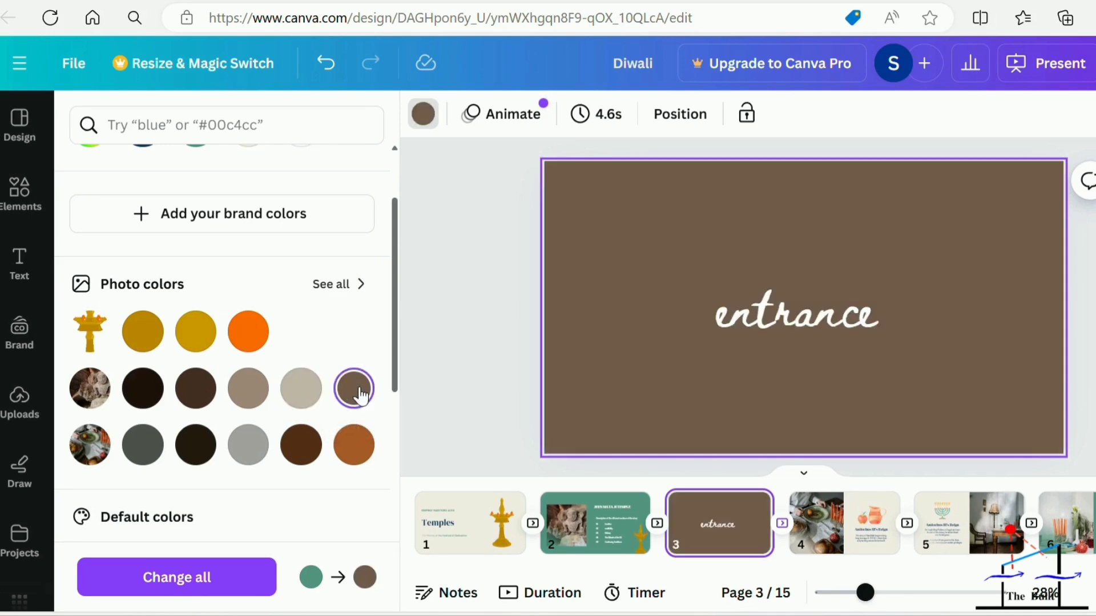
left_click(262, 445)
Set the "entrance" page's background to #9f8a7a, replace the green with it across all pages, and check pages 2 and 1.
left_click(250, 393)
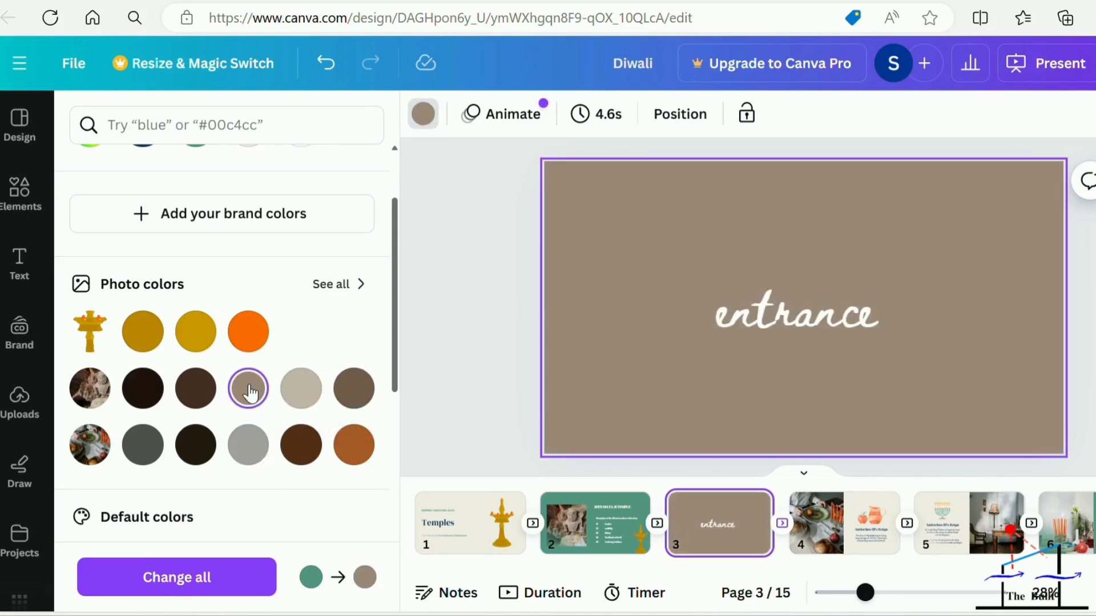
left_click(212, 578)
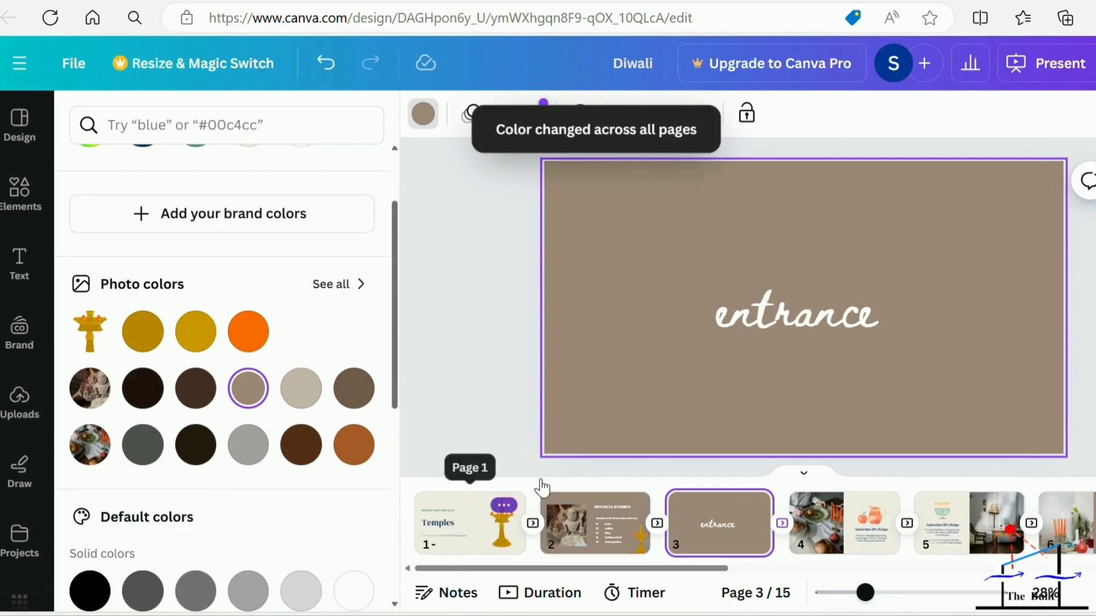
left_click(581, 534)
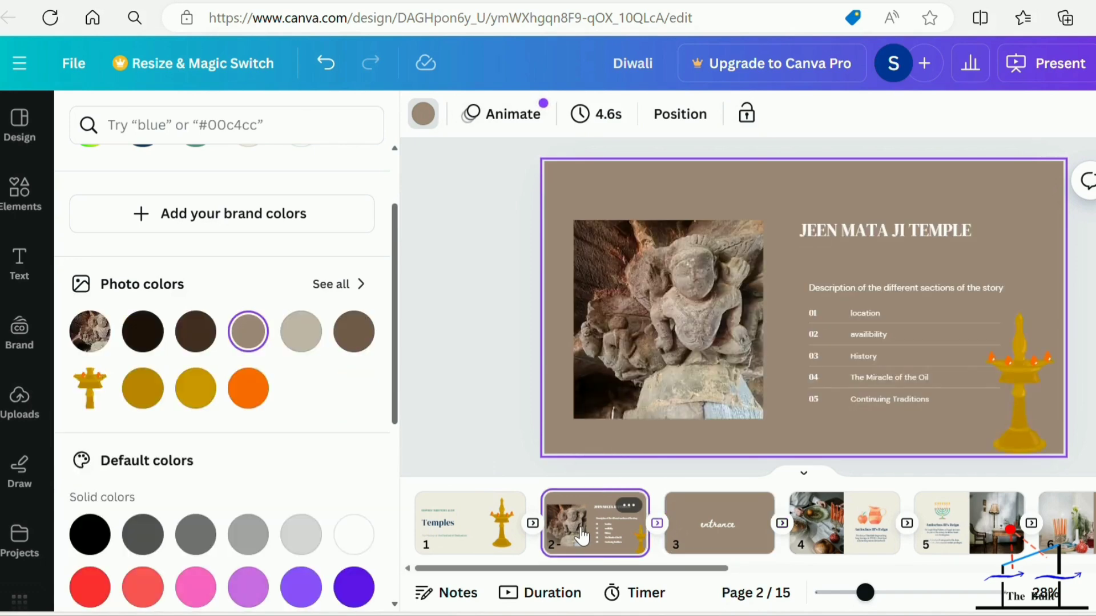
left_click(1033, 436)
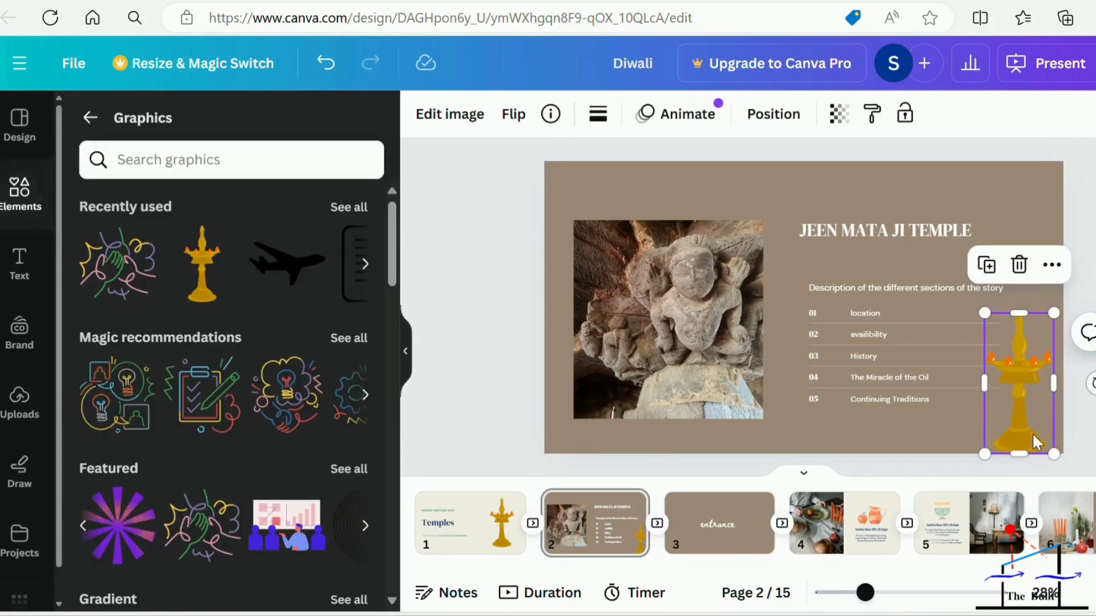
left_click(495, 431)
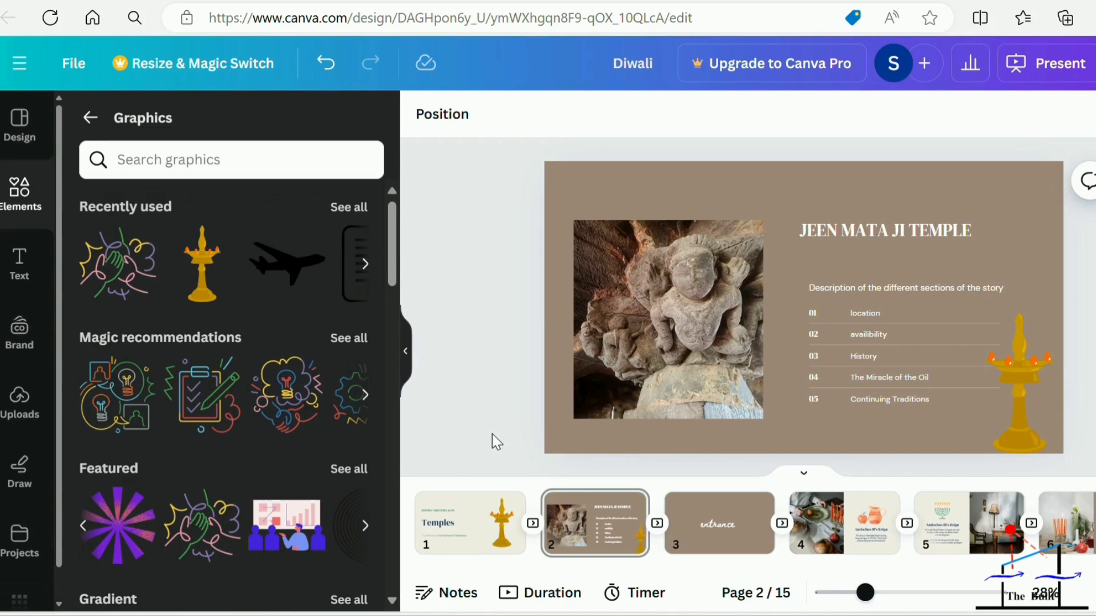
left_click(478, 530)
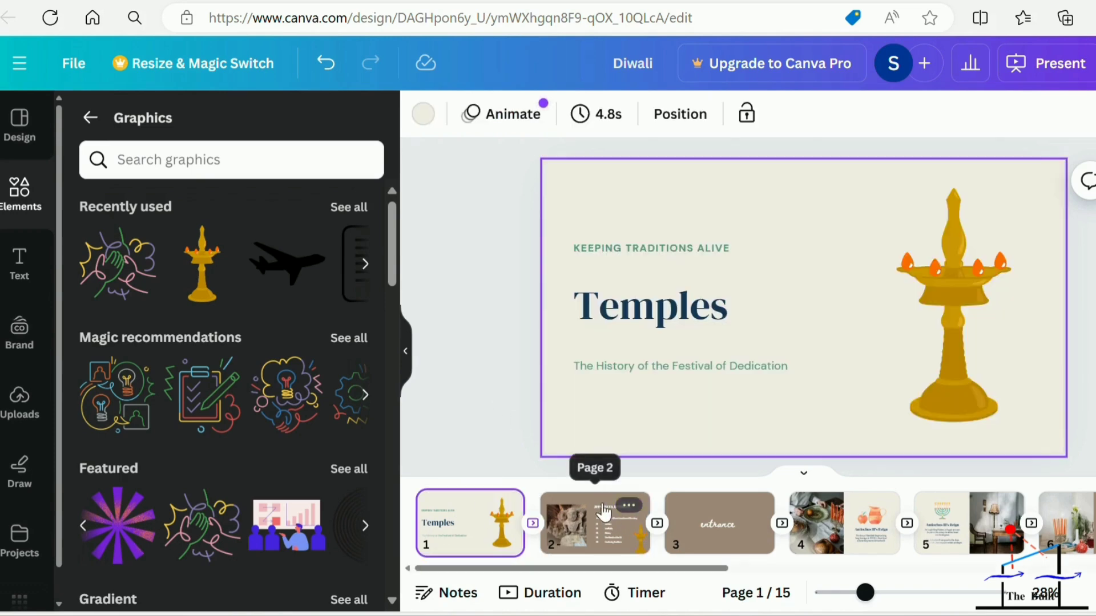
Open the page animations for page 2 and browse the Combinations and Basic styles.
left_click(509, 340)
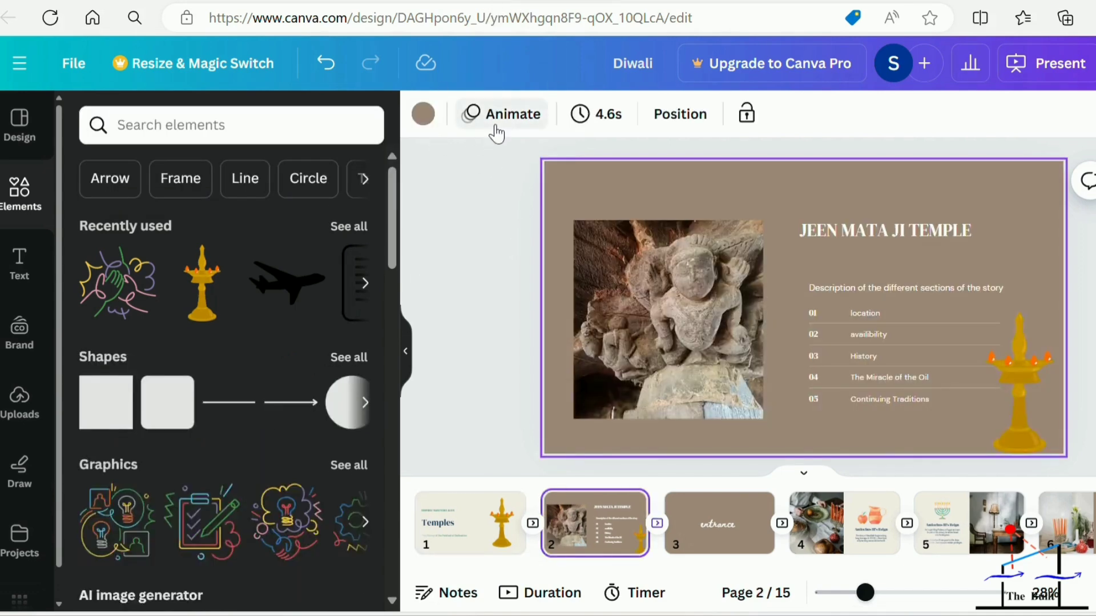
left_click(495, 121)
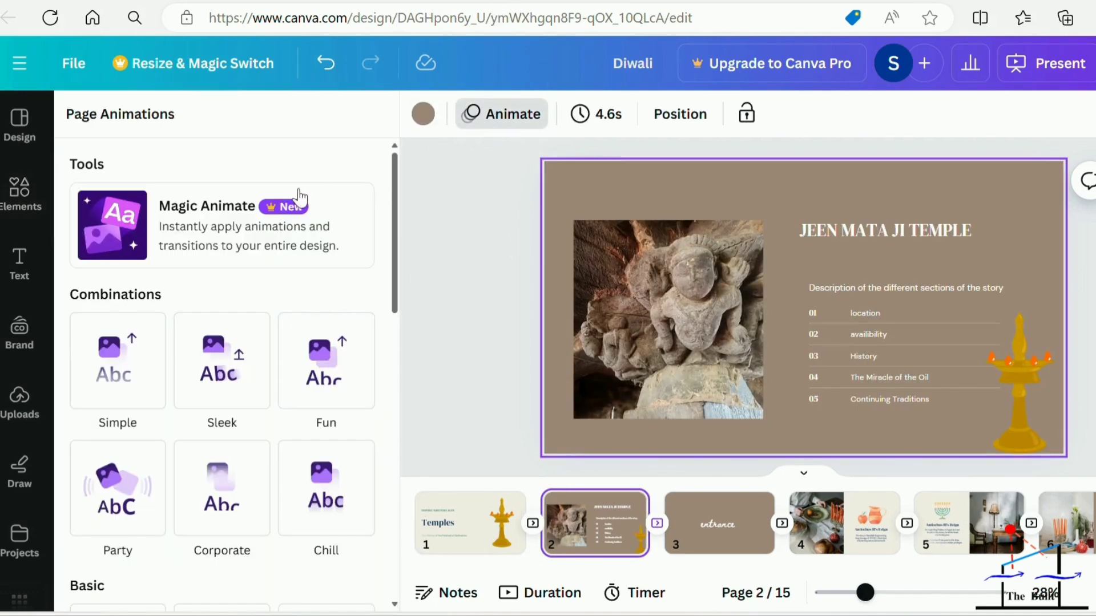
mouse_move(394, 199)
left_mouse_down()
mouse_move(391, 233)
mouse_move(388, 206)
left_mouse_up()
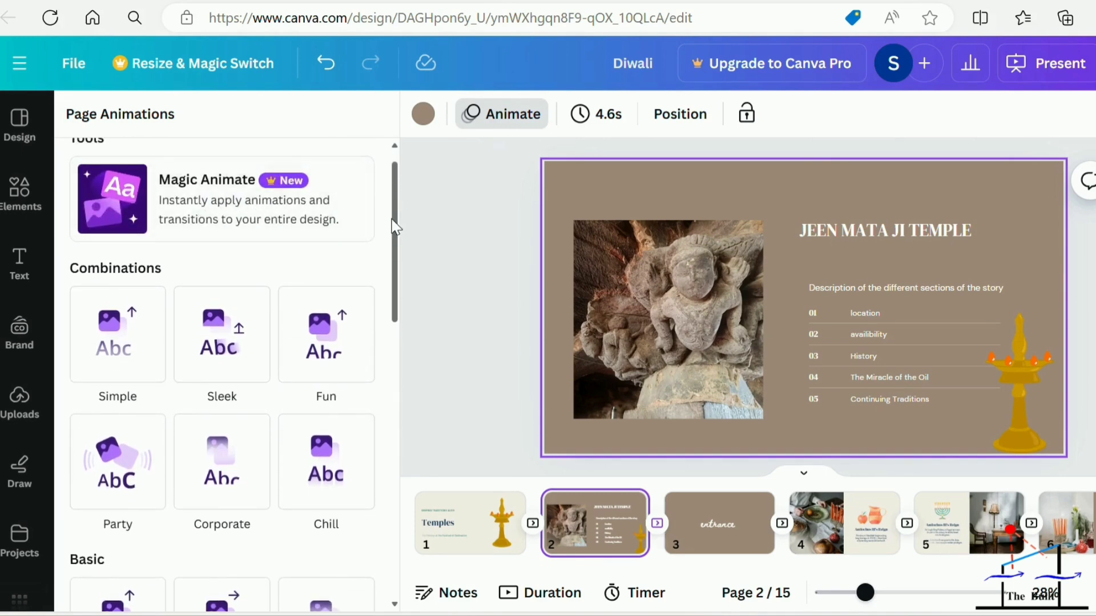
scroll(394, 229, "down", 2)
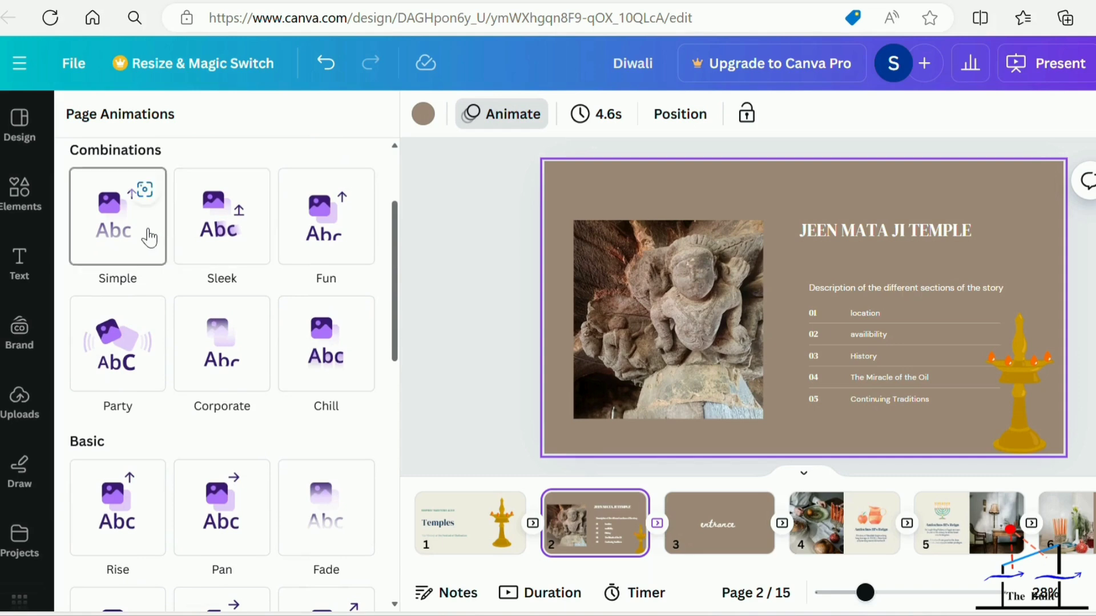
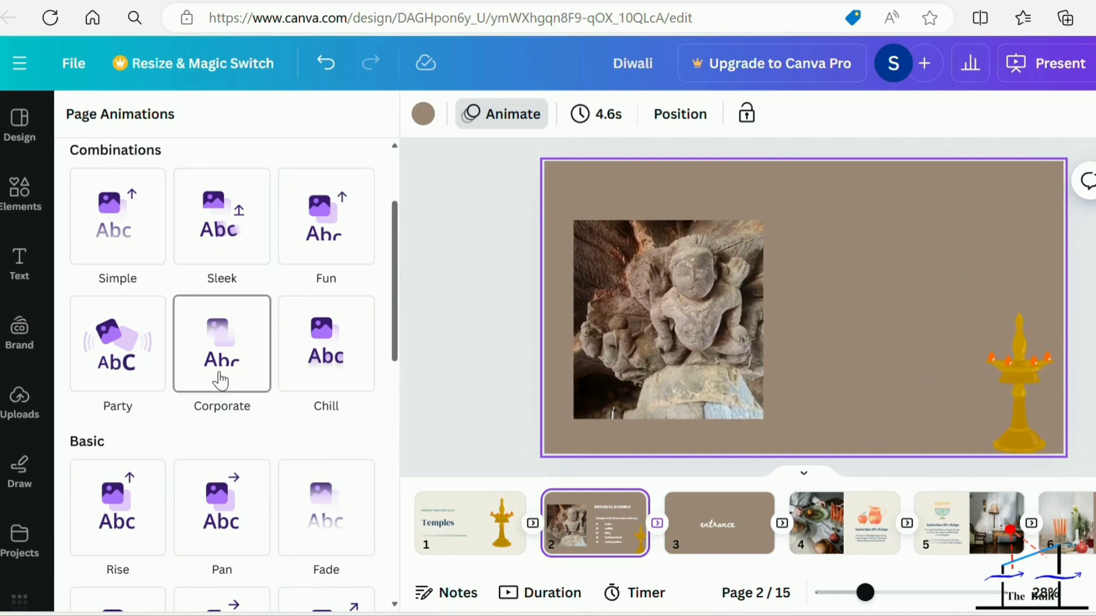
Preview the Chill, Pan, Fade and Breathe page animations on page 2.
left_click(323, 370)
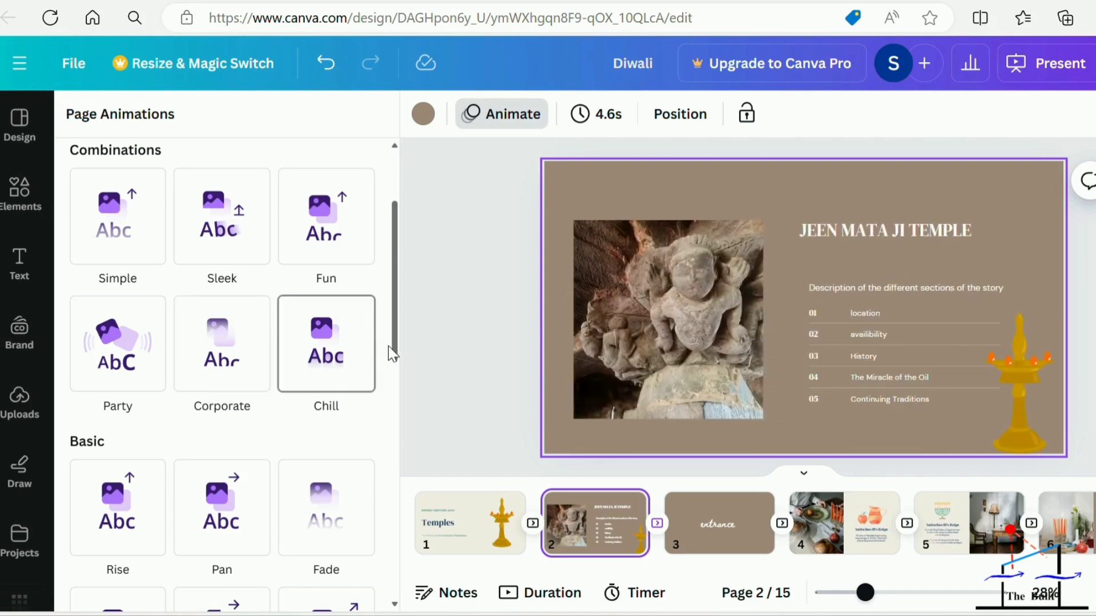
left_click_drag(394, 351, 389, 412)
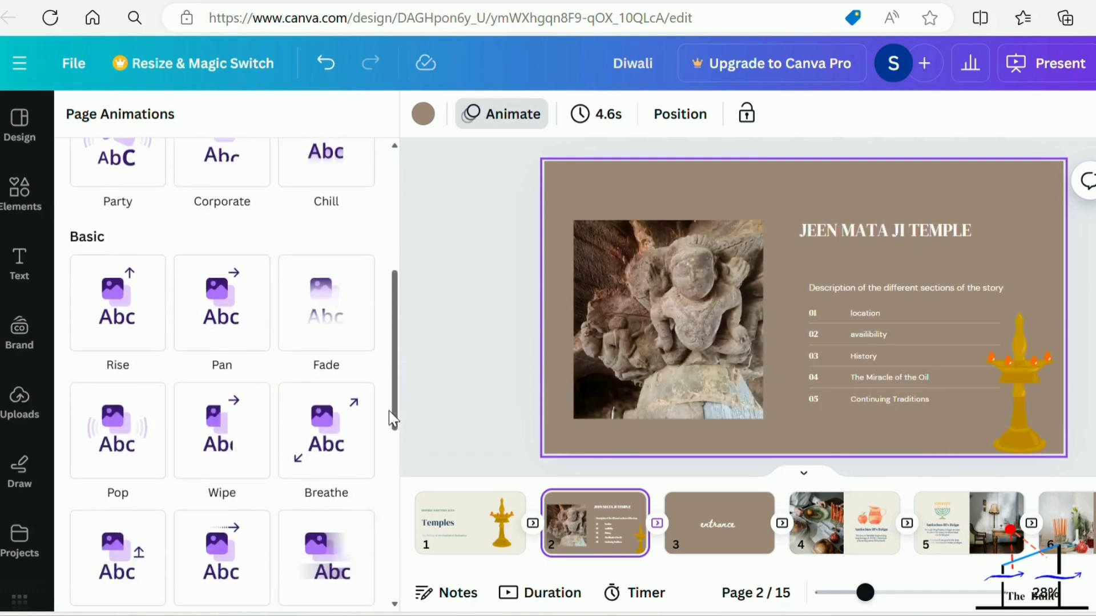
left_click(227, 317)
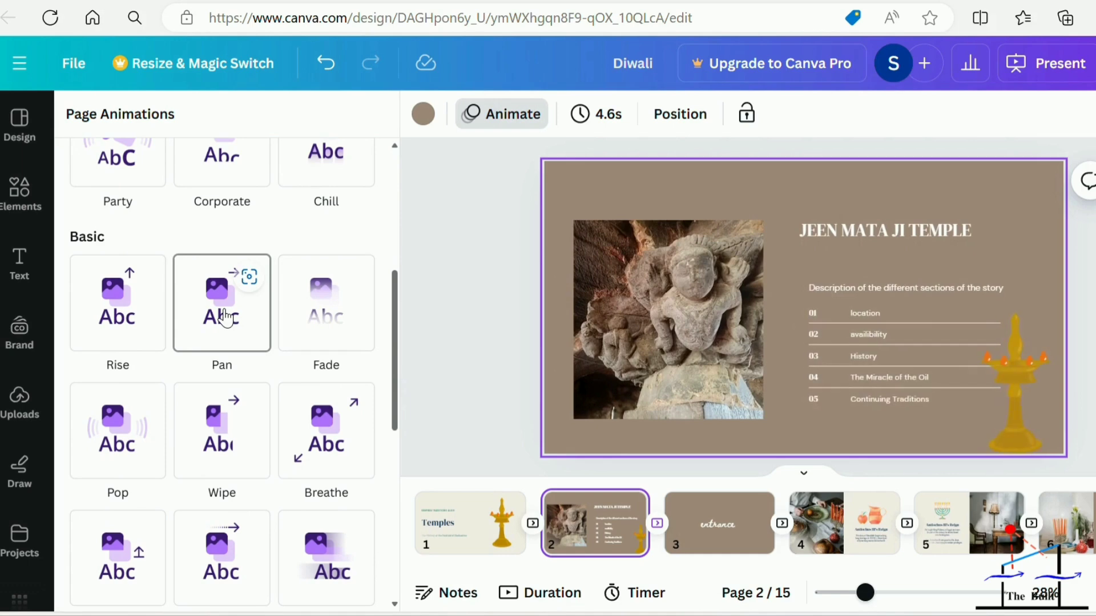
left_click(296, 321)
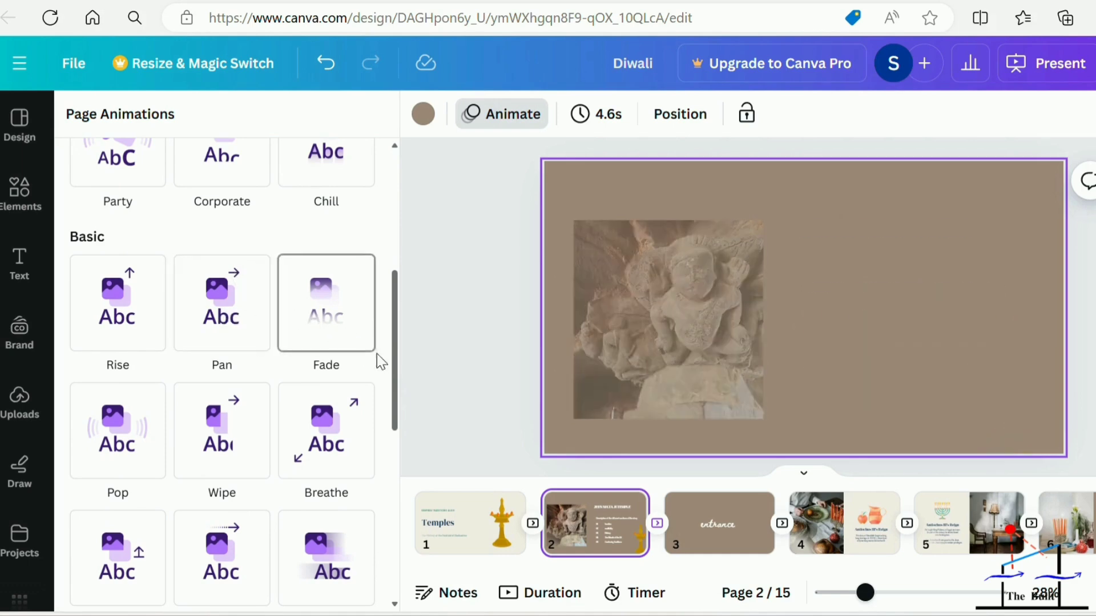
left_click(326, 445)
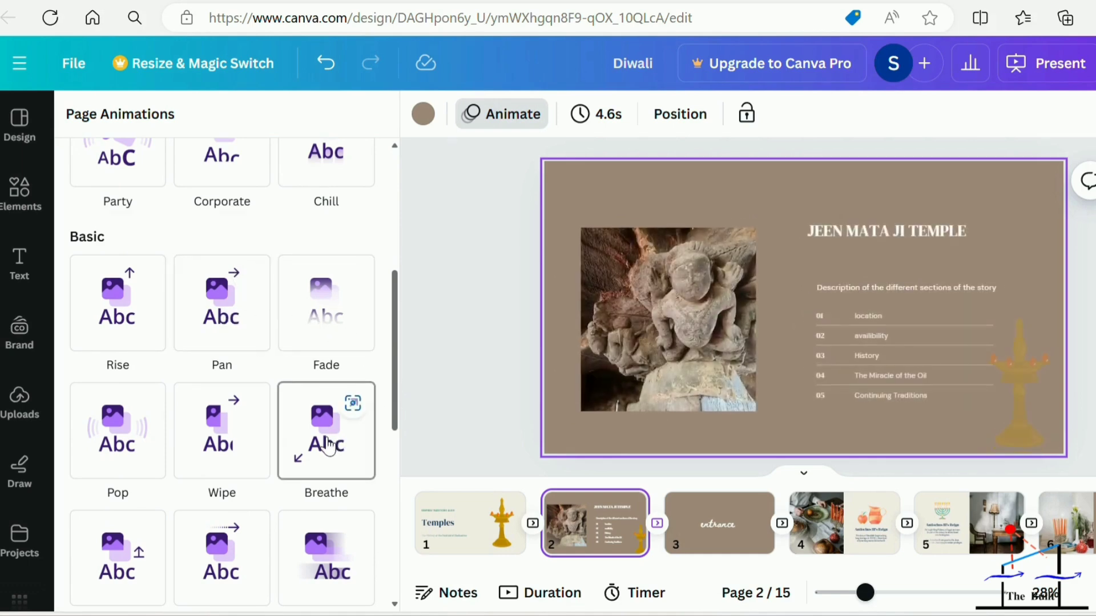
Preview the Exaggerate page animations Tumble, Block and Stomp on page 2.
left_click_drag(394, 414, 382, 549)
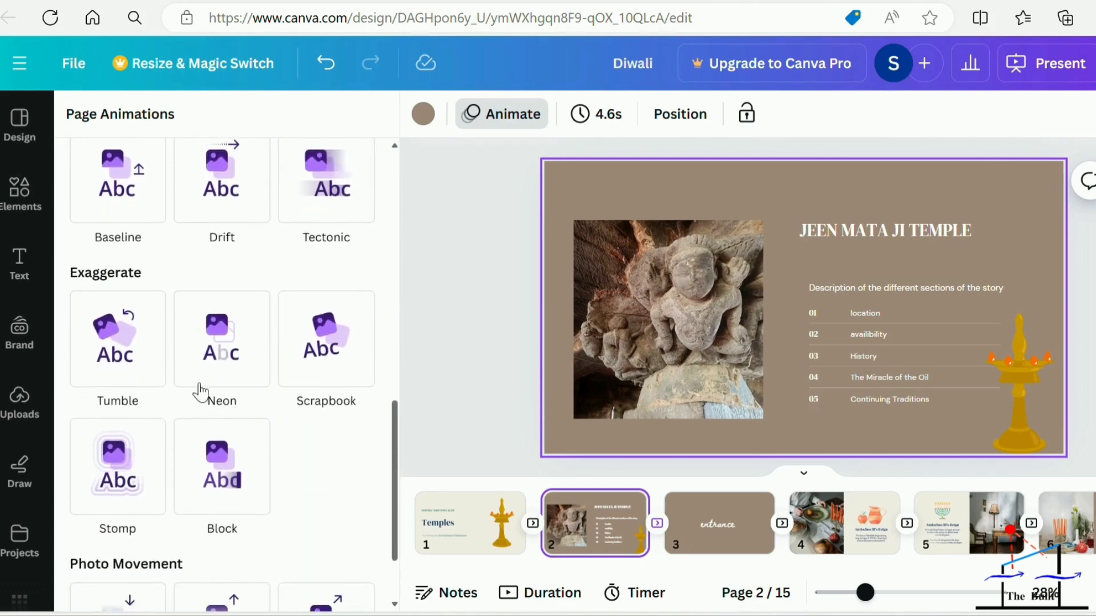
left_click(98, 315)
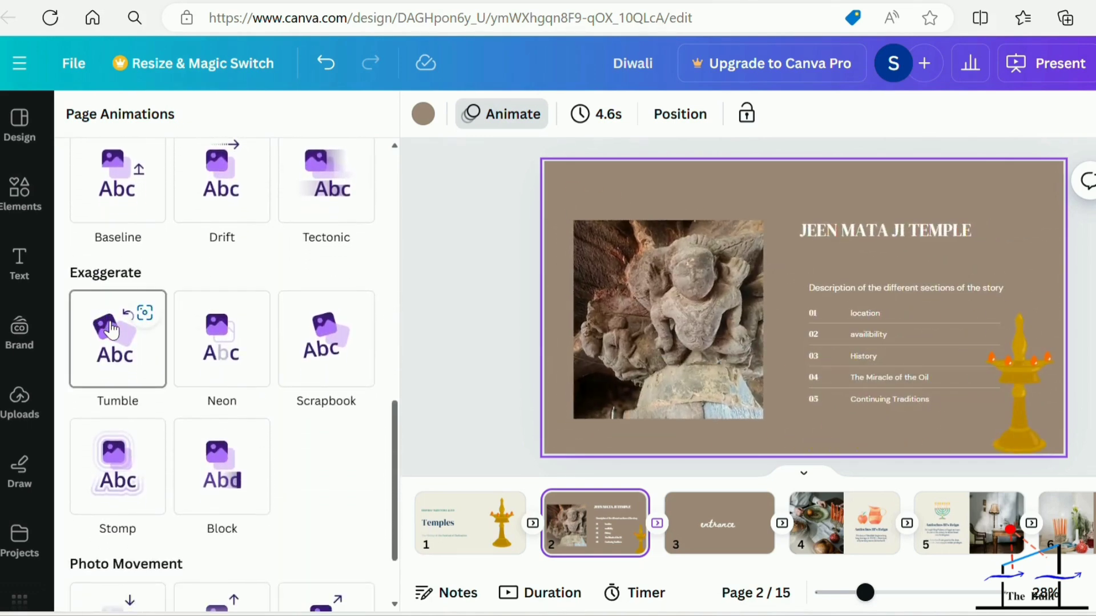
left_click(188, 472)
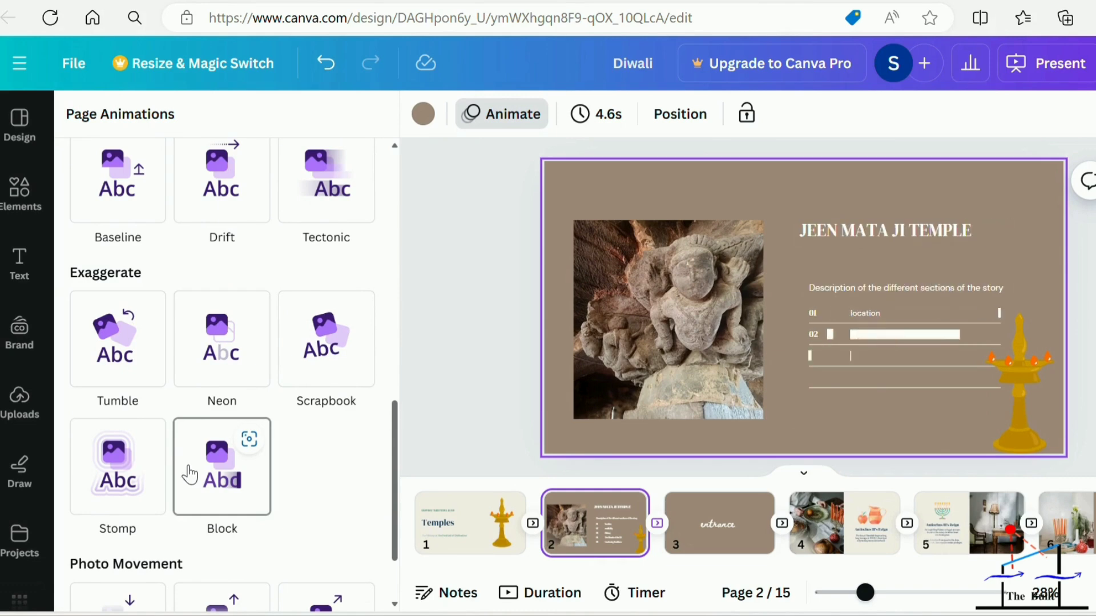
left_click(110, 475)
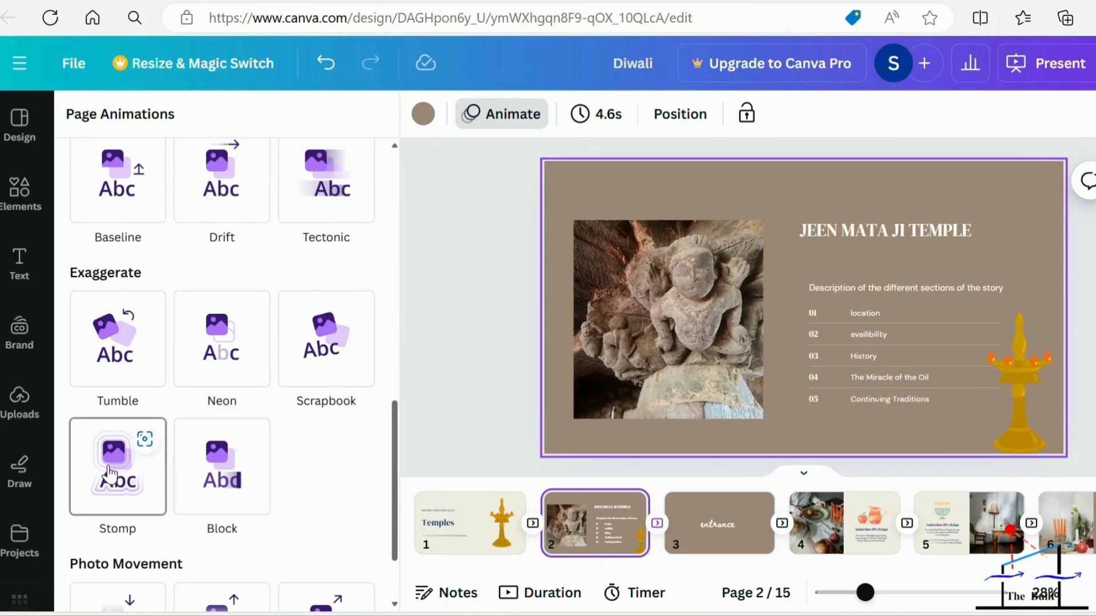
left_click(235, 490)
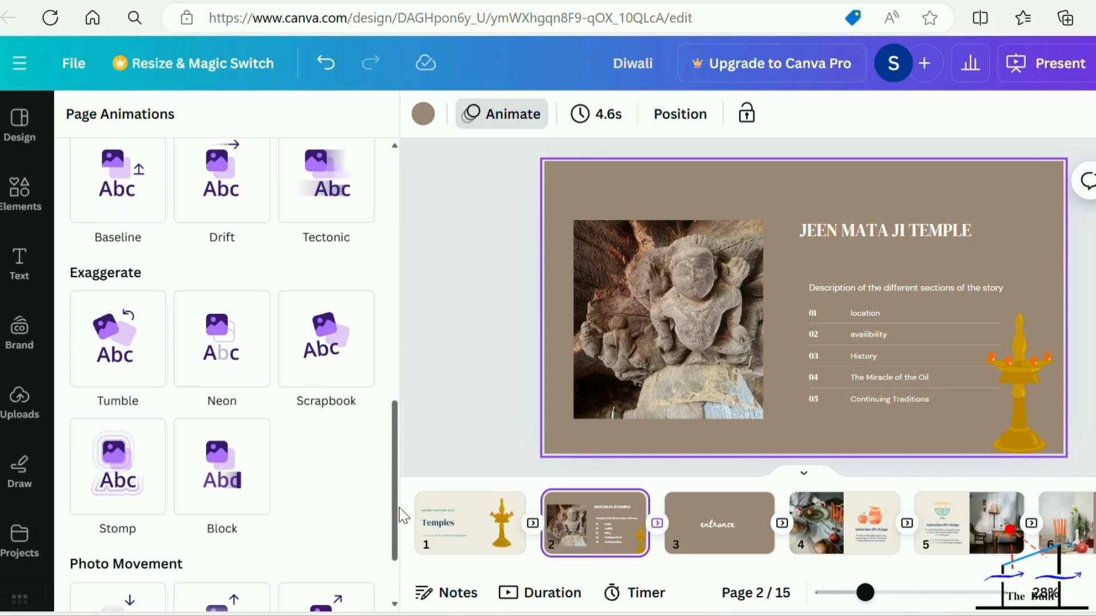
Preview the Photo Movement animations Photo Flow, Photo Rise and Photo Zoom on page 2.
left_click_drag(399, 516, 367, 580)
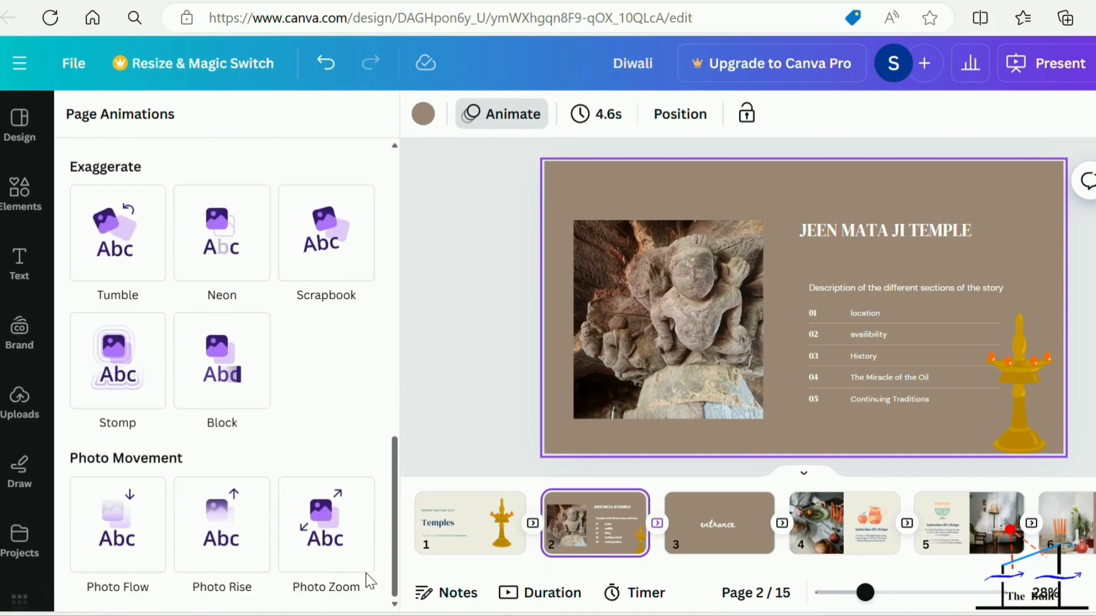
left_click(119, 547)
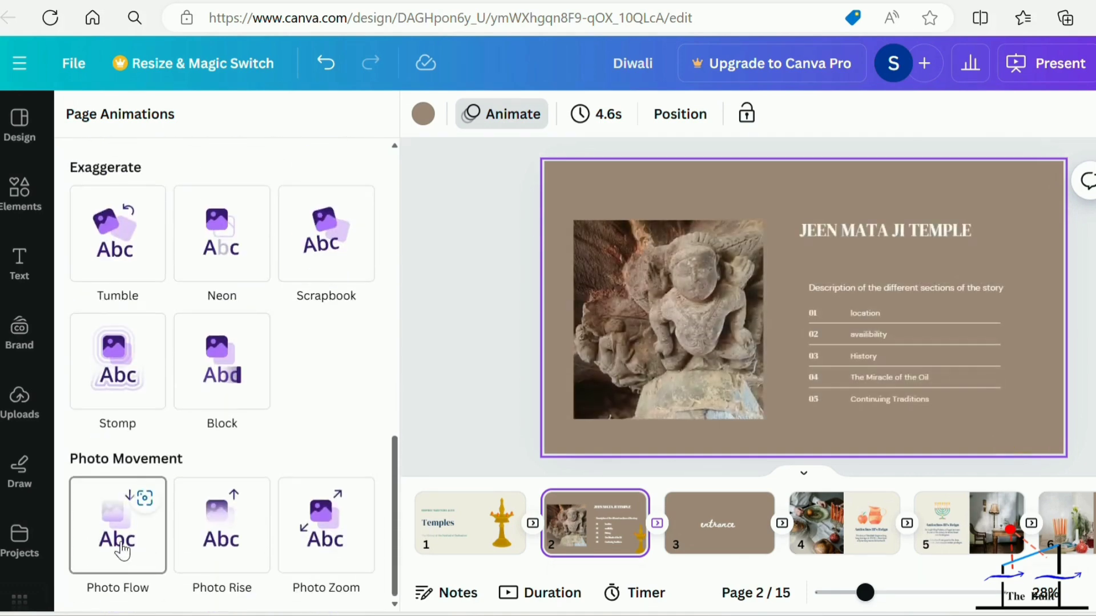
left_click(212, 539)
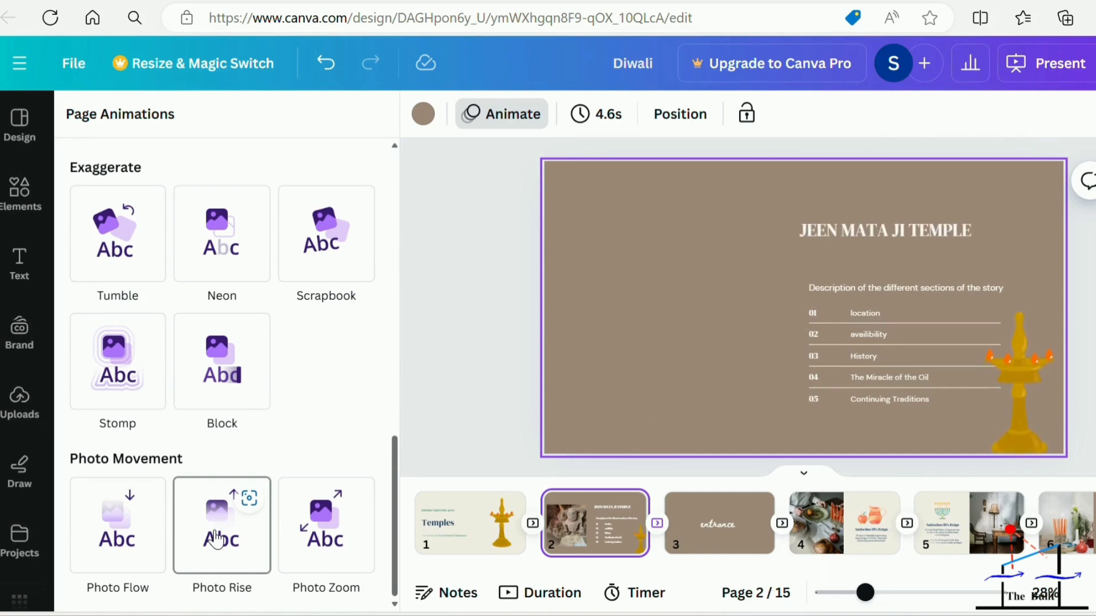
left_click(305, 537)
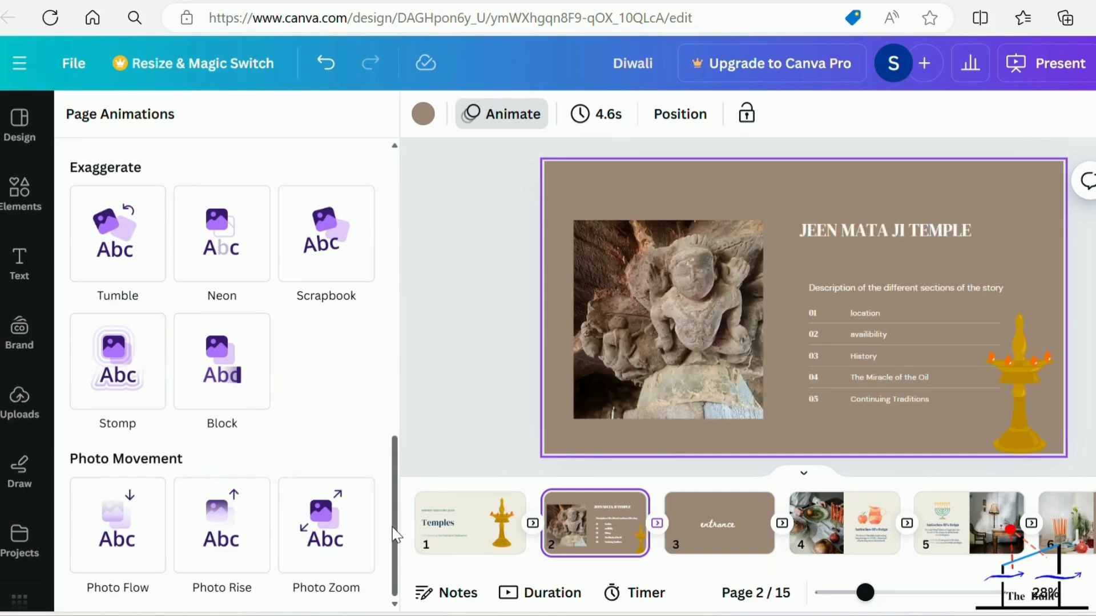
Apply the Sleek combination animation, on both enter and exit, to all pages.
left_click_drag(396, 536, 386, 235)
left_click(212, 362)
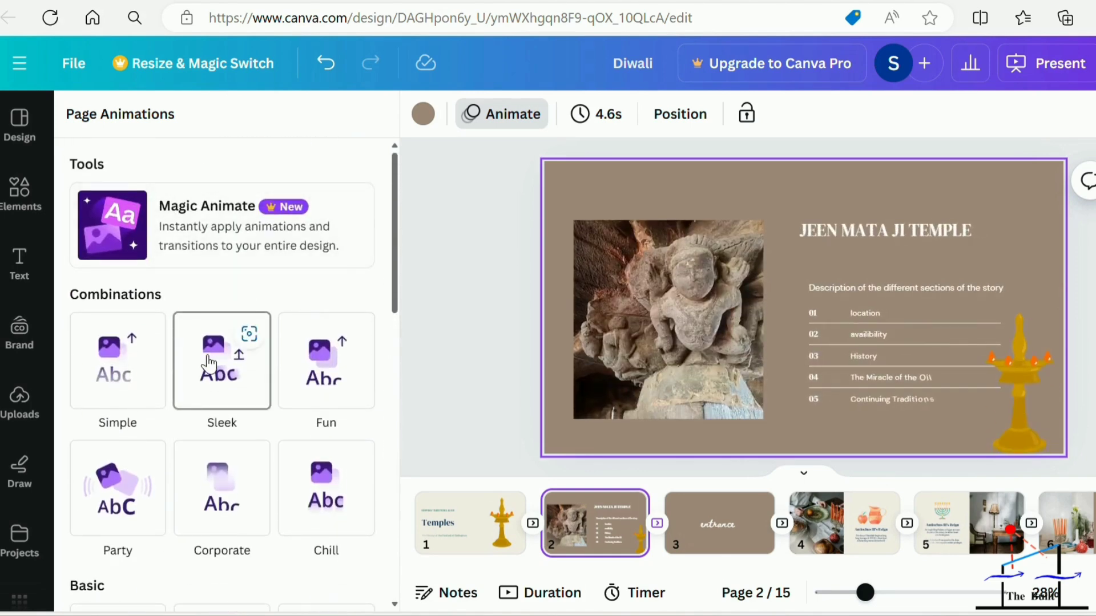
left_click(210, 363)
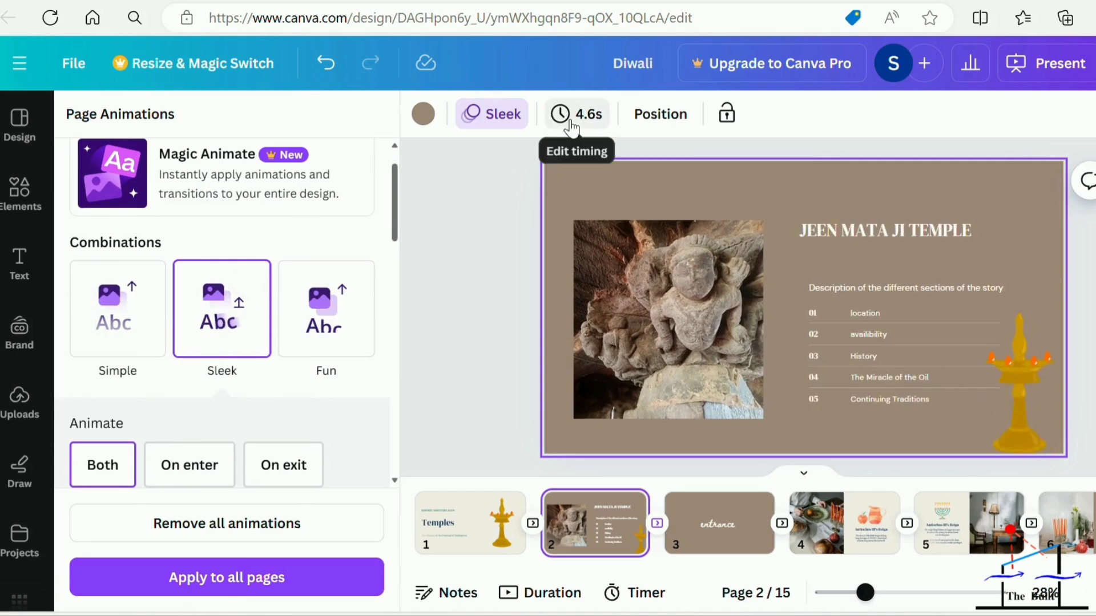
left_click(319, 594)
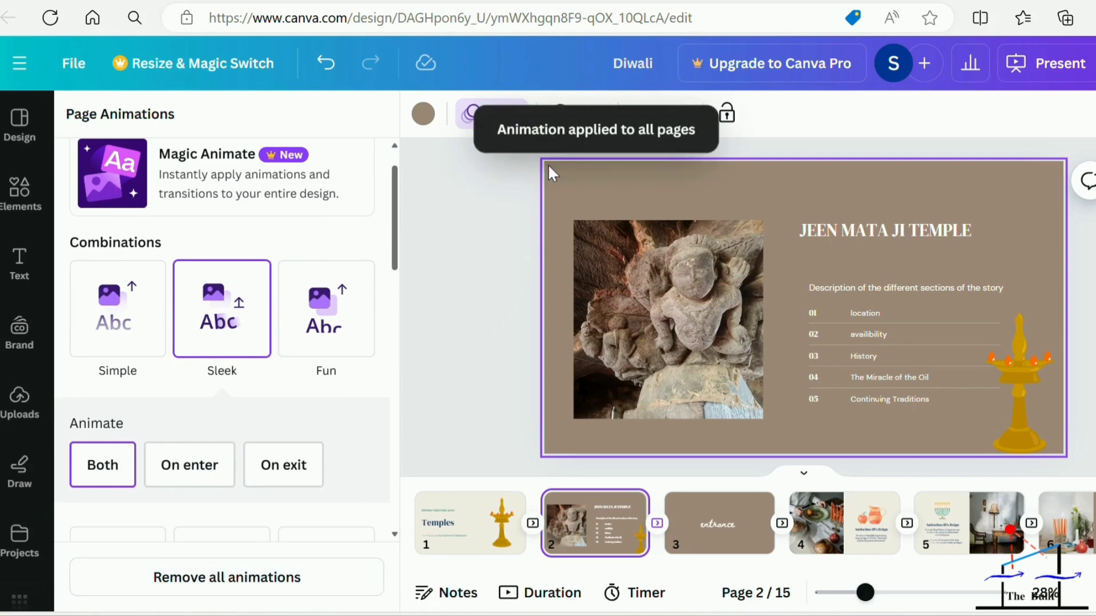
Set the page timing to 2.5 seconds and apply it to all 15 pages.
left_click(508, 190)
left_click(575, 115)
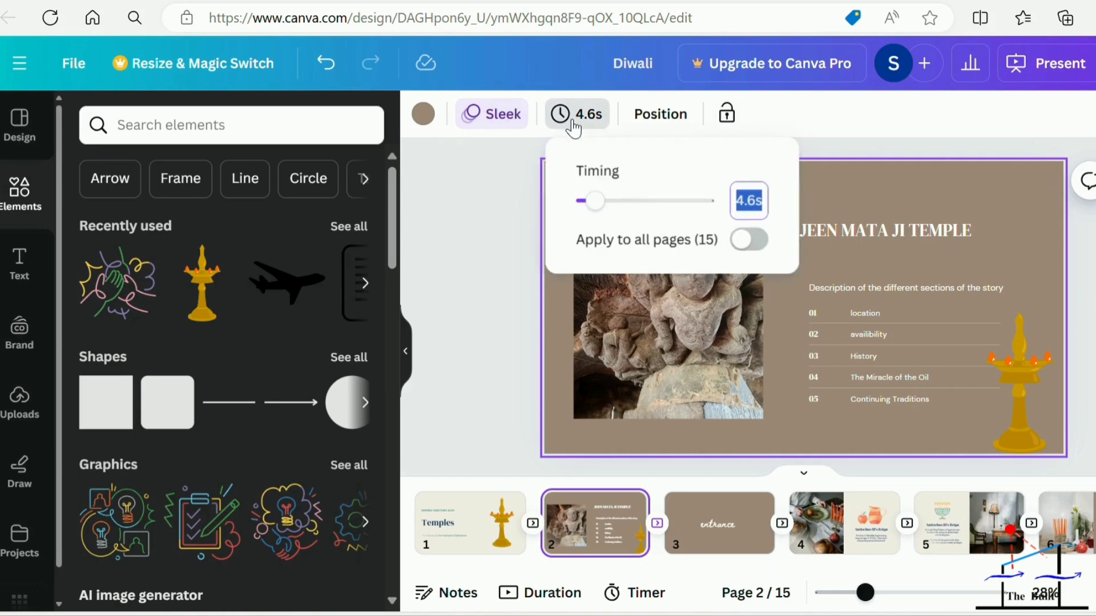
left_click(765, 203)
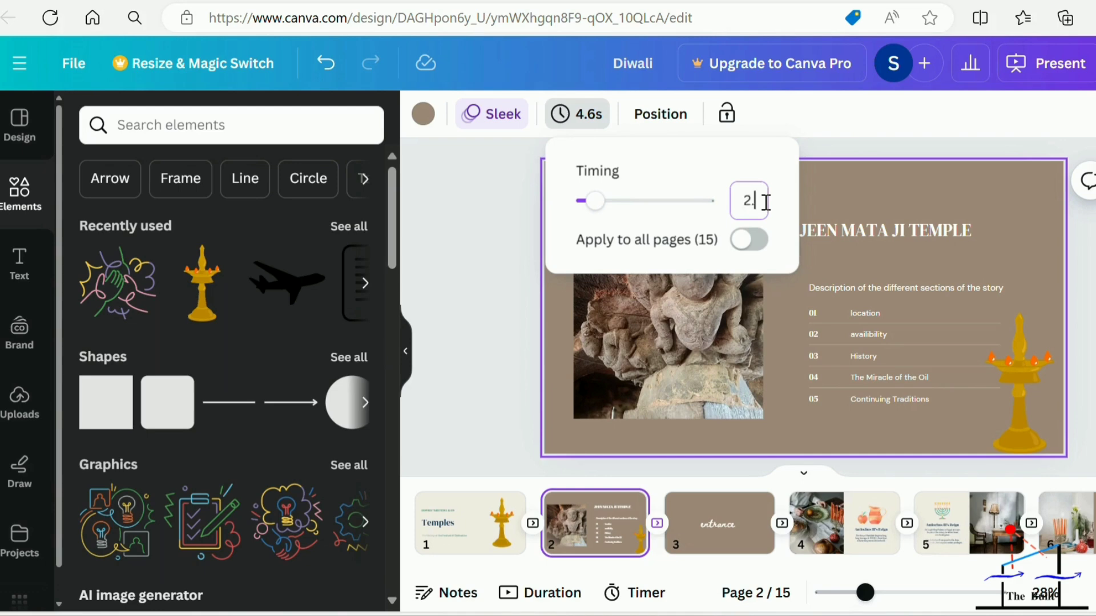
key("Return")
left_click(748, 240)
left_click(477, 280)
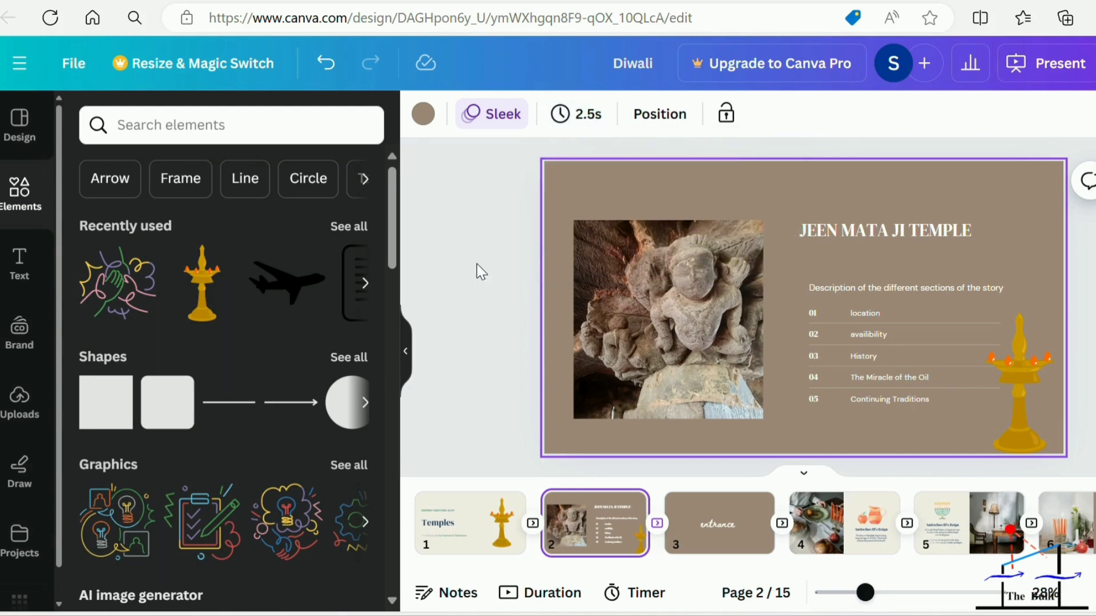
Present the design in full screen, play through the title, temple and "entrance" pages, and exit the presentation.
left_click(1057, 64)
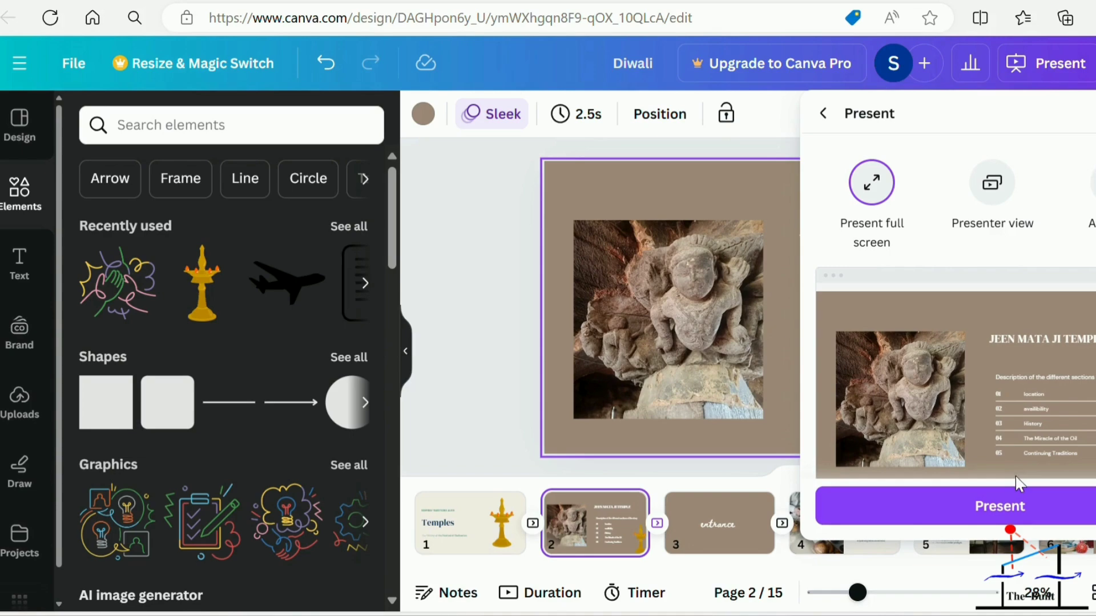
left_click(1010, 510)
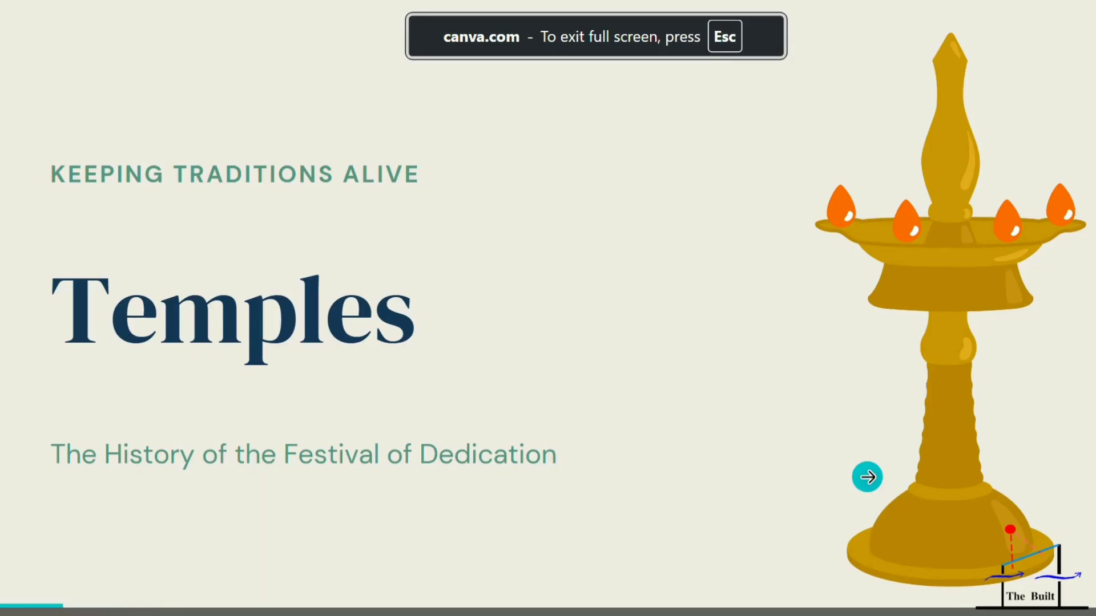
left_click(869, 474)
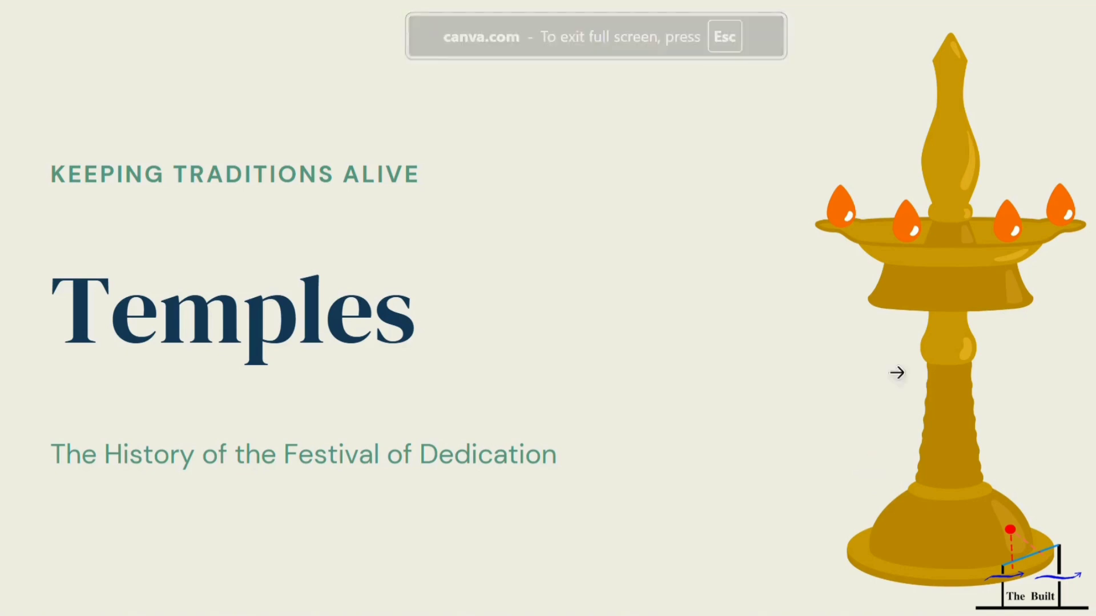
key("Right")
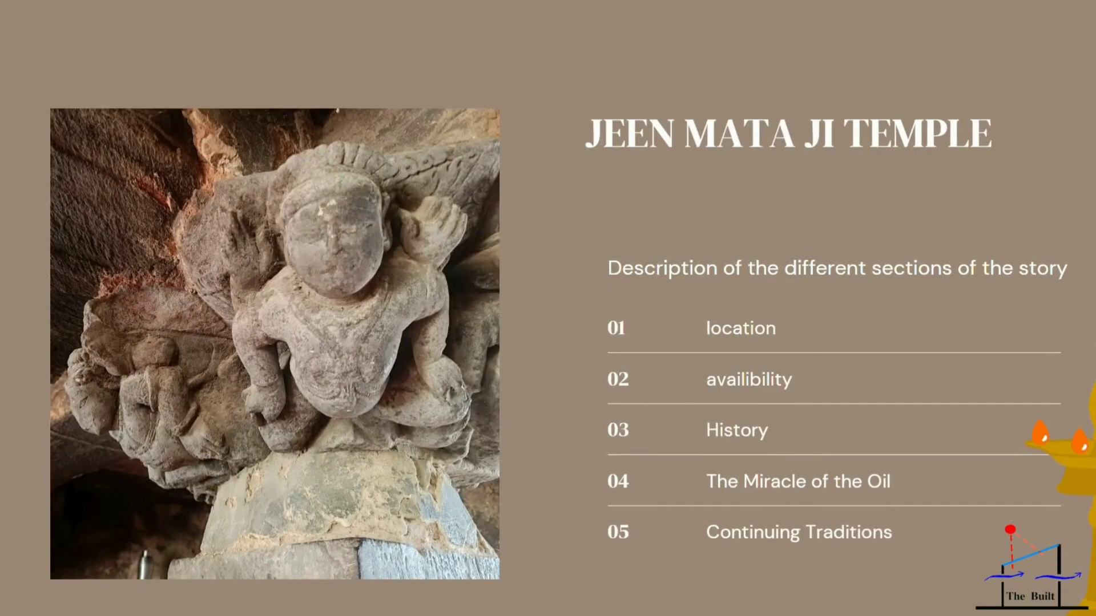
key("Right")
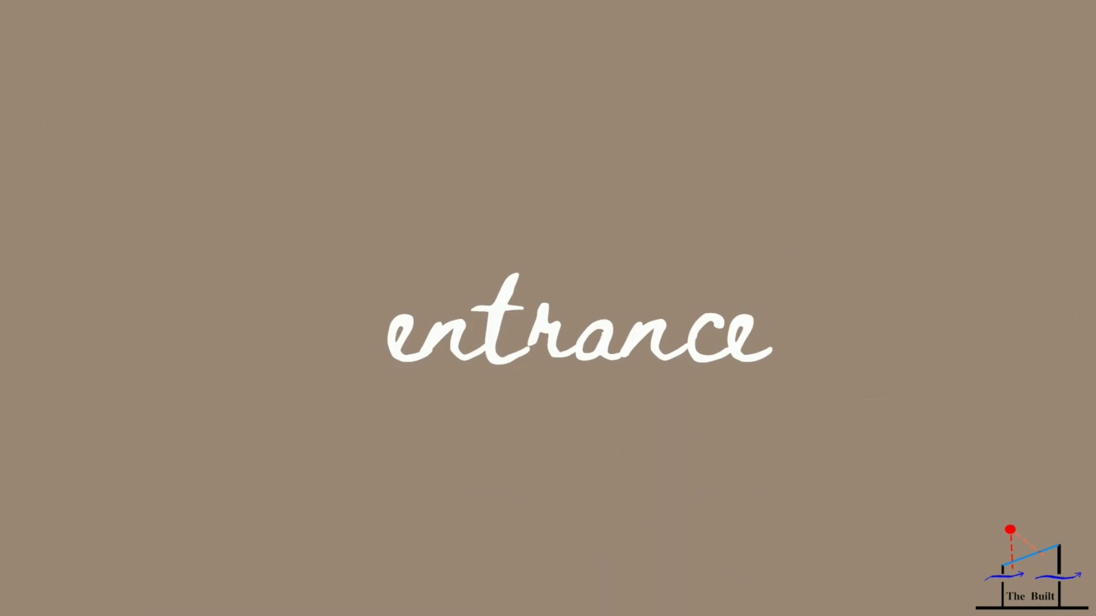
mouse_move(492, 40)
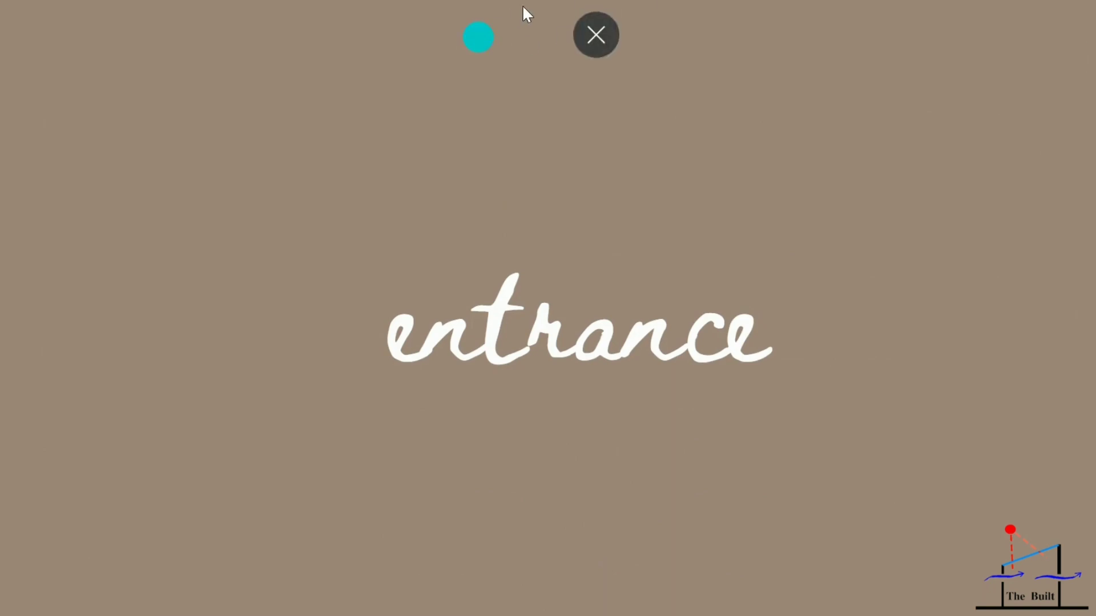
key("Escape")
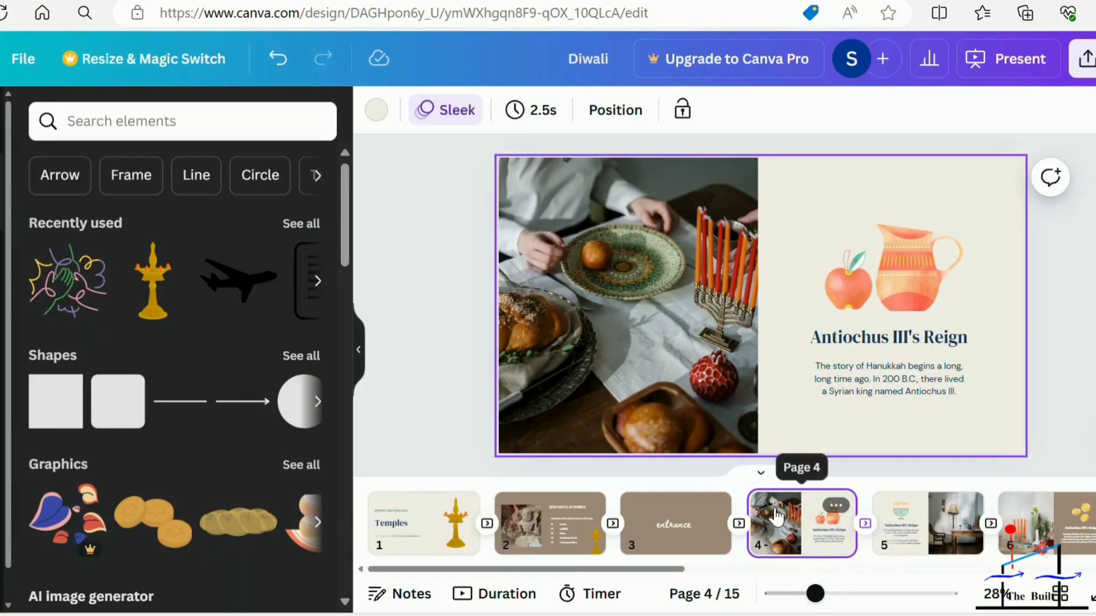
Duplicate page 4, "Antiochus III's Reign", and compare the original with its copy.
right_click(776, 516)
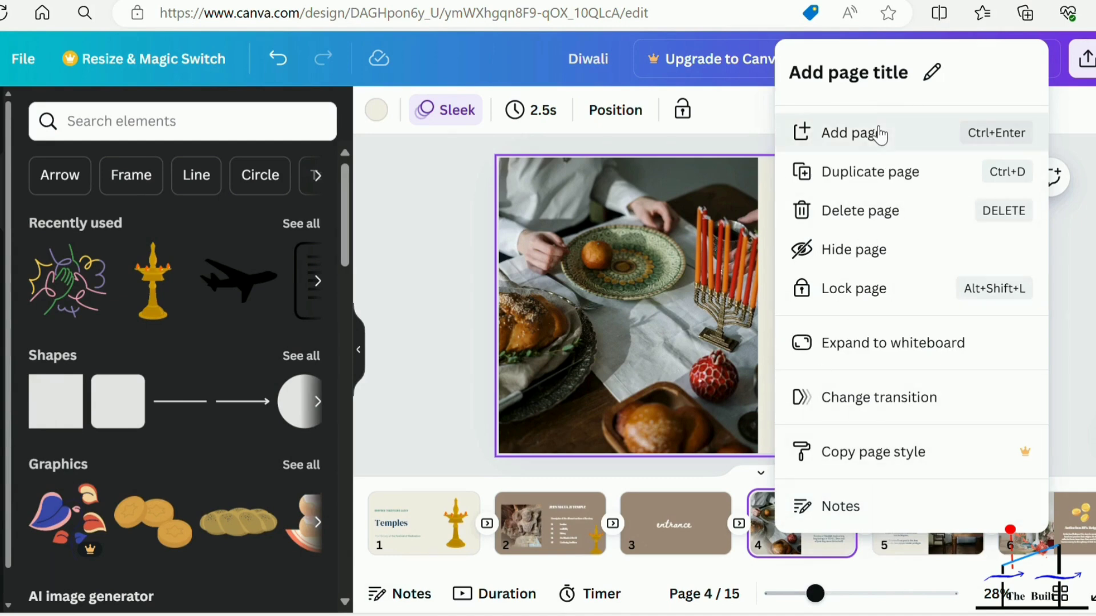
left_click(875, 181)
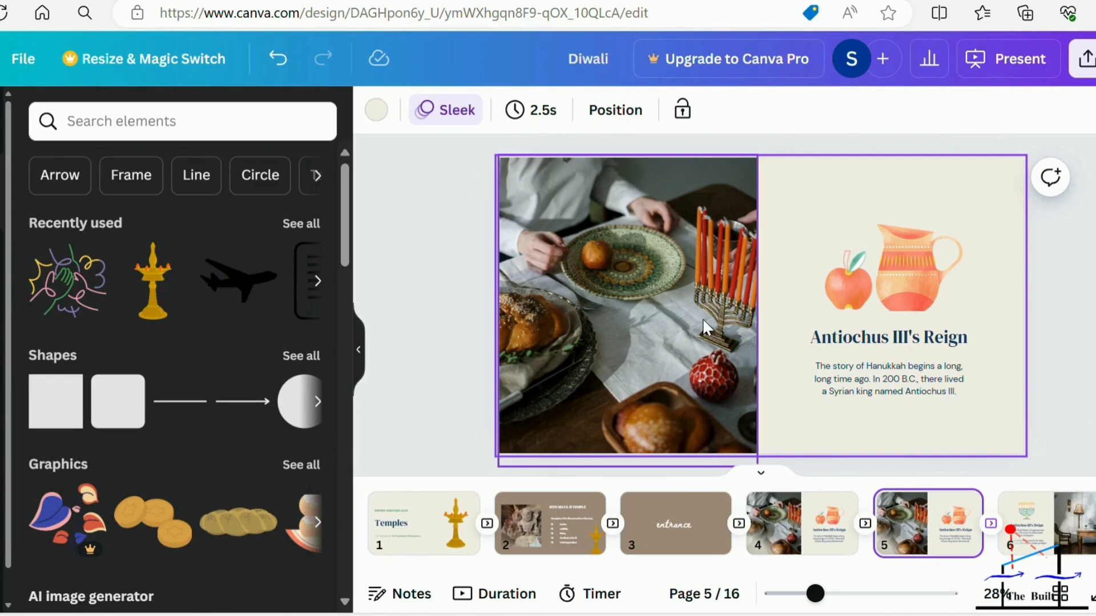
left_click(816, 538)
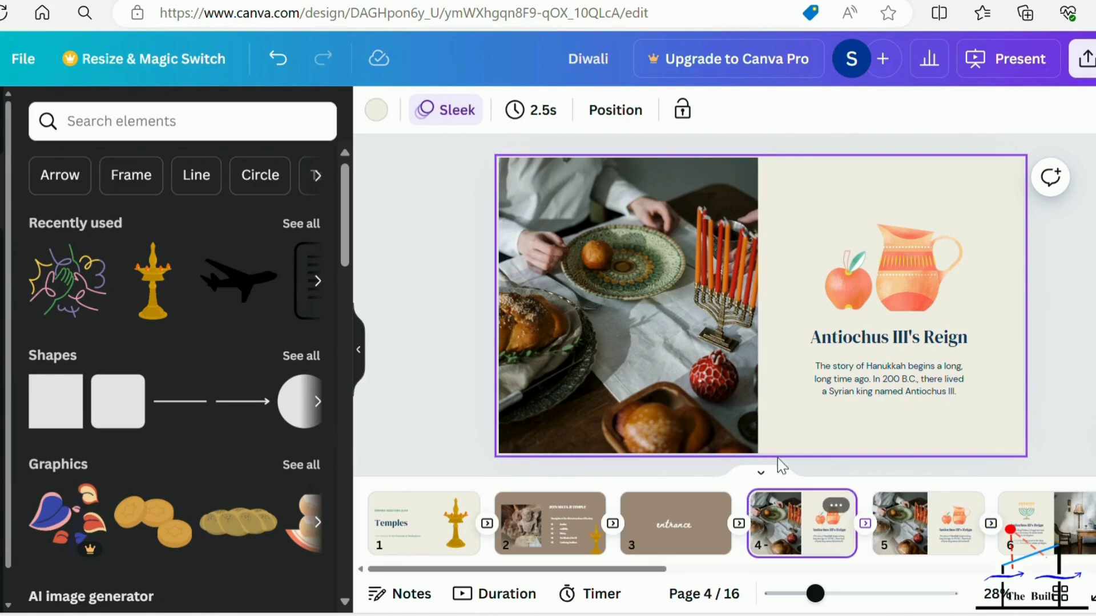
left_click(926, 531)
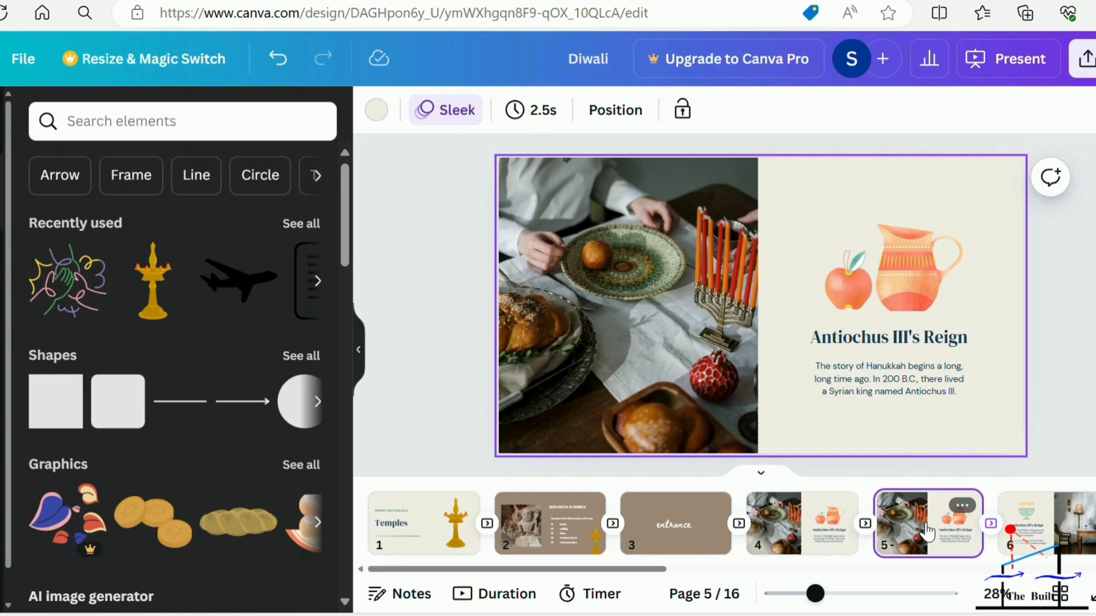
Delete the "Antiochus III's Reign" heading and the remaining text and jug graphic group from page 4.
left_click(821, 536)
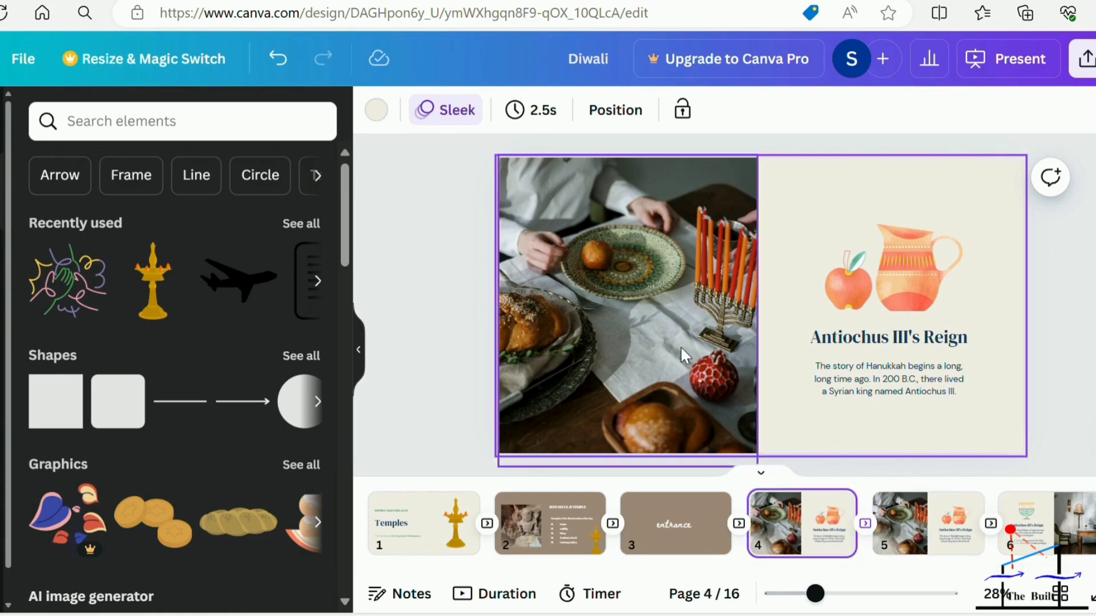
left_click(850, 336)
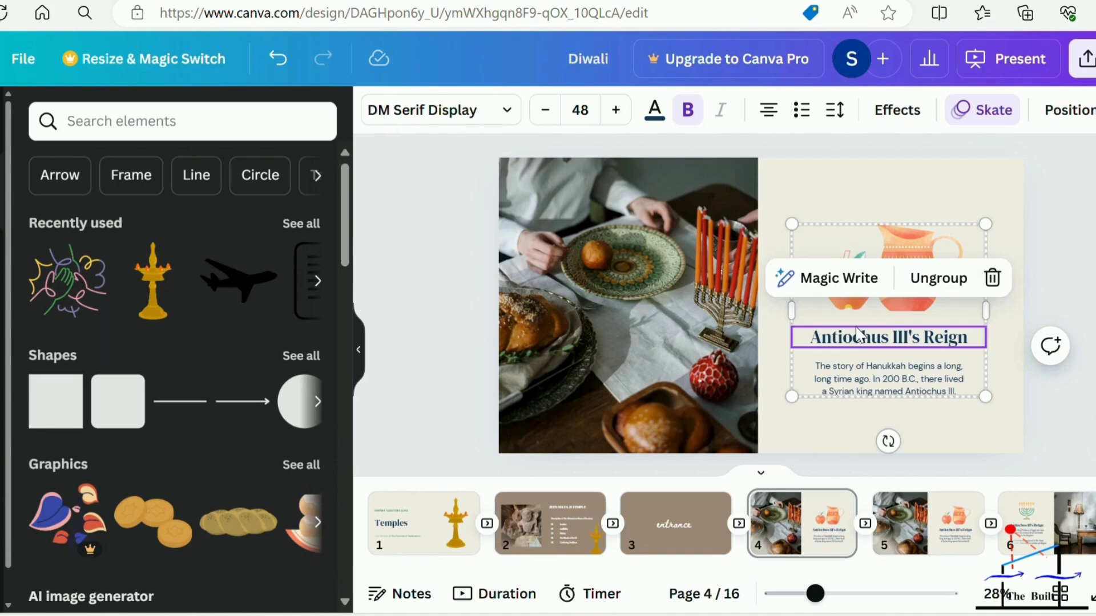
left_click(991, 280)
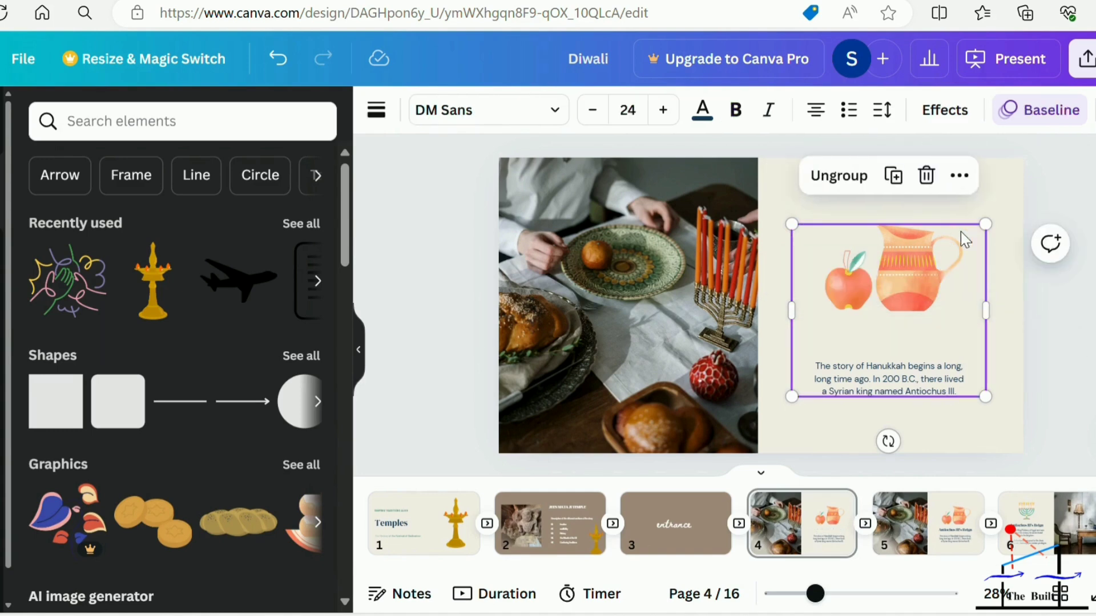
left_click(926, 175)
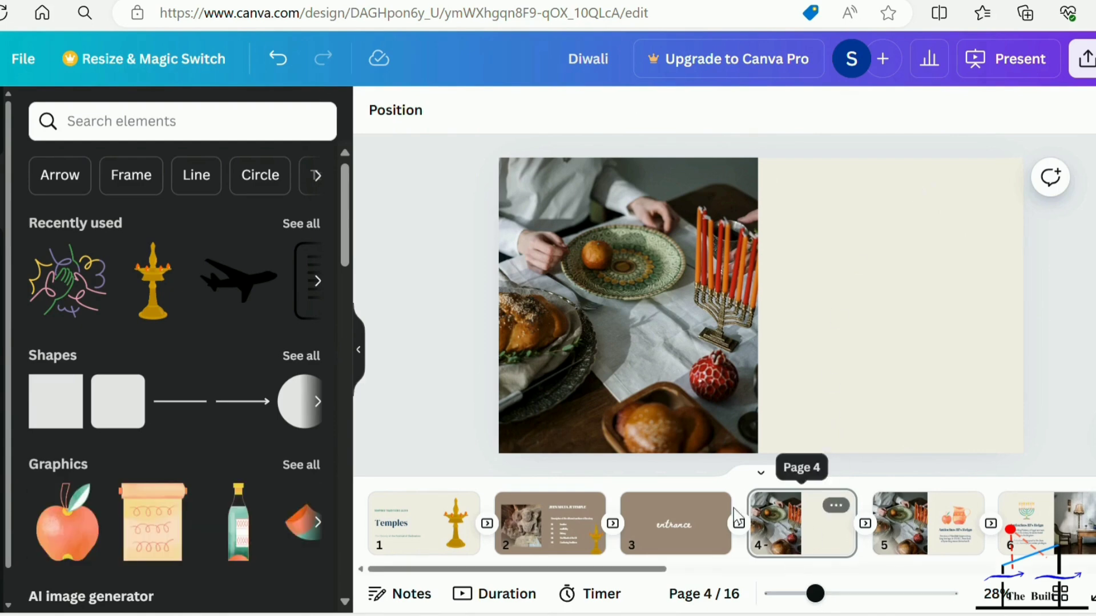
Present full screen from the "entrance" page, advance through page 4 to "Antiochus III's Reign", and exit the presentation.
left_click(702, 516)
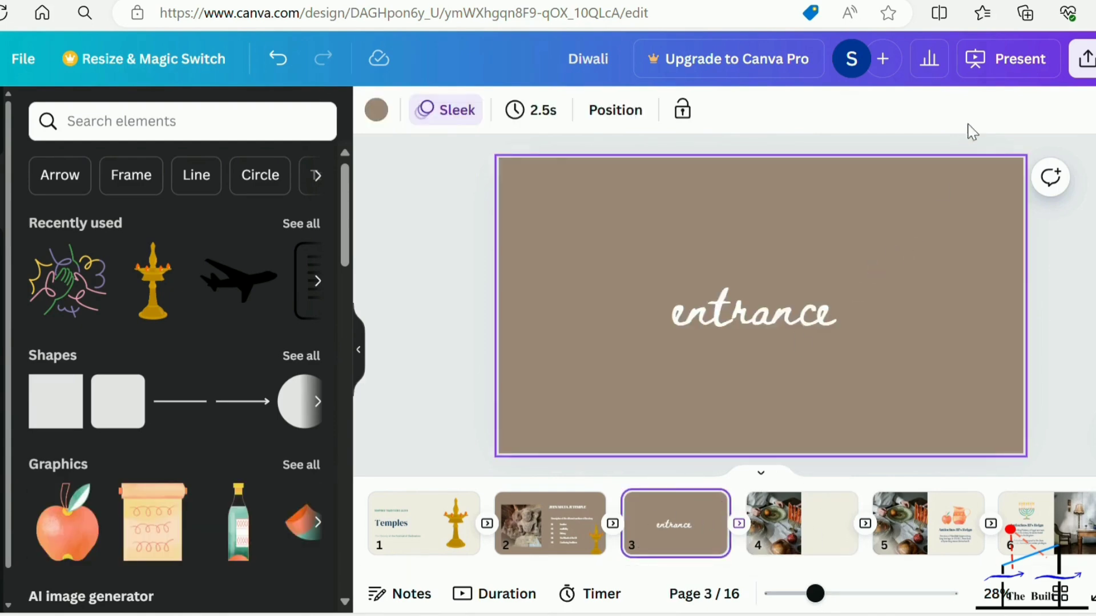
left_click(1012, 56)
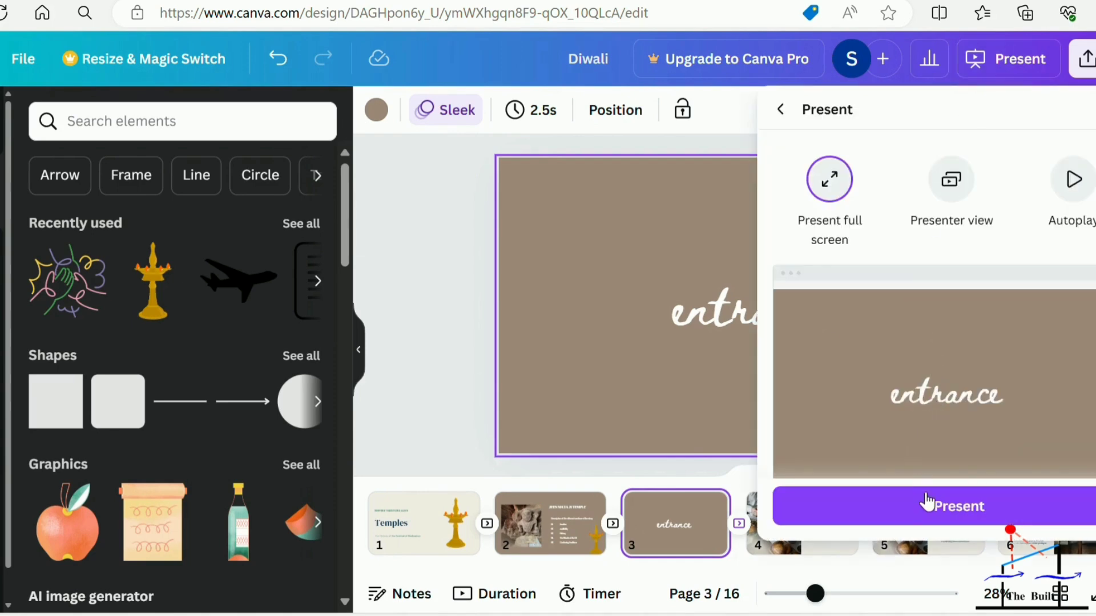
left_click(926, 503)
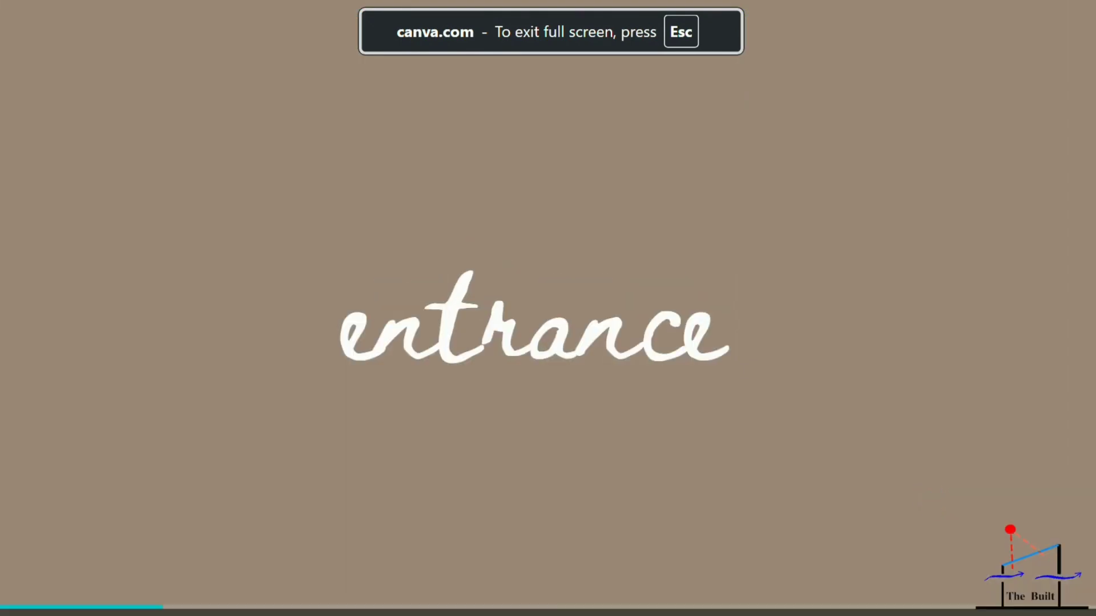
key("Right")
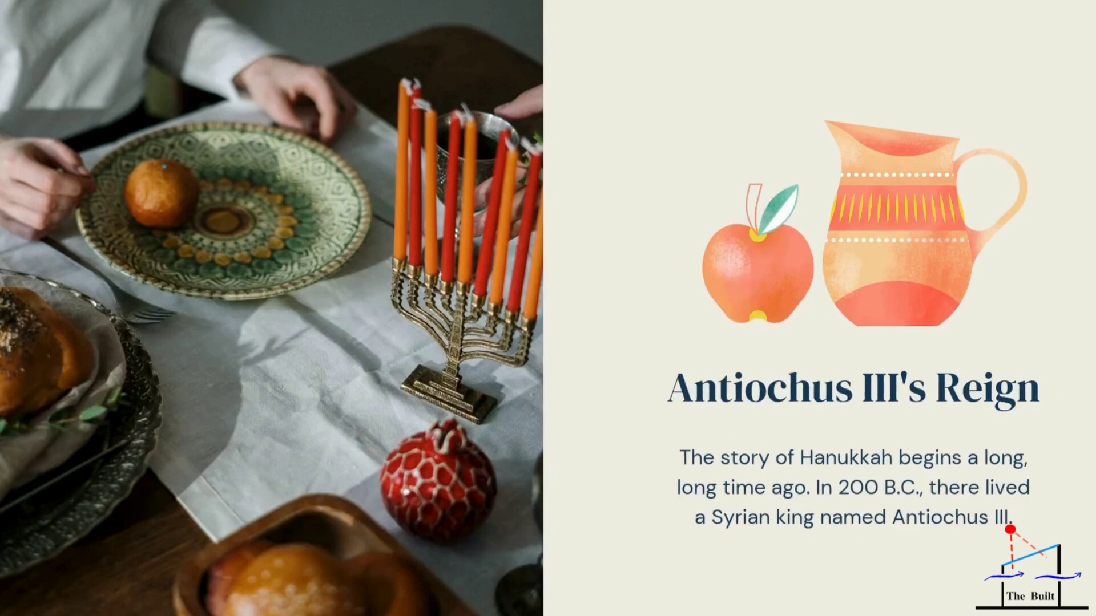
key("Escape")
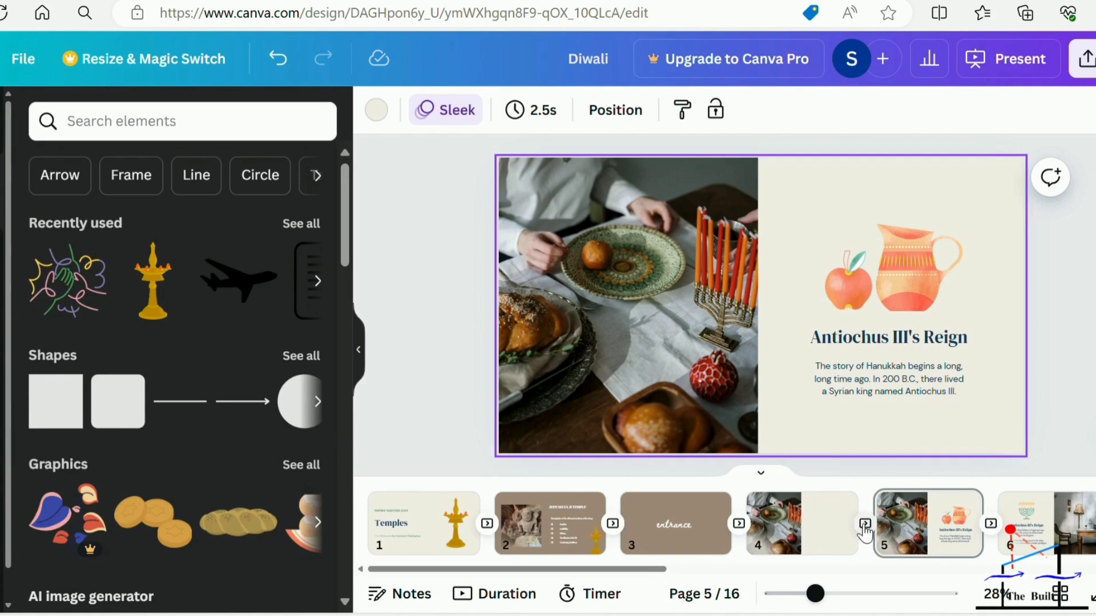
Change the transition between pages 4 and 5 to Dissolve with a duration of 0.2 seconds.
mouse_move(834, 541)
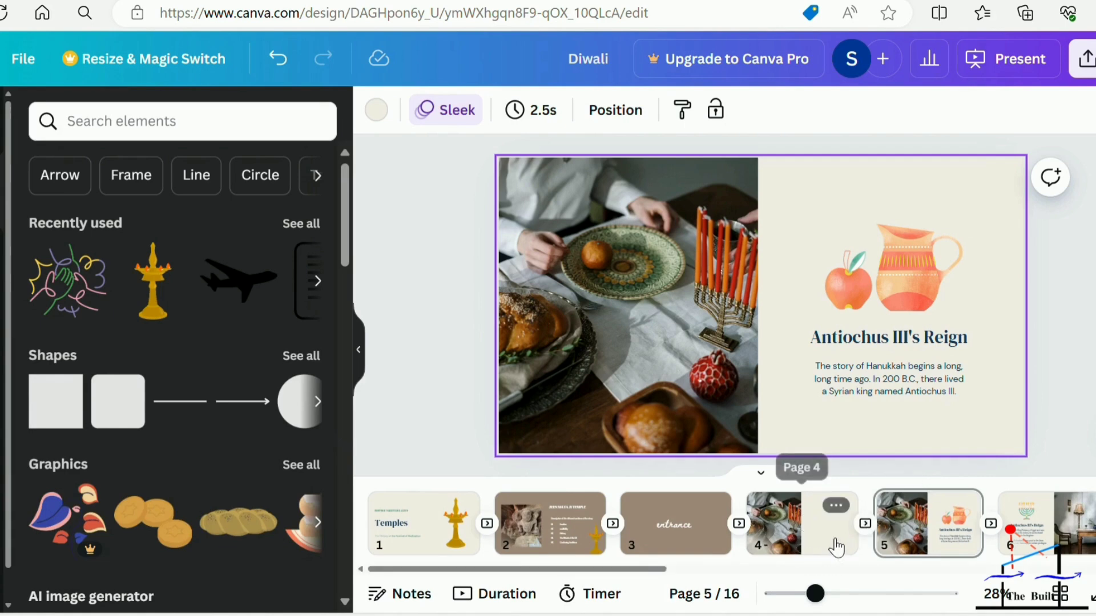
left_click(836, 507)
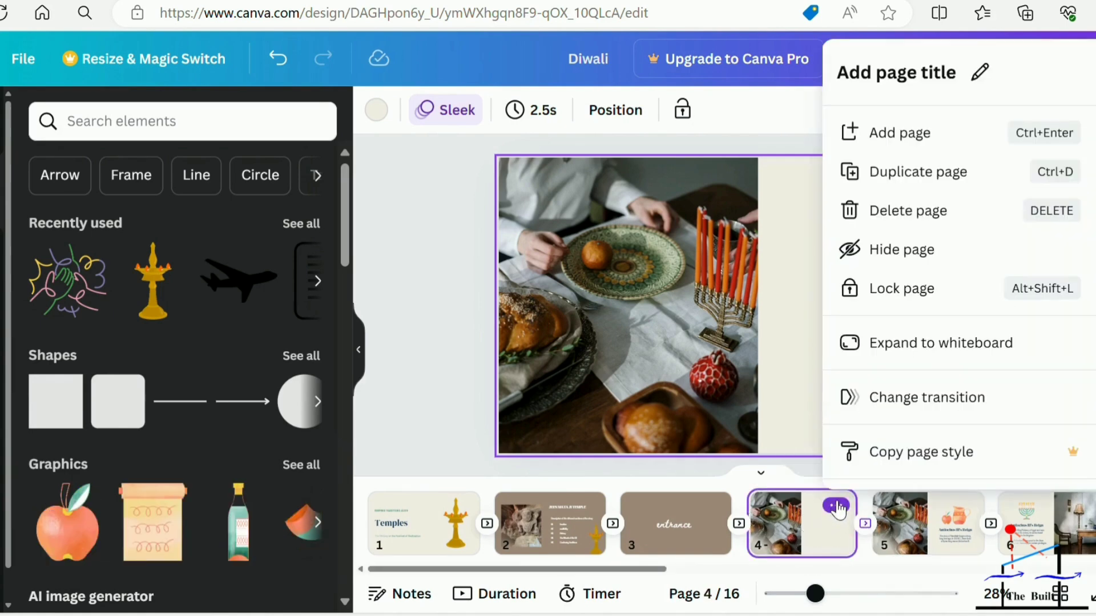
left_click(910, 395)
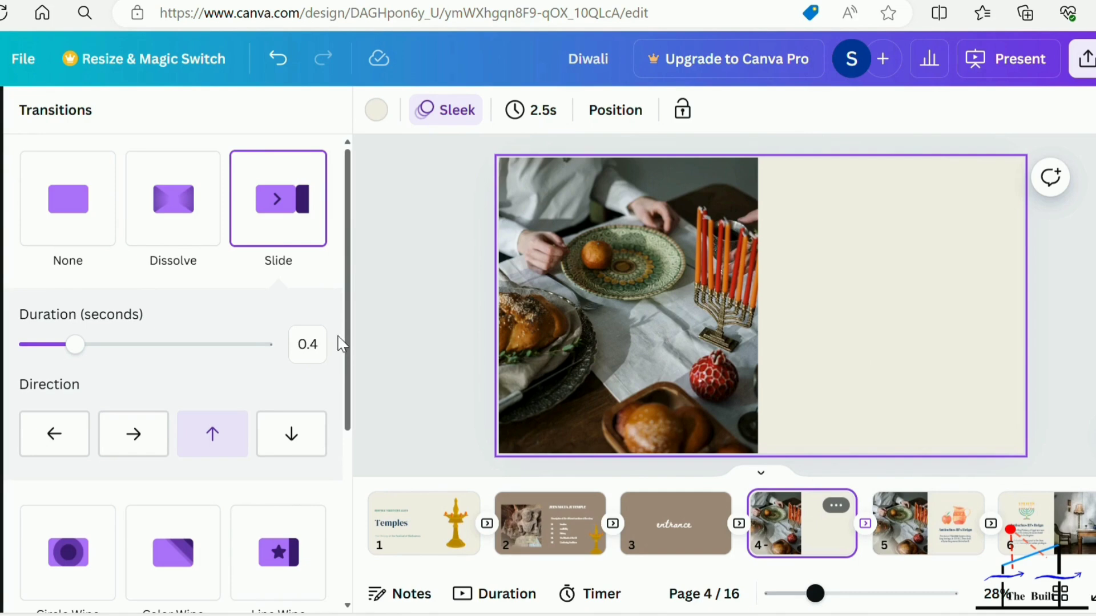
left_click(157, 219)
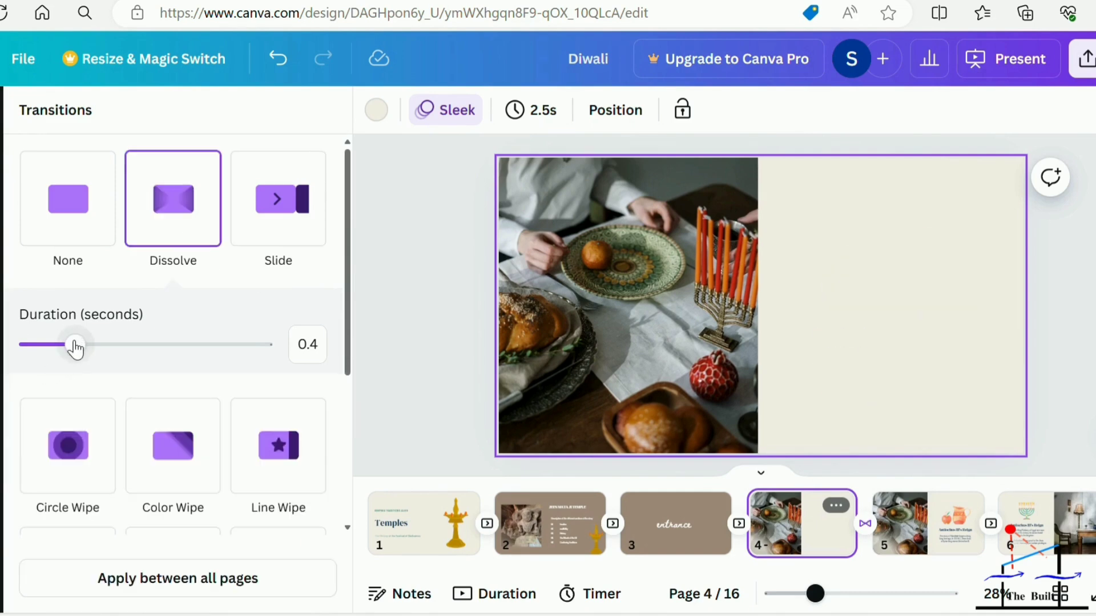
left_click_drag(73, 345, 45, 346)
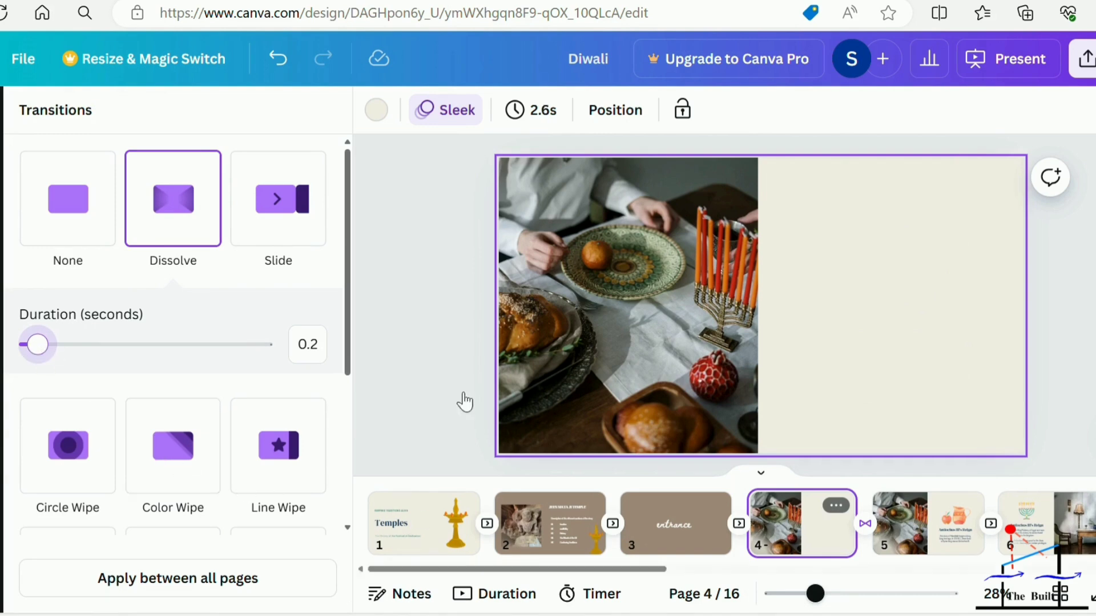
Step through pages 3 to 5 in the editor to check their transitions and page animations.
left_click(674, 536)
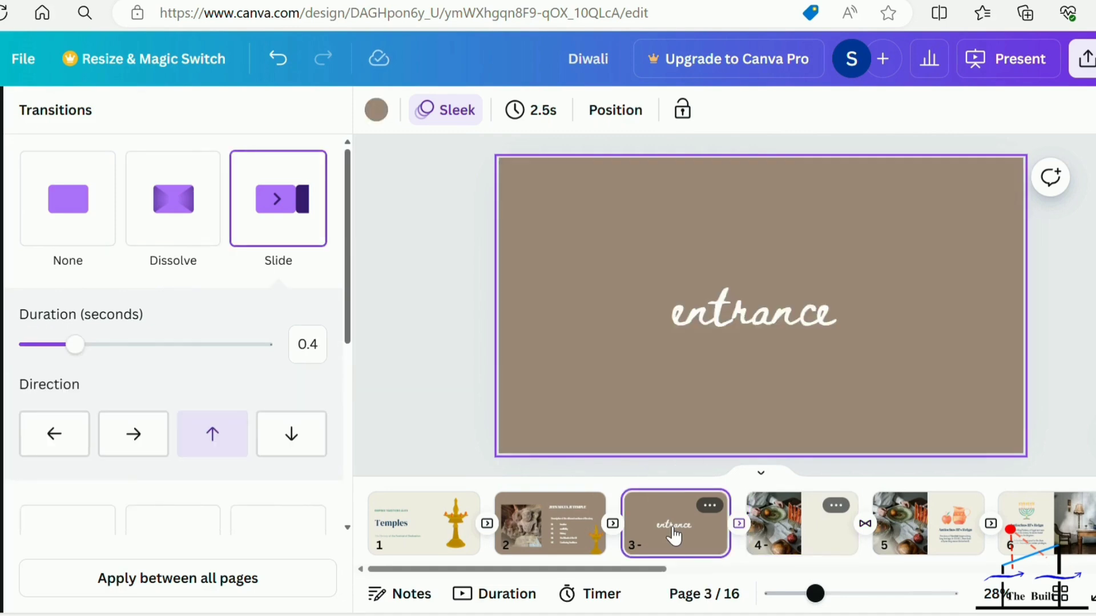
key("Right")
key("Right")
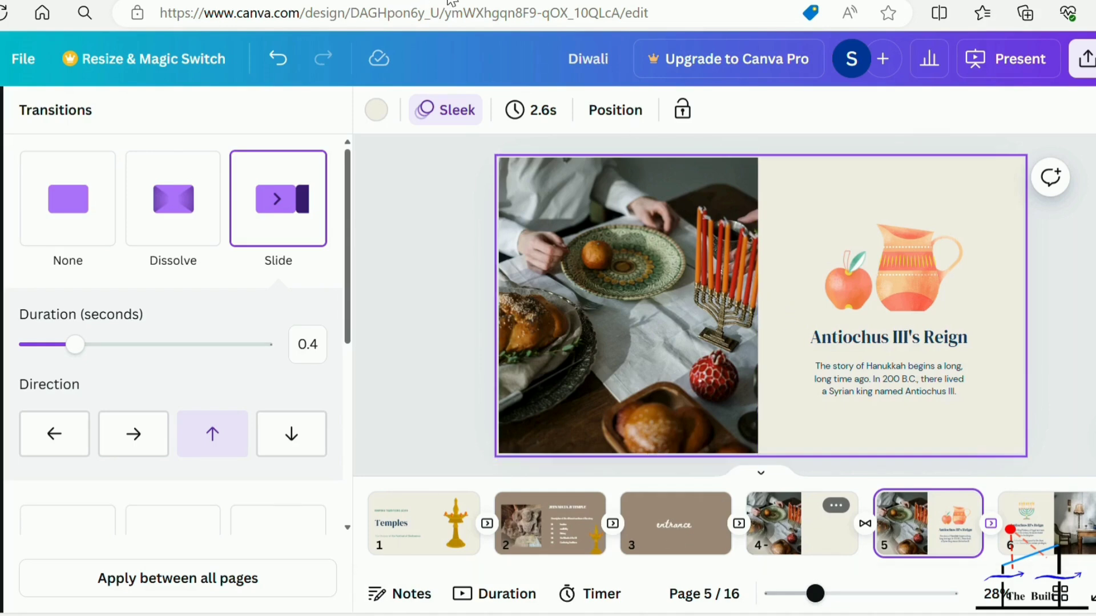
left_click(717, 533)
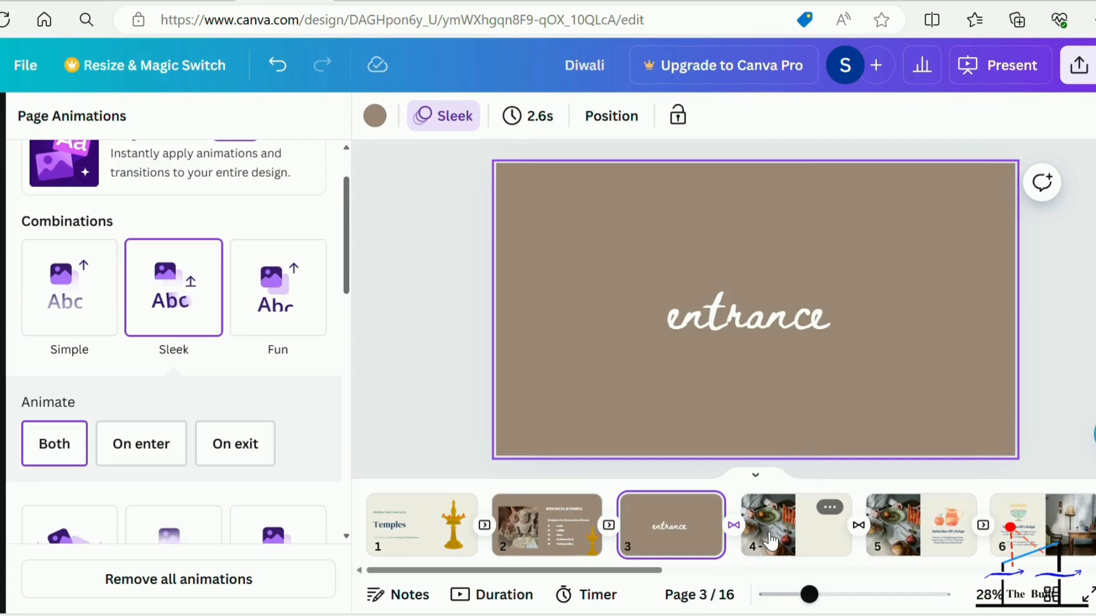
left_click(810, 536)
left_click(899, 543)
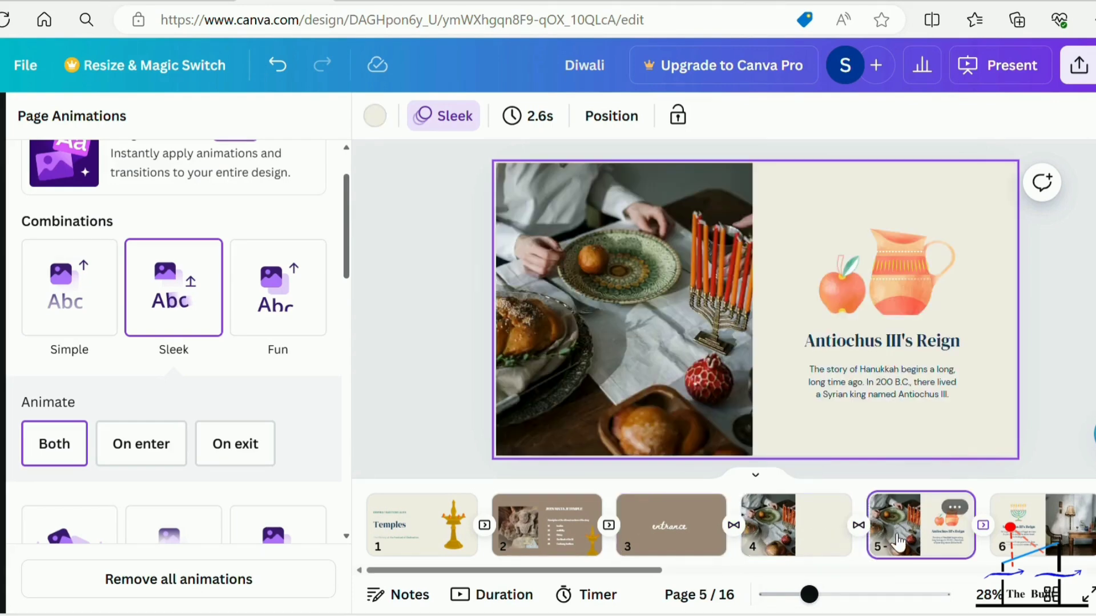
Replay the design full screen from the "entrance" page to "Antiochus III's Reign" to check the Dissolve transitions, and exit.
left_click(679, 536)
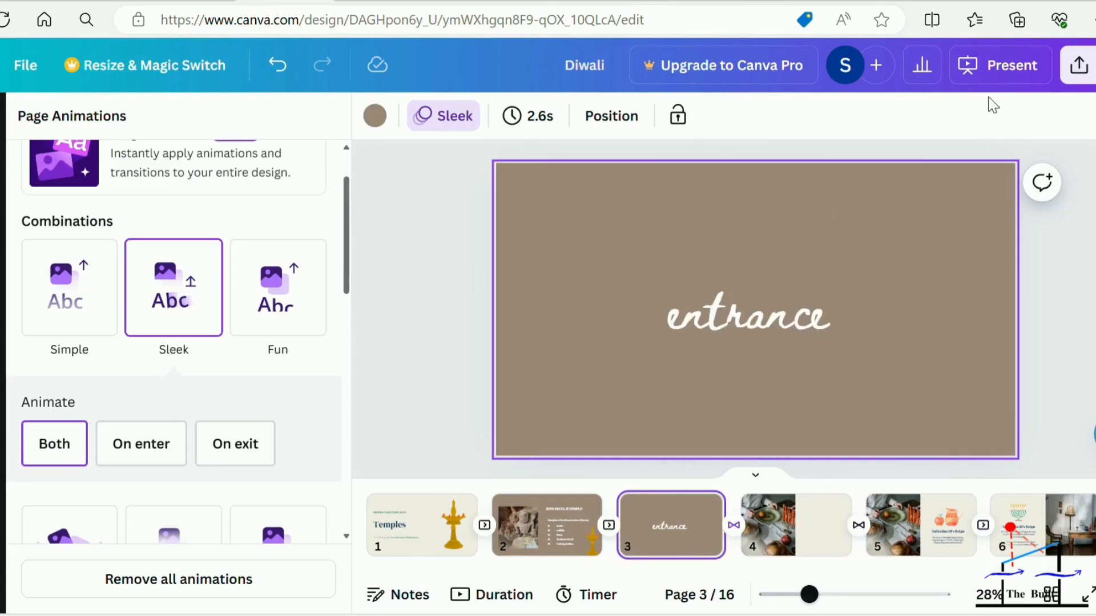
left_click(1005, 69)
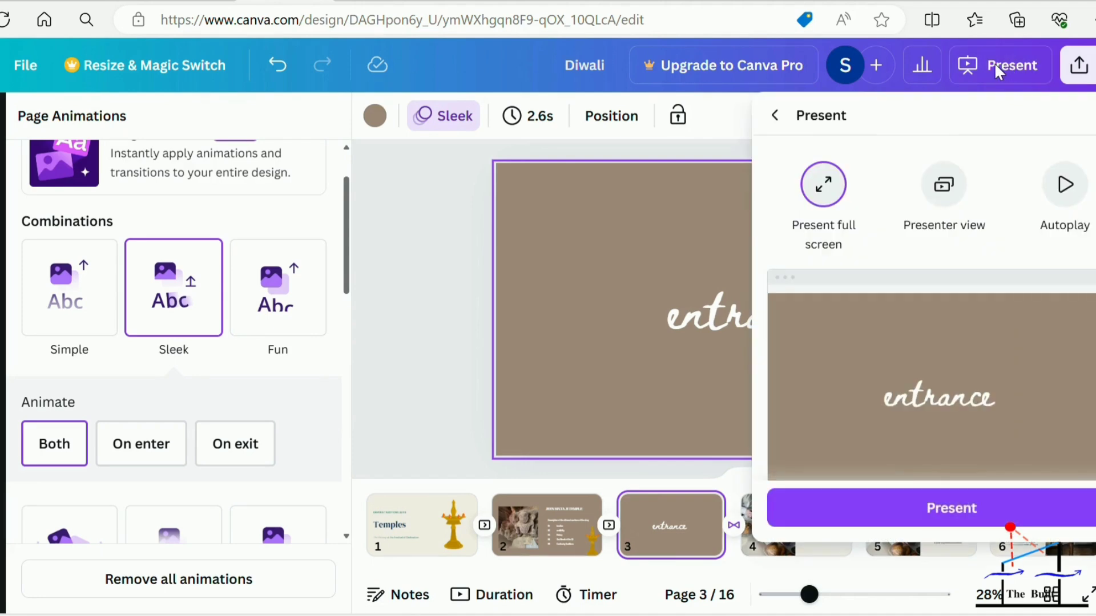
left_click(900, 515)
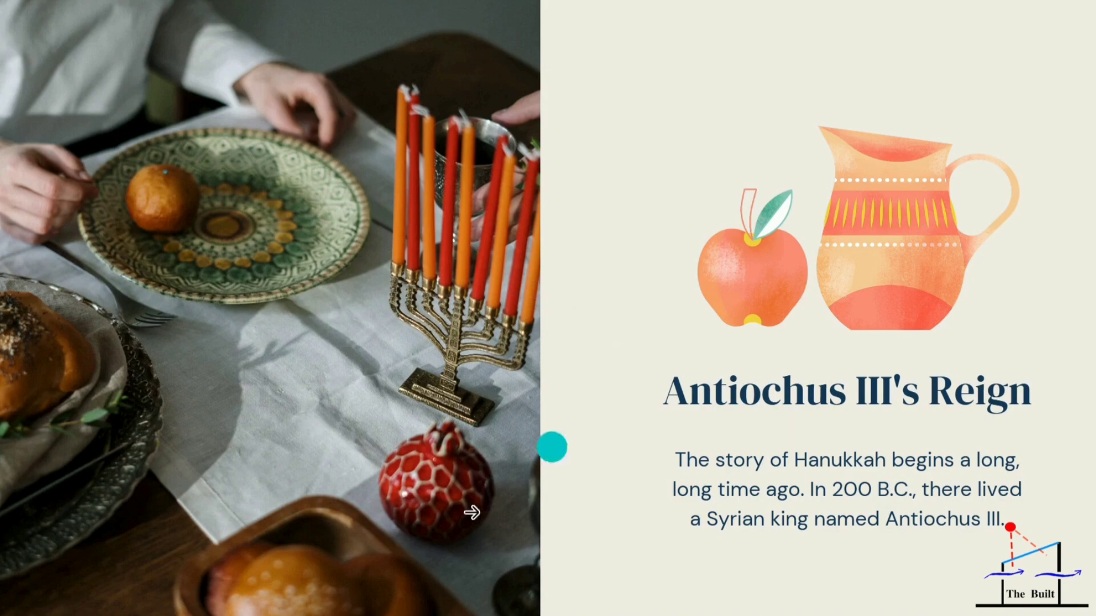
key("Escape")
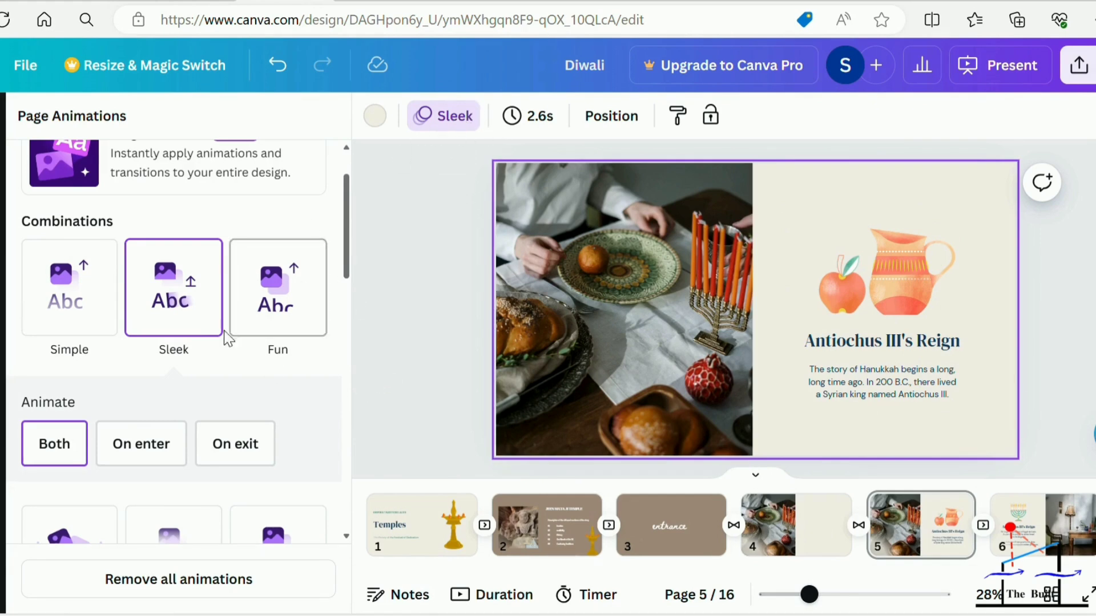
Set page 4's Sleek animation to play on enter only, and remove all animations from page 5.
left_click(788, 549)
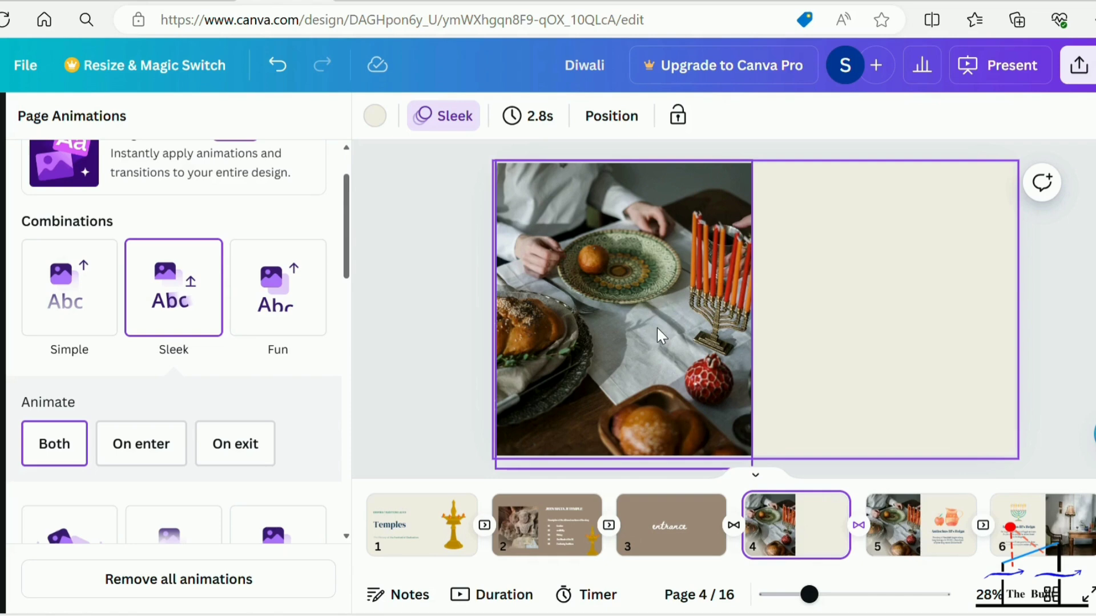
left_click(133, 456)
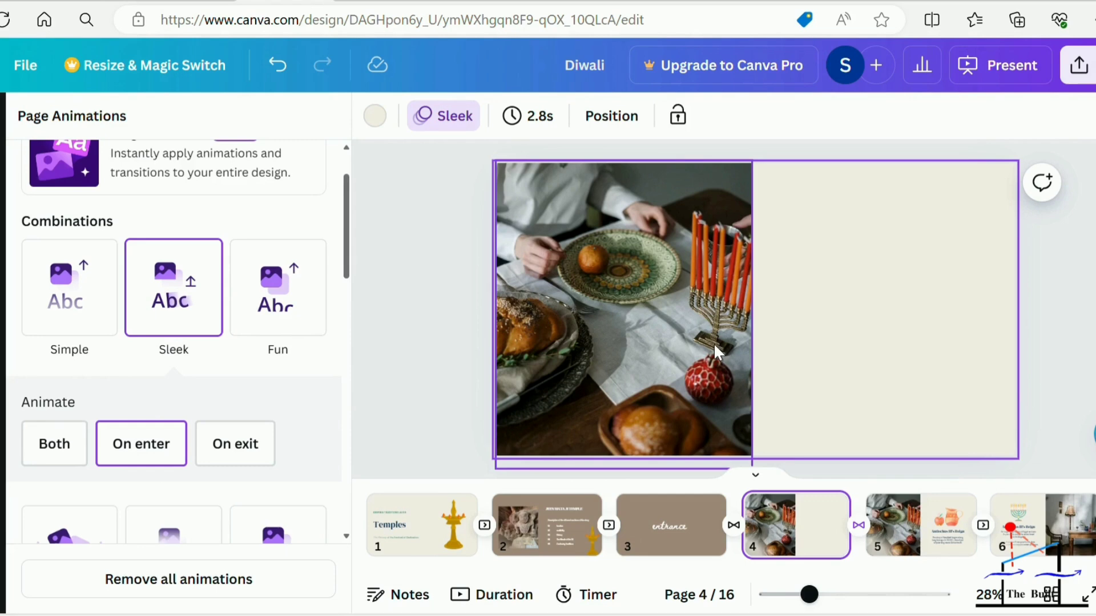
left_click(910, 547)
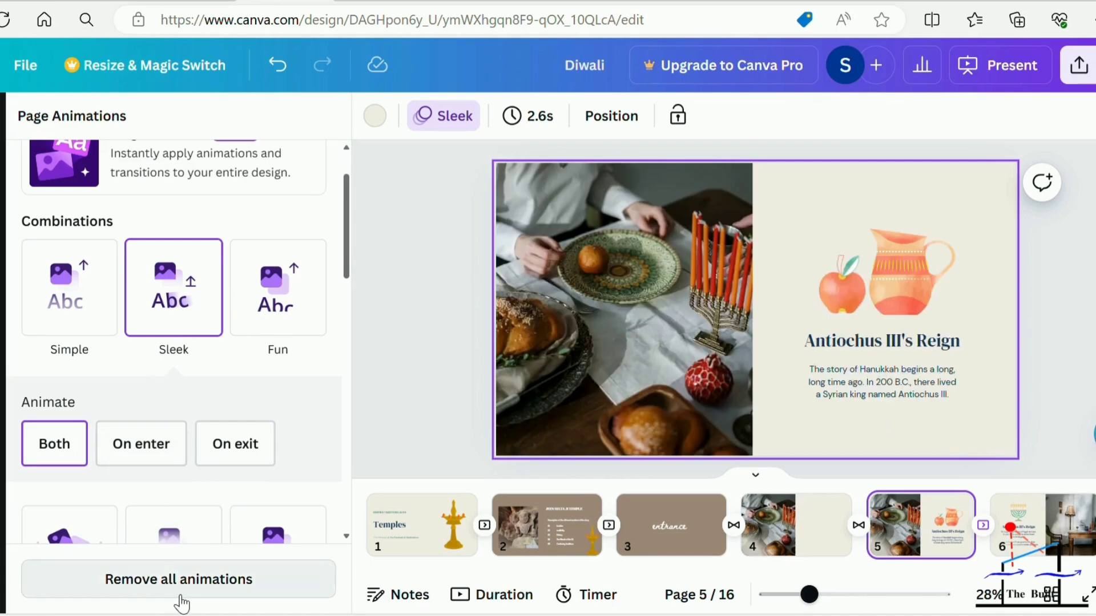
left_click(197, 588)
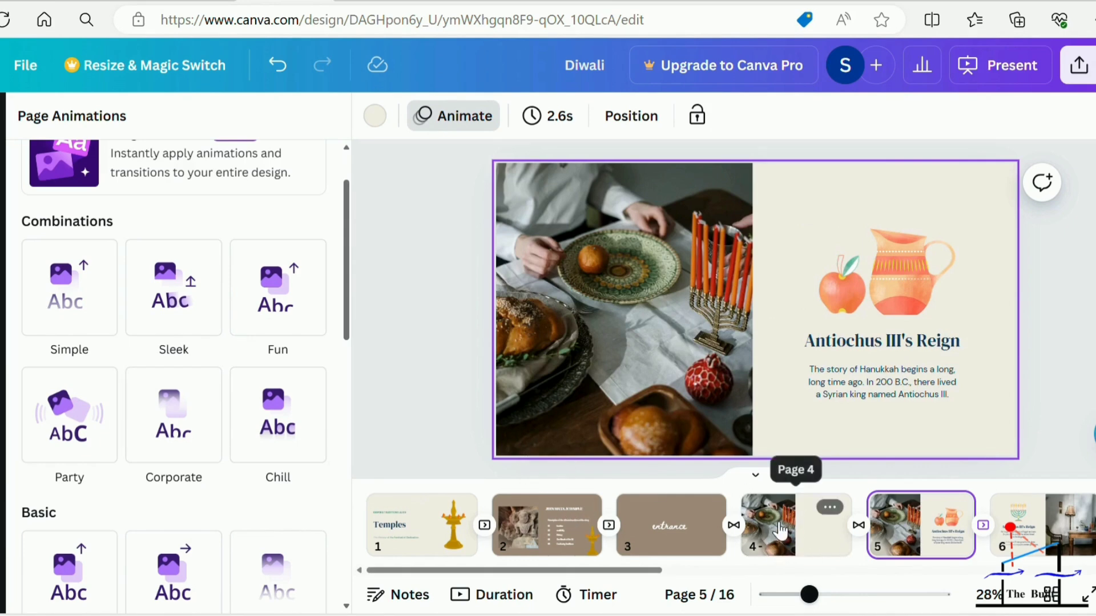
Present full screen from page 5, go back to "entrance", and play forward to "Antiochus III's Reign" to check the animation changes.
left_click(980, 81)
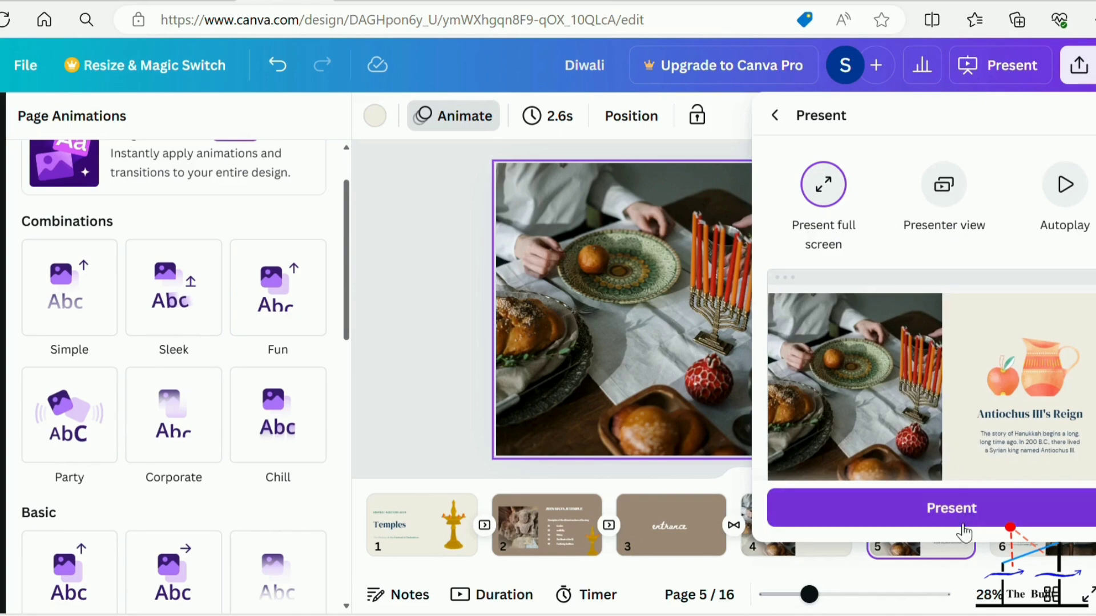
left_click(966, 520)
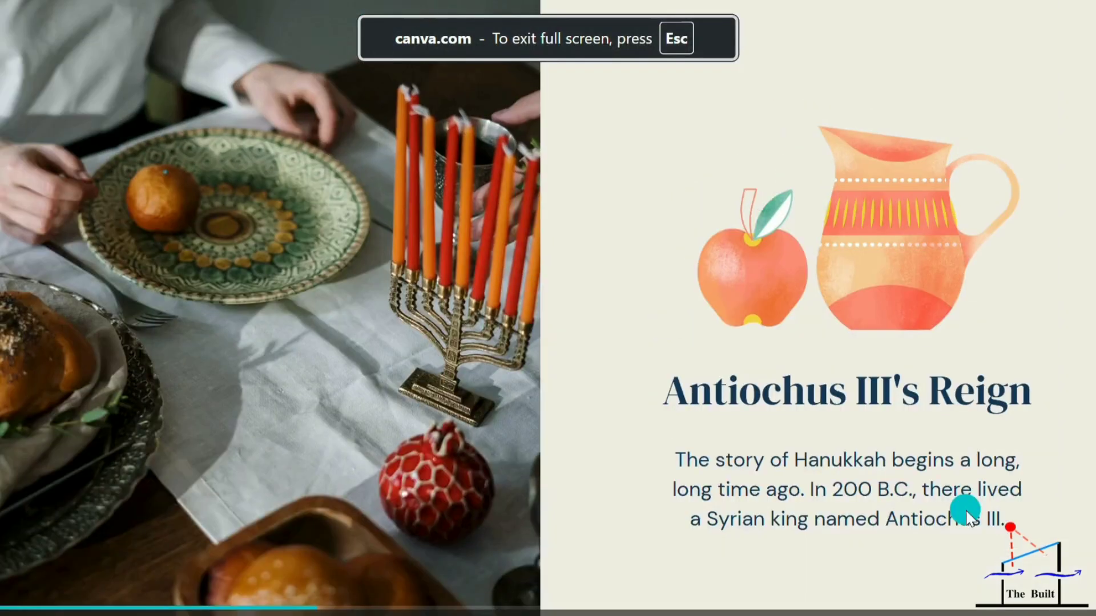
left_click(692, 521)
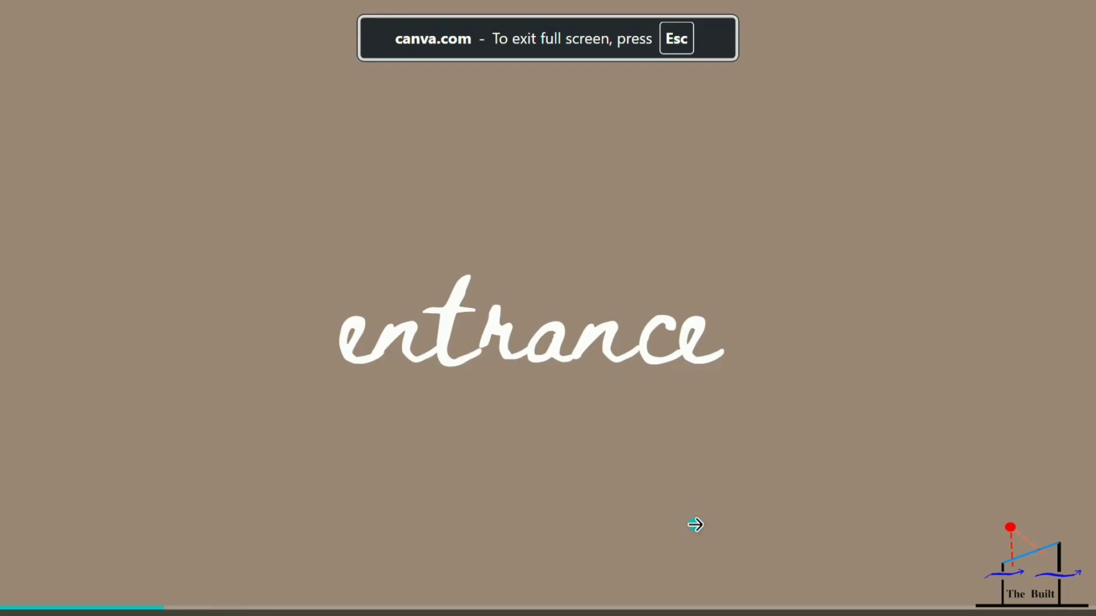
left_click(695, 525)
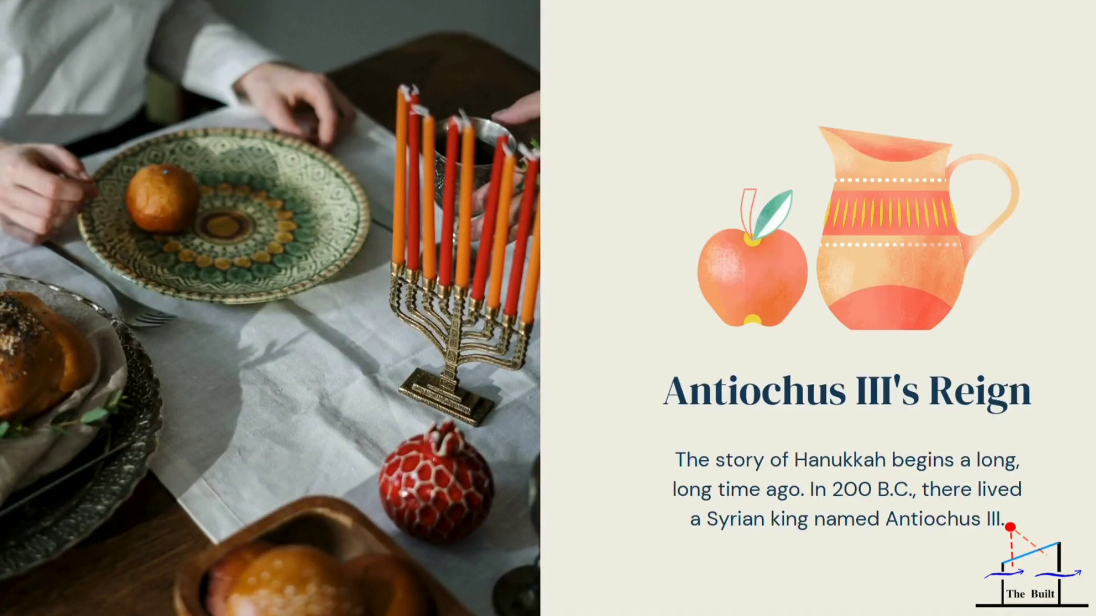
left_click(651, 204)
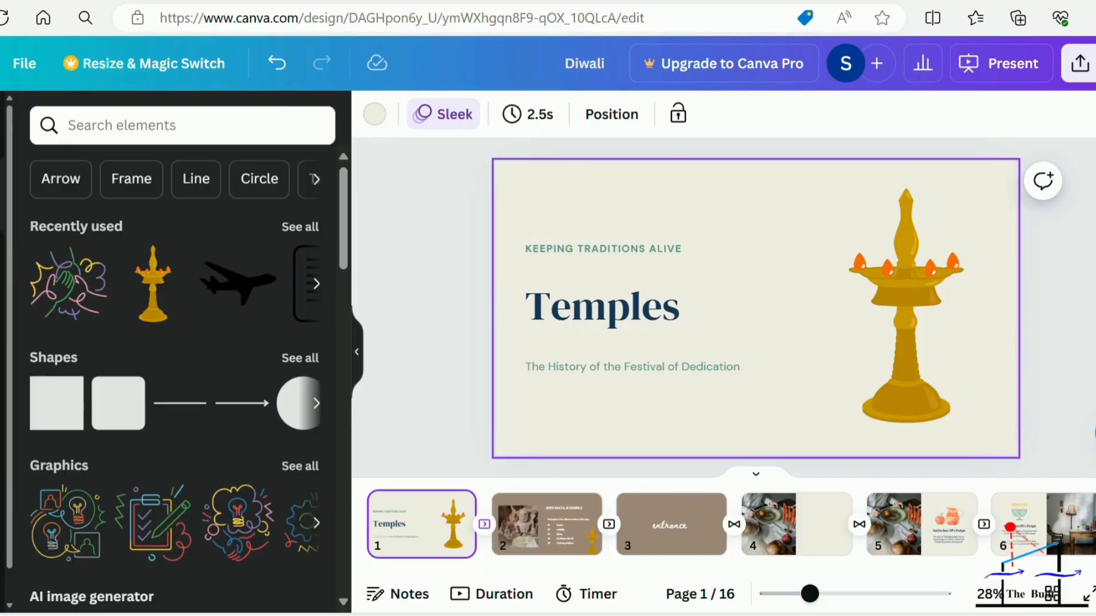
Try the "Five Tips for Great Skin" font combination on the "Temples" title page and undo it.
left_click(2, 263)
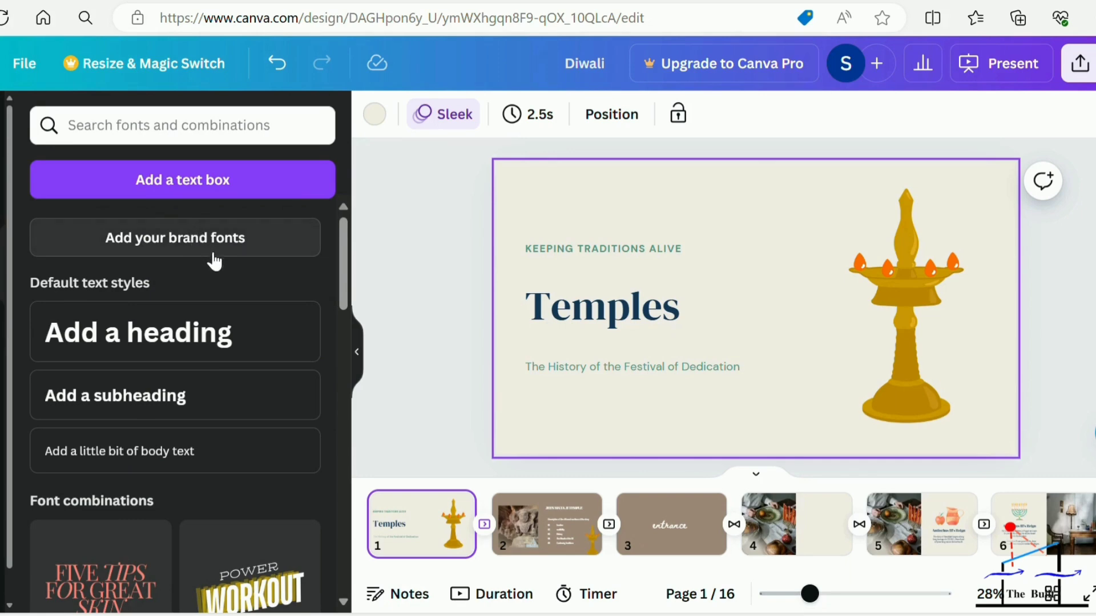
scroll(227, 325, "down", 2)
scroll(226, 325, "down", 5)
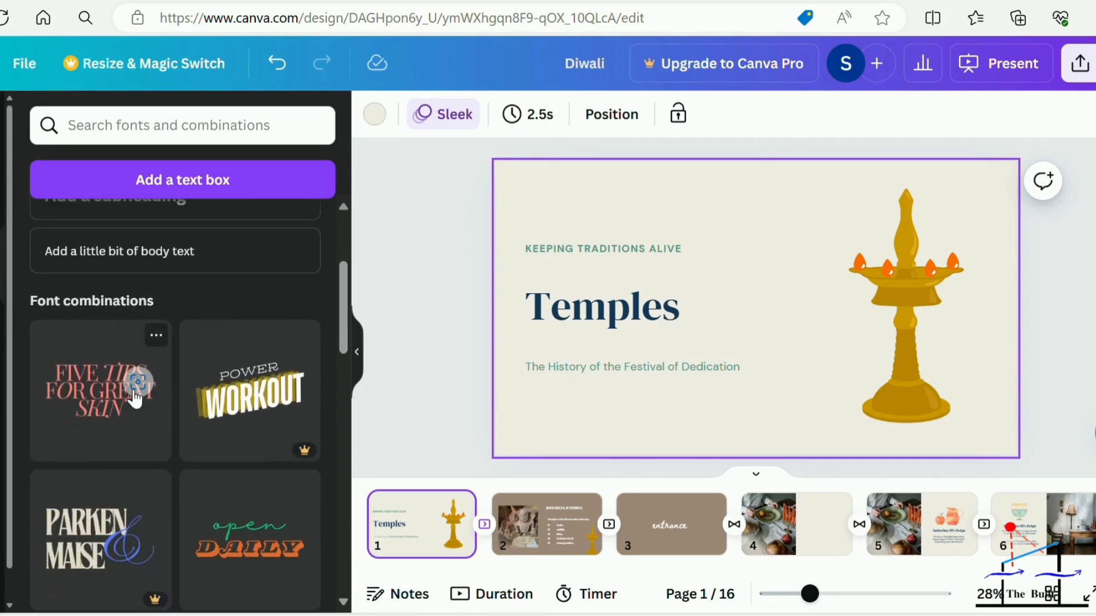
left_click_drag(137, 382, 576, 253)
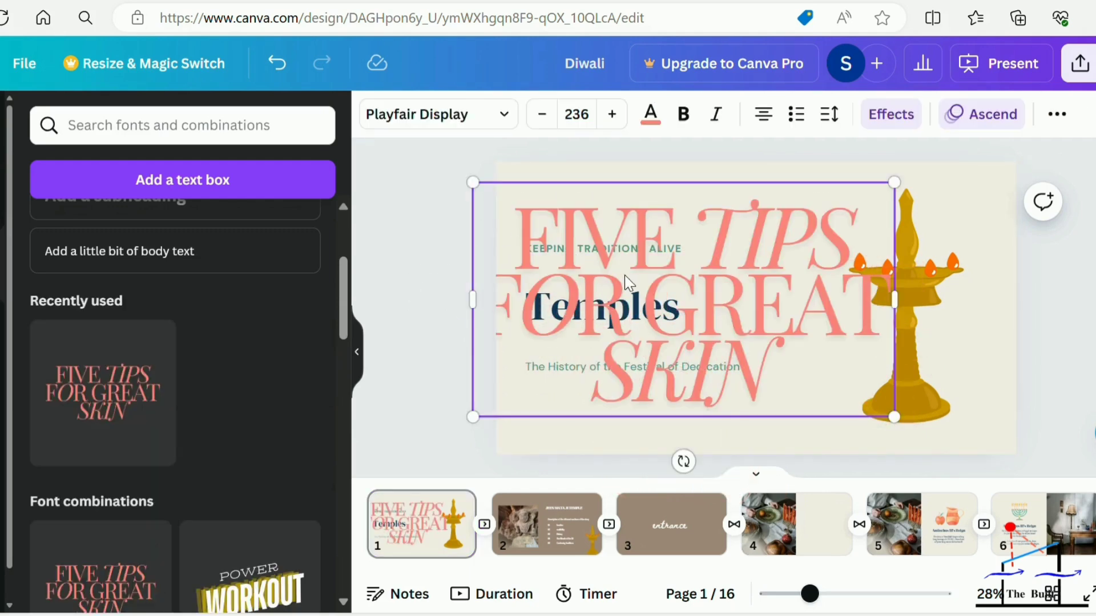
key("ctrl+z")
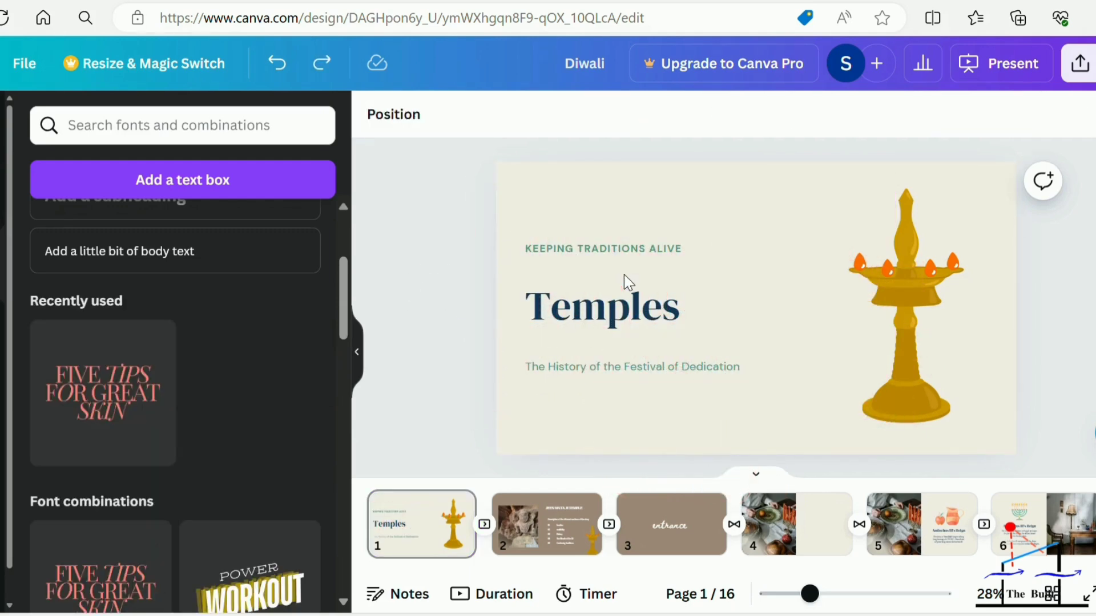
Browse the font combinations, and add a default heading text box to the "Temples" title page.
scroll(165, 432, "down", 7)
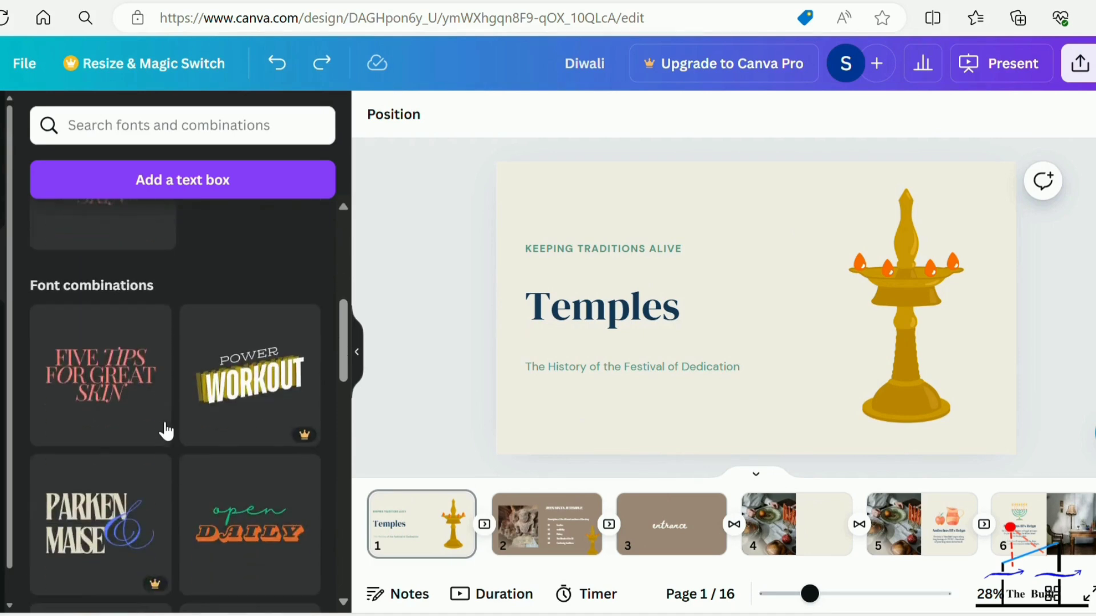
scroll(183, 521, "down", 3)
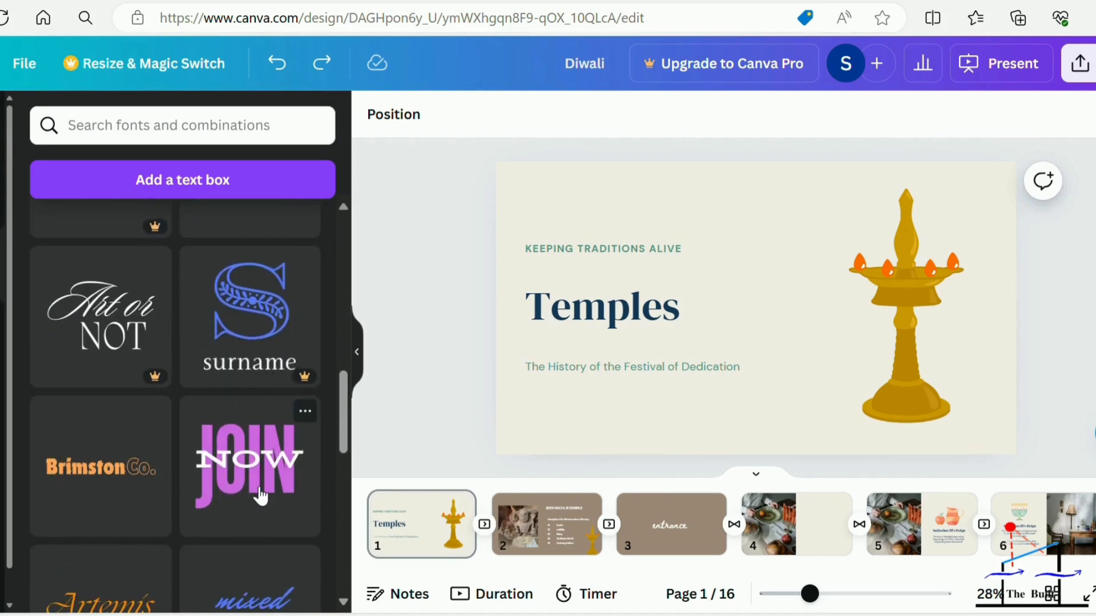
scroll(262, 456, "down", 2)
scroll(261, 497, "up", 12)
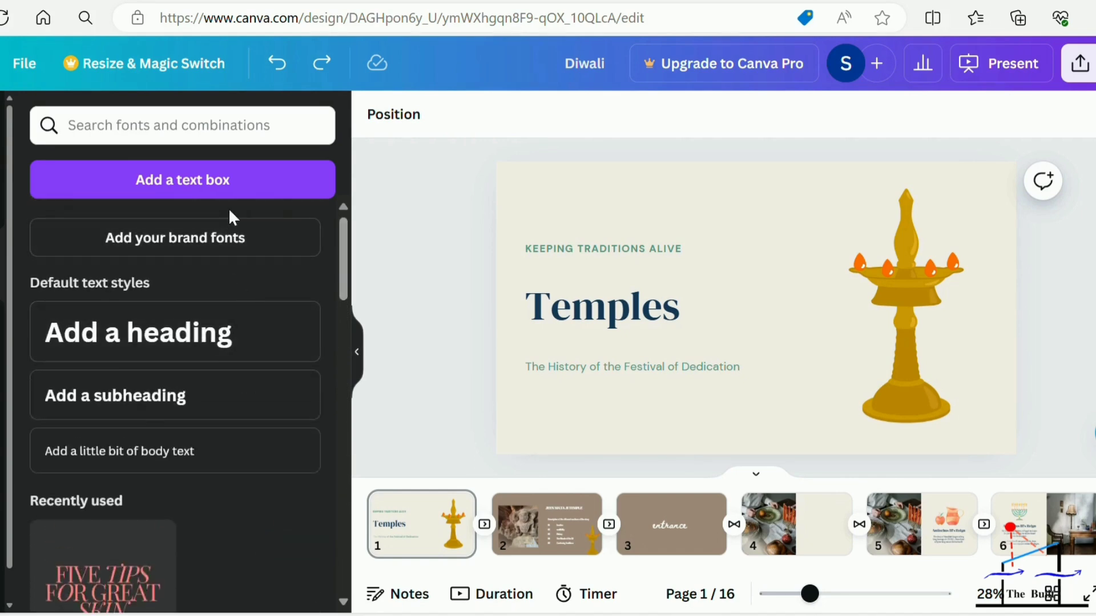
left_click(211, 337)
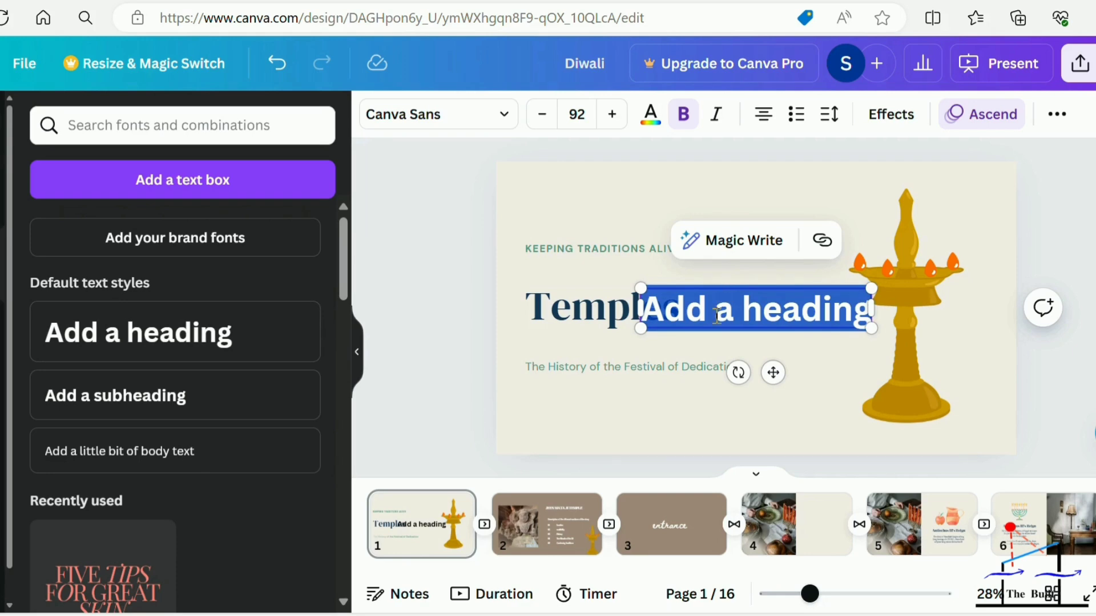
Undo the added heading text box, then review the title page's layers and the options of the subtitle "The History of the Festival of Dedication".
key("ctrl+z")
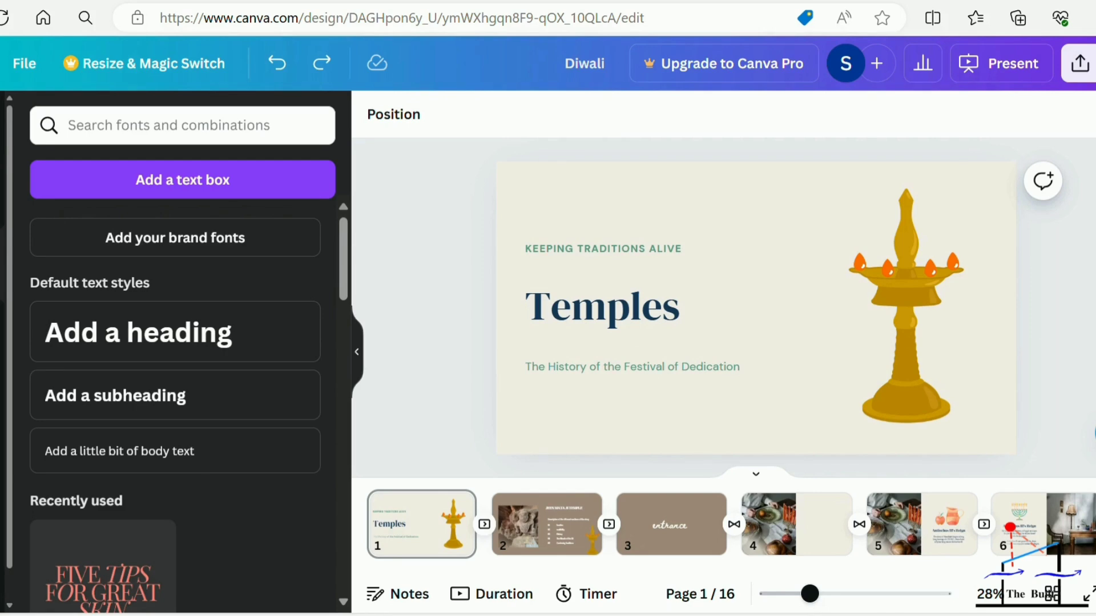
left_click(2, 192)
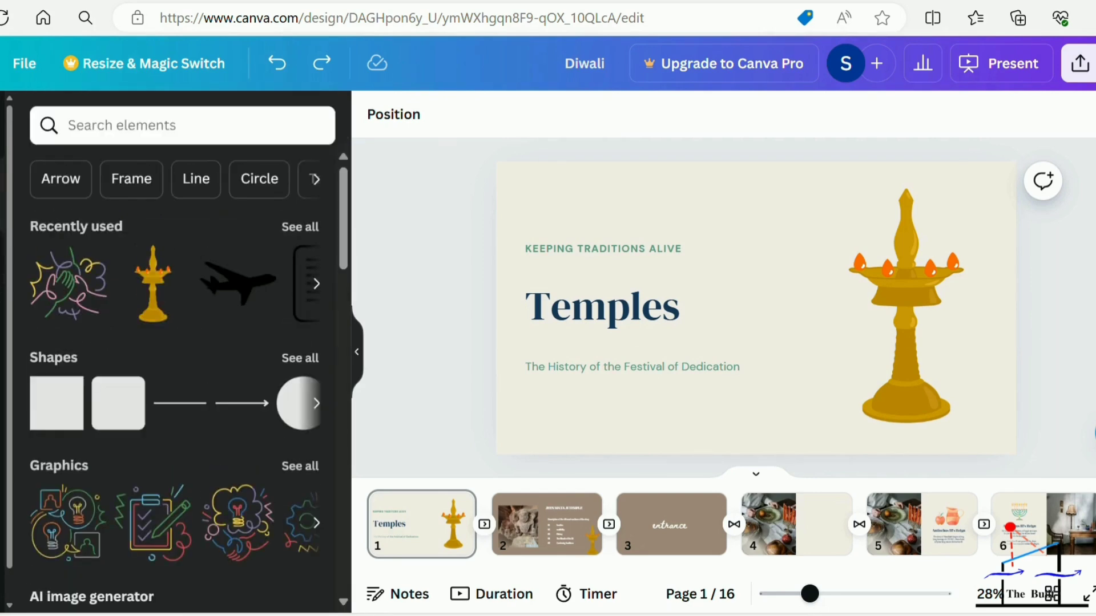
left_click(401, 120)
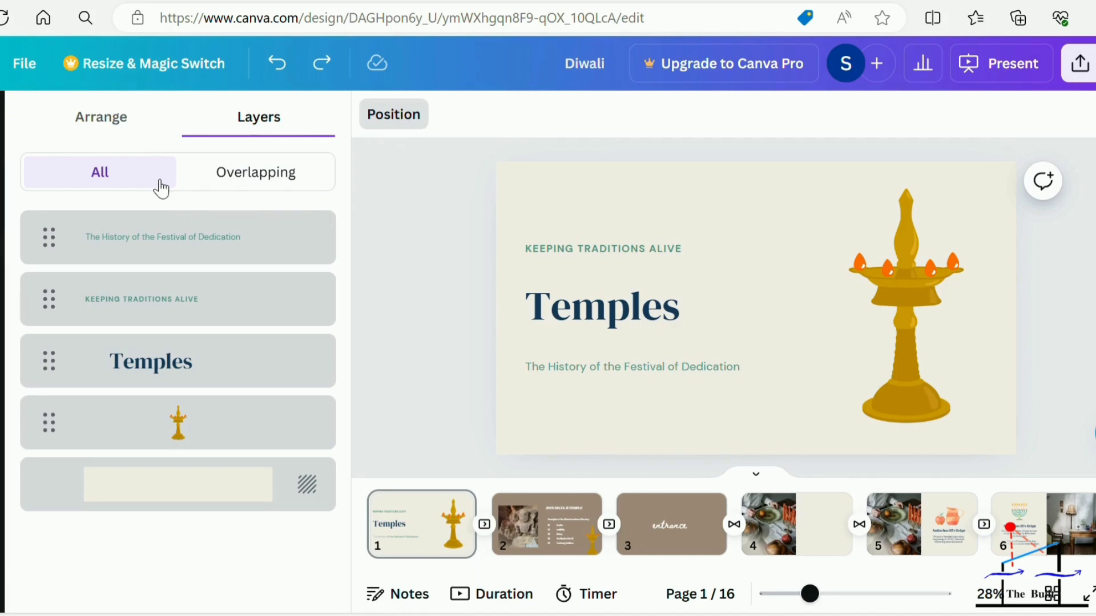
mouse_move(215, 235)
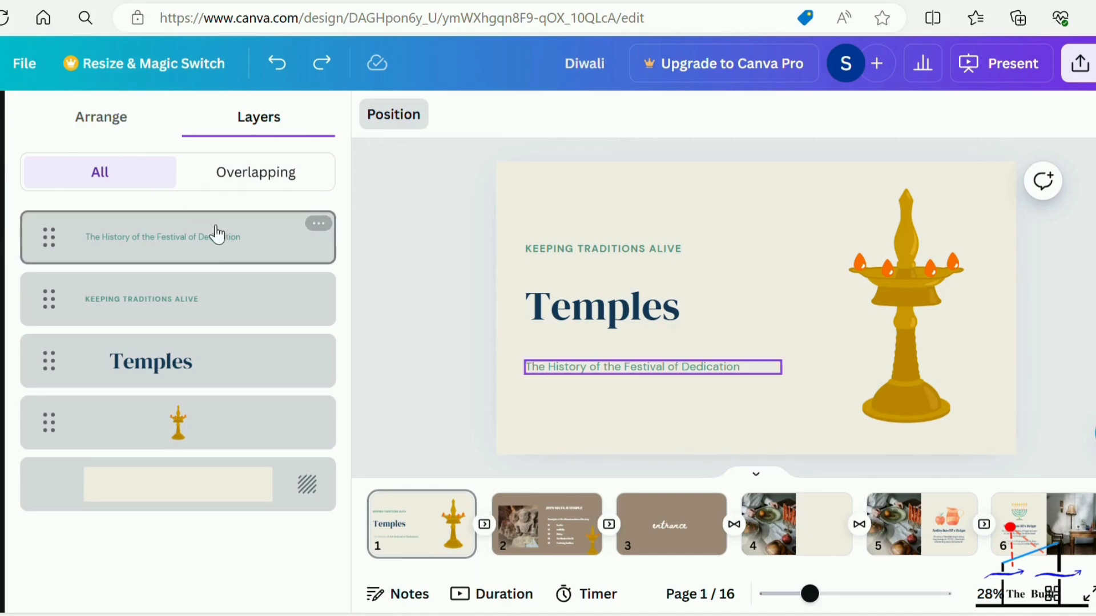
left_click(318, 225)
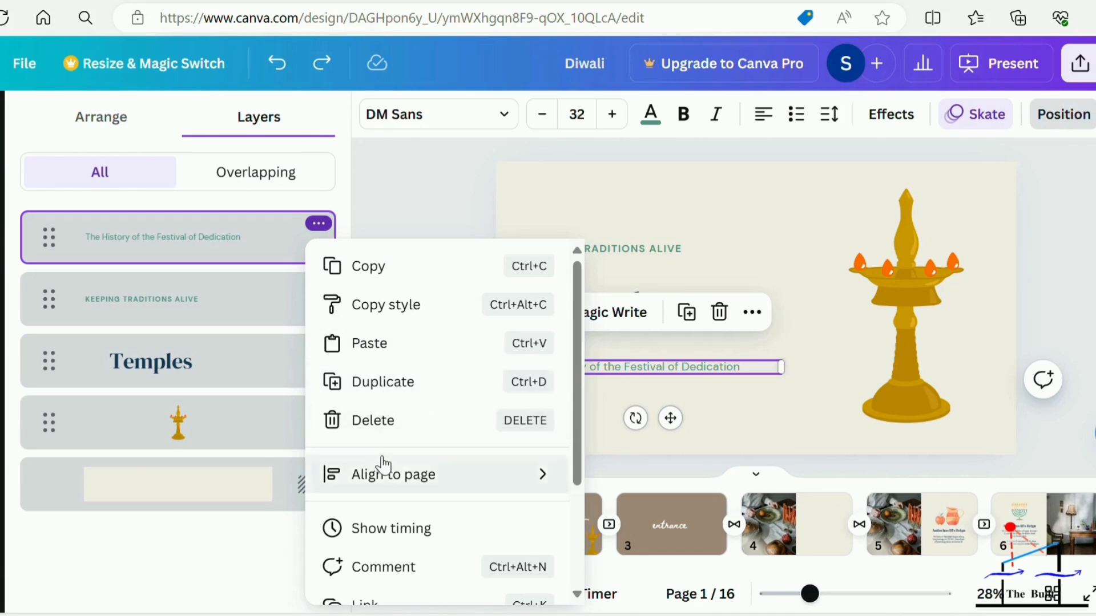
left_click(388, 179)
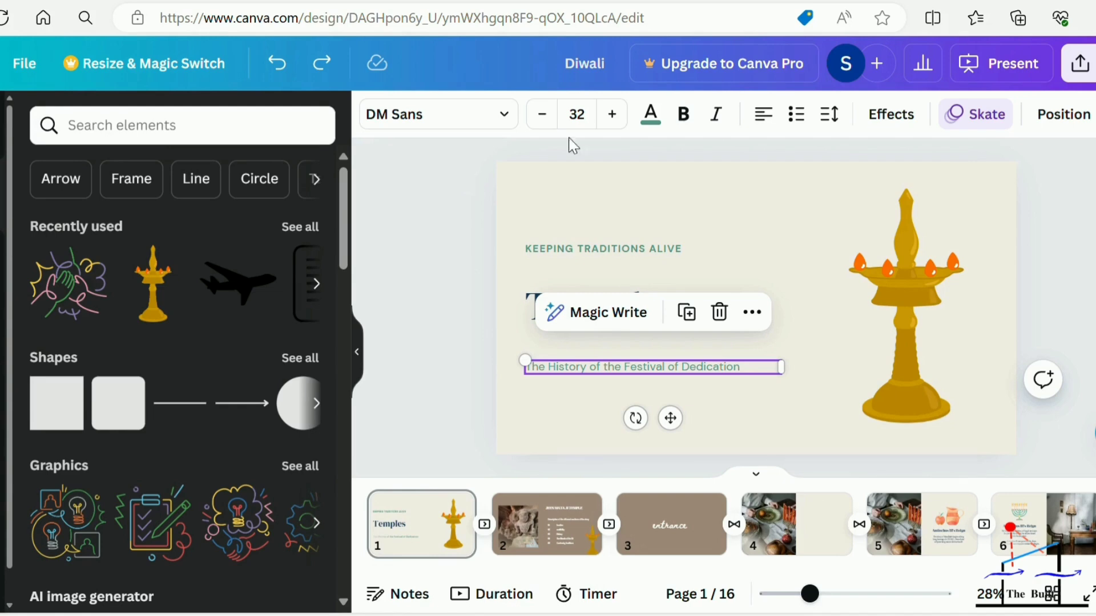
Try the Shadow, Neon and Glitch text effects on the title page's subtitle, and apply the Outline effect.
left_click(885, 119)
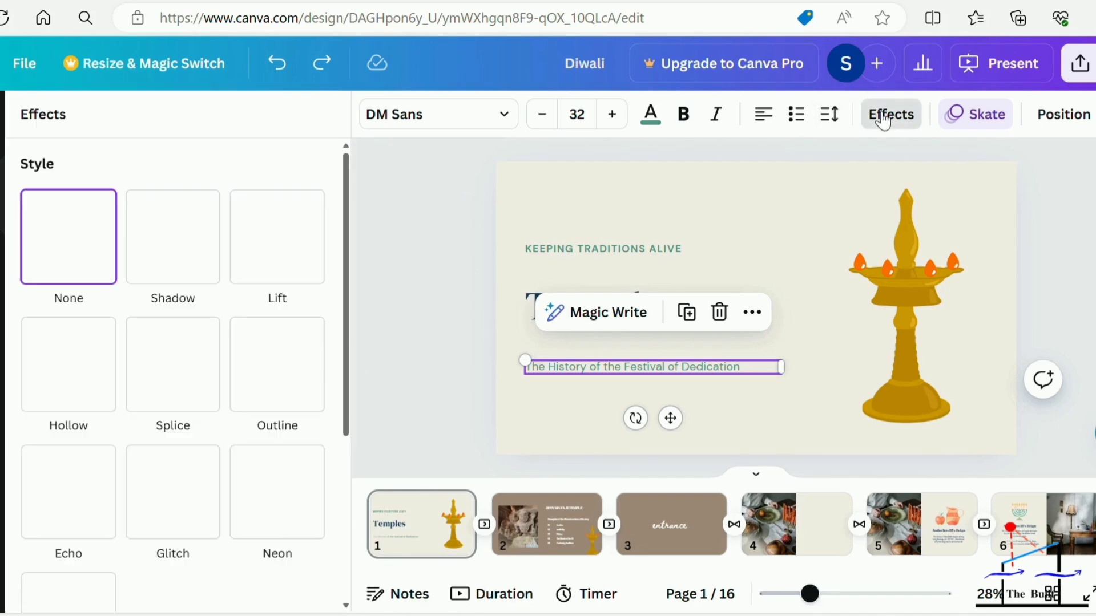
left_click(171, 258)
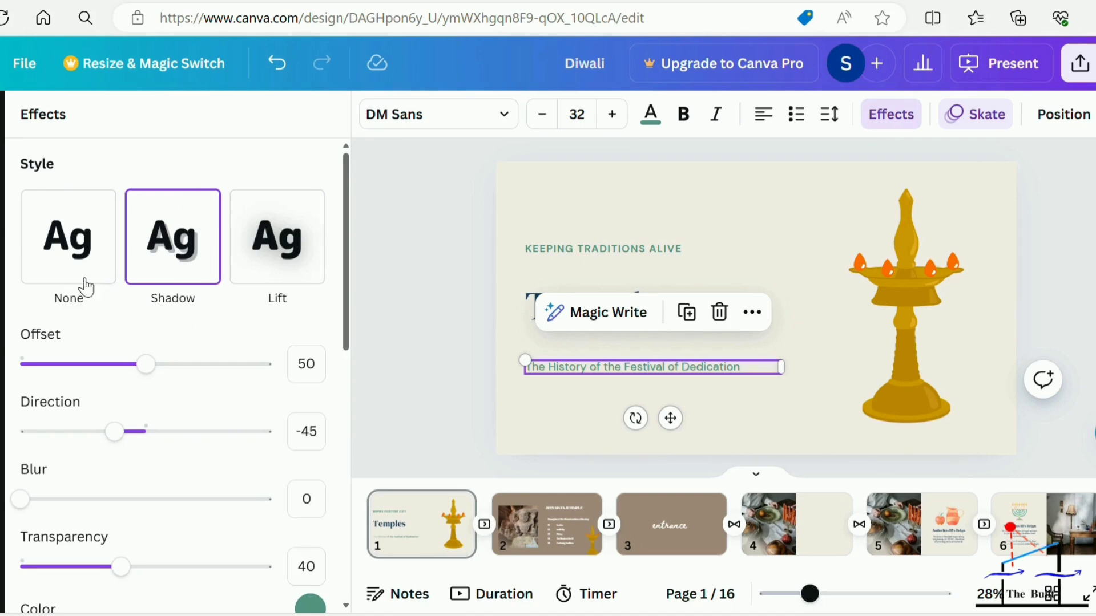
left_click(66, 269)
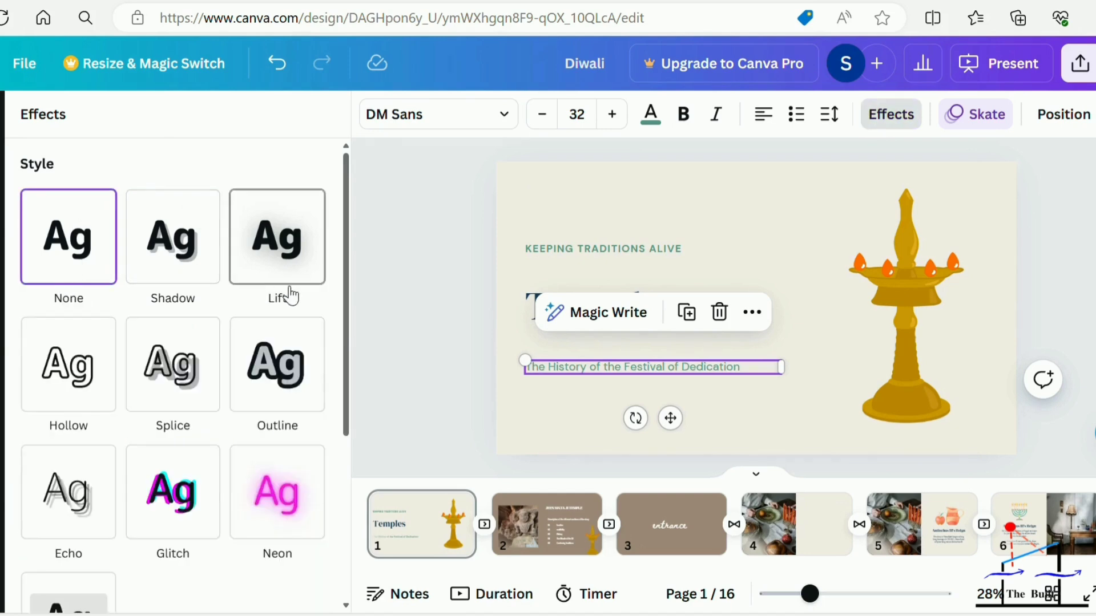
left_click(269, 514)
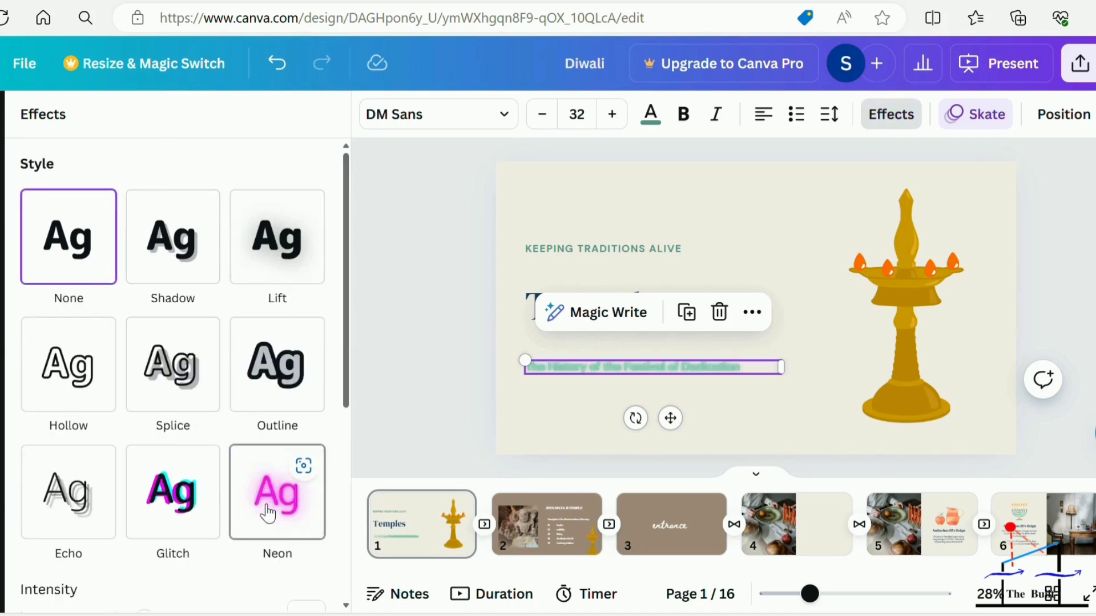
left_click(169, 504)
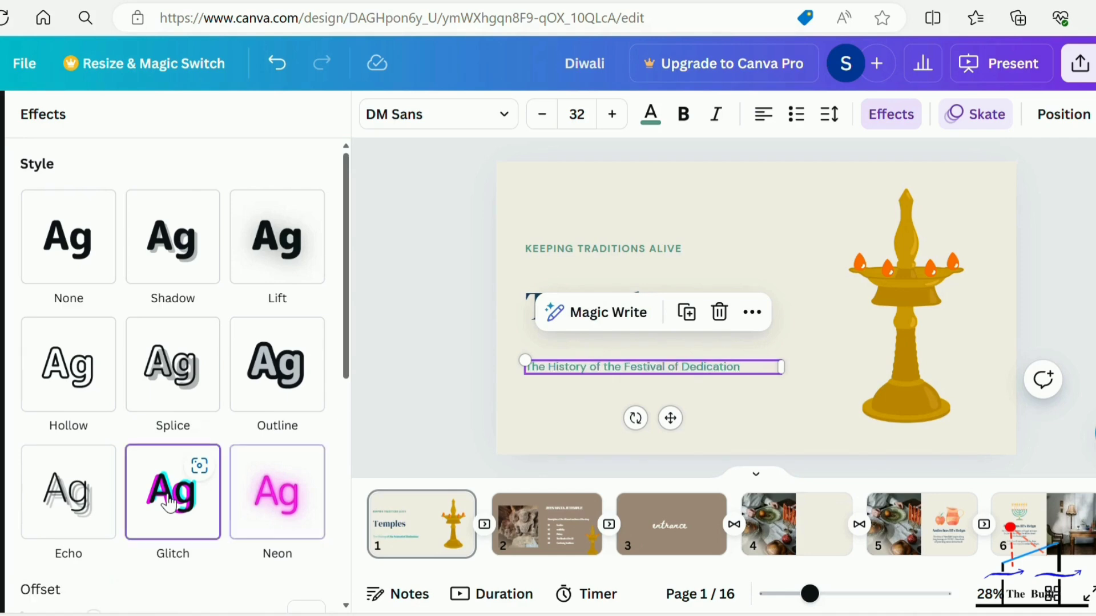
left_click(262, 374)
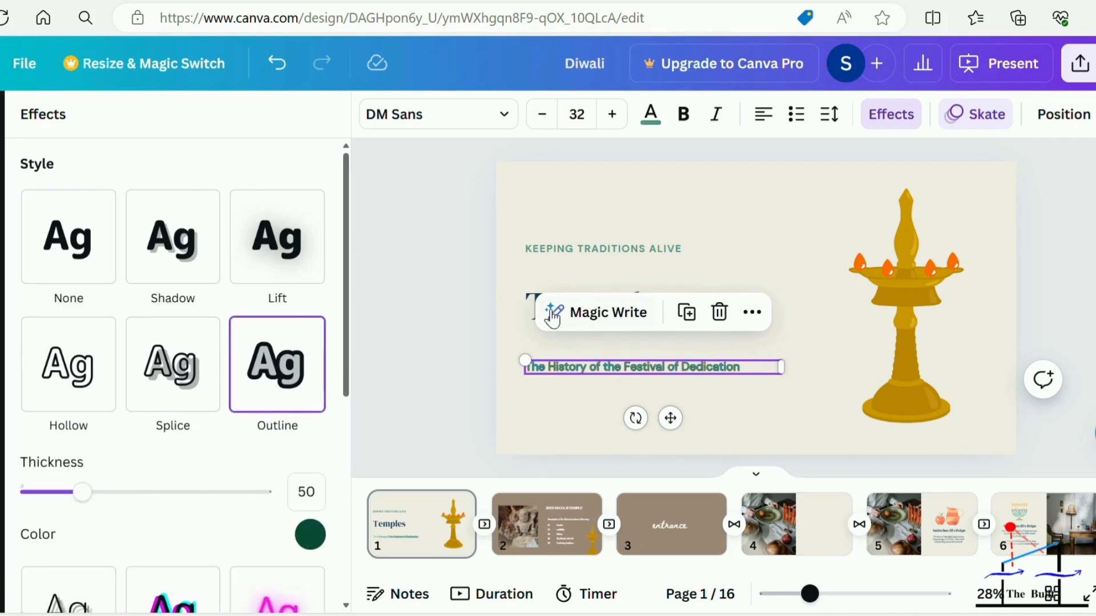
left_click(393, 365)
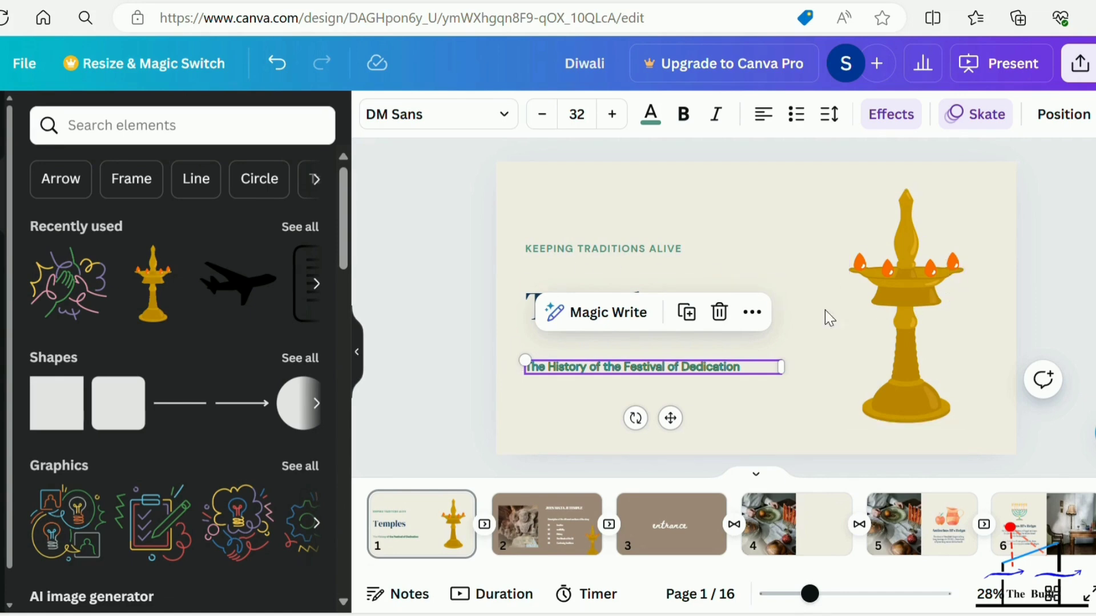
Add the comment "add a image" to the subtitle on the "Temples" title page.
left_click(1040, 384)
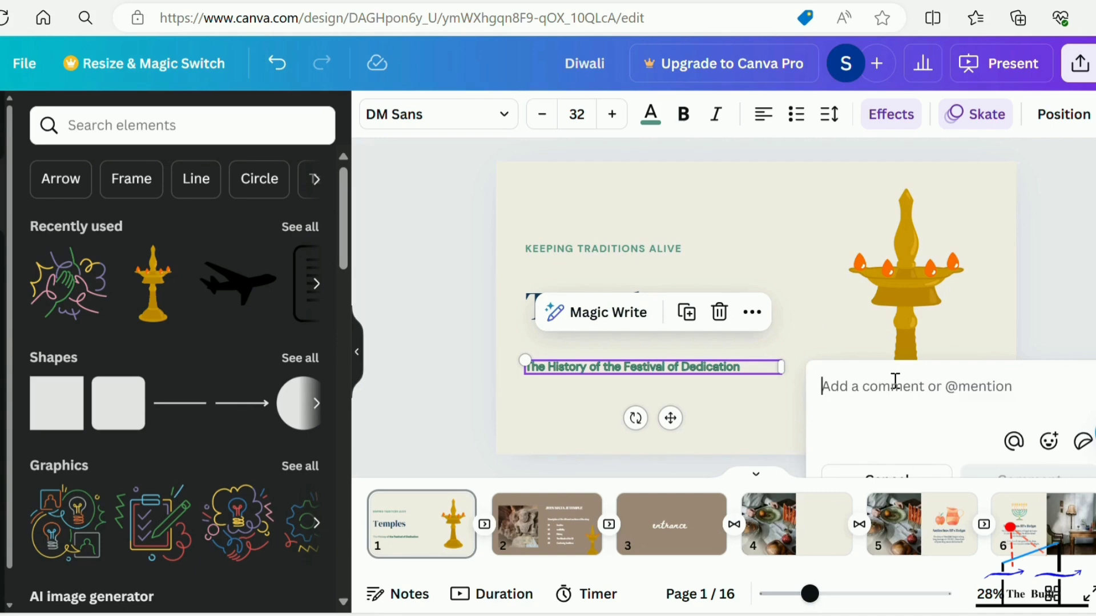
type("add a image")
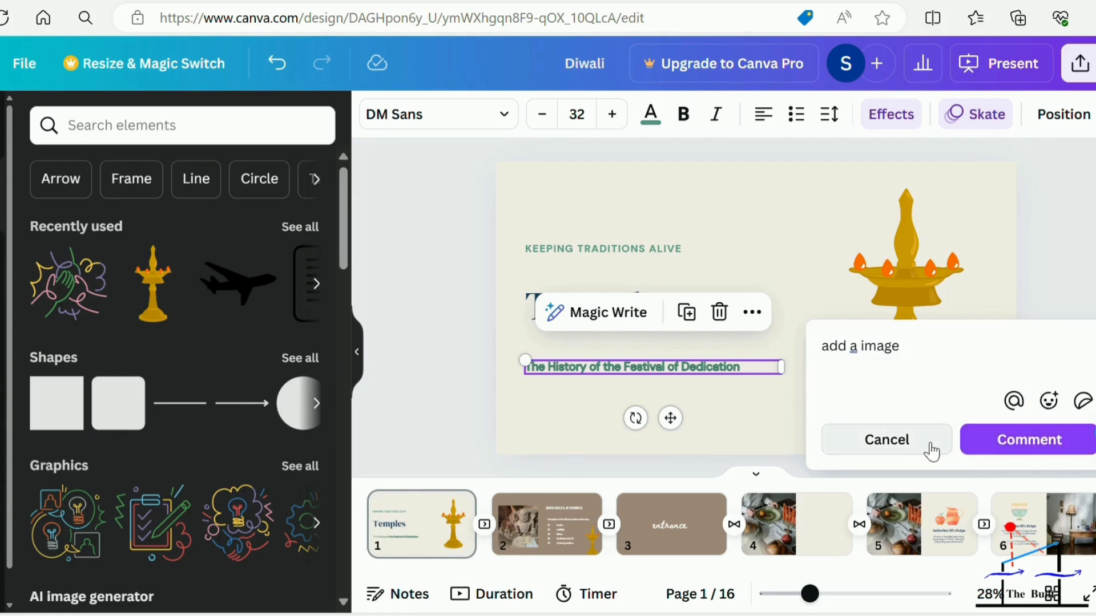
left_click(990, 441)
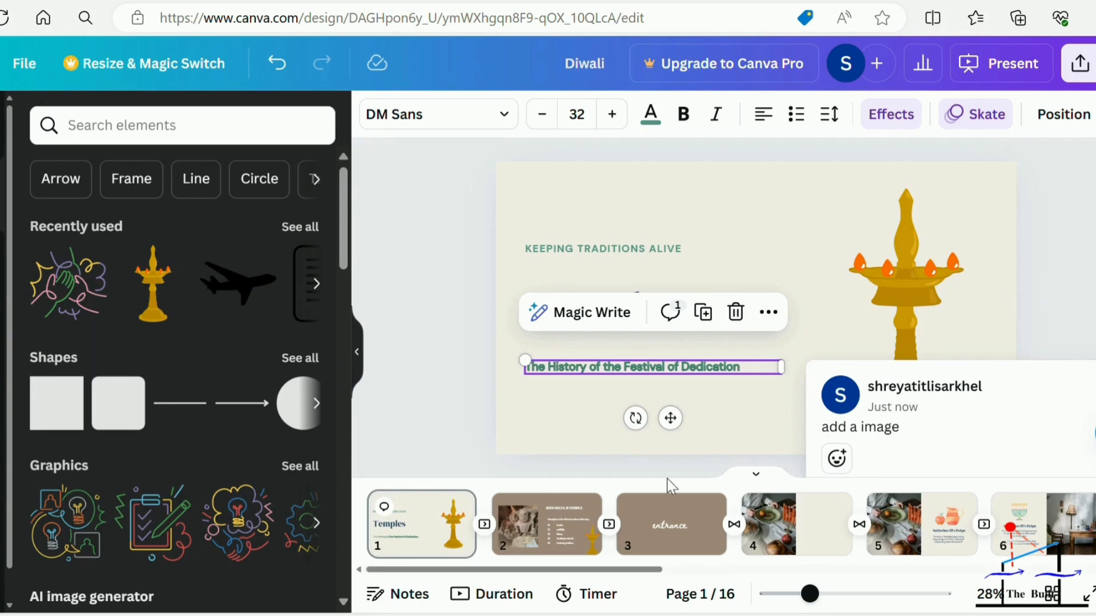
Add the comment "add back ground" to the "entrance" page, page 3.
left_click(542, 543)
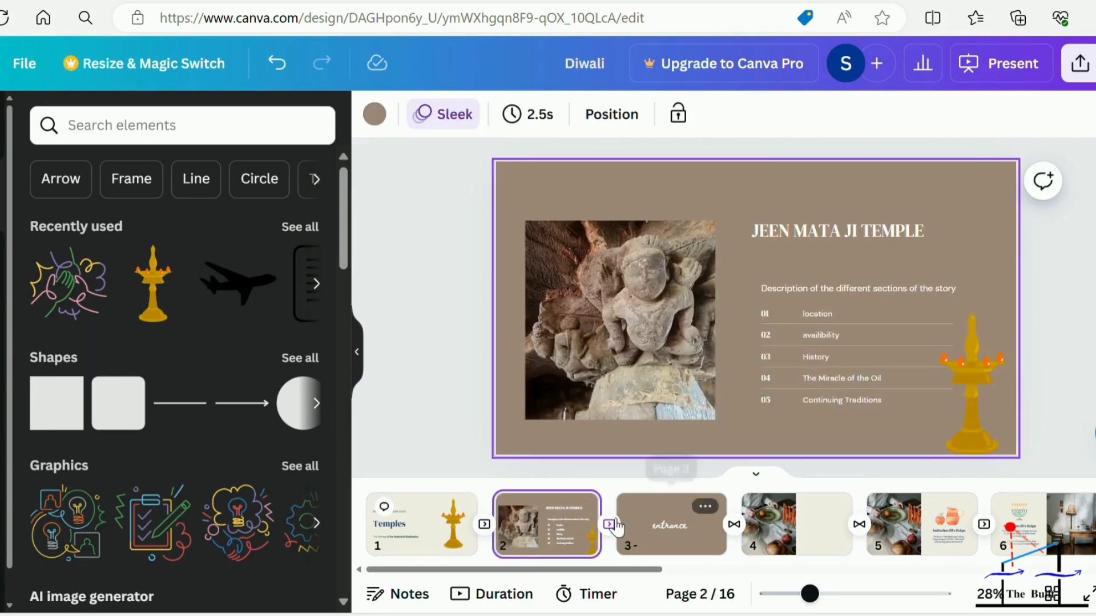
left_click(651, 536)
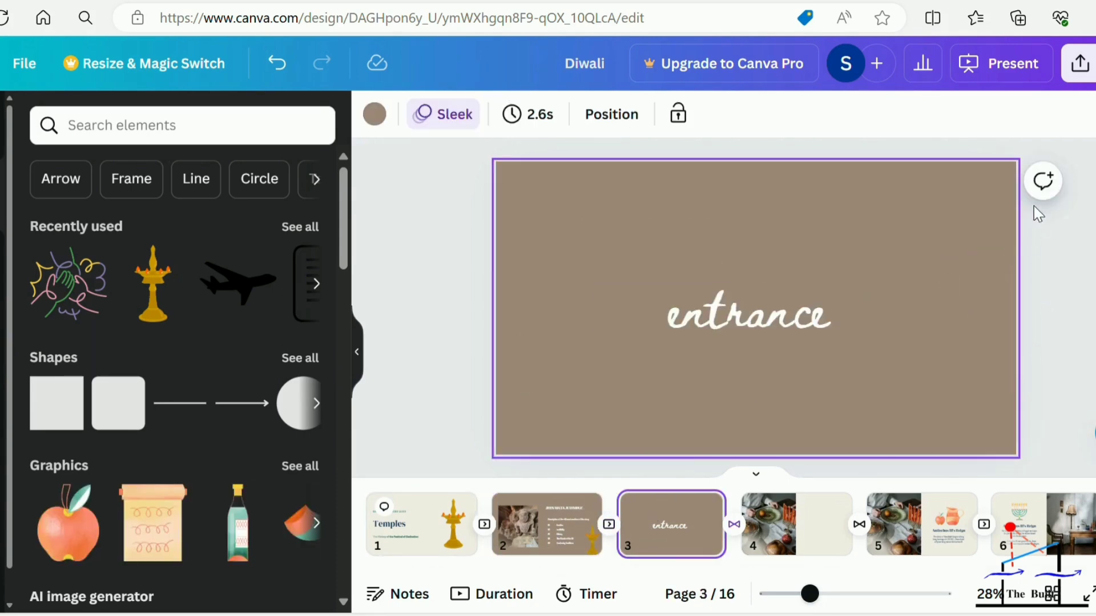
left_click(1041, 184)
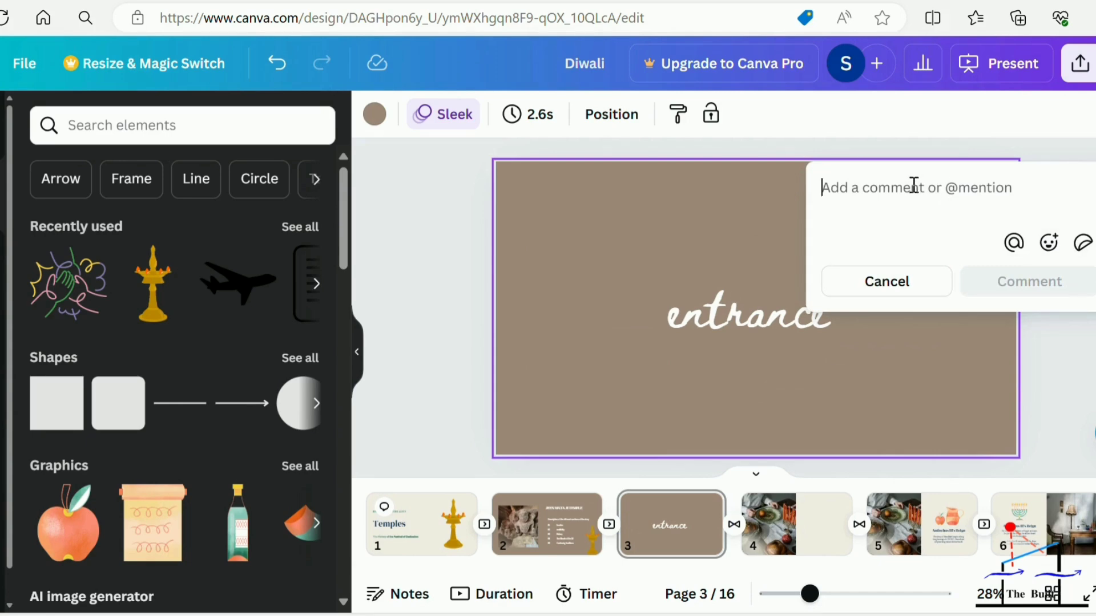
type("add back ground")
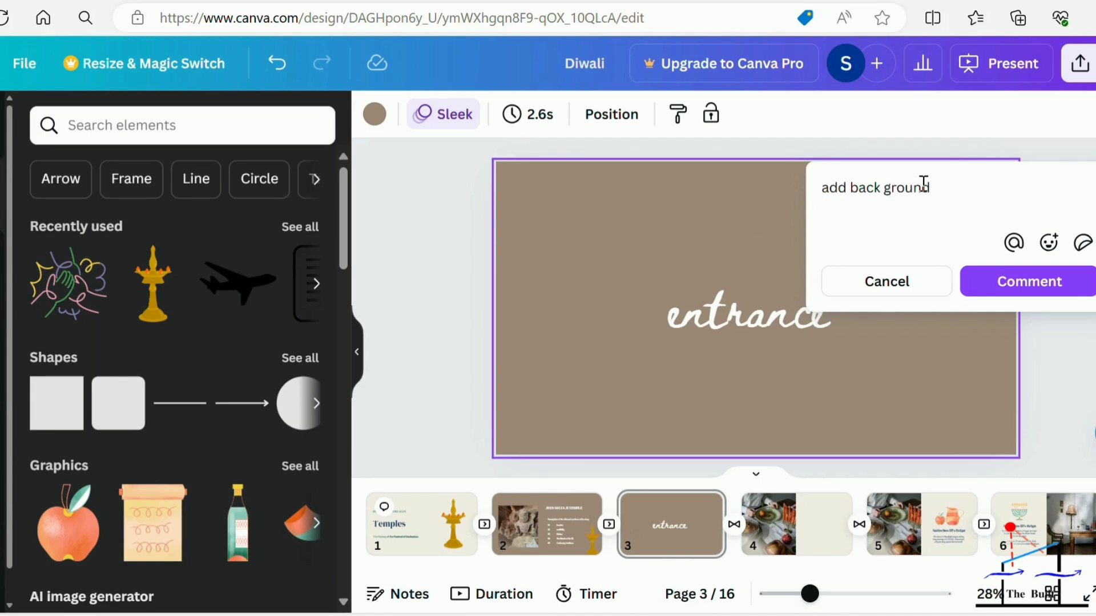
left_click(1008, 288)
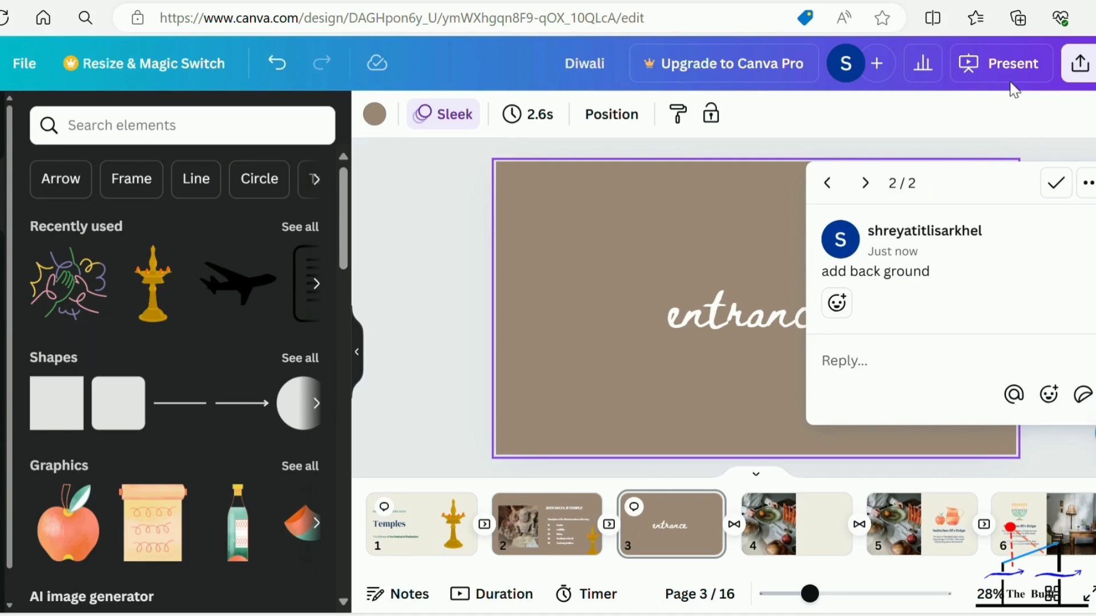
Present in Presenter view from "entrance", play forward to "Antiochus III's Reign", go back to the "Temples" title page and exit.
left_click(1006, 64)
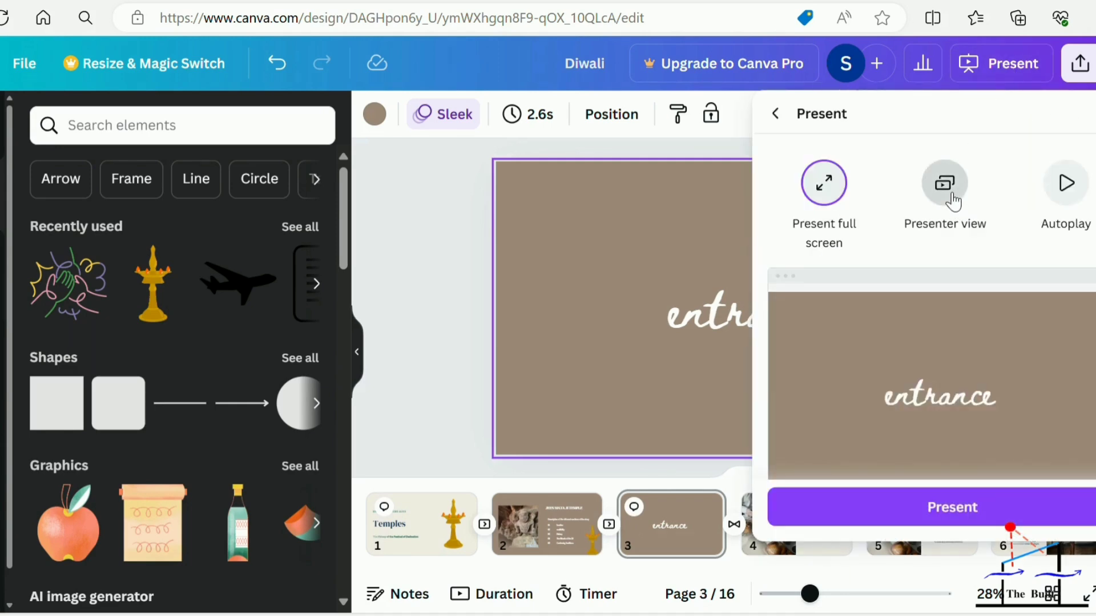
left_click(951, 195)
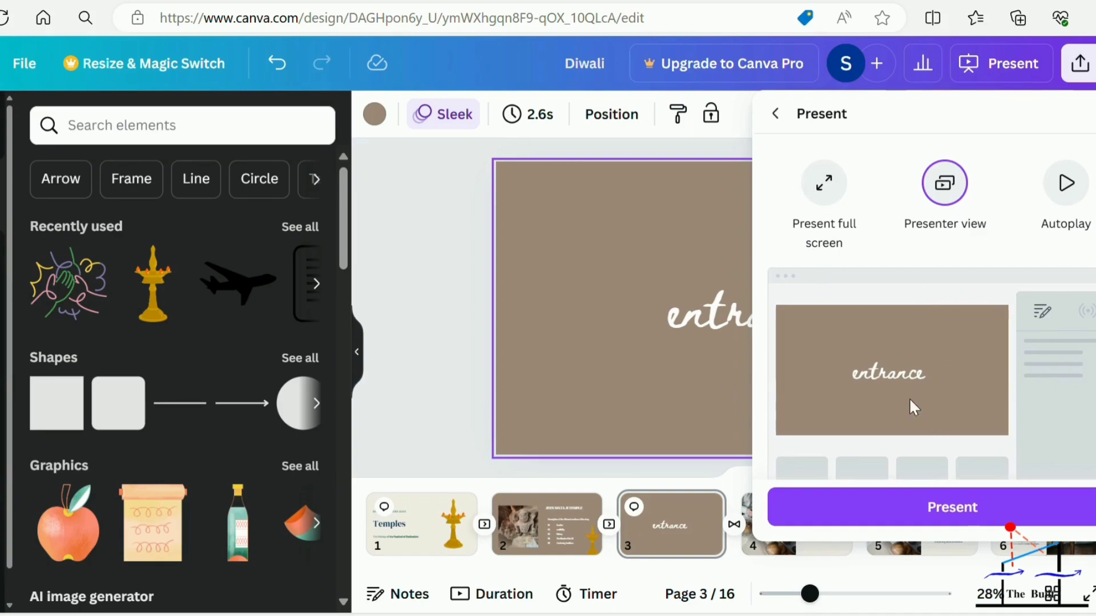
left_click(951, 510)
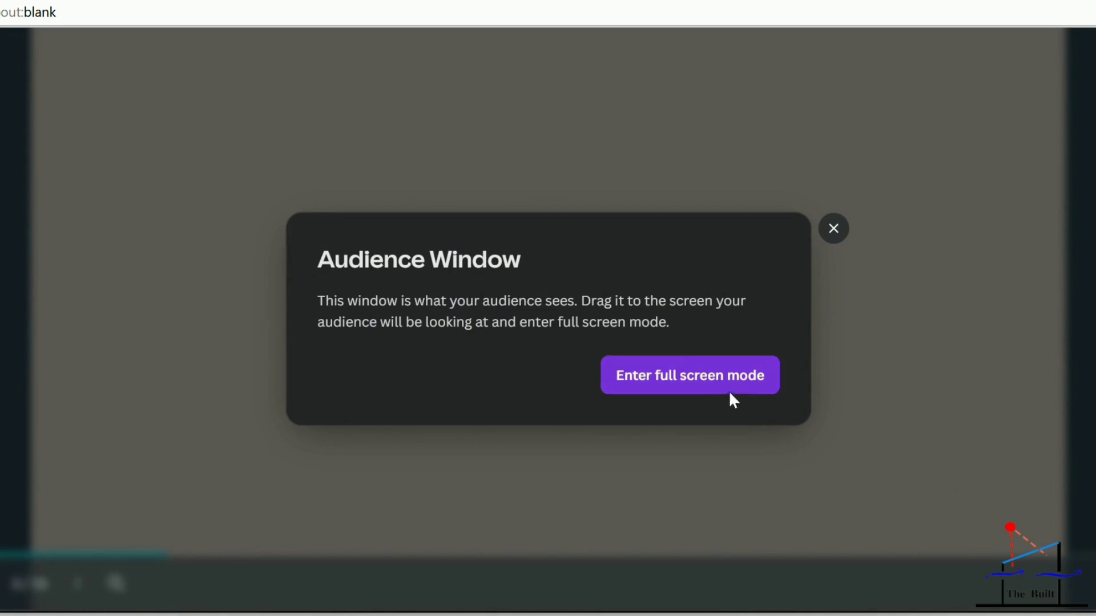
left_click(833, 230)
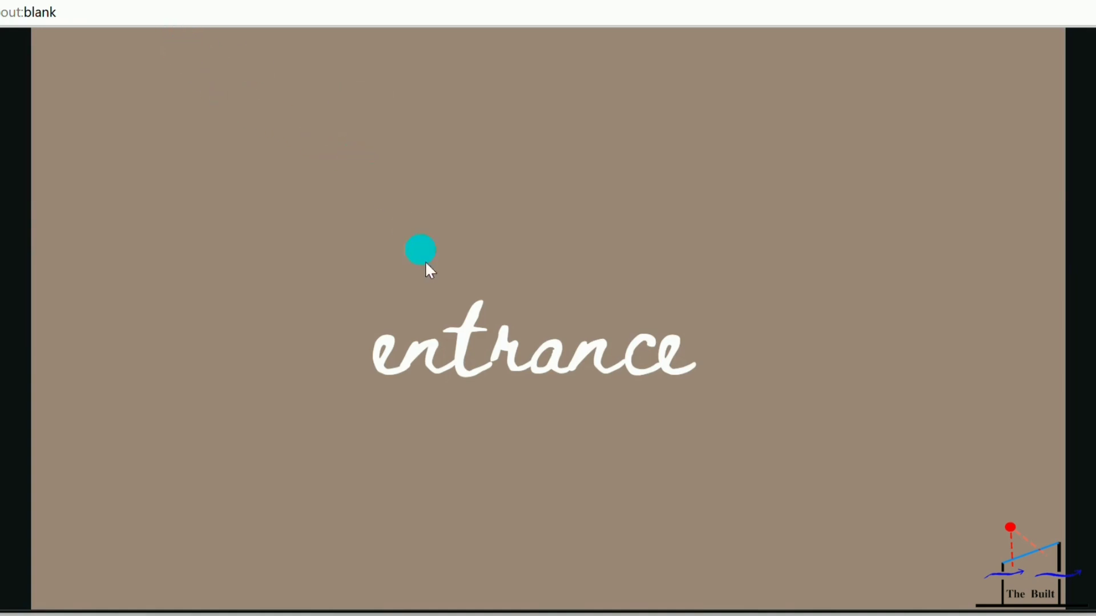
left_click(434, 299)
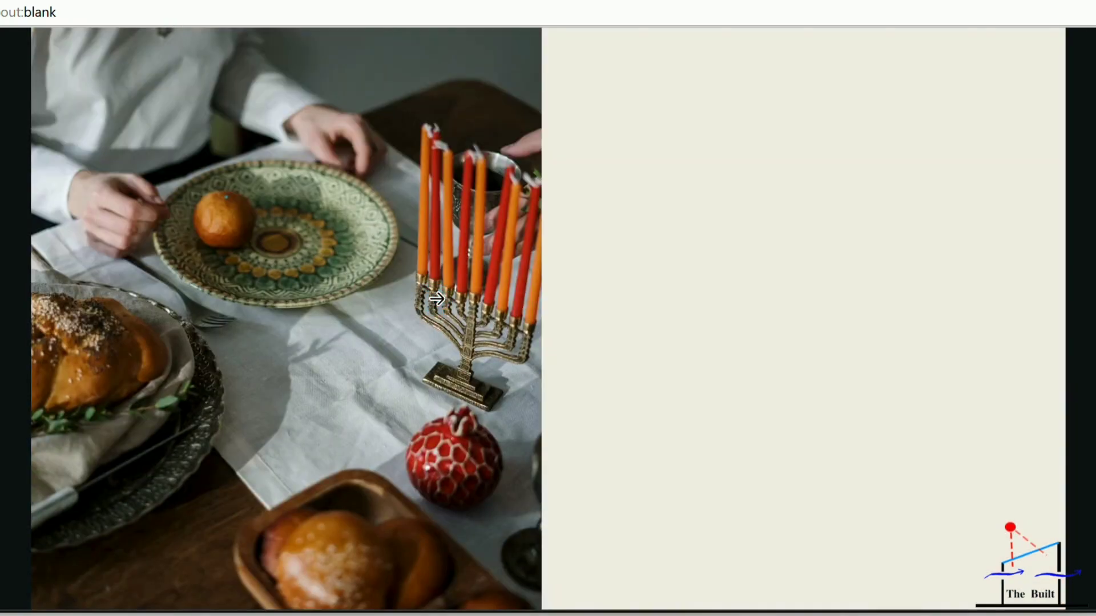
left_click(437, 299)
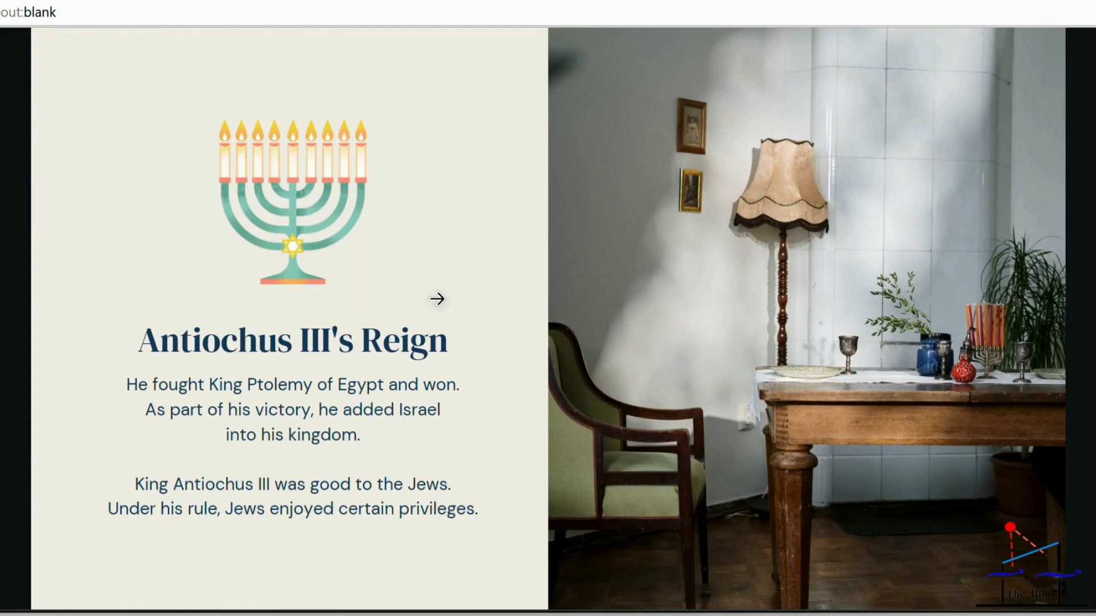
key("Left")
key("Left")
key("Left")
key("Left")
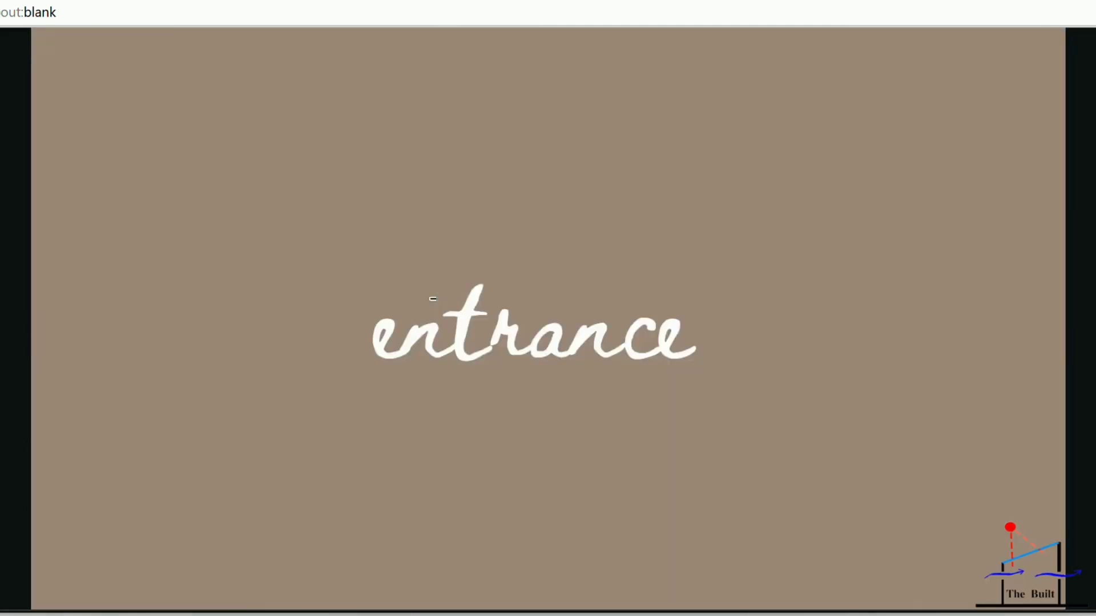
key("Left")
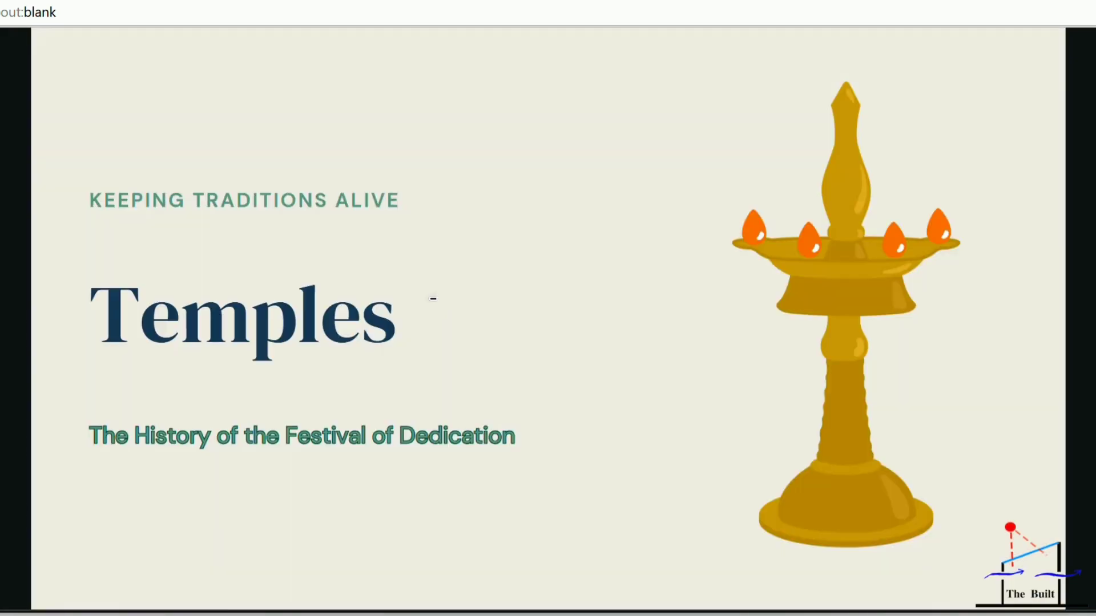
key("Escape")
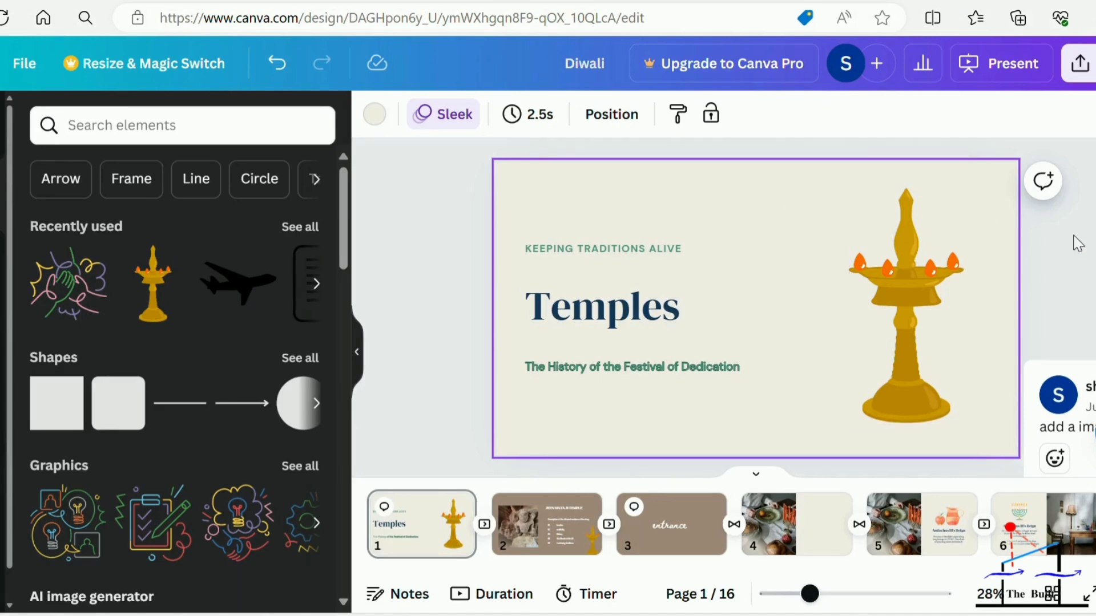
Resolve the "add a image" comment on the title page's subtitle and go to page 2.
scroll(741, 350, "down", 2)
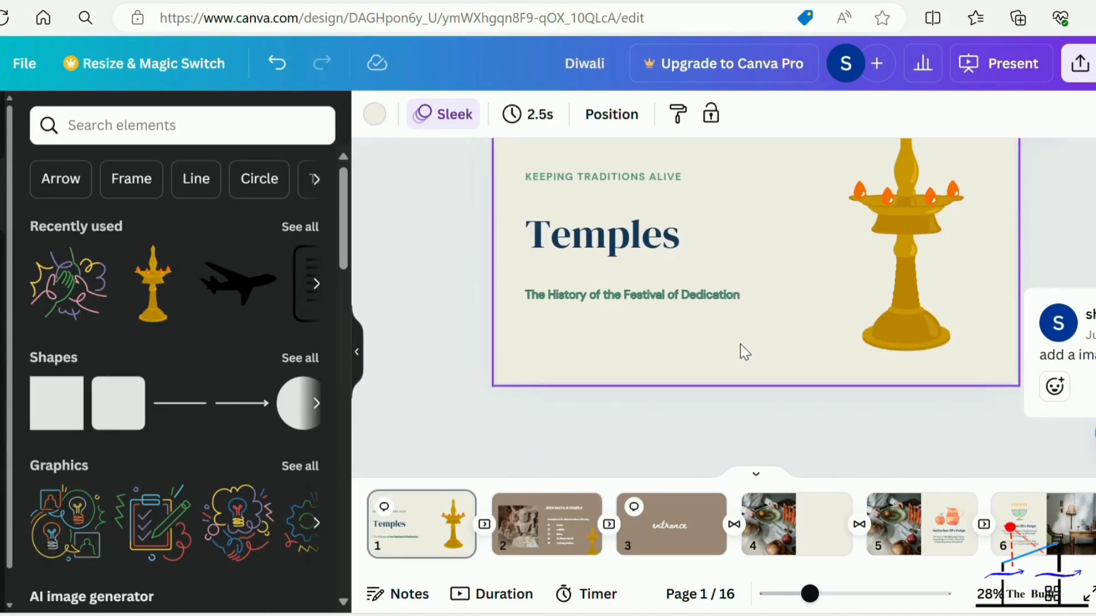
scroll(753, 343, "up", 1)
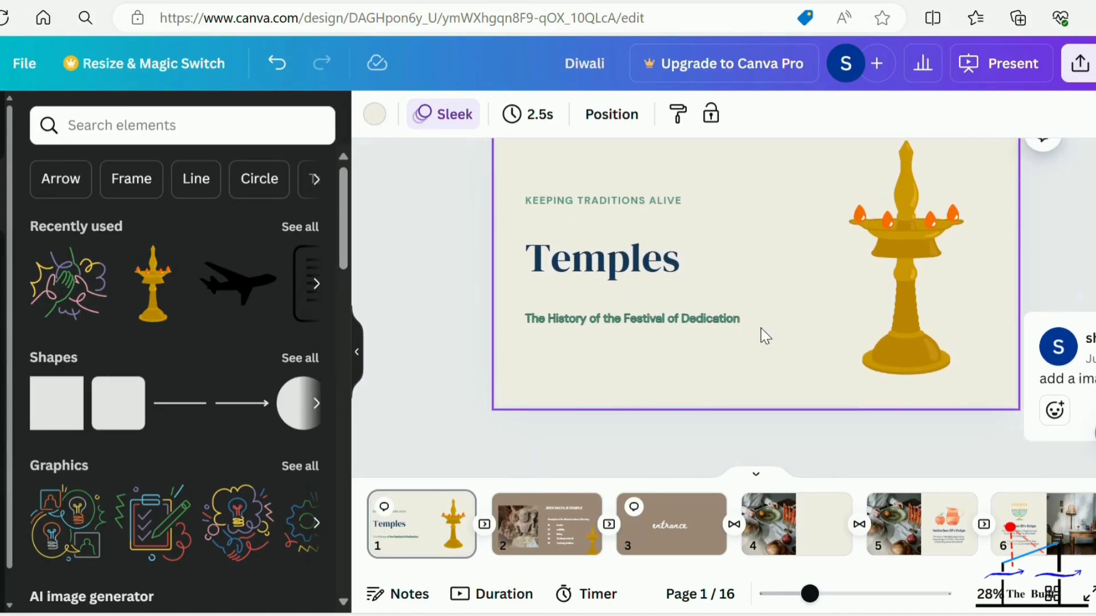
left_click(1087, 340)
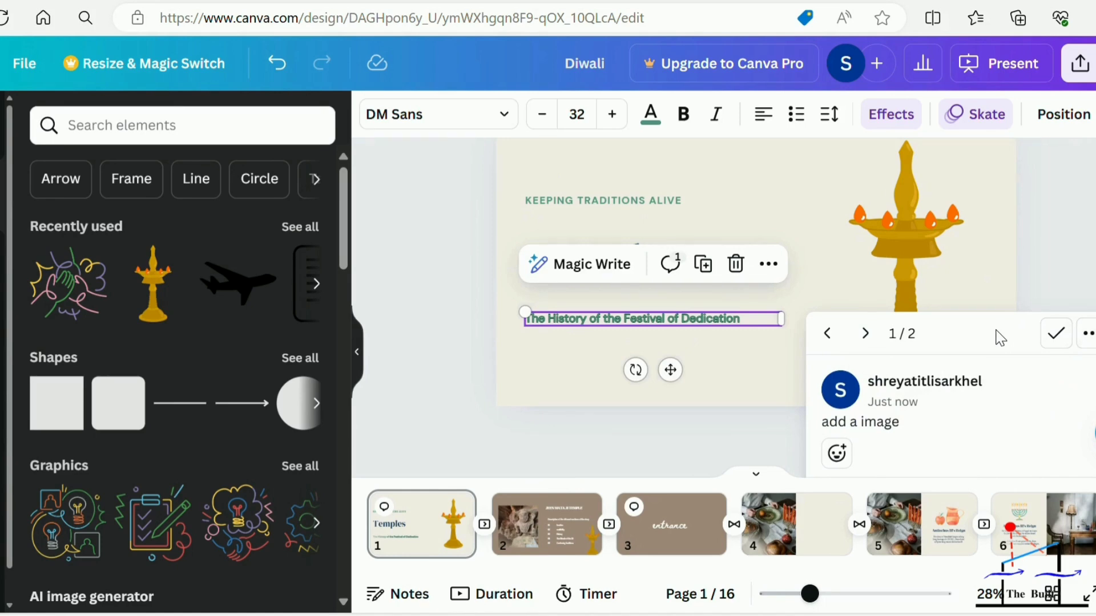
left_click(1055, 340)
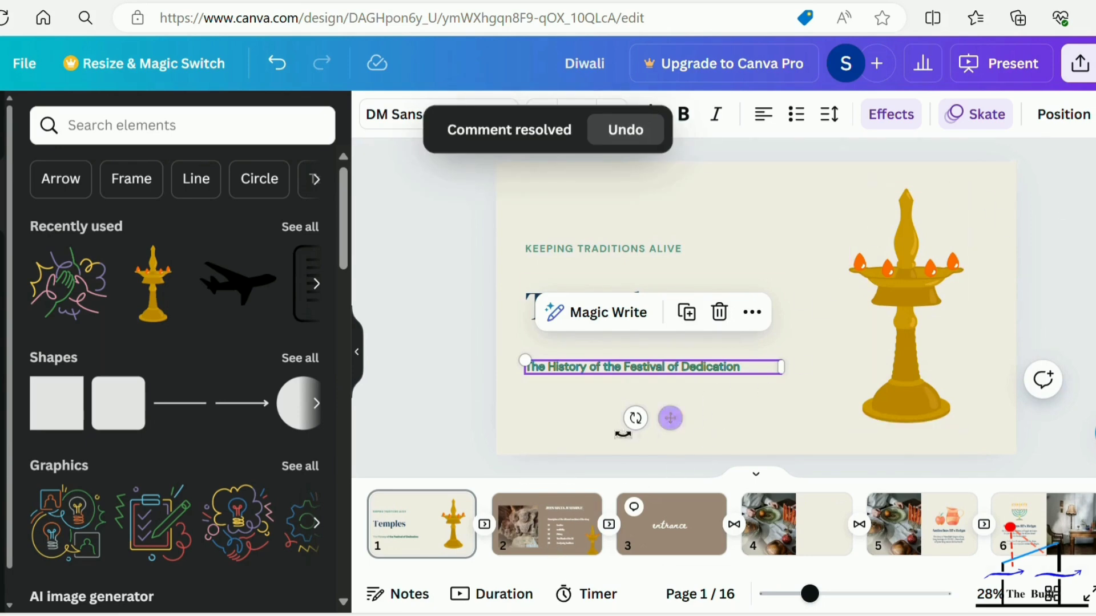
left_click(541, 528)
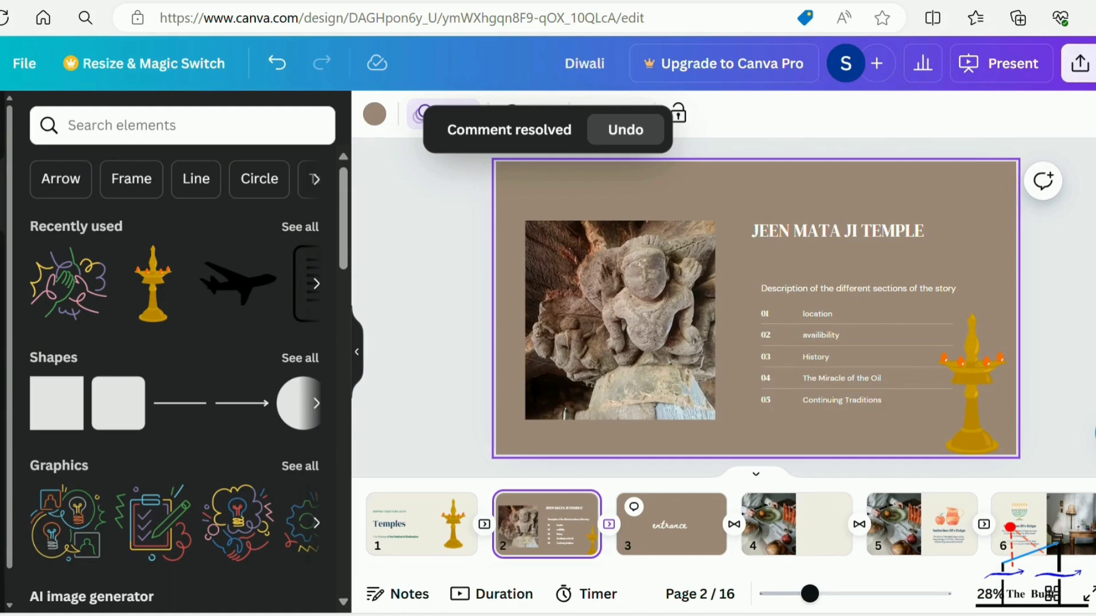
Resolve the "add back ground" comment on the "entrance" page, page 3.
left_click(685, 520)
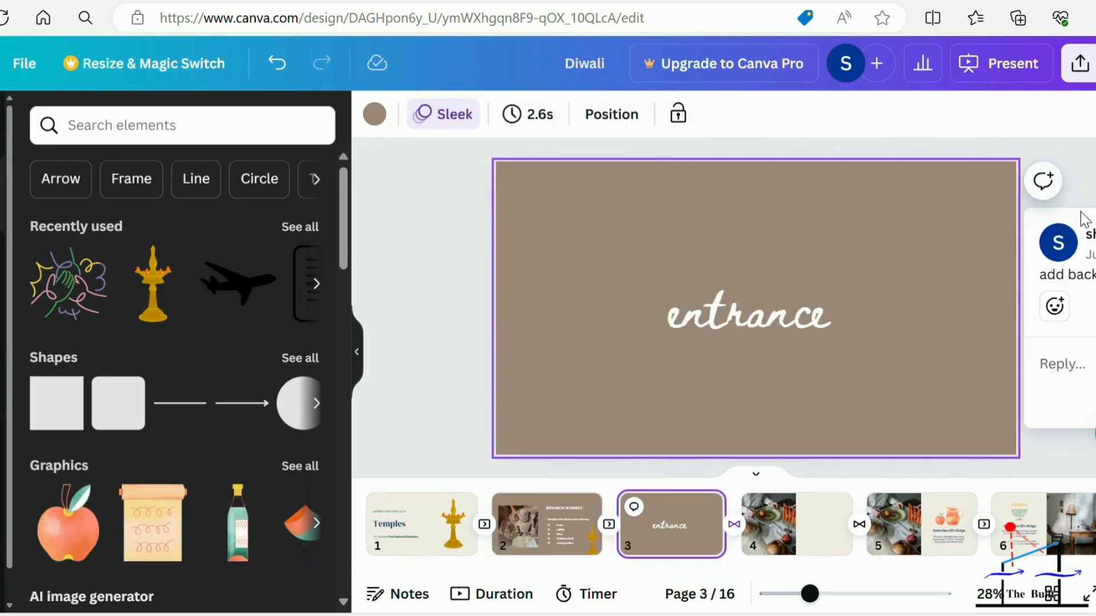
left_click(1060, 235)
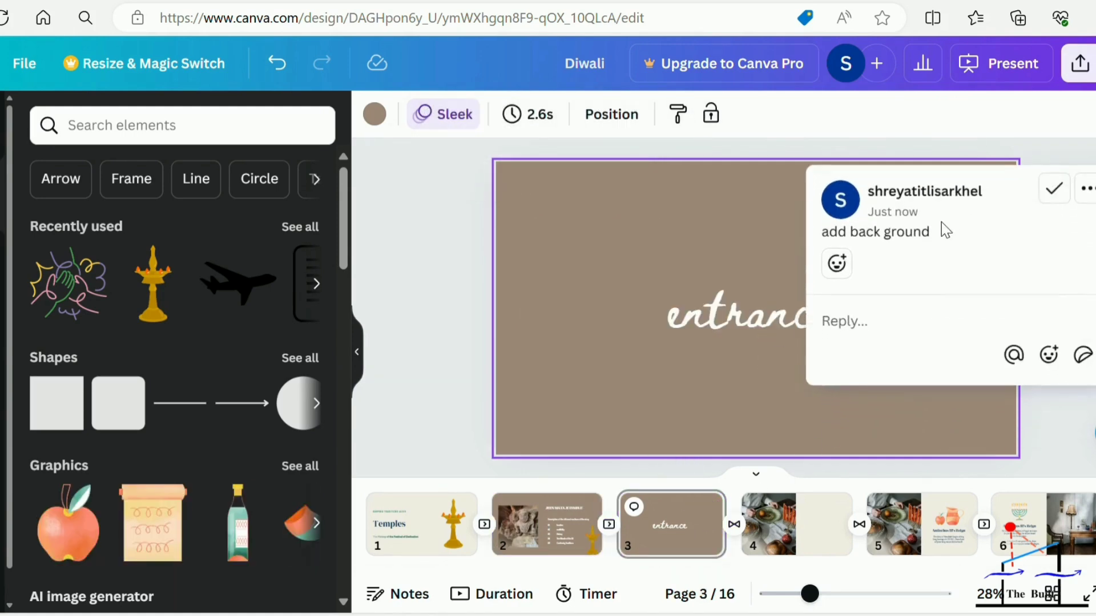
left_click(1055, 193)
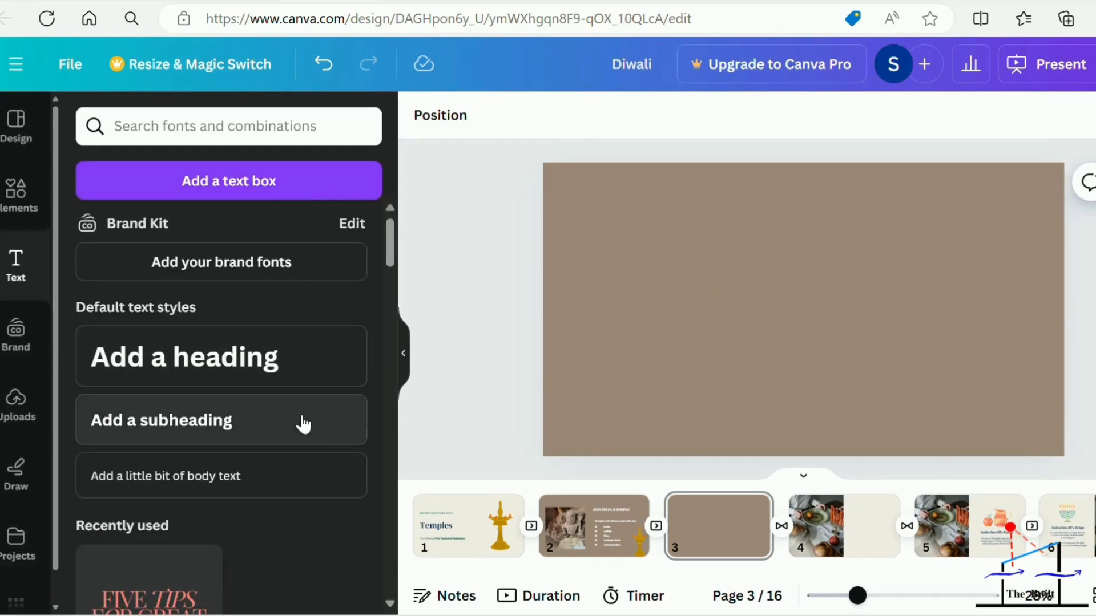
Add a text box reading "THE BUILT" to the empty page 3.
left_click(296, 181)
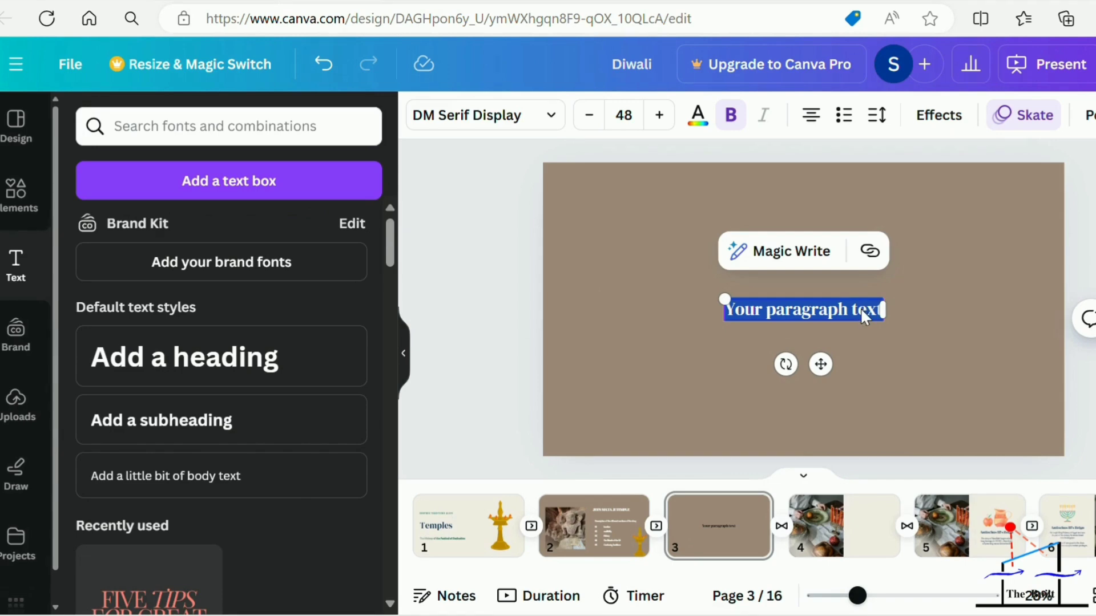
type("THE")
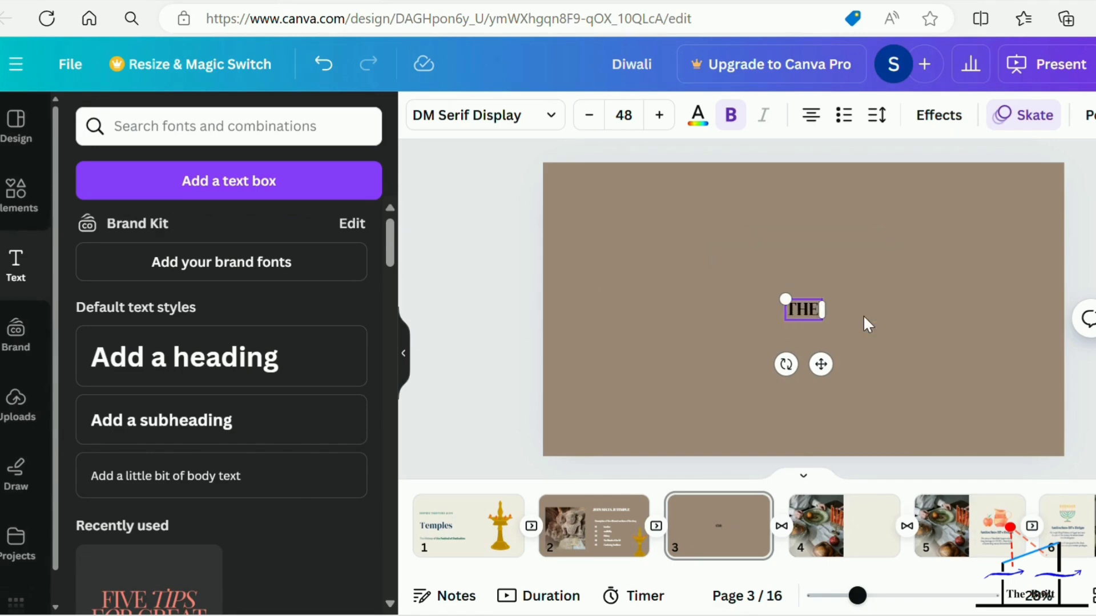
type(" B")
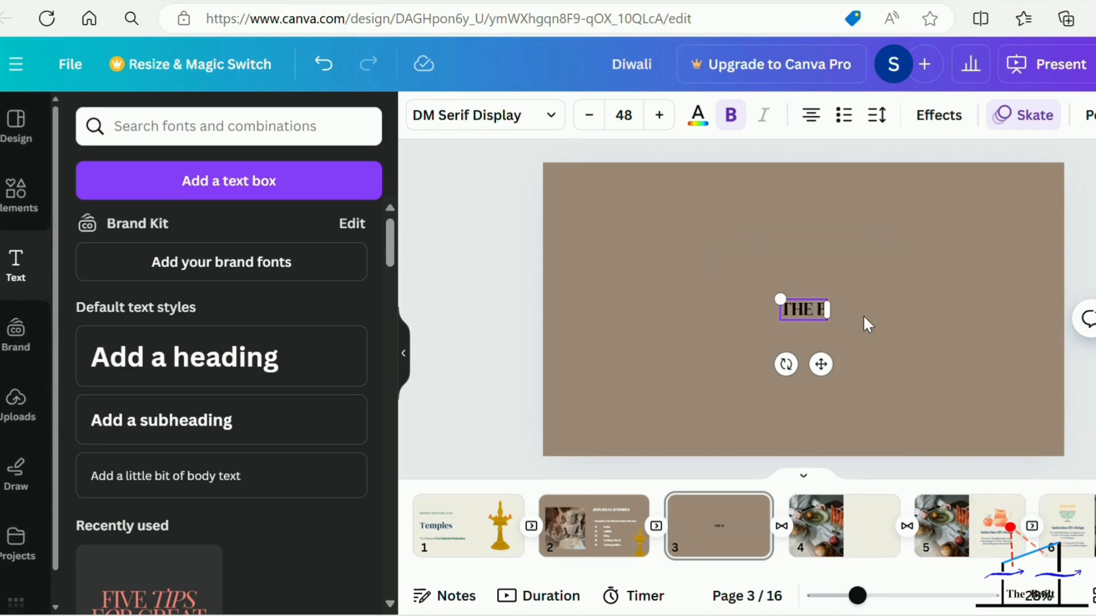
type("UILT")
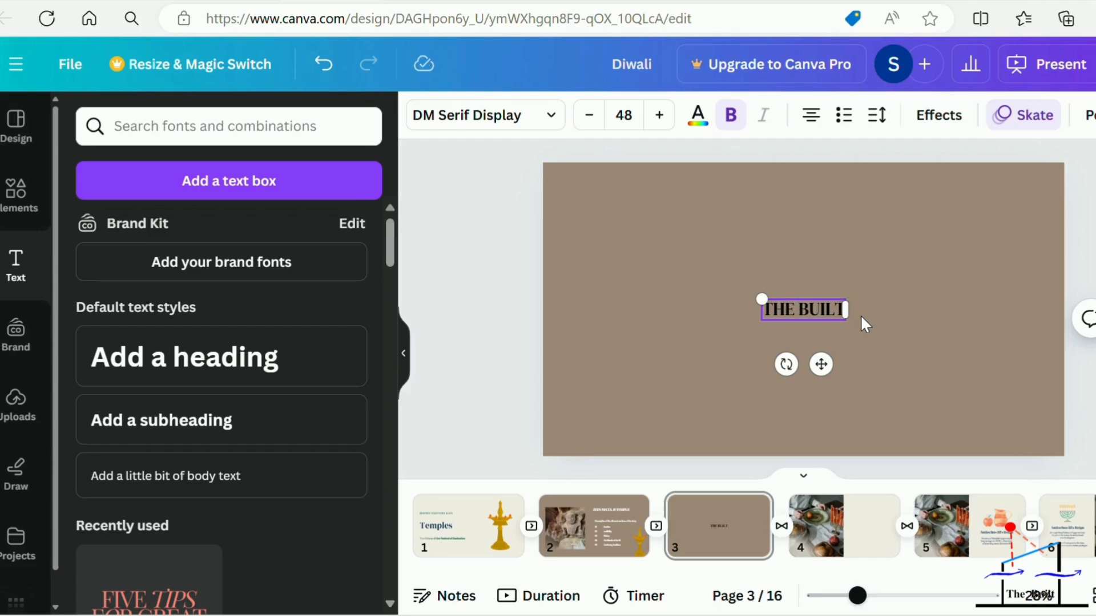
left_click(870, 337)
Set the font size of the "THE BUILT" text to 70.
left_click(838, 303)
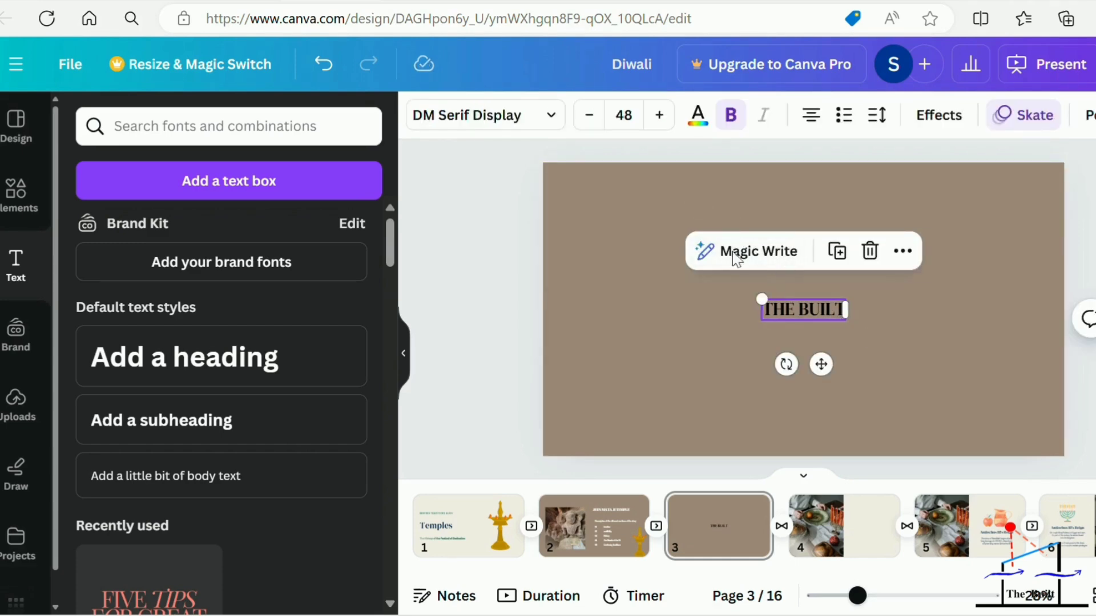
left_click(616, 114)
type("7")
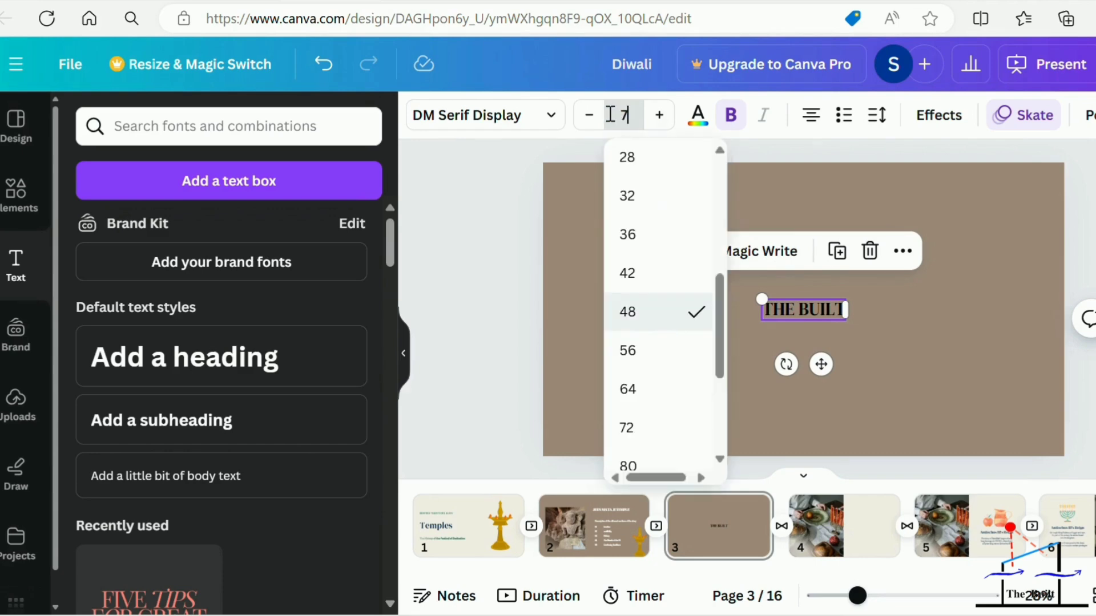
type("0")
key("Return")
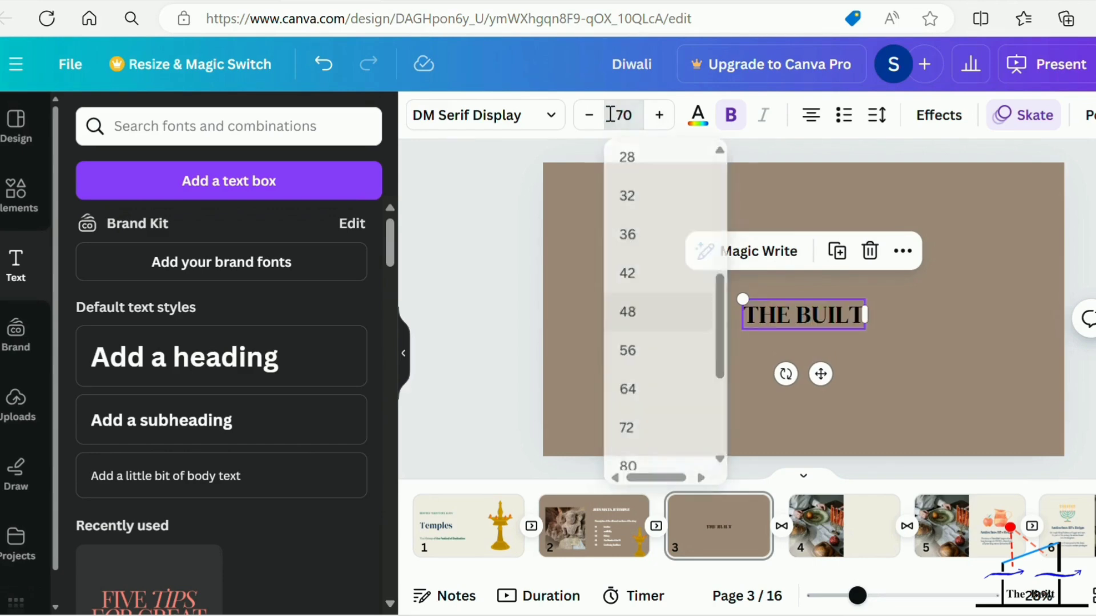
left_click(864, 373)
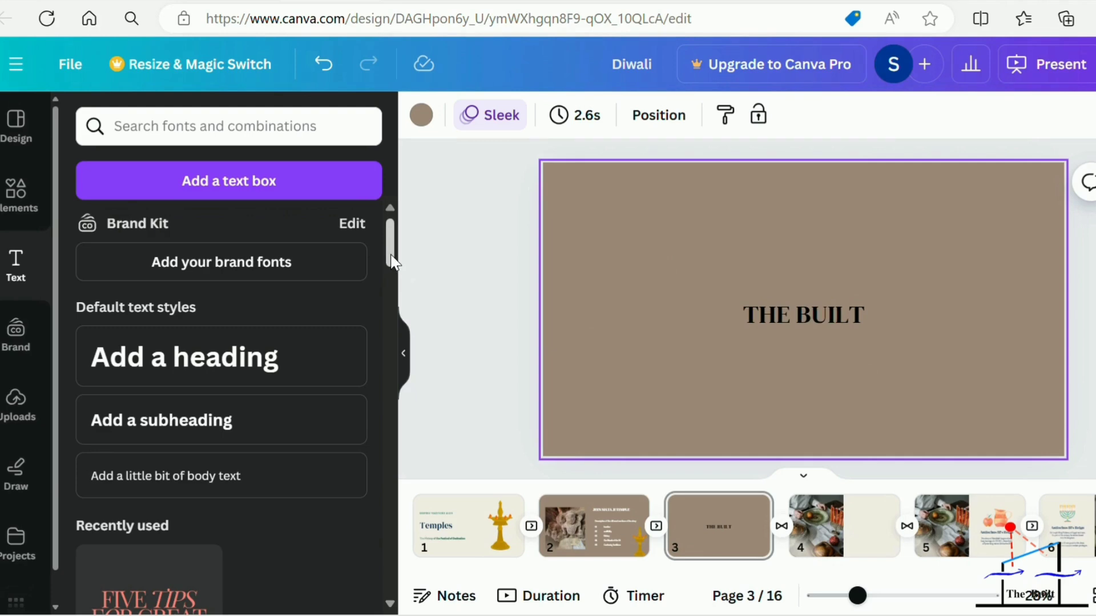
Browse the font combinations, and change the "THE BUILT" text from bold to italic.
left_click_drag(394, 263, 413, 297)
left_click(800, 323)
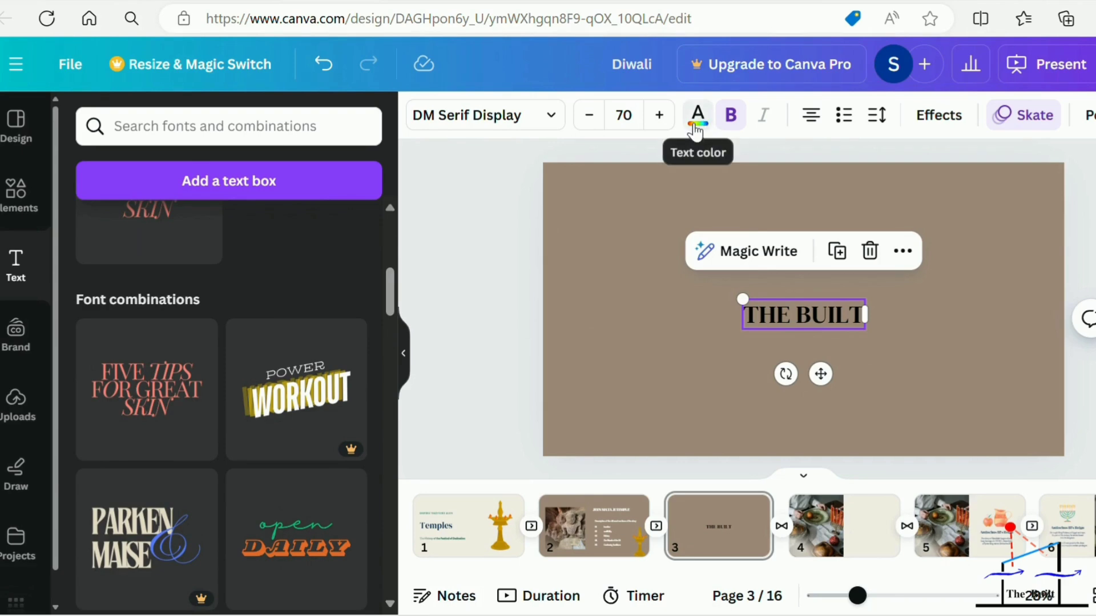
left_click(731, 117)
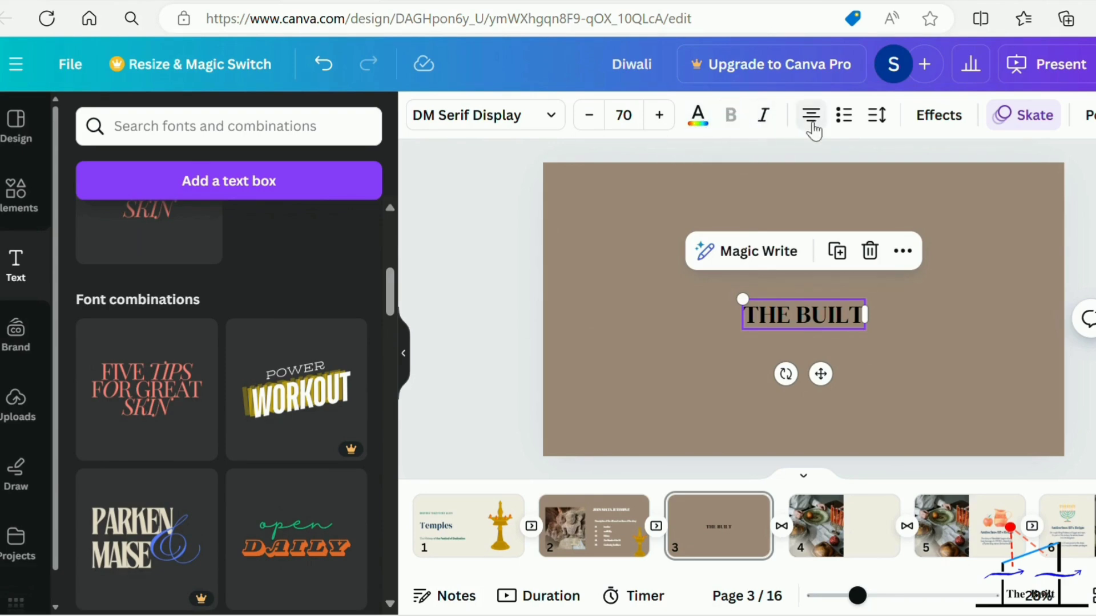
left_click(763, 117)
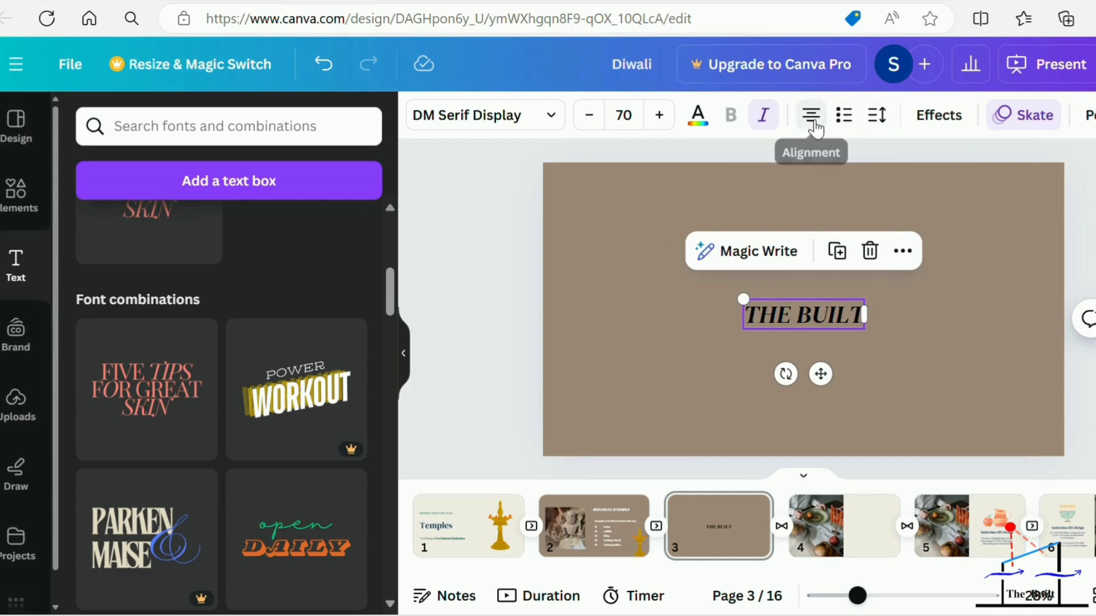
Try the Neon effect on the "THE BUILT" text, and switch to Splice with a direction of -151.
left_click(922, 119)
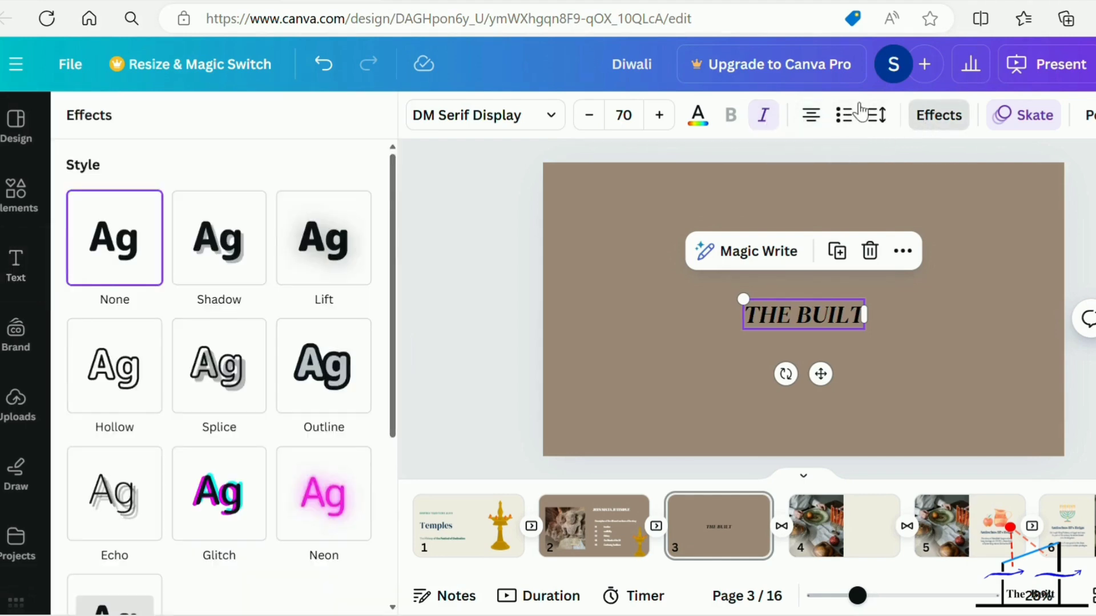
left_click(323, 494)
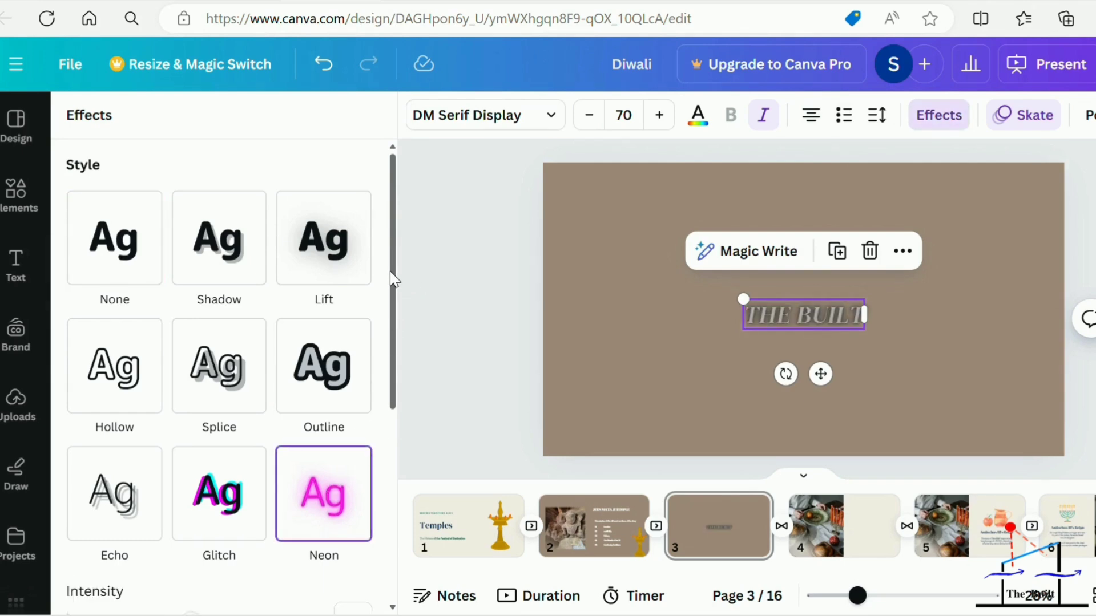
scroll(389, 271, "down", 3)
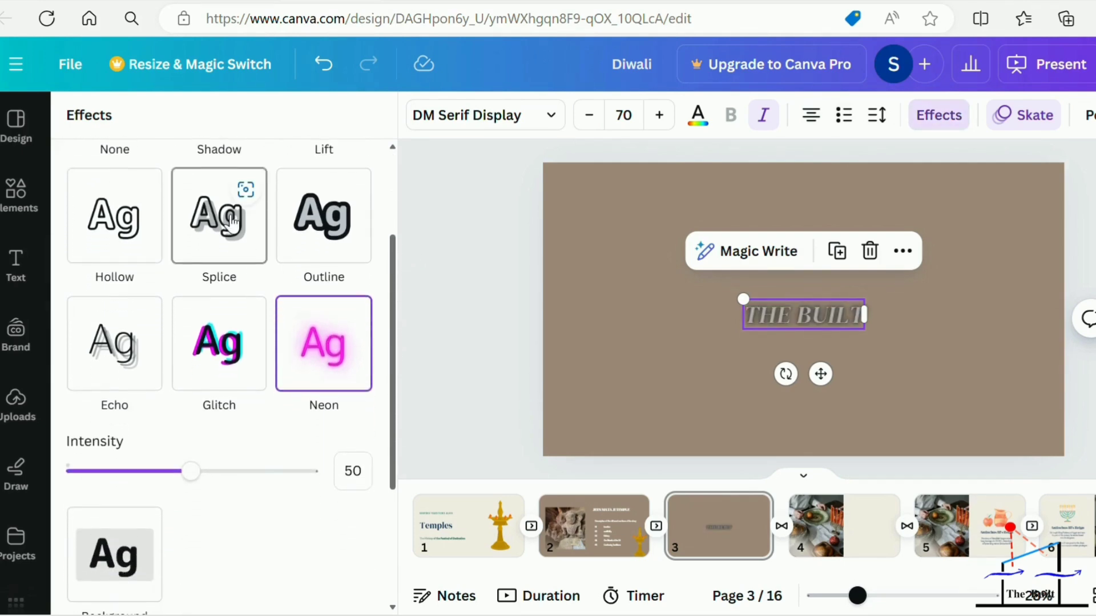
left_click(232, 222)
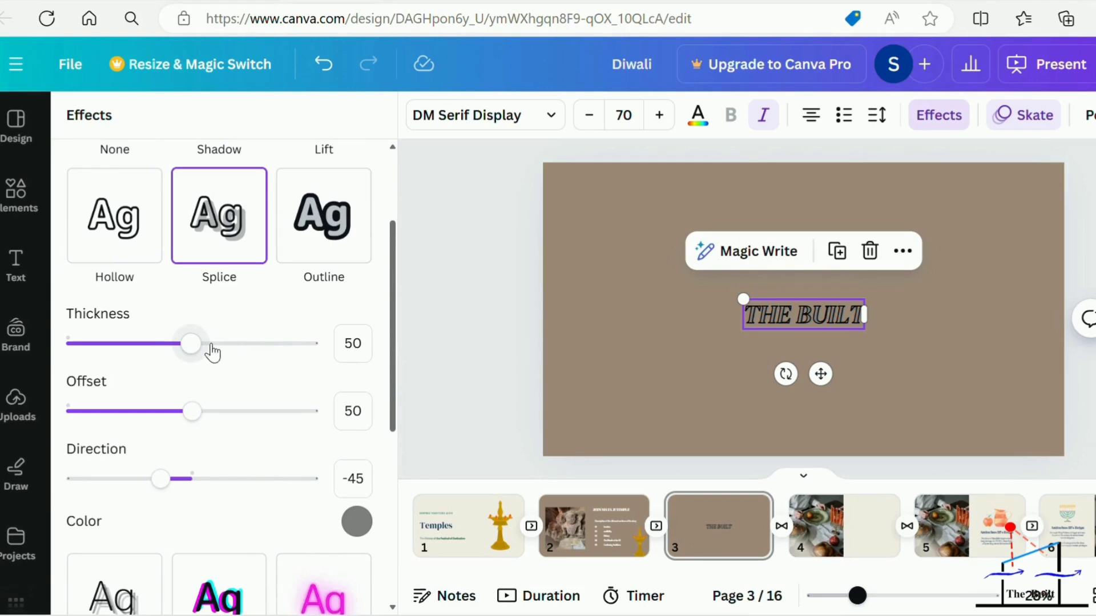
left_click_drag(167, 487, 87, 487)
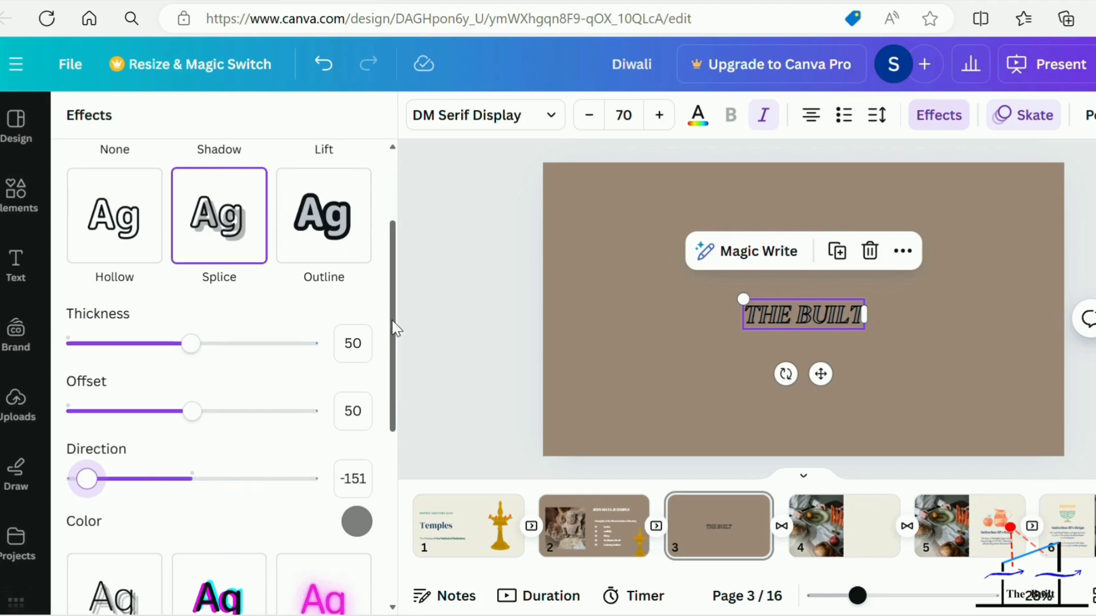
Apply the Glitch effect to "THE BUILT" with offset 43, direction 39 and the cyan and red colour pair.
left_click_drag(395, 336, 399, 486)
left_click(233, 227)
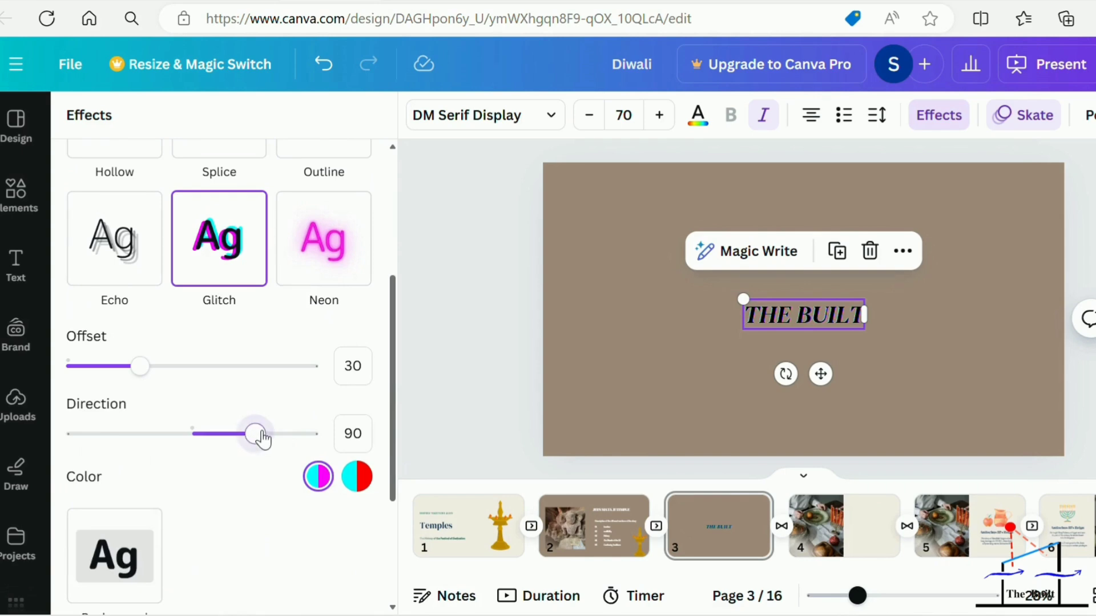
left_click_drag(263, 440, 222, 458)
left_click(358, 487)
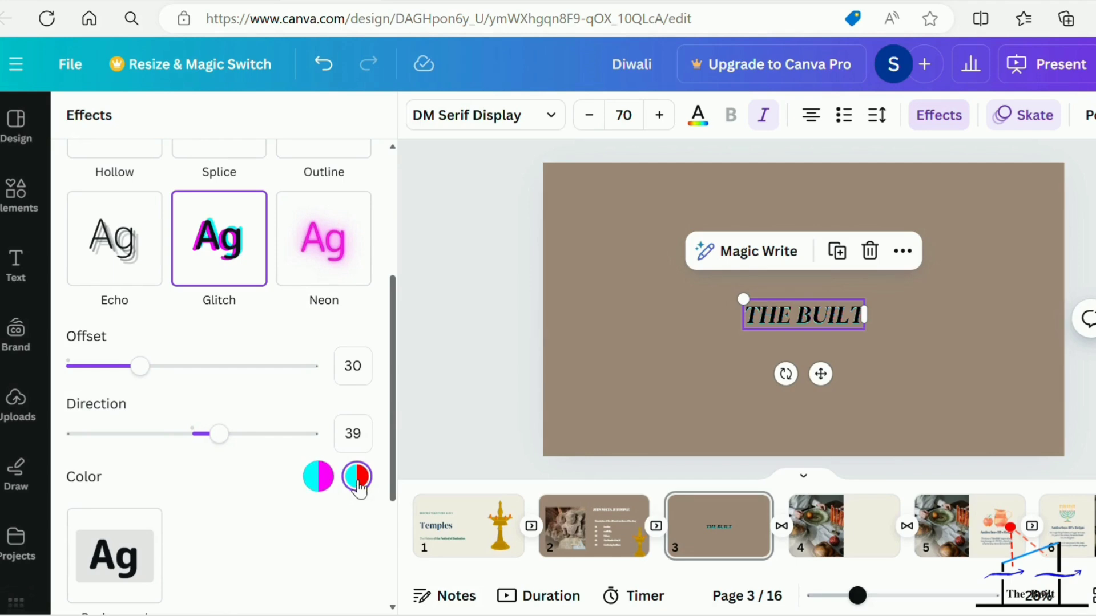
left_click_drag(141, 367, 174, 385)
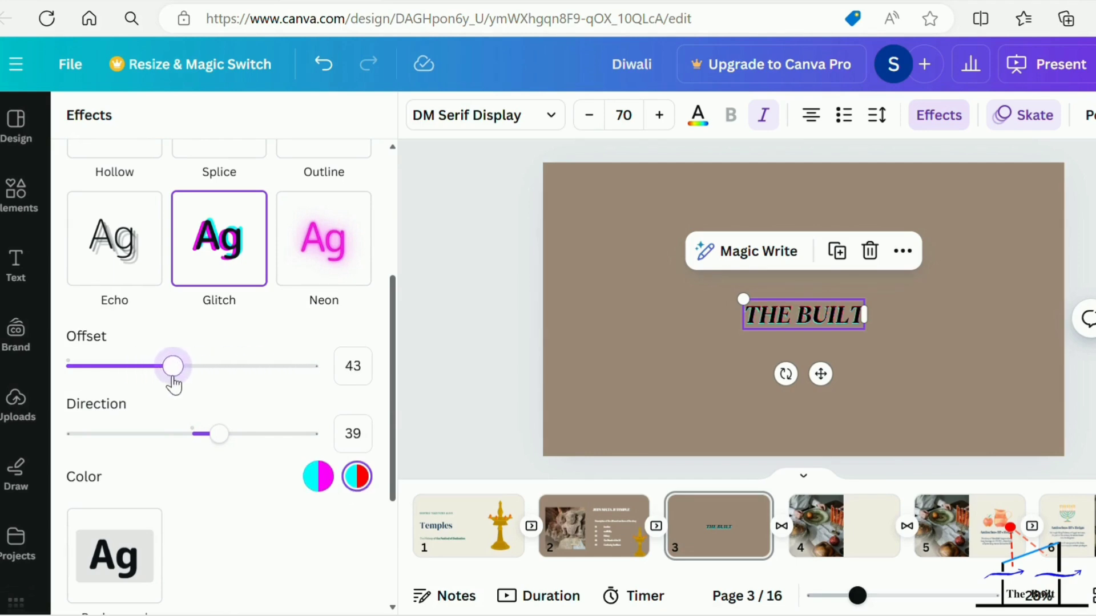
Give the "THE BUILT" text the Curve shape and enlarge it to about font size 94.4.
left_click_drag(395, 381, 398, 499)
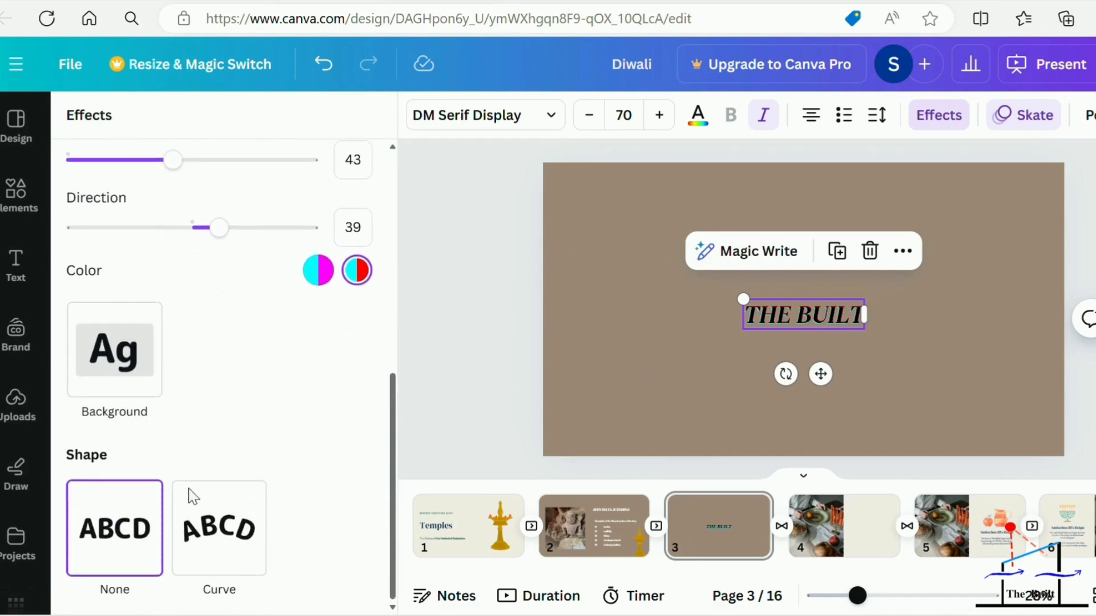
left_click(220, 527)
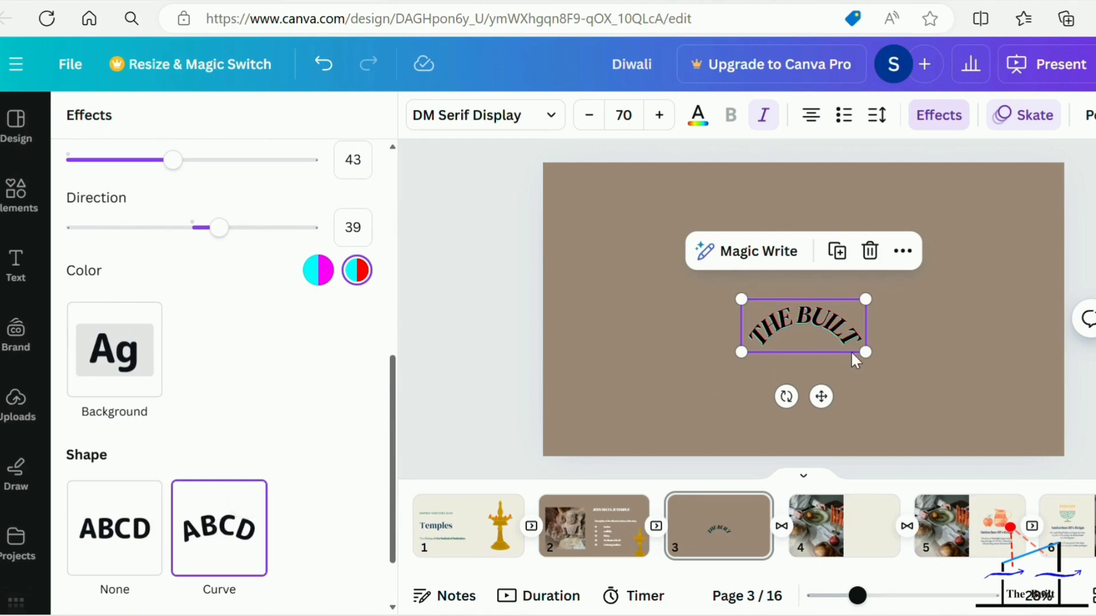
left_click_drag(868, 351, 912, 370)
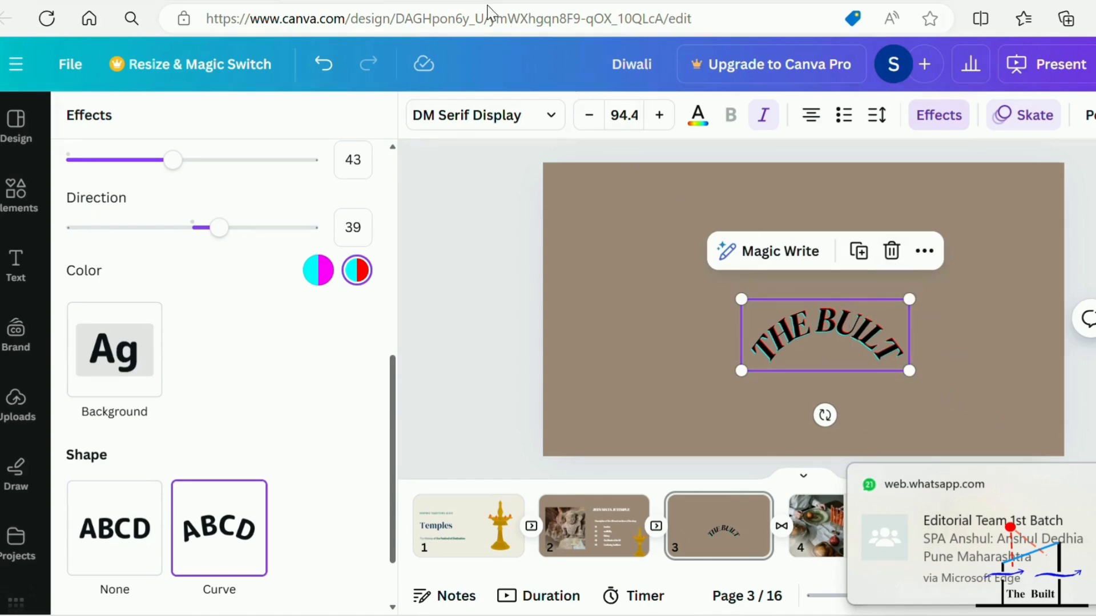
Delete the curved "THE BUILT" text from page 3.
key("Delete")
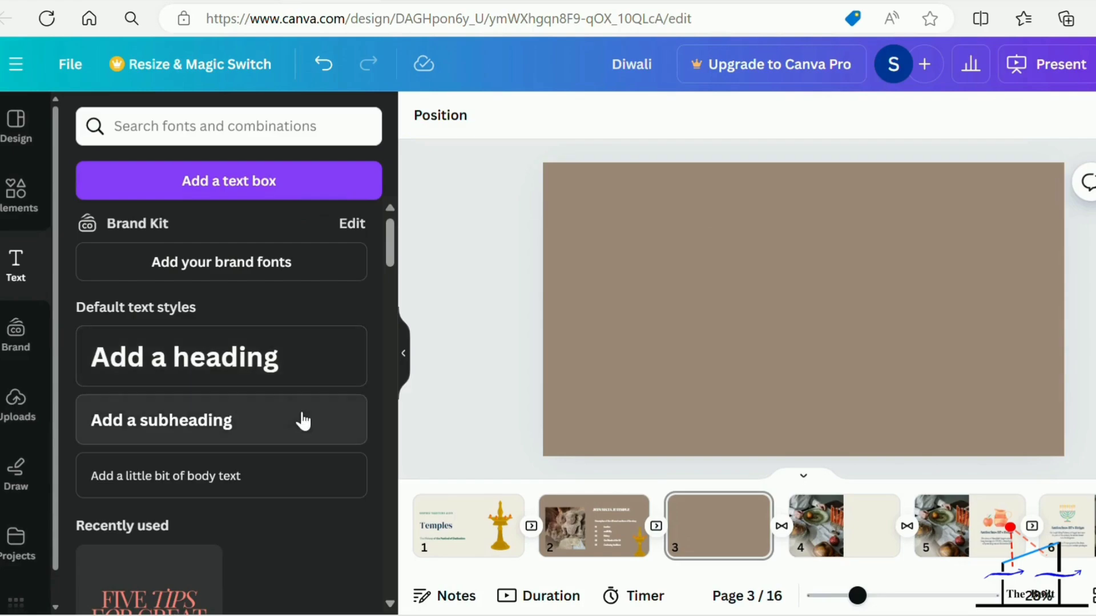